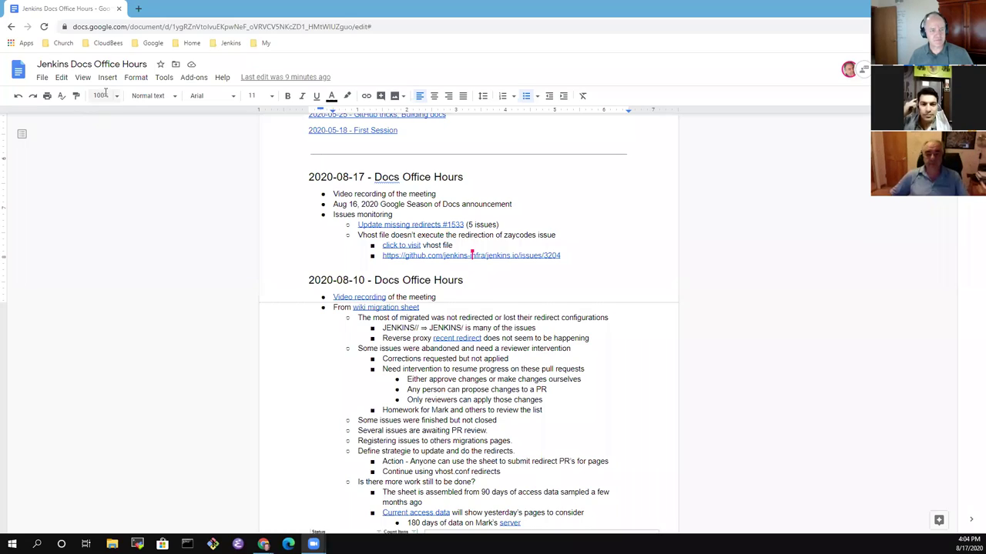
Zoom the page to 150% and look over the first 2020-08-17 bullets.
click(101, 96)
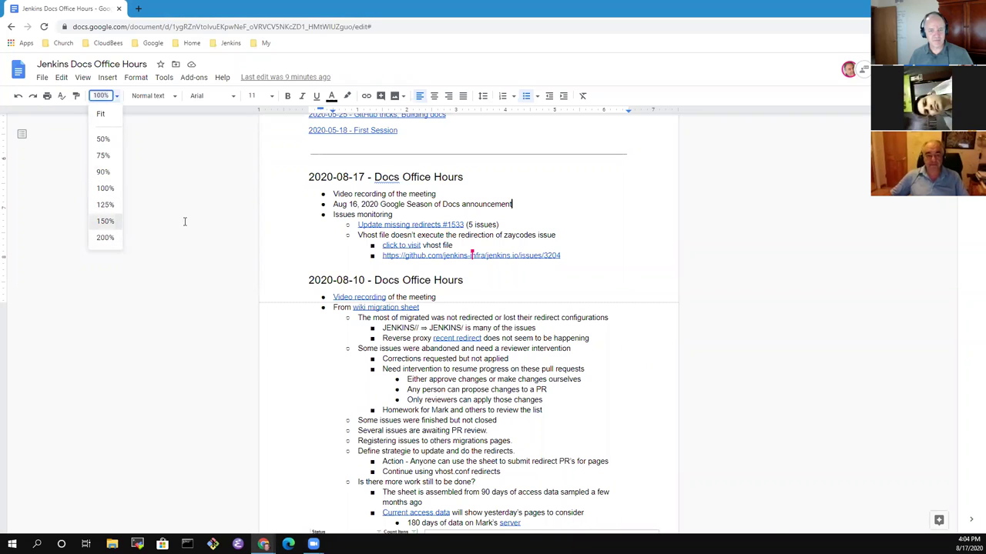
click(105, 221)
drag(348, 245, 351, 236)
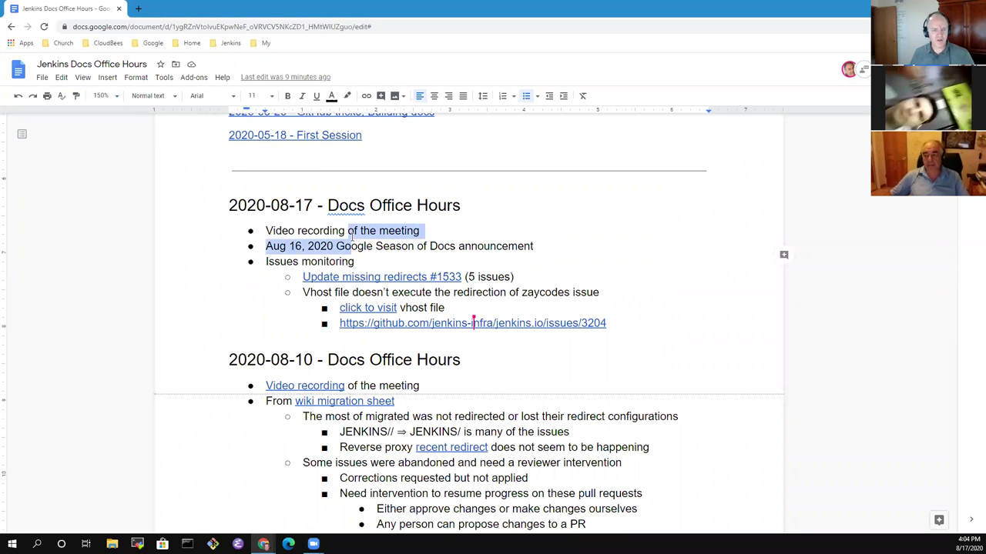
click(351, 236)
triple_click(352, 238)
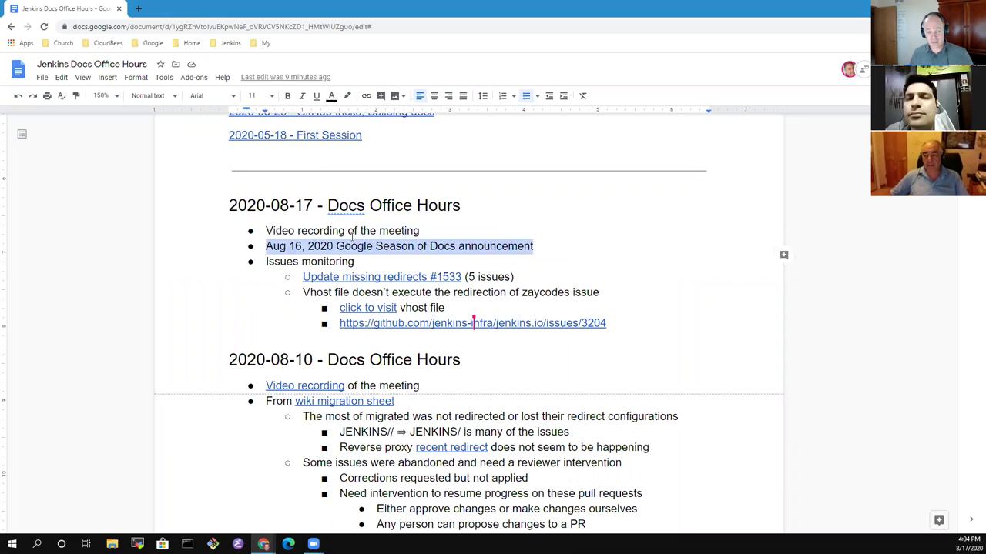
key(Down)
key(Home)
key(shift+End)
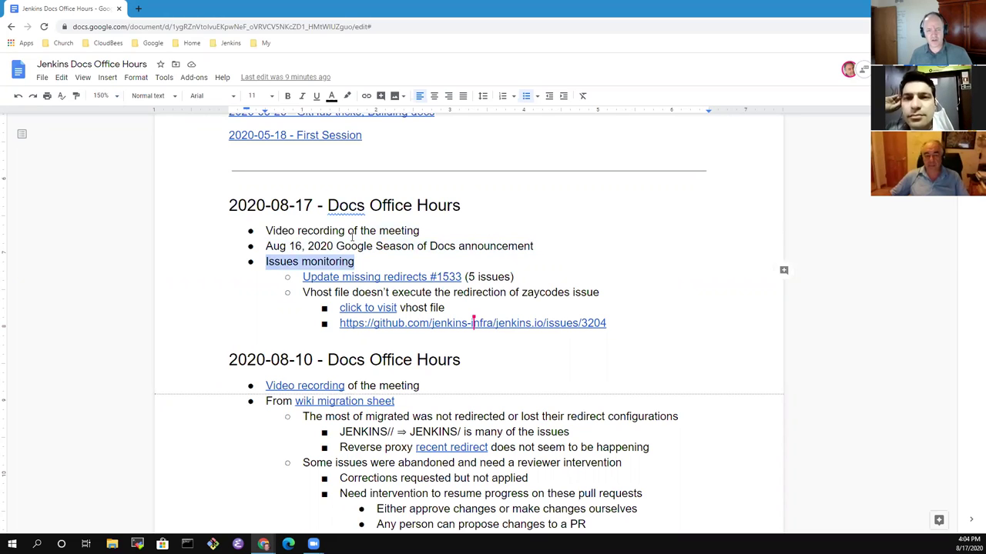
key(Down)
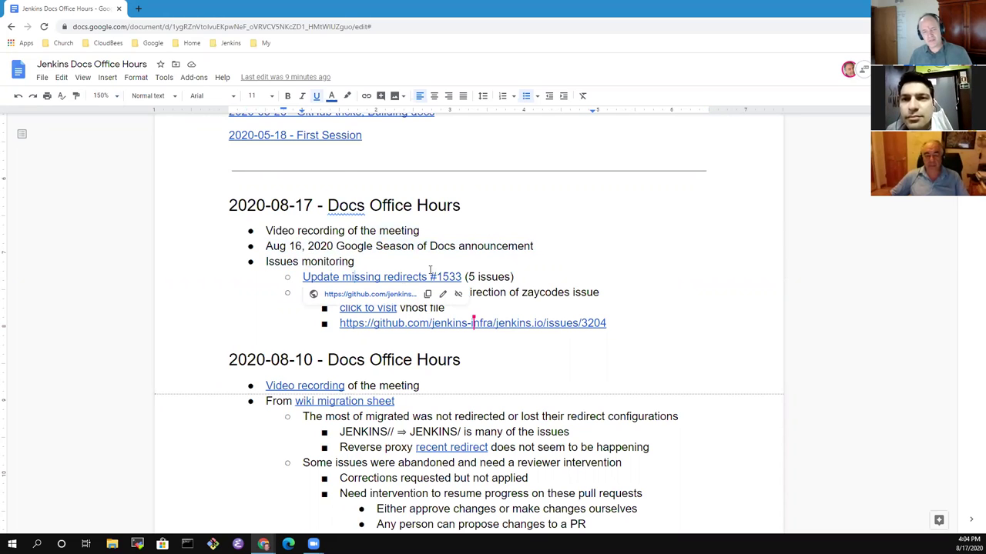
Add an empty top-level bullet after the issue 3204 link.
click(514, 278)
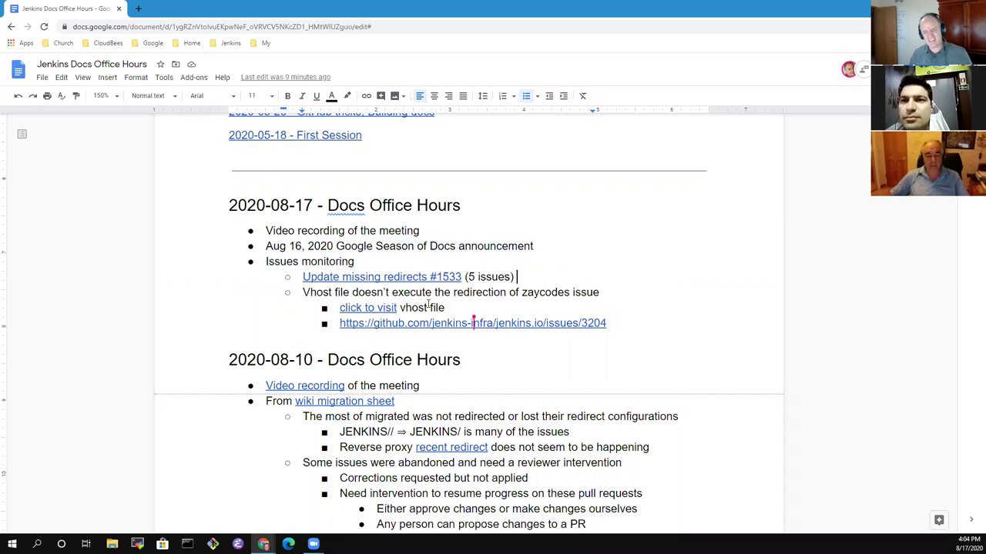
click(428, 307)
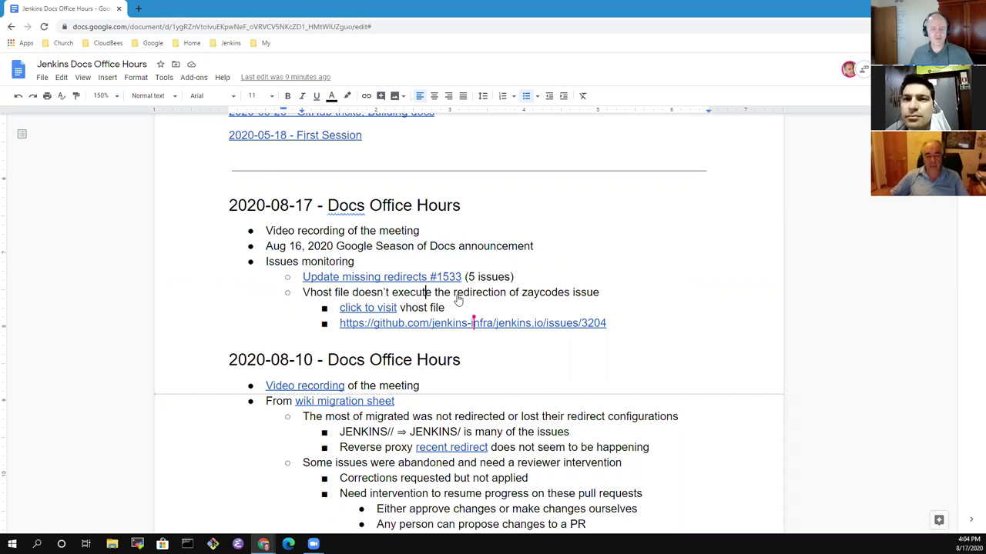
key(Up)
key(shift+End)
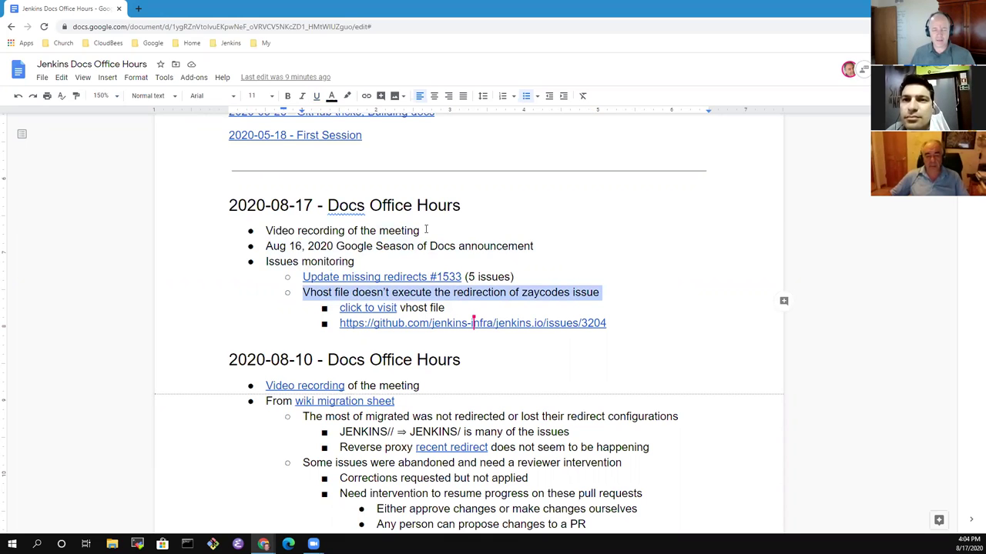
key(Up)
key(Down)
key(Down)
key(End)
key(Return)
key(shift+Tab)
key(shift+Tab)
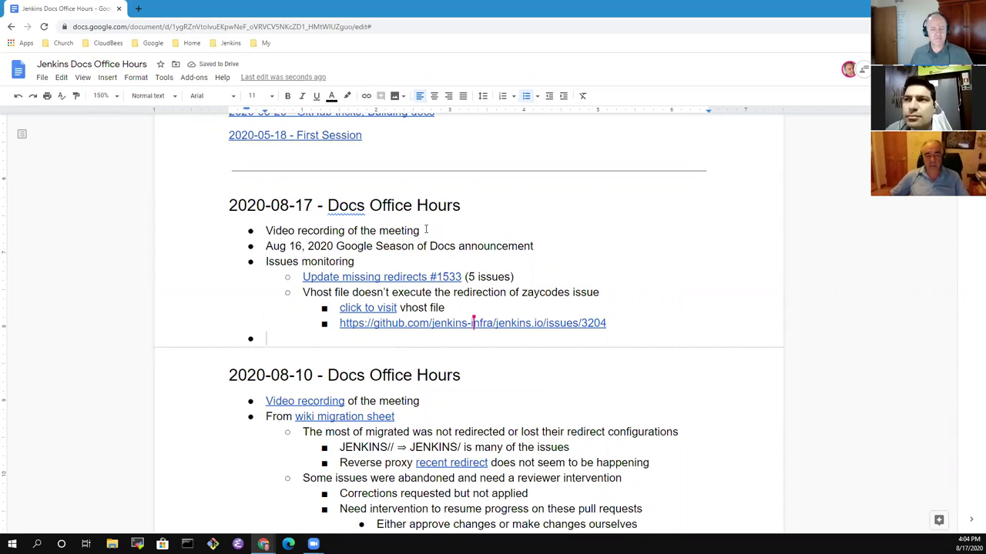
Add a 'Progress on the wiki migration sheet' bullet with the sheet name as the existing link.
text(Progre)
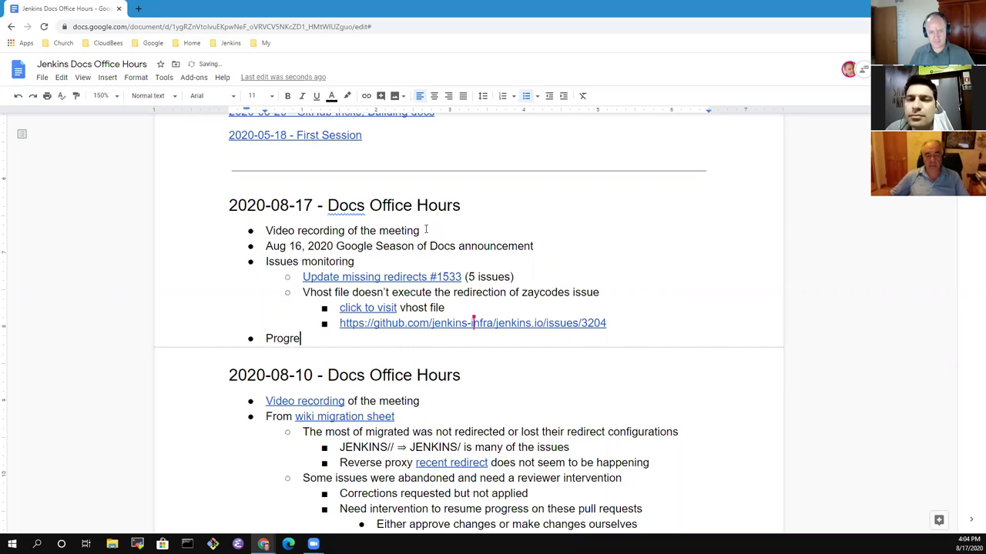
text(ss on the wiki )
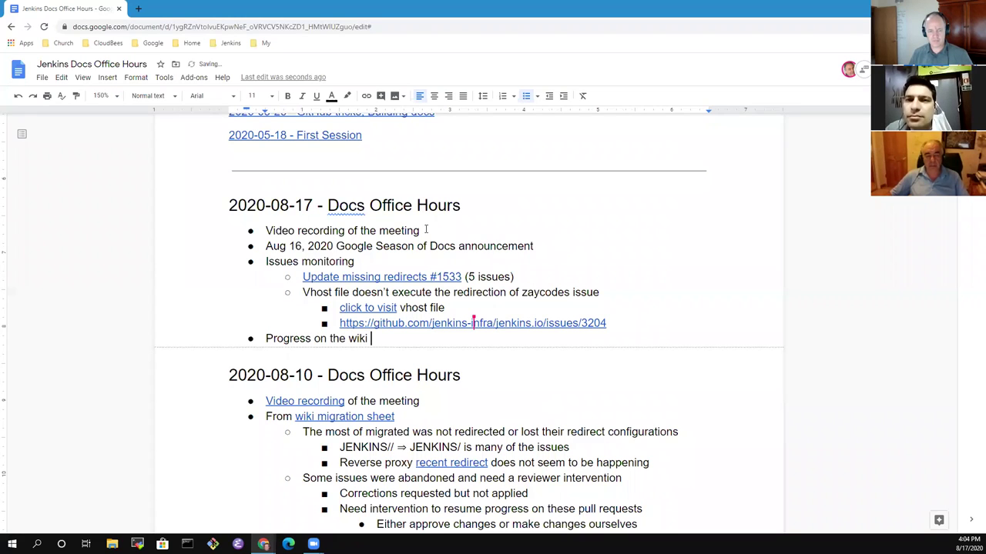
text(migration sheet)
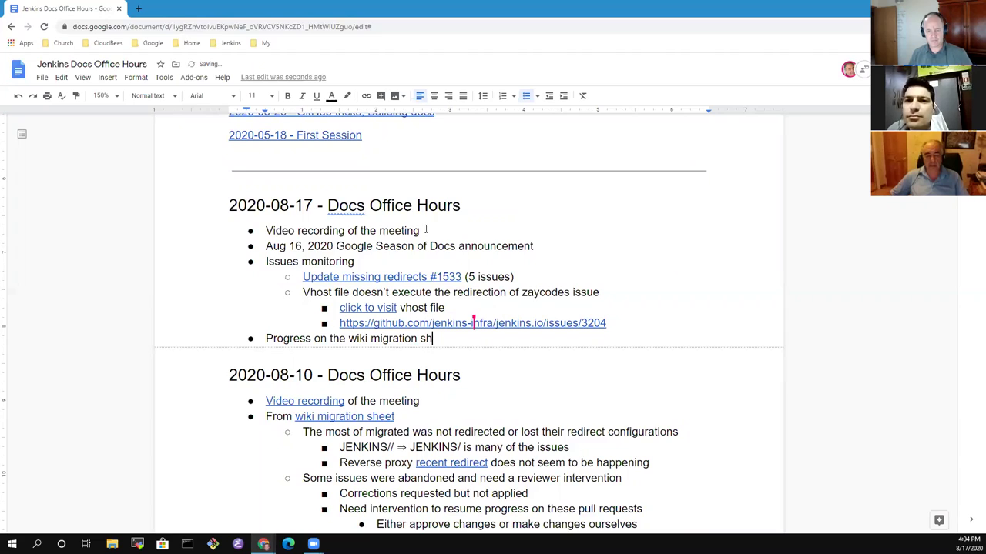
key(Down)
key(Down)
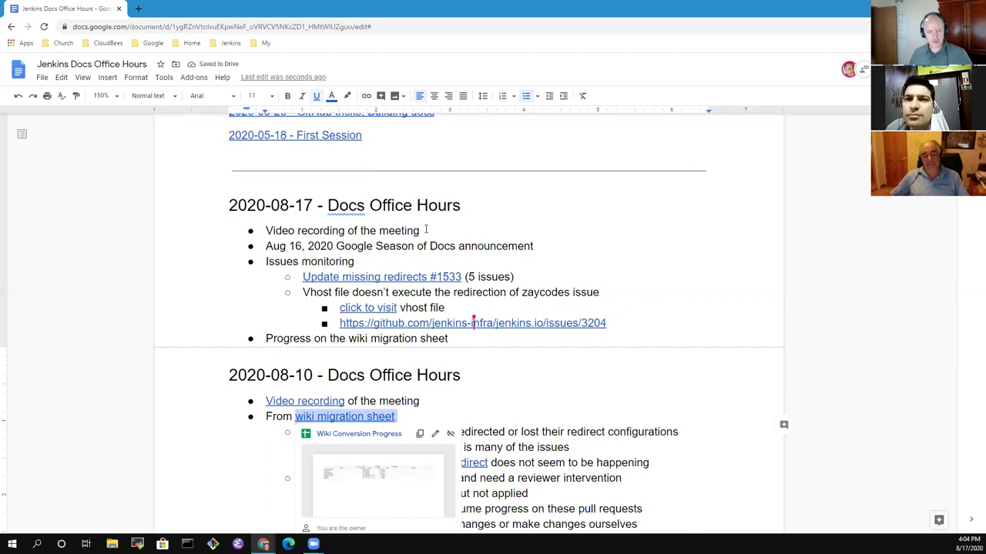
key(Up)
key(Up)
key(ctrl+Right)
key(ctrl+Right)
key(ctrl+Right)
text(wiki migration sheet)
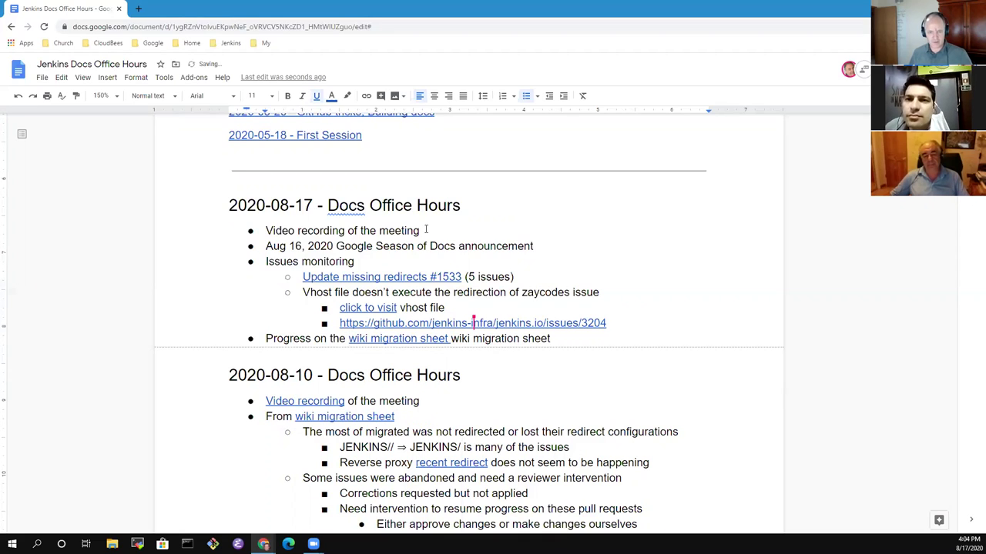
key(shift+End)
key(Delete)
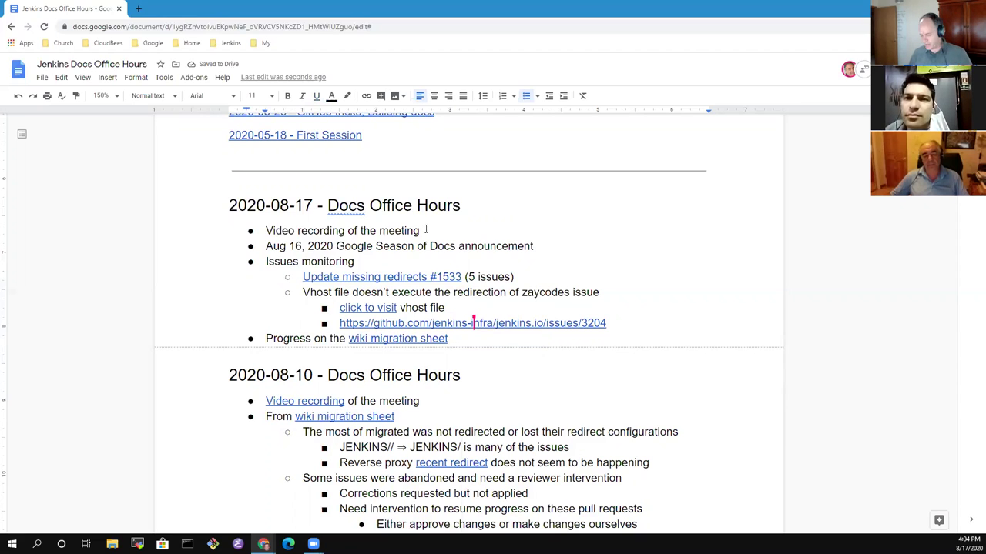
Append owner names to the Progress and Issues monitoring bullets, leaving an empty bullet below.
key(Return)
key(Left)
text(- Mark)
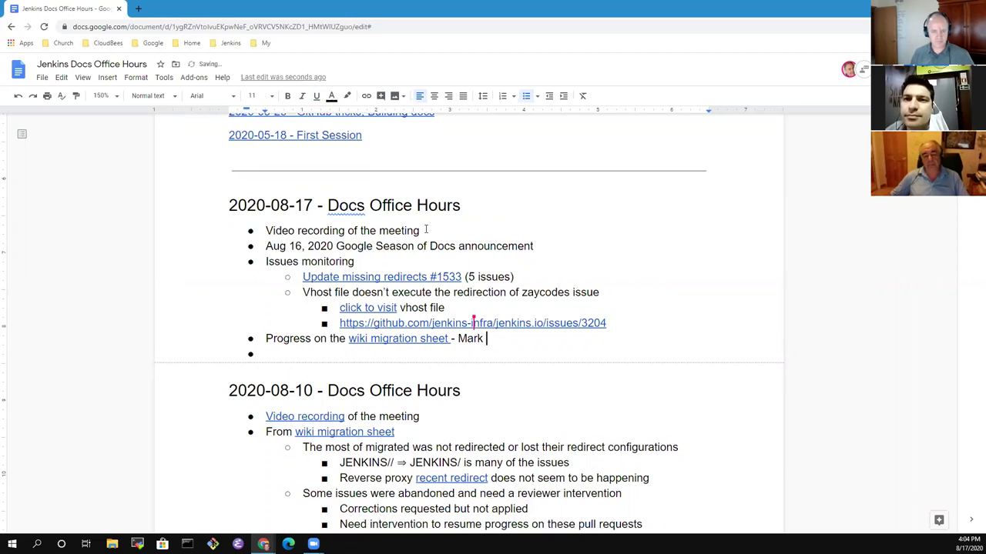
key(Up)
key(Up)
key(Up)
key(Up)
key(Up)
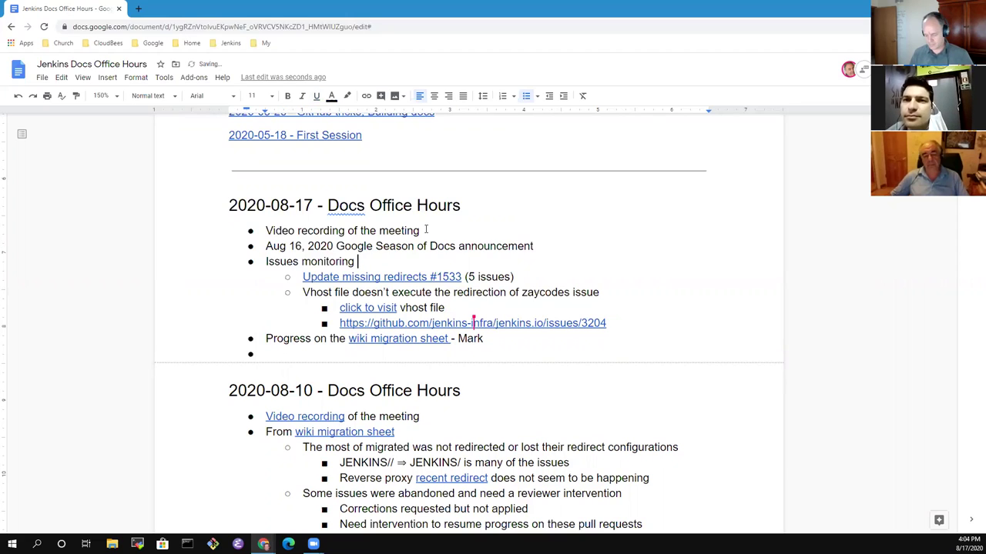
text(- )
text(Jhonaria)
key(BackSpace)
key(BackSpace)
key(BackSpace)
text(tan)
key(Down)
key(Down)
key(Down)
key(Down)
key(Down)
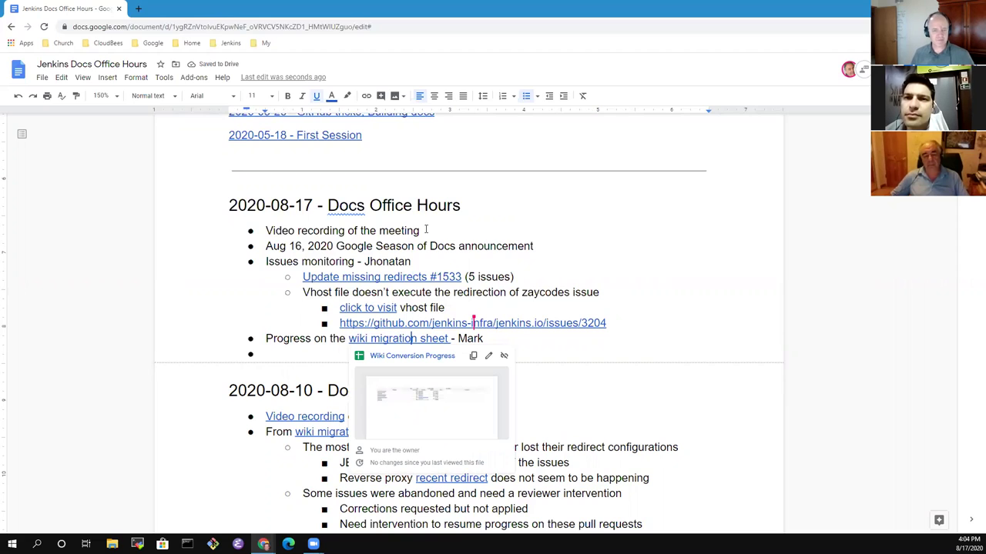
key(Down)
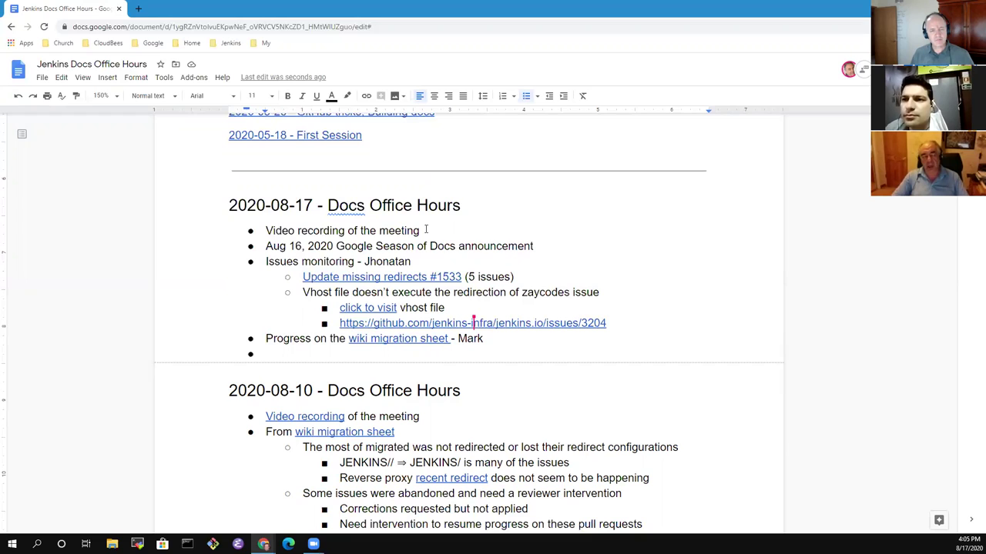
Write the 'Configuration as code question and discussion' bullet with its presenter's name.
text(Confi)
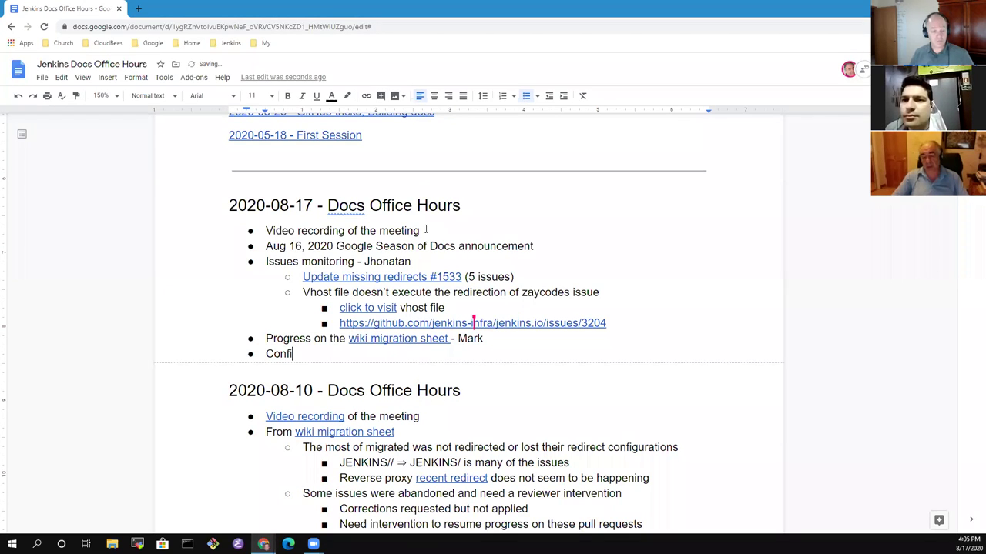
text(guration as code question)
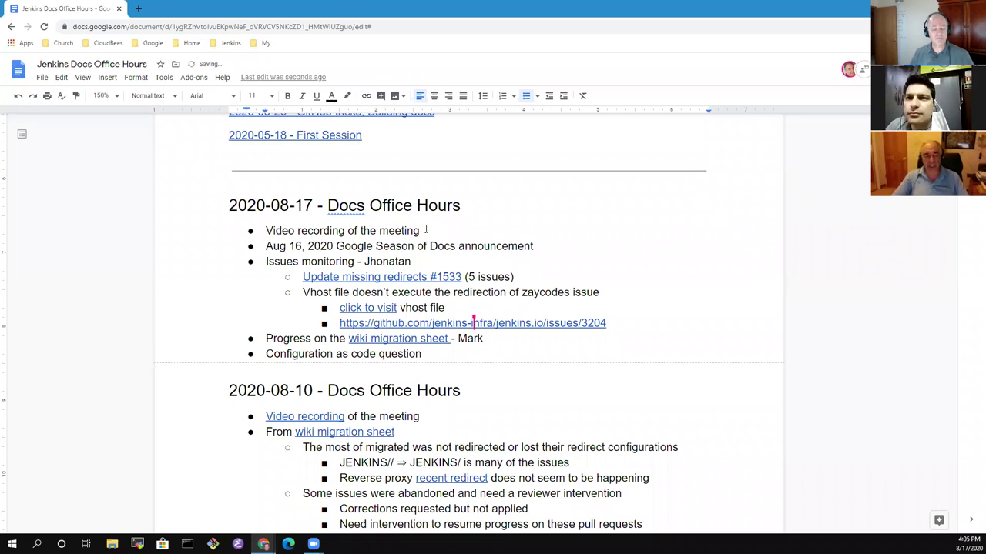
text( and)
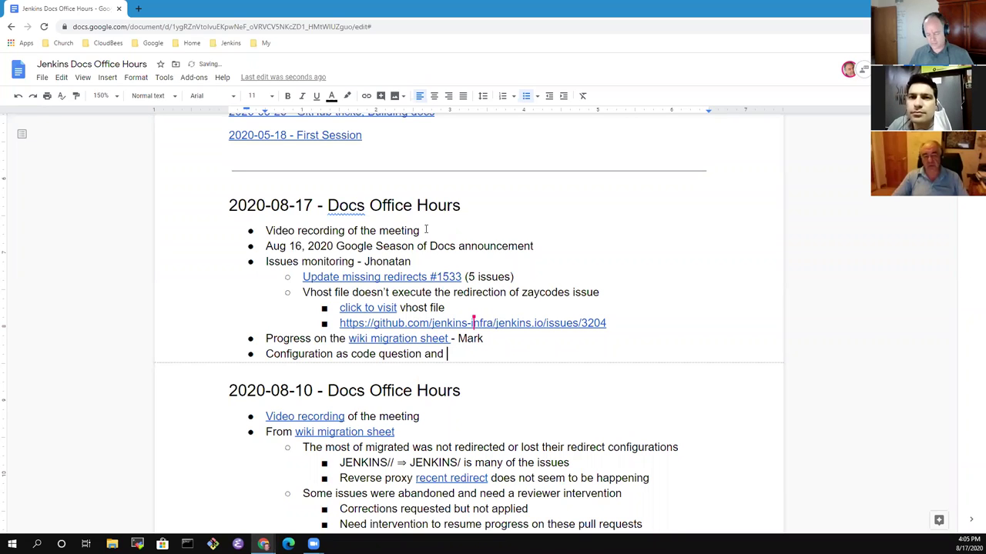
text( invol)
key(BackSpace)
key(BackSpace)
key(BackSpace)
key(BackSpace)
key(BackSpace)
text(discussion)
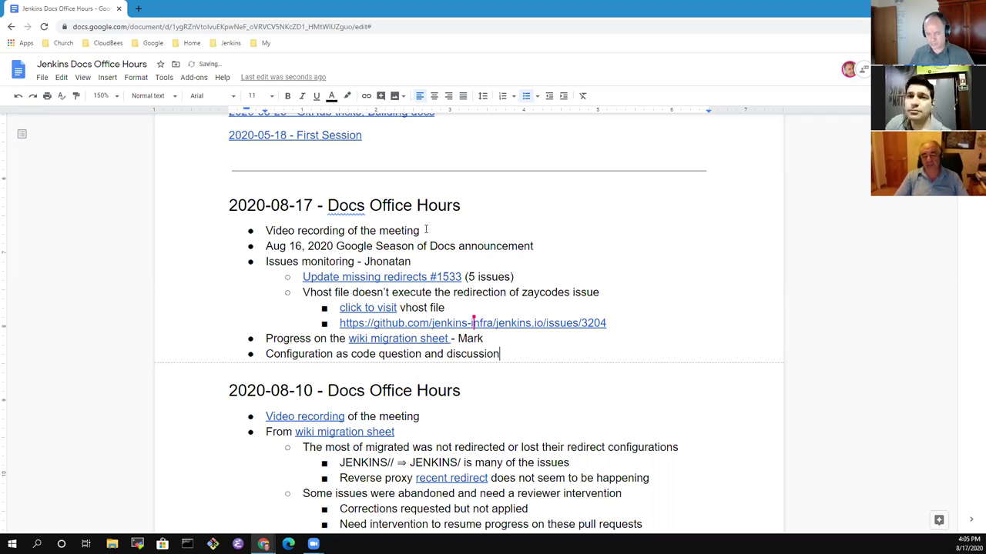
text( - Vlad)
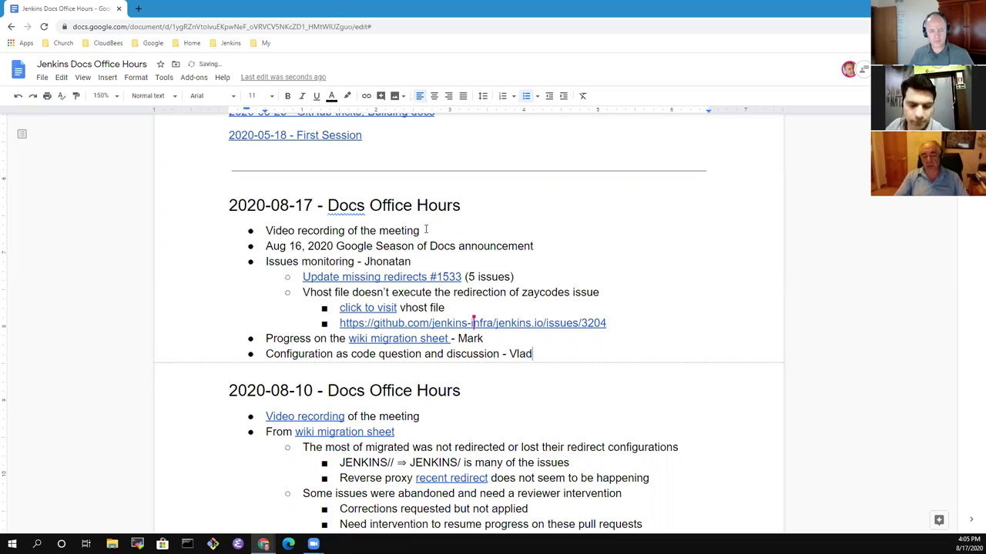
Add an indented 'Tool configuration choices' sub-bullet beneath it.
key(Return)
key(Tab)
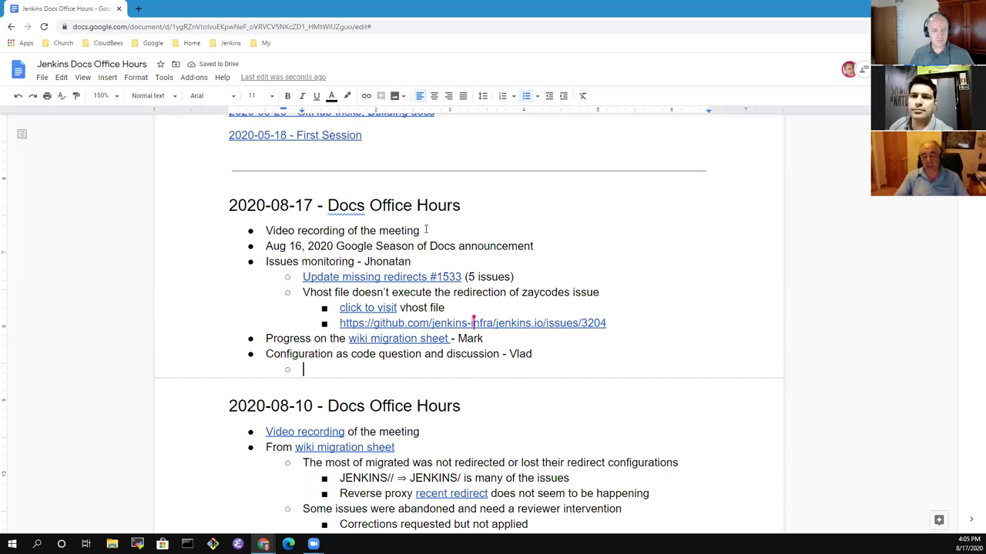
text(Tools in)
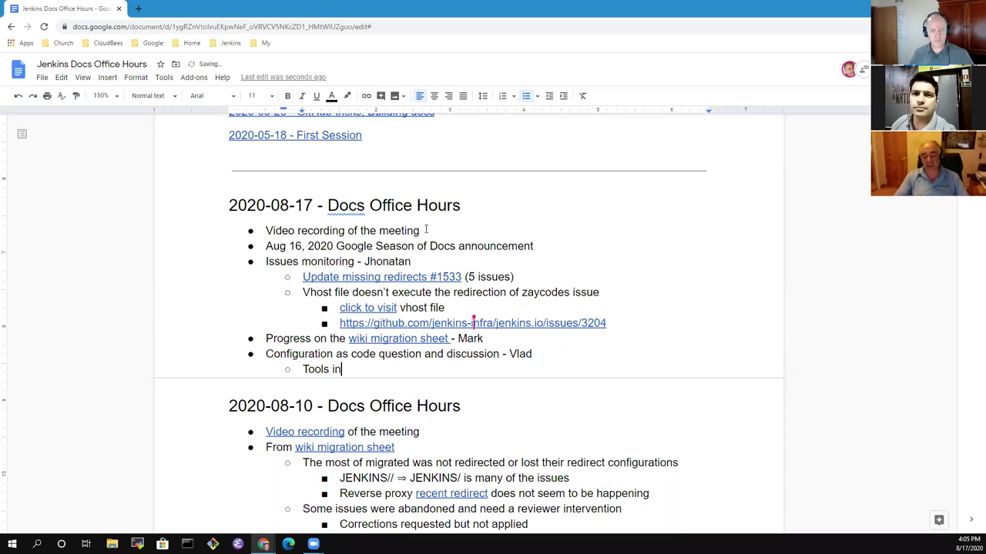
key(BackSpace)
key(BackSpace)
key(BackSpace)
key(BackSpace)
key(BackSpace)
key(BackSpace)
key(BackSpace)
key(BackSpace)
text(Tool)
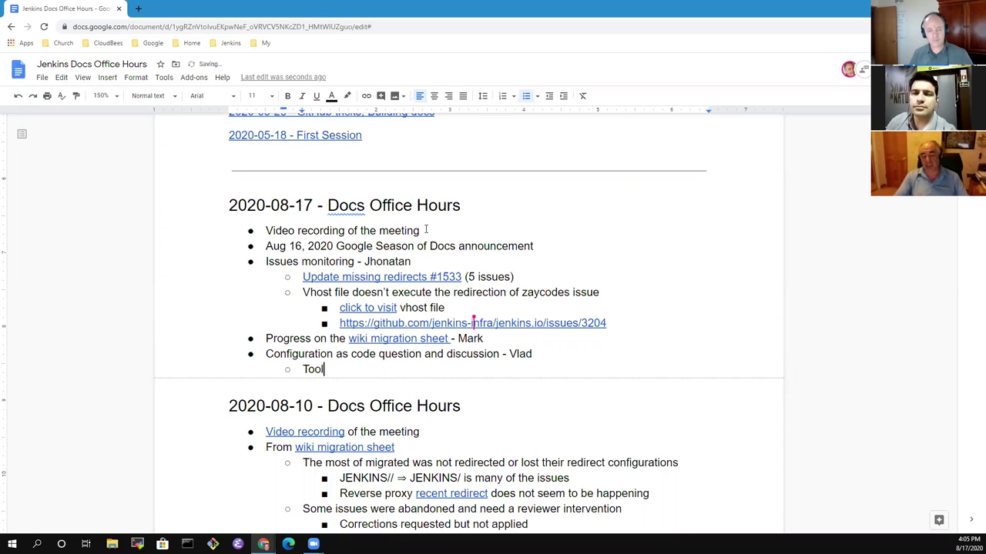
text( configuration)
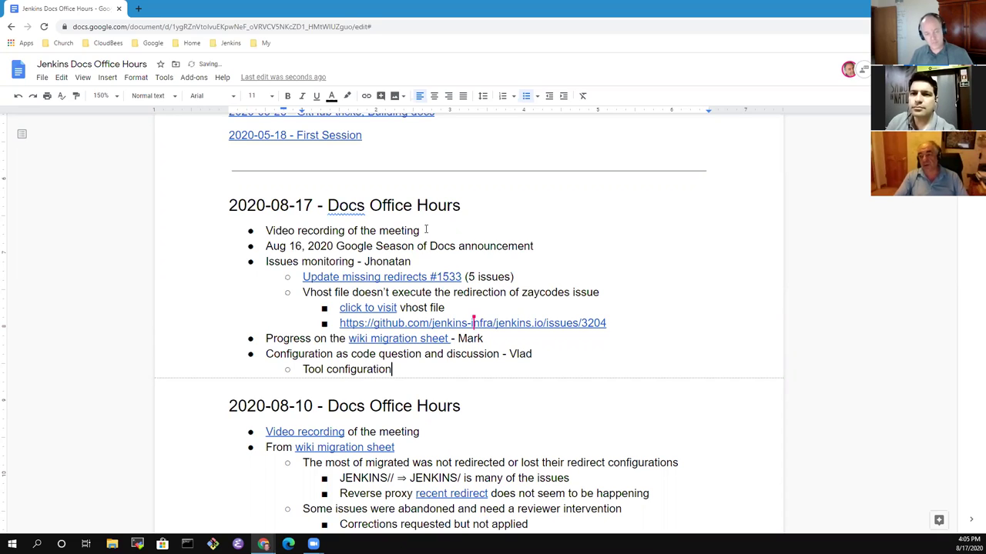
text( choices)
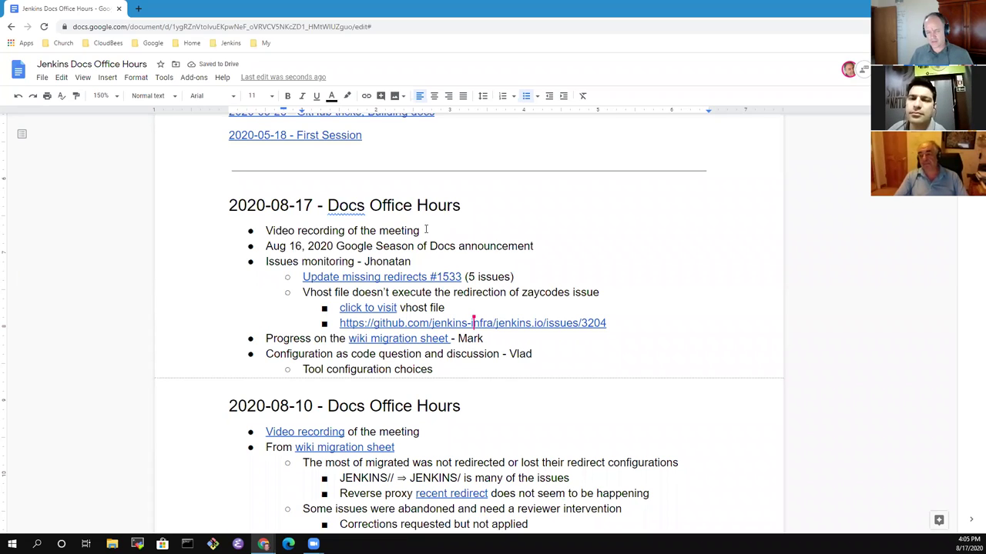
List 'jenkins tool installers' and 'Docker image includes the tool' as nested options.
text(-)
key(BackSpace)
key(BackSpace)
key(BackSpace)
key(Return)
key(Tab)
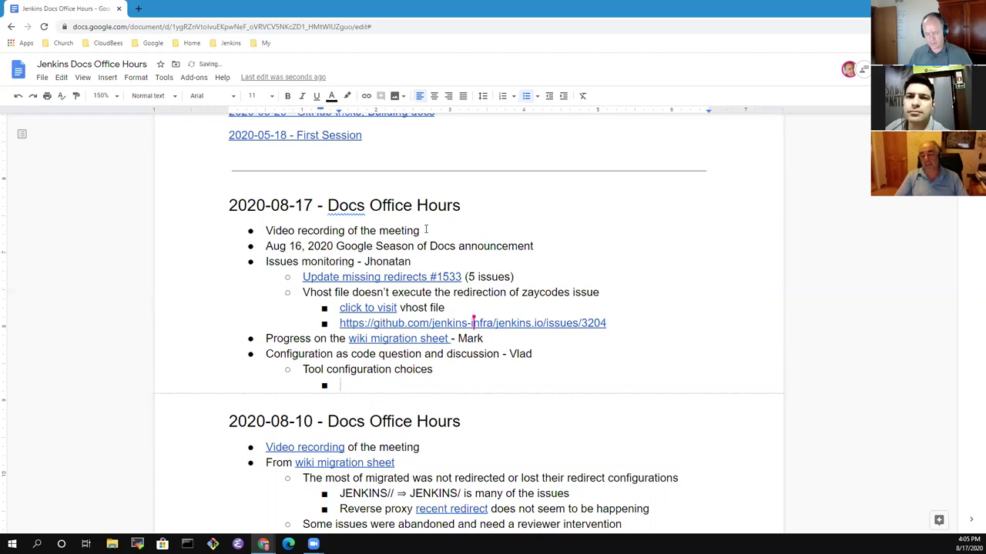
text(jenkins)
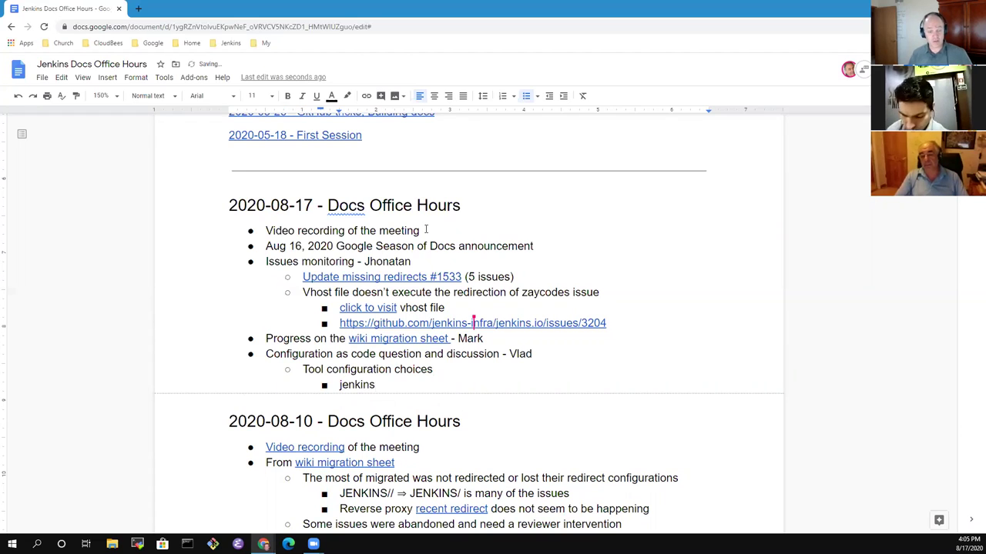
text( tool inst)
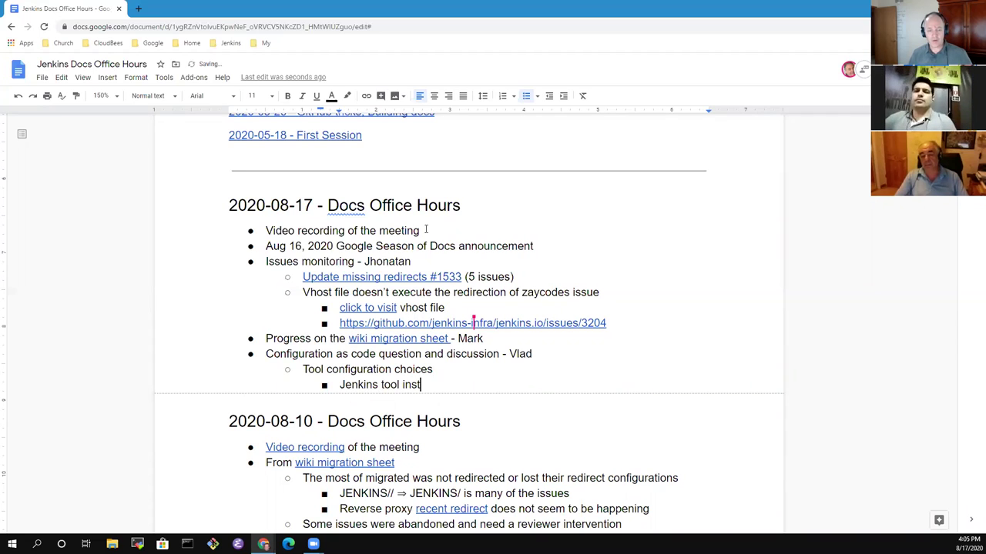
text(allers)
key(Return)
text(Docker image)
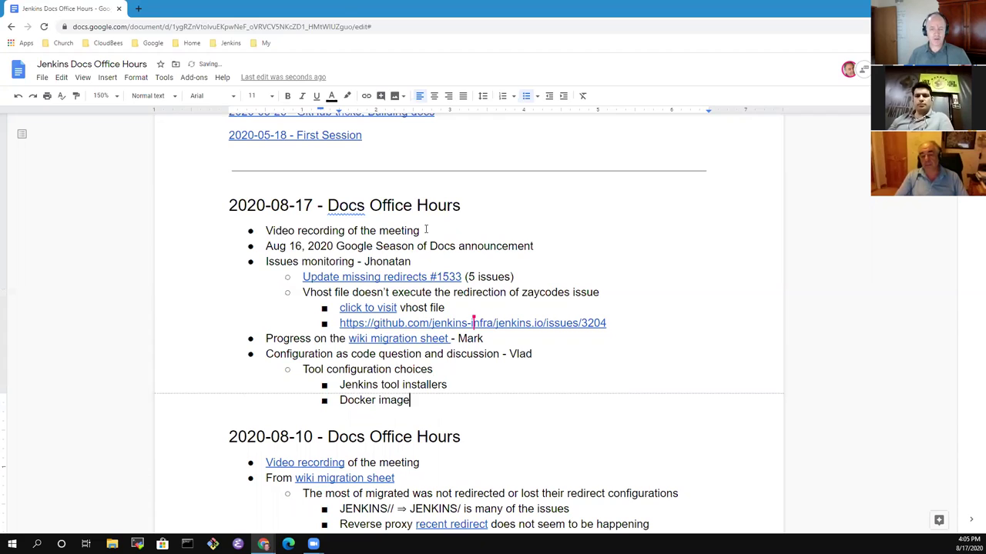
text( includes )
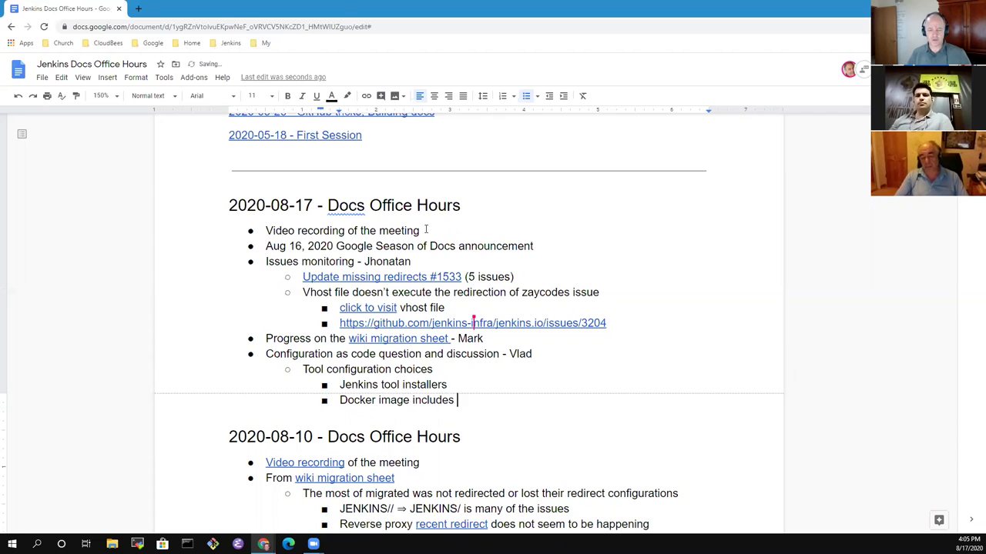
text(the tool)
key(Return)
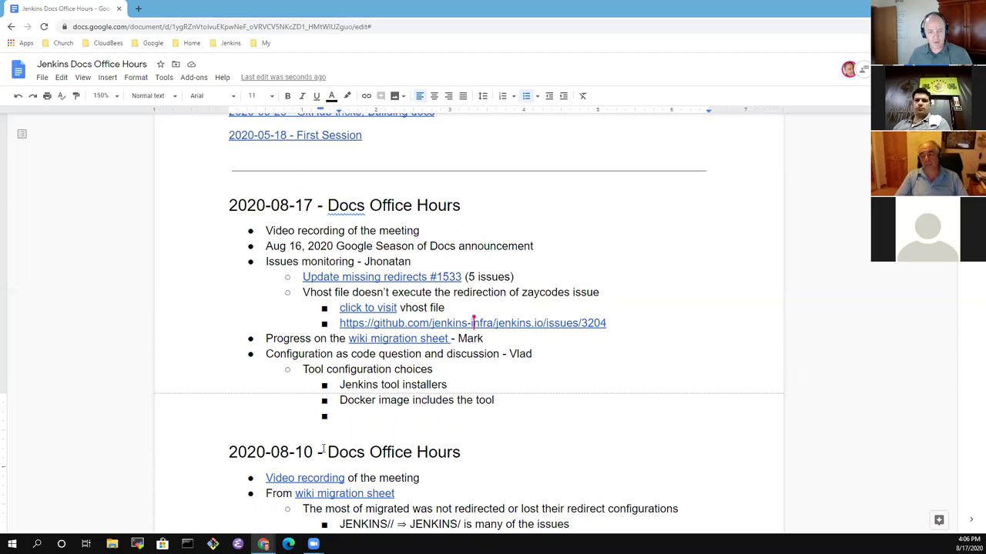
Add the option 'Helm chart includes the tool'.
click(358, 420)
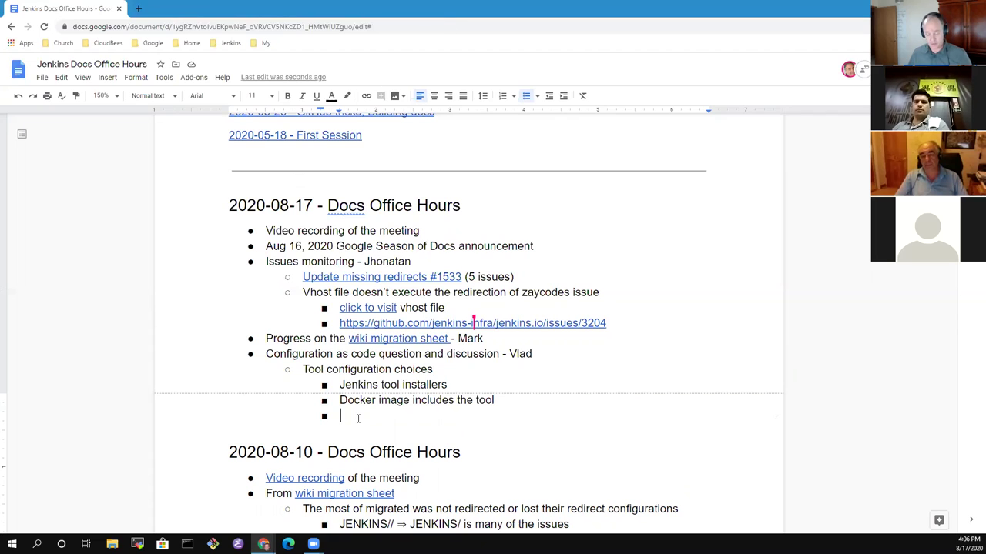
text(Helm cha)
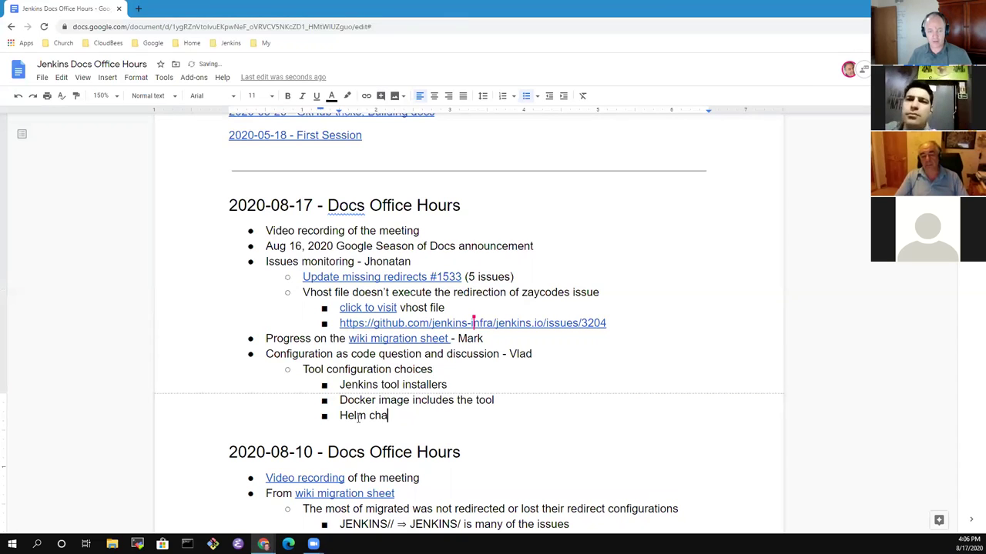
text(rt incoludes)
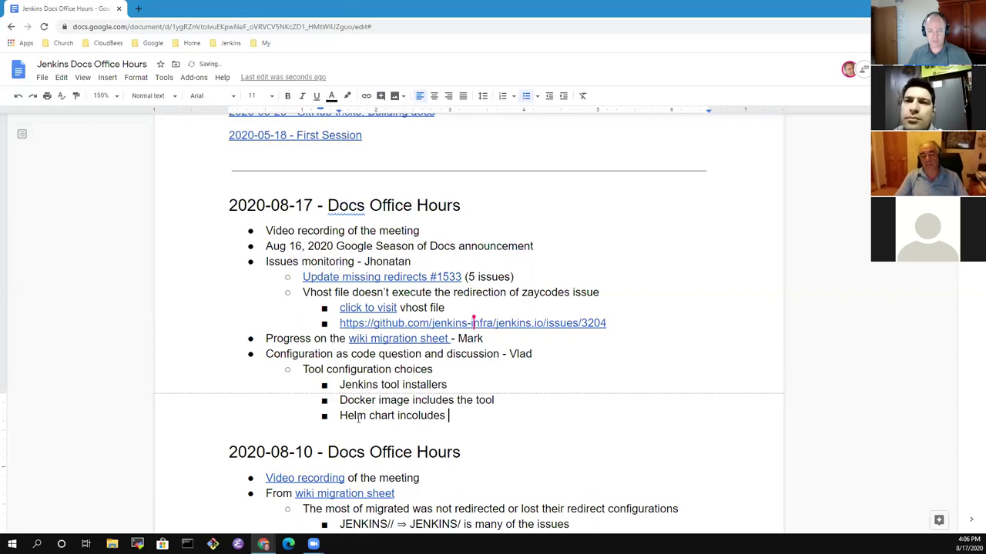
key(ctrl+BackSpace)
text(includes the tool)
key(Return)
Add 'Static agent includes the tool(s)' and change the Docker image line to 'tool(s)'.
text(Static in)
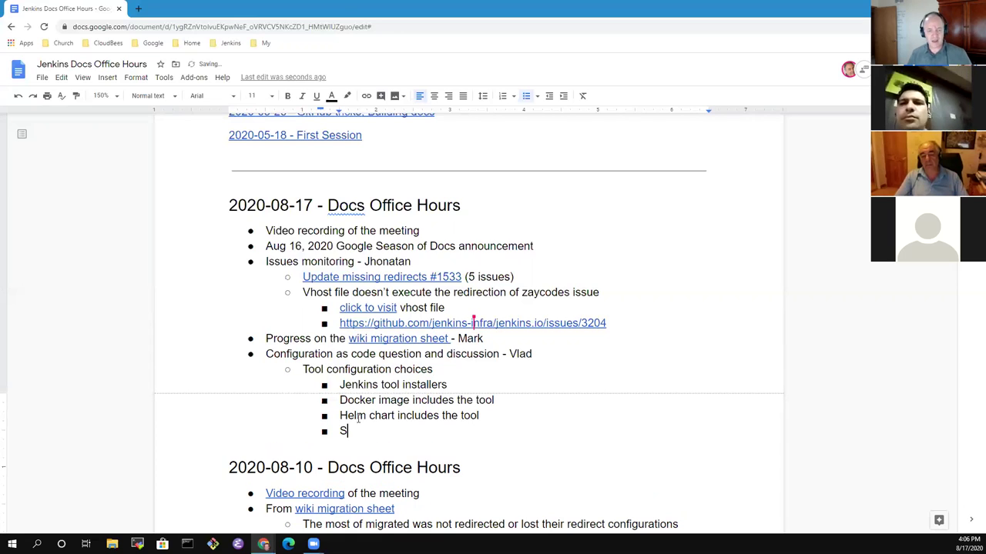
key(BackSpace)
key(BackSpace)
text(agent includes the tool(s))
key(BackSpace)
text())
key(Up)
text((s))
key(Up)
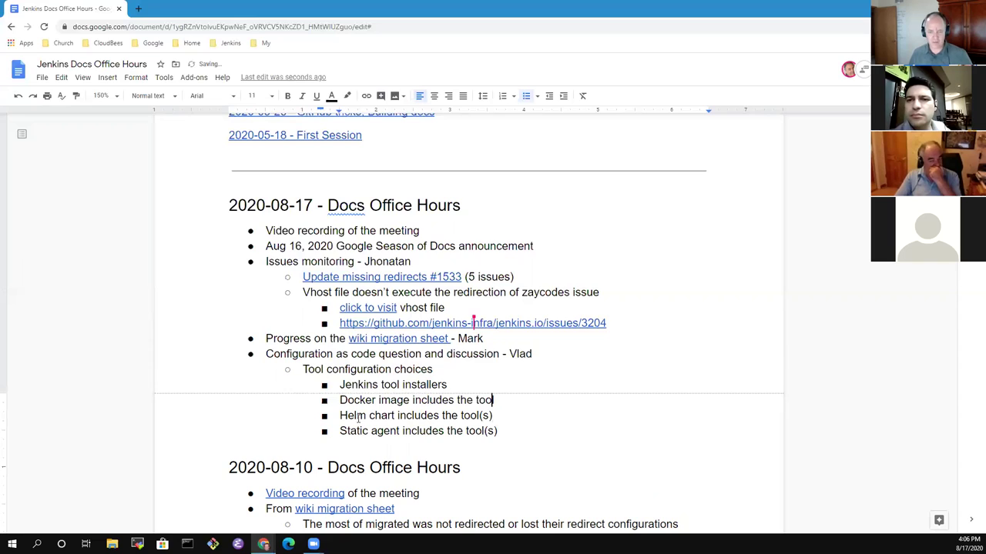
text((s))
key(Down)
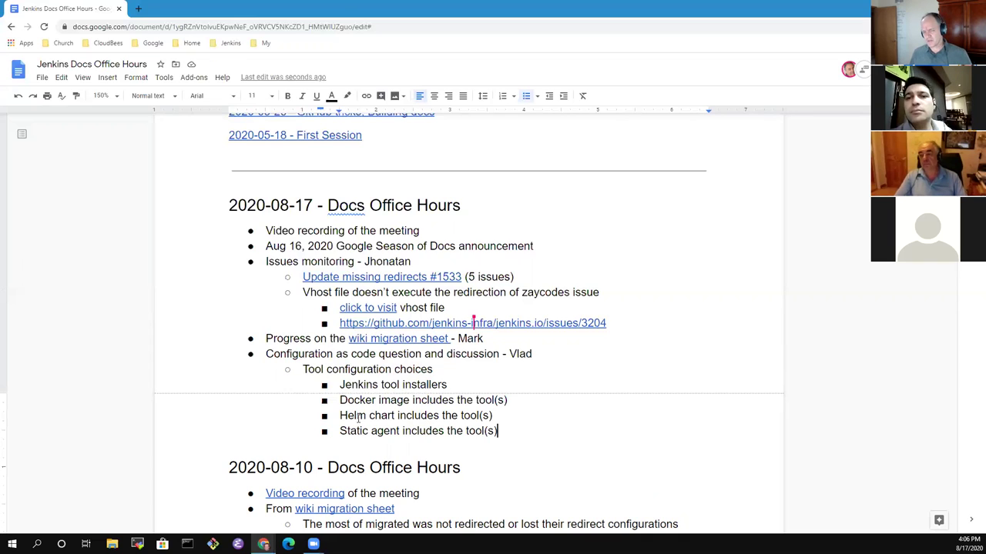
Add a fifth option about system groovy ideas, then remove the word 'crazy'.
key(Return)
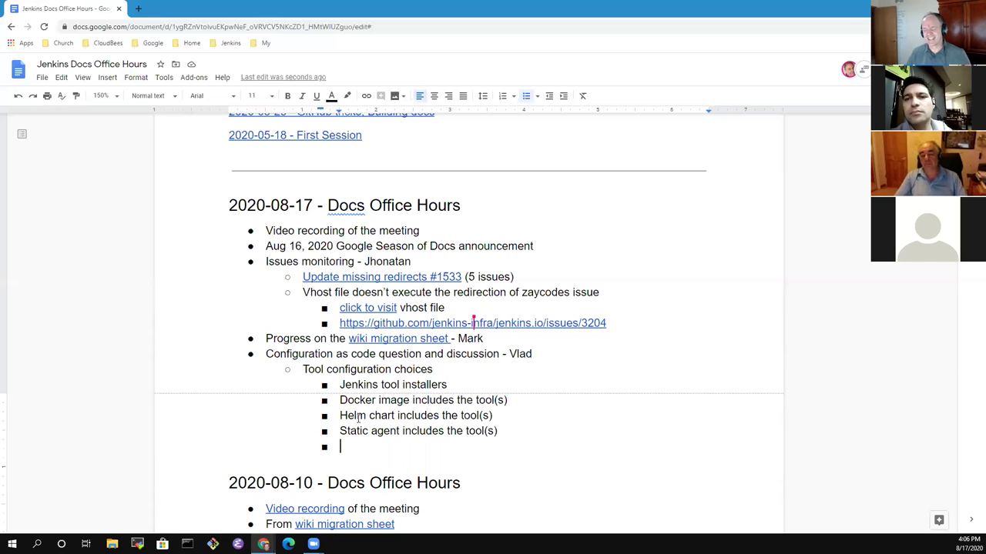
text(Meg's cra)
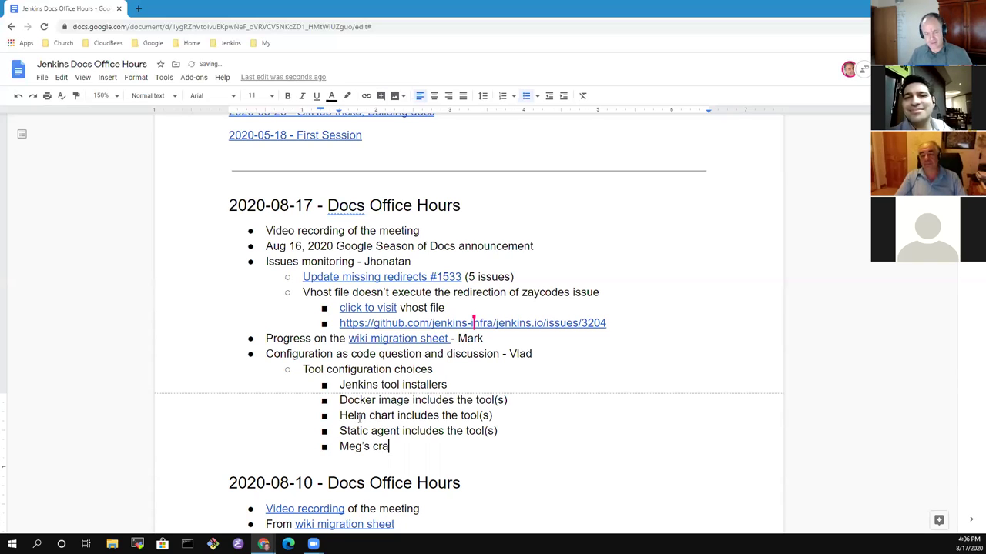
text(zy )
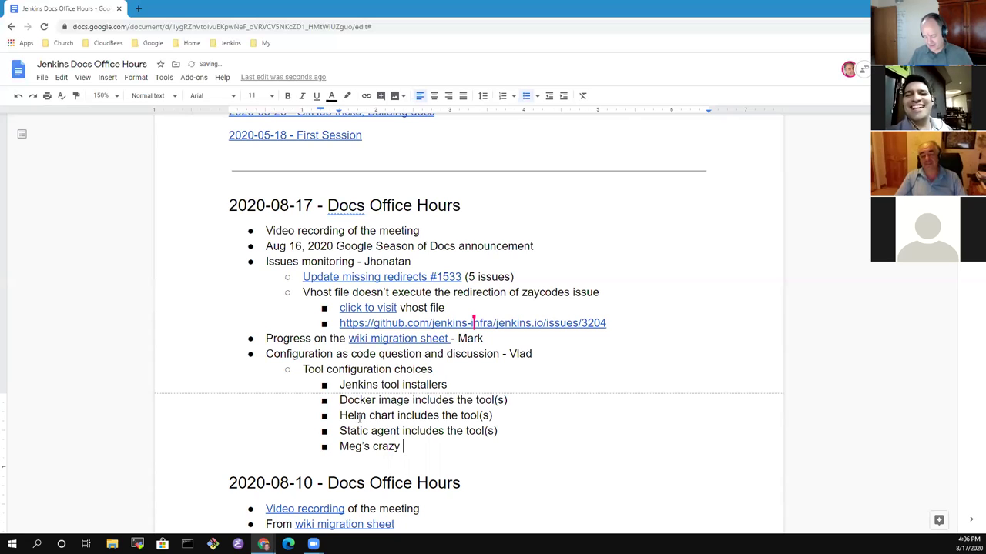
text(groov)
key(BackSpace)
key(BackSpace)
key(BackSpace)
key(BackSpace)
key(BackSpace)
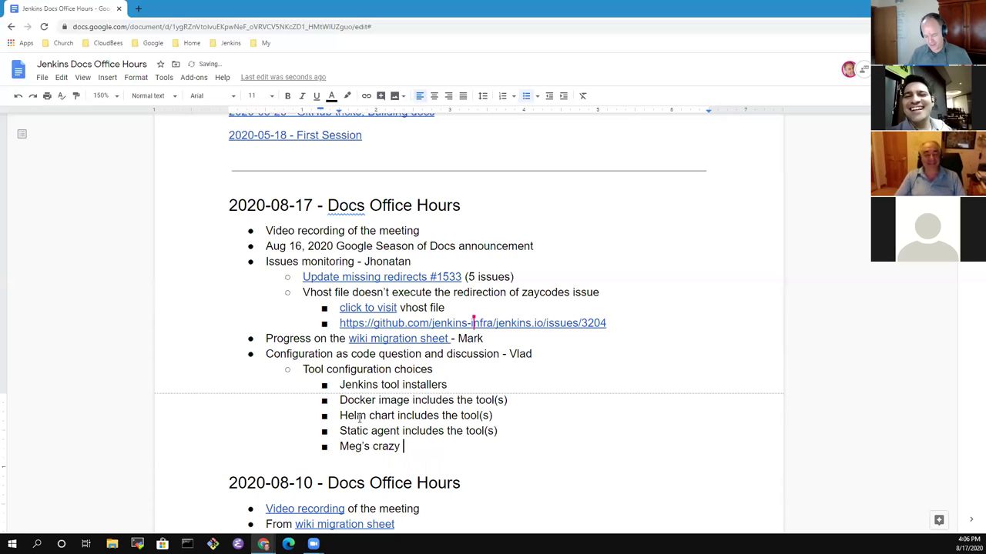
text(system groovy )
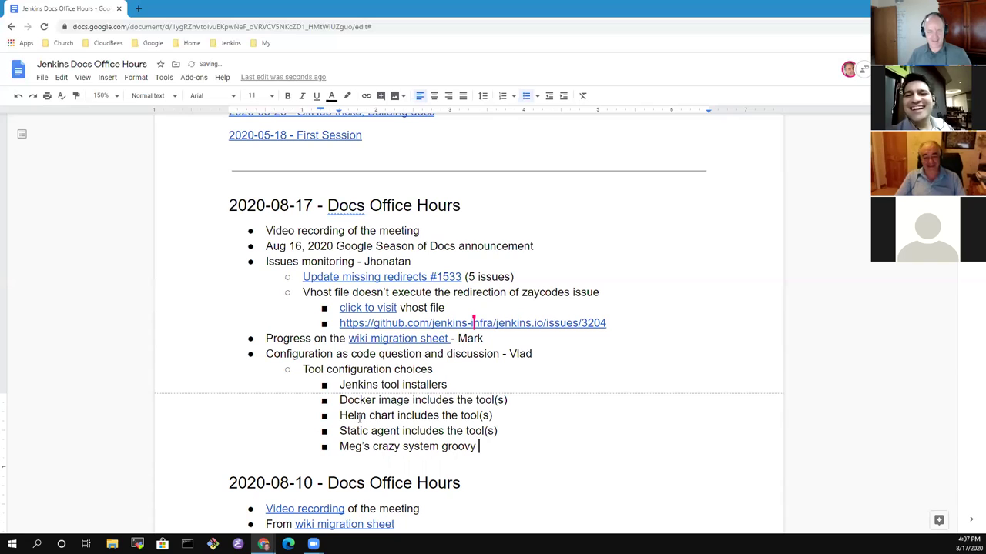
text(ideas)
key(ctrl+Left)
key(ctrl+Left)
key(End)
key(ctrl+shift+Left)
key(ctrl+shift+Left)
key(ctrl+shift+Left)
key(ctrl+shift+Left)
key(ctrl+shift+Left)
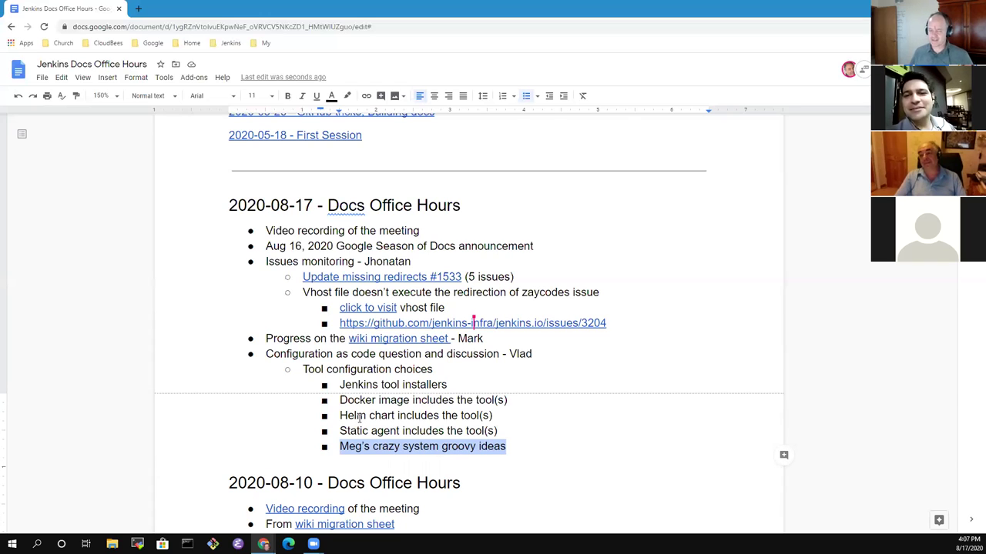
key(Right)
key(ctrl+Left)
key(ctrl+Left)
key(ctrl+Left)
key(ctrl+shift+Left)
key(BackSpace)
Reword the fifth option to 'system groovy script install a tool' and start a top-level bullet.
key(ctrl+Right)
text(script)
key(End)
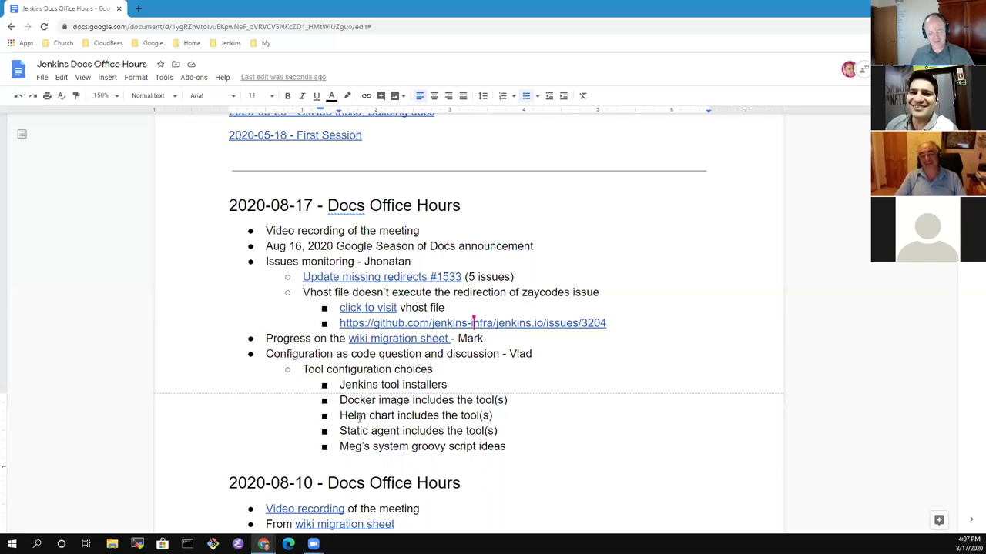
key(ctrl+shift+Left)
key(BackSpace)
text(install a tool)
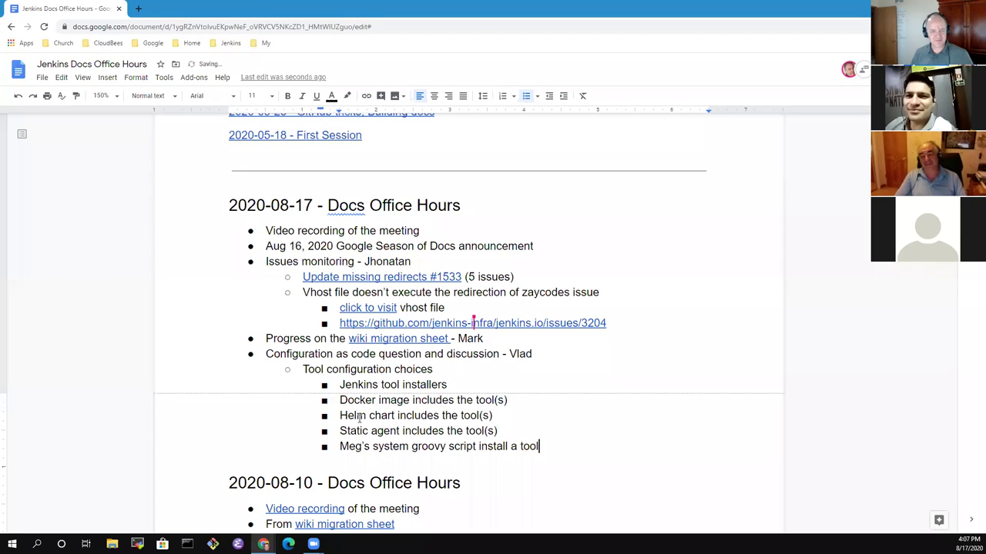
key(Return)
key(shift+Tab)
key(shift+Tab)
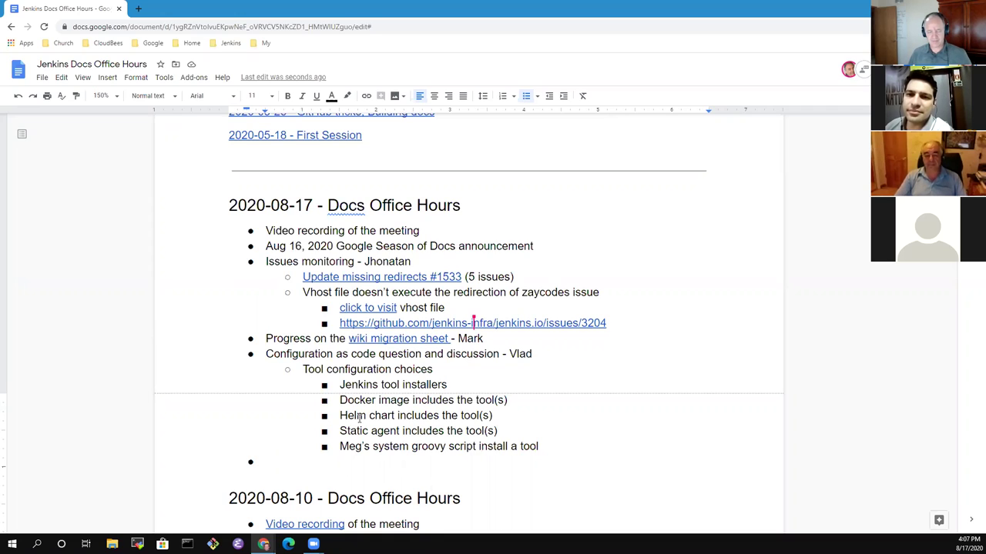
Open a new second-level bullet after the groovy script option.
key(Up)
key(Up)
key(Up)
key(Up)
key(Up)
key(Up)
key(ctrl+shift+Right)
key(ctrl+shift+Right)
key(ctrl+shift+Right)
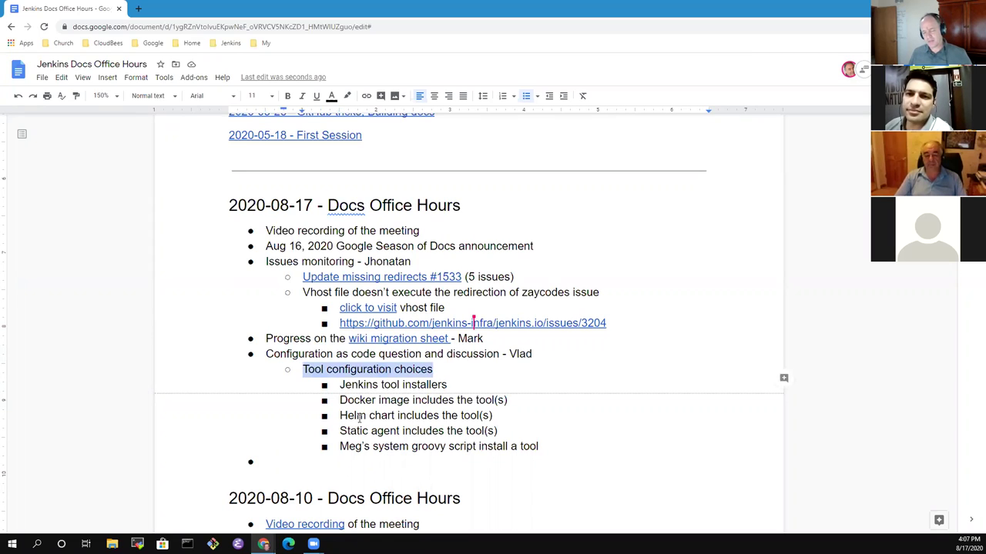
key(Home)
key(Return)
key(Up)
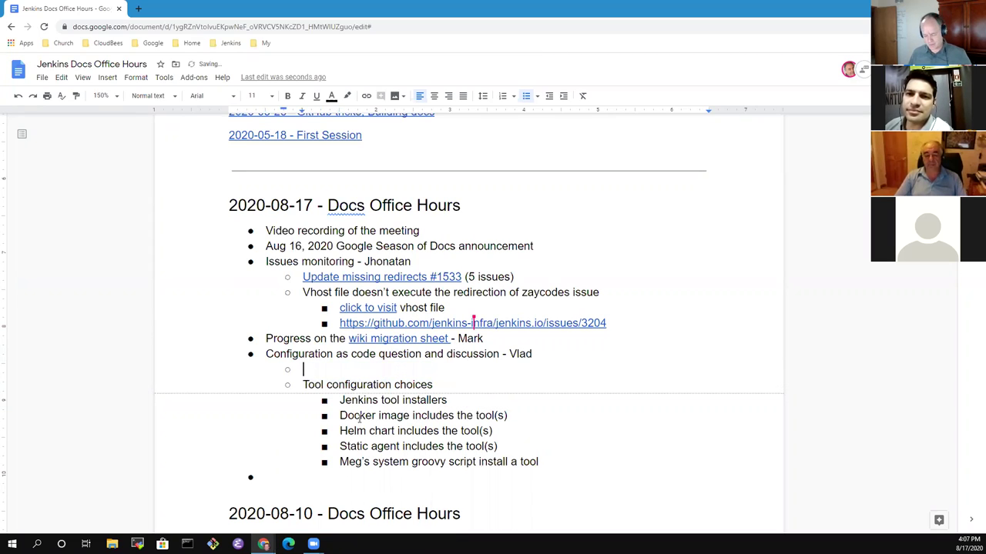
key(Delete)
key(Down)
key(Down)
key(Down)
key(Down)
key(Down)
key(End)
key(Return)
key(shift+Tab)
Move the new line 'Comparing a plugin and a tool in Jenkins vocabulary' above Tool configuration choices.
text(Comparing a plugin and a tool in Jenkins vocabulary)
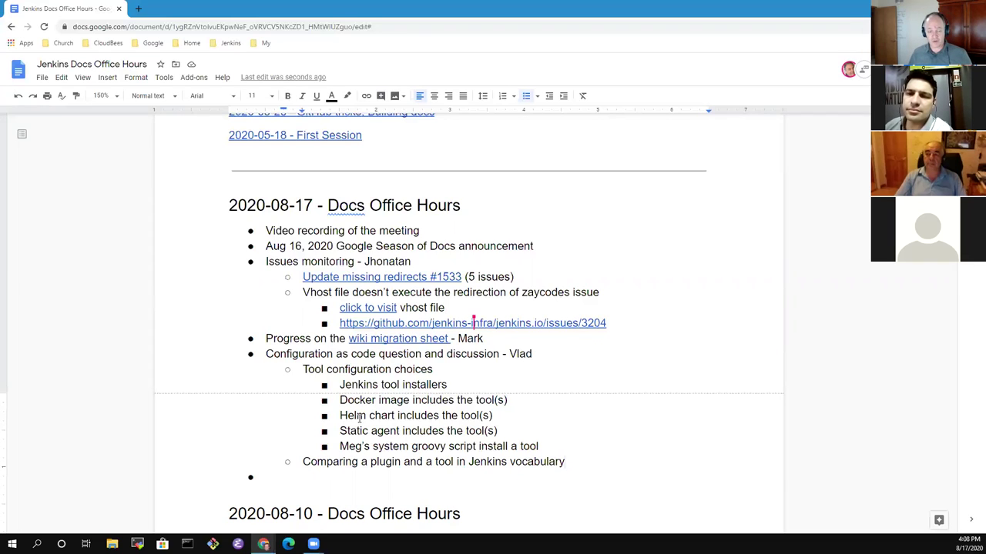
key(shift+Home)
key(ctrl+x)
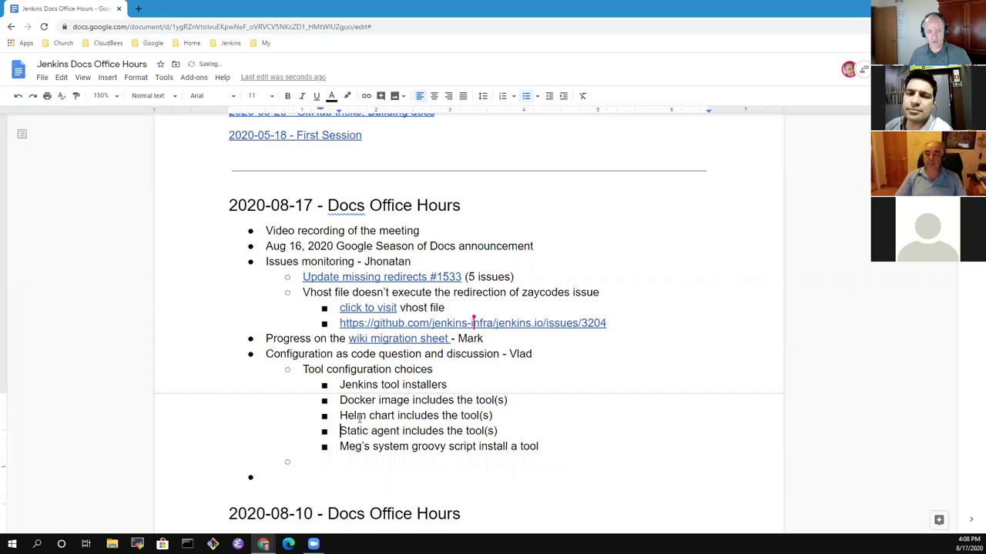
key(Up)
key(Up)
key(Up)
key(Up)
key(Up)
key(Up)
key(Return)
key(Up)
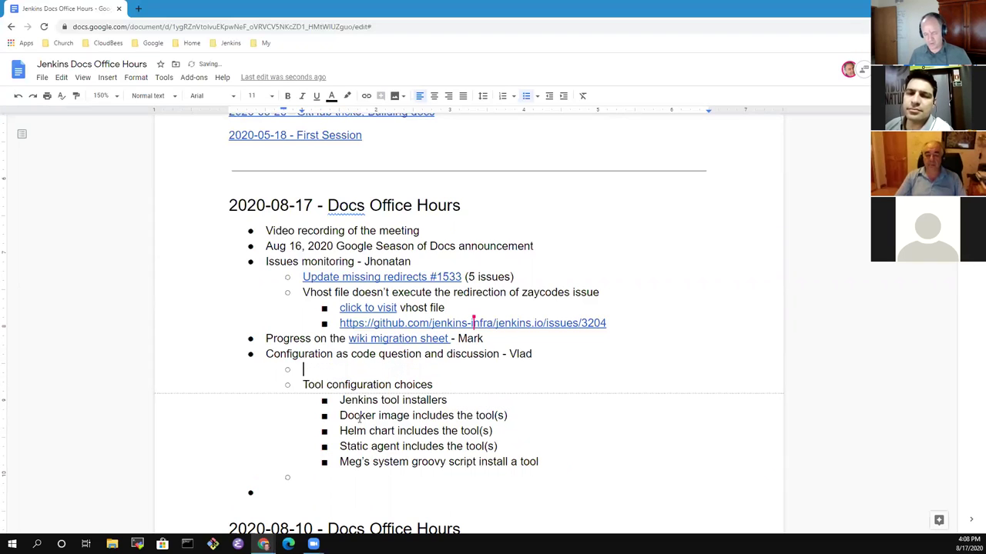
key(ctrl+v)
key(Down)
key(Down)
key(Down)
key(Down)
key(Down)
key(Down)
key(Down)
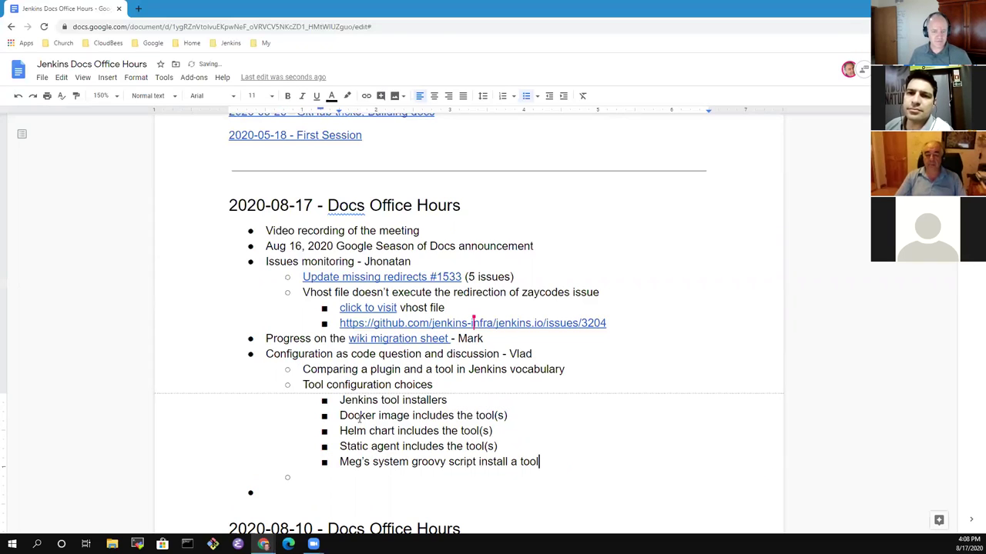
key(BackSpace)
key(BackSpace)
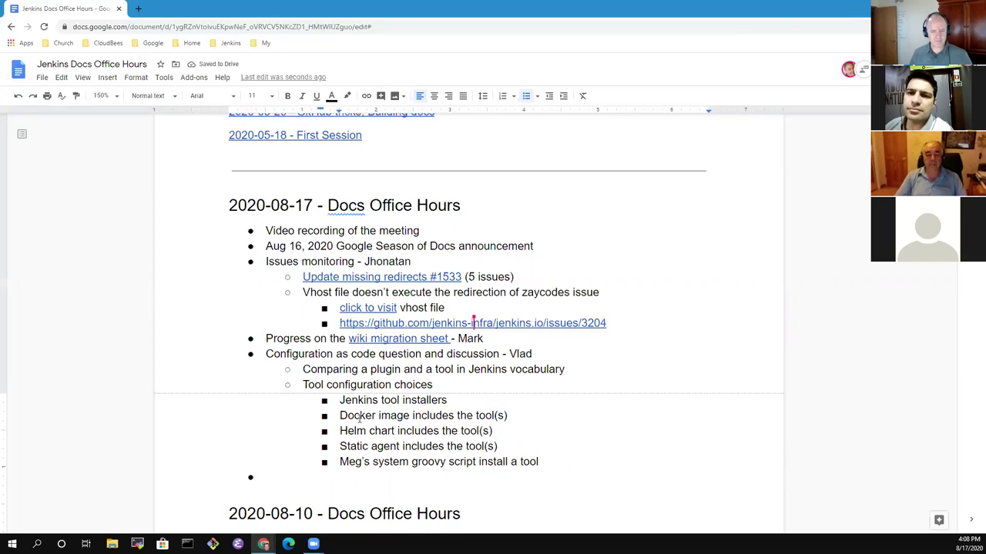
key(Down)
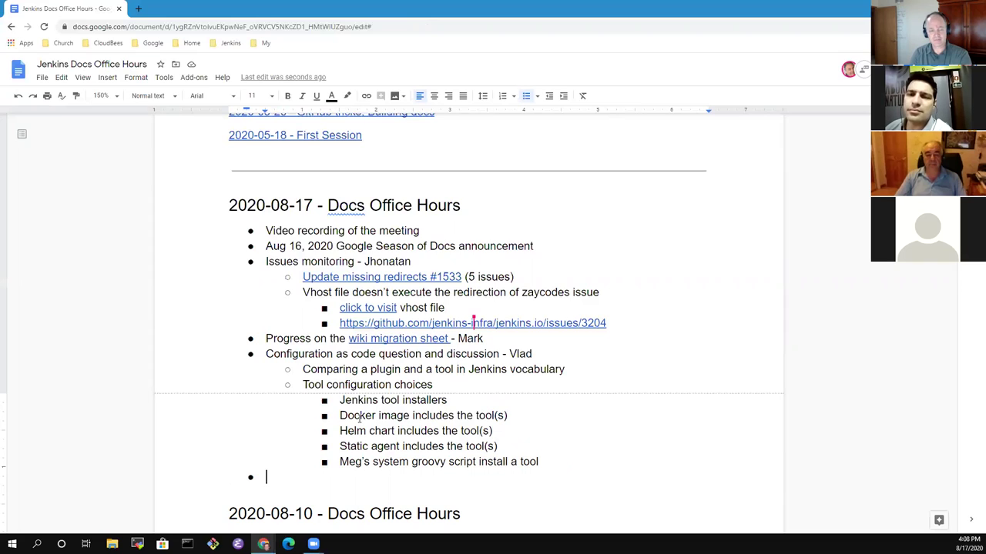
key(Left)
key(Up)
key(Up)
key(Up)
key(Up)
key(Up)
key(Up)
key(Up)
key(Up)
key(Up)
key(Up)
key(Up)
key(Up)
key(Up)
key(Up)
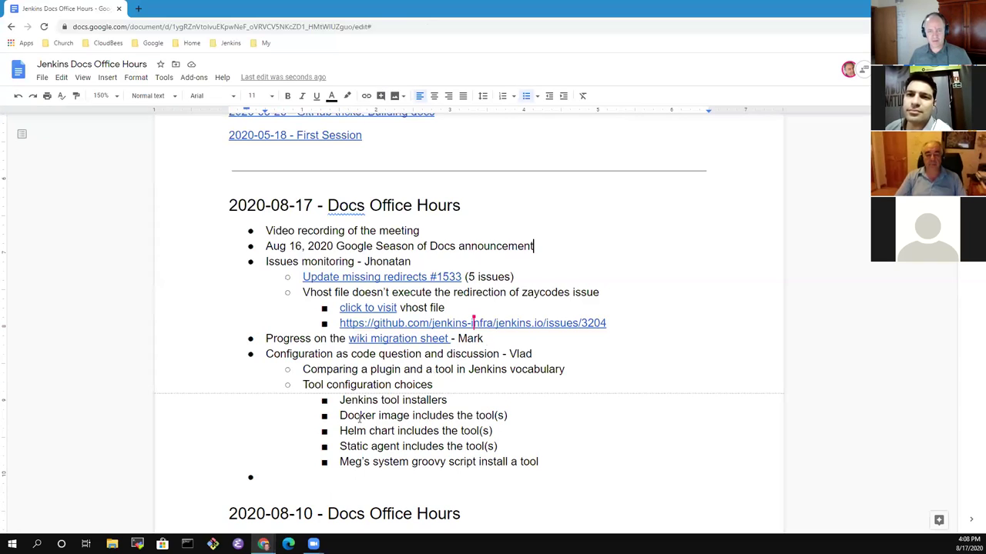
Under Season of Docs, add a sub-bullet naming the writer accepted as GSoD writer for Jenkins.
key(Return)
key(Tab)
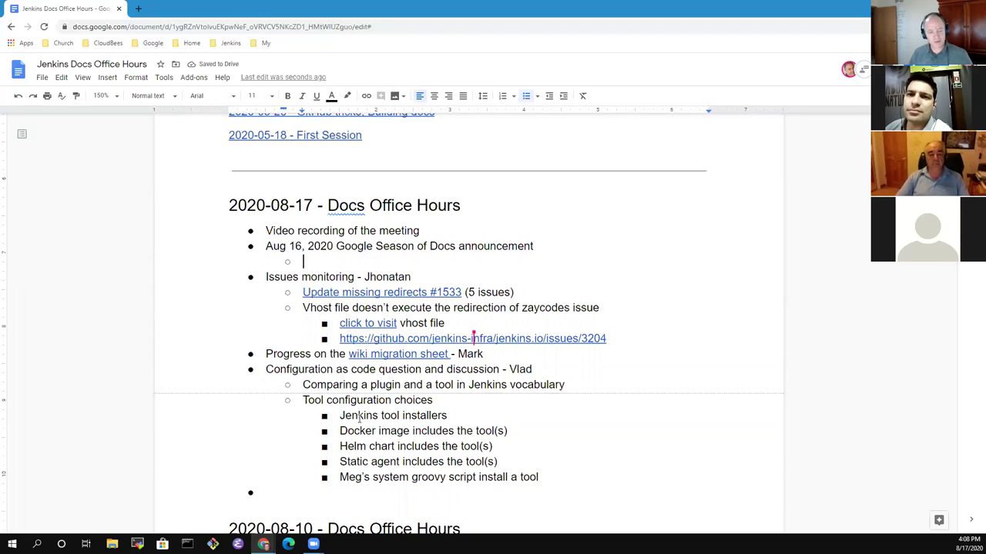
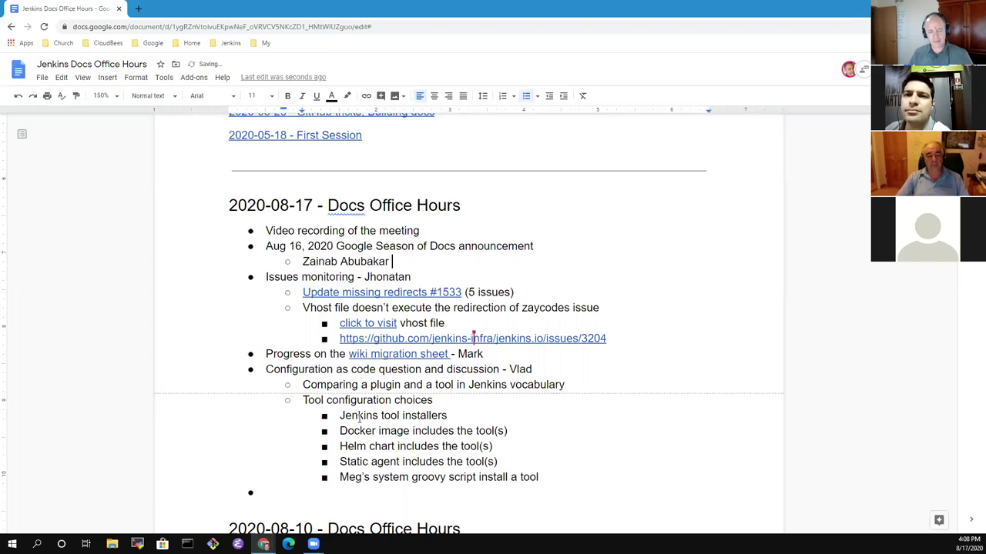
text( accepte)
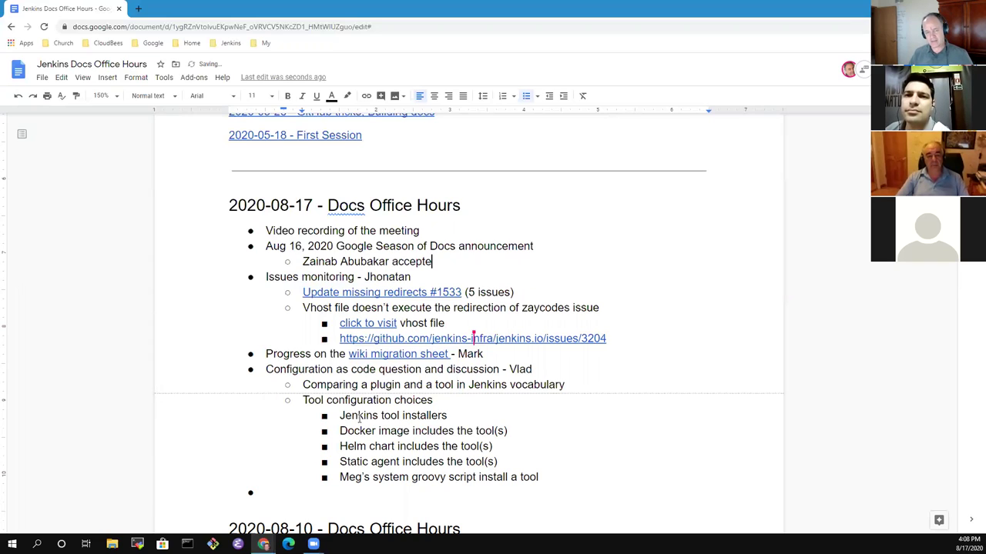
text(d as the GSoD )
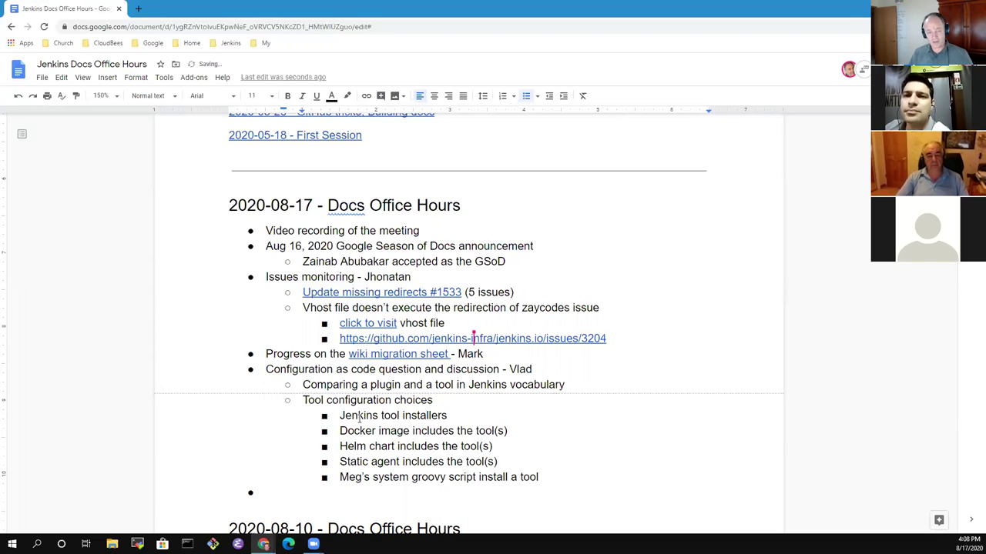
text(writer for Jenk)
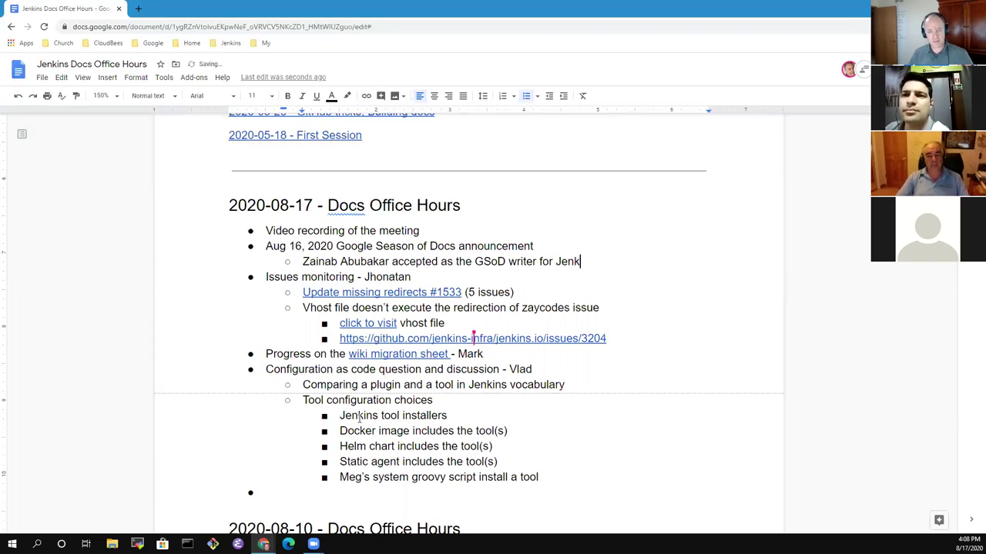
text(ins)
Add the sub-bullet 'Community Bridge and other projects are still under consideration'.
key(Return)
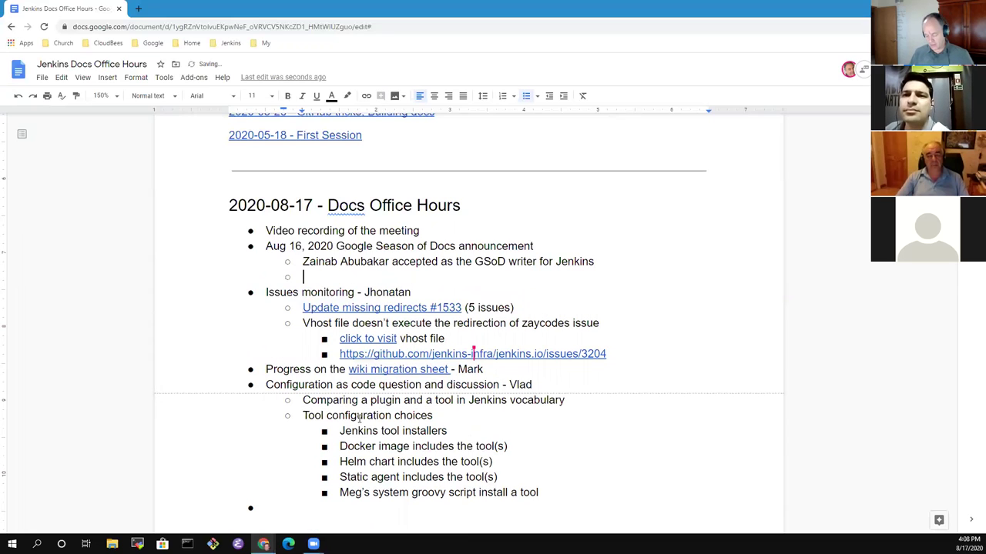
text(Commns)
key(BackSpace)
key(BackSpace)
text(nu)
key(BackSpace)
key(BackSpace)
text(unity )
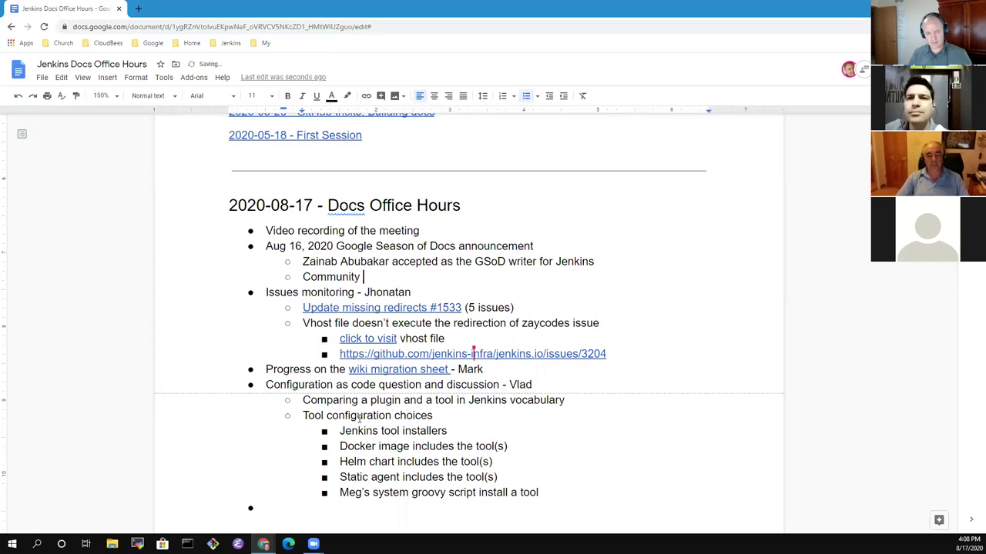
text(Br)
text(idh)
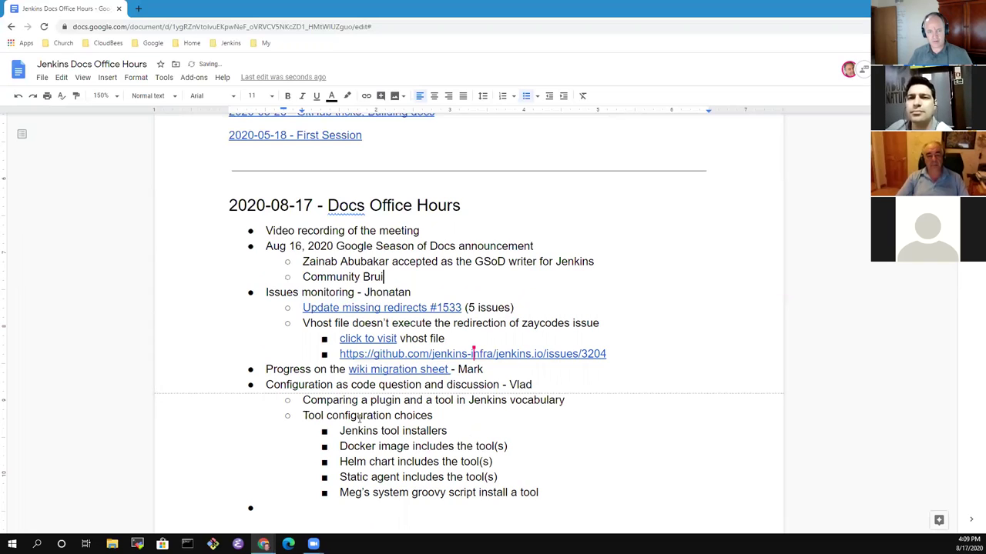
key(BackSpace)
key(BackSpace)
text(dg)
key(BackSpace)
text(ge and )
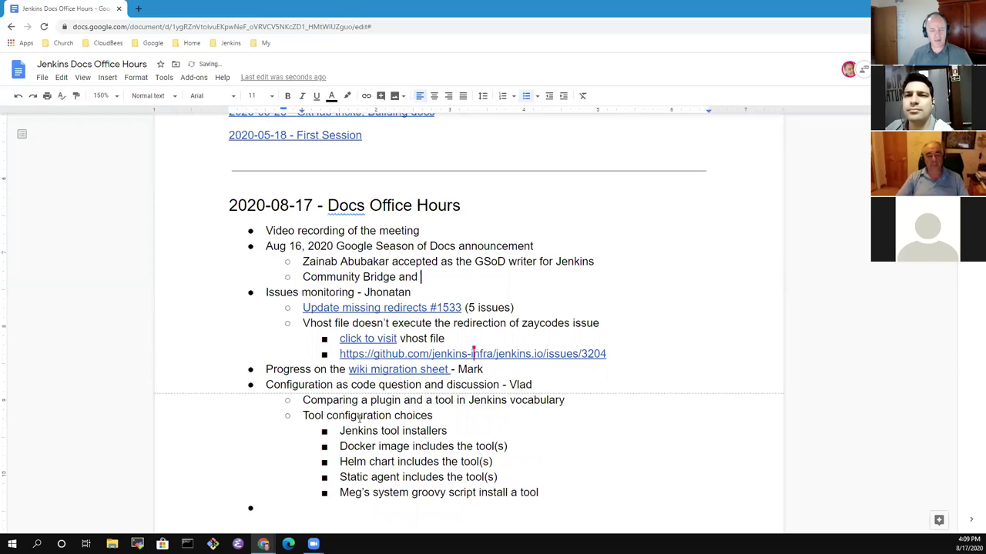
text(other projects )
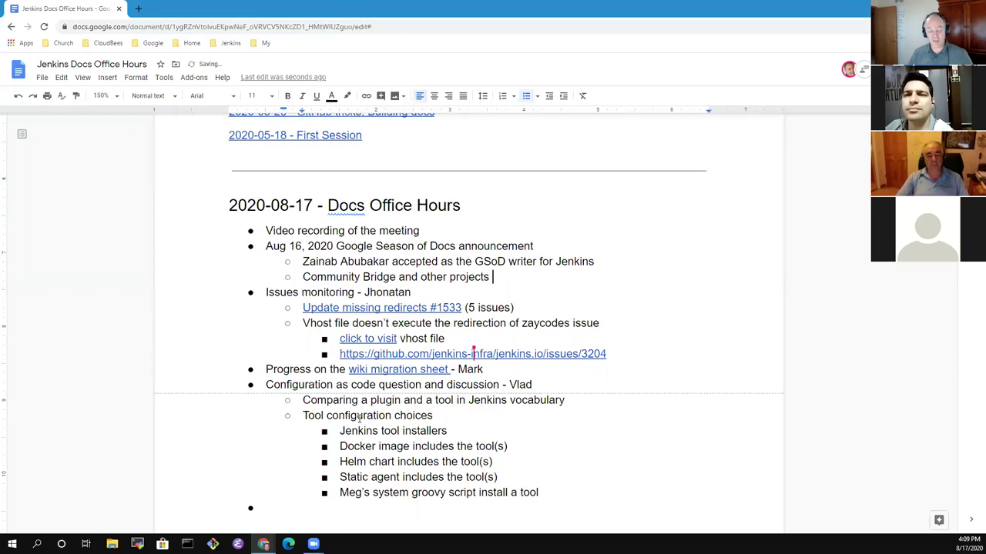
text(are still )
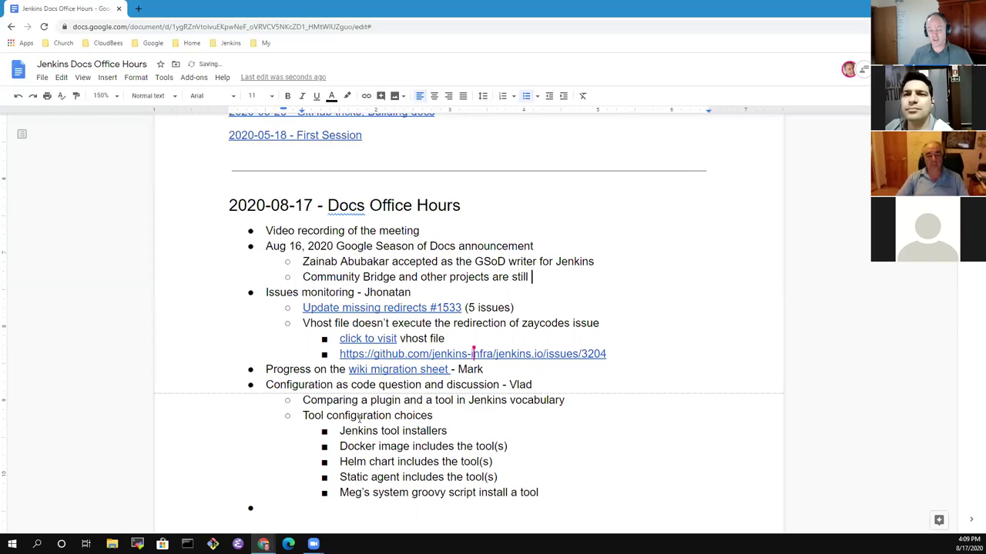
text(understa)
key(BackSpace)
key(BackSpace)
key(BackSpace)
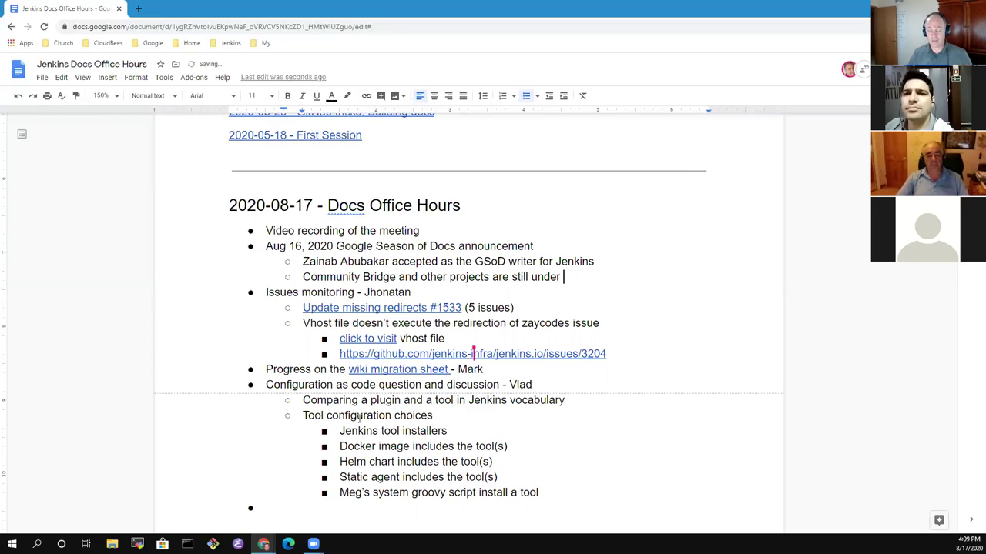
key(BackSpace)
text(c)
key(BackSpace)
text(considatr)
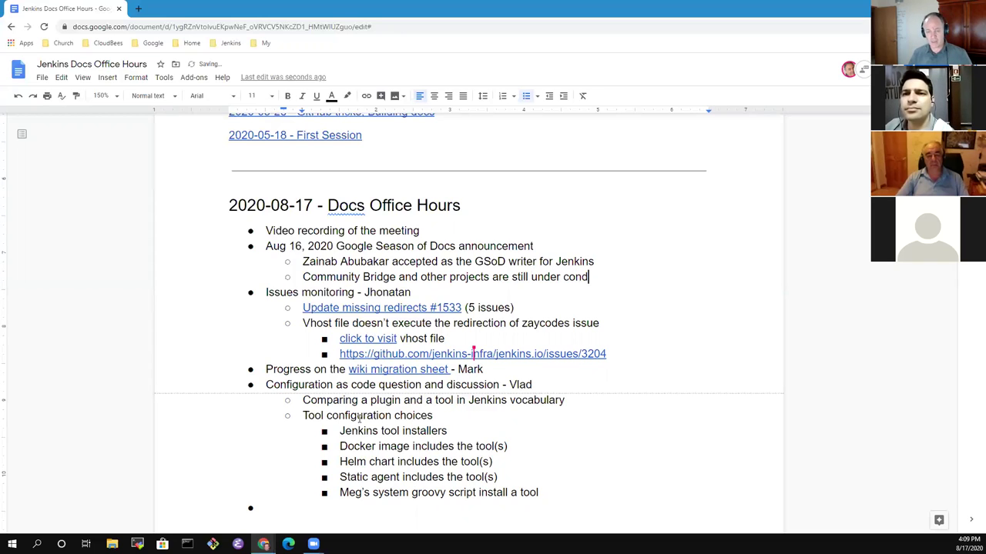
key(BackSpace)
key(BackSpace)
key(BackSpace)
text(eration)
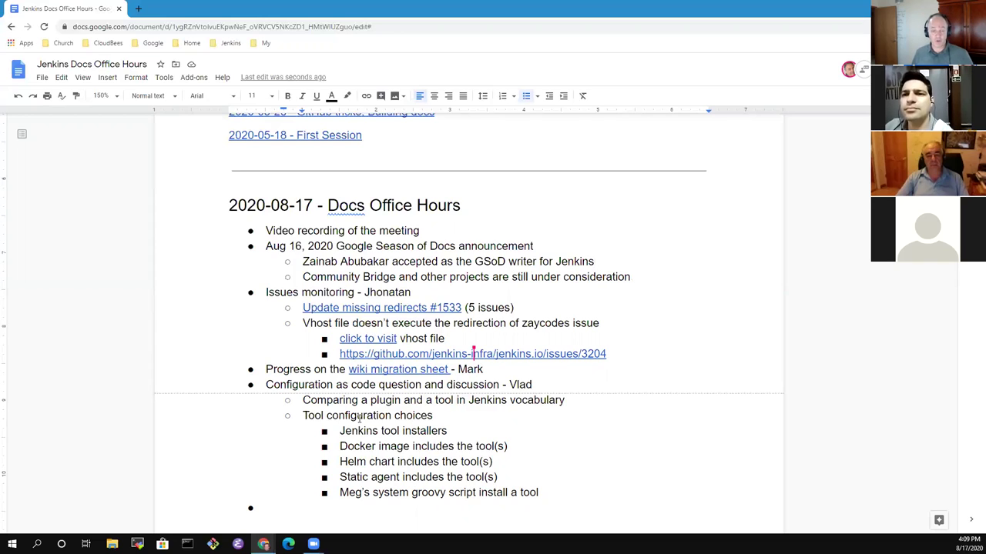
Complete the writer line so it names the Jenkins on Kubernetes project.
key(Up)
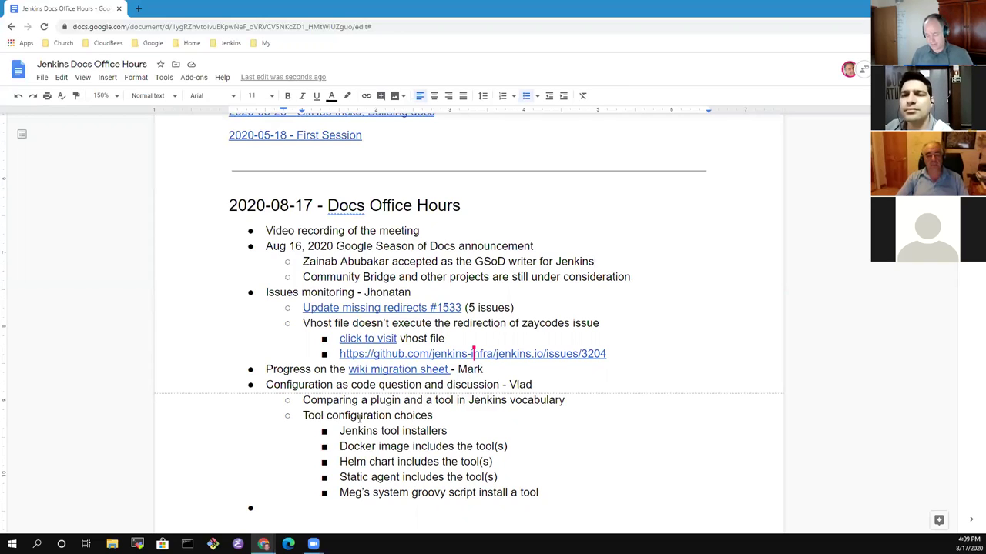
text(-0)
key(BackSpace)
key(BackSpace)
key(BackSpace)
key(BackSpace)
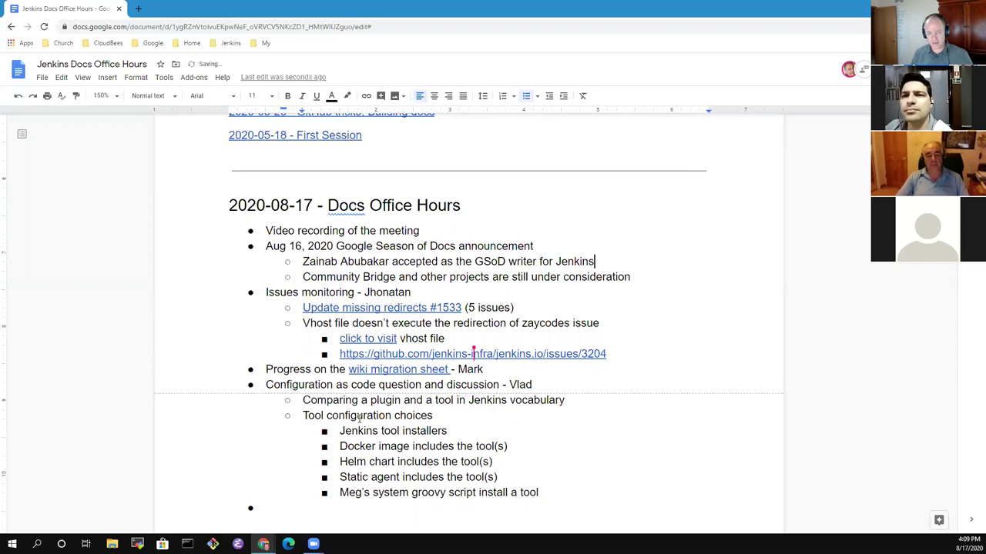
text(- Kubernetes)
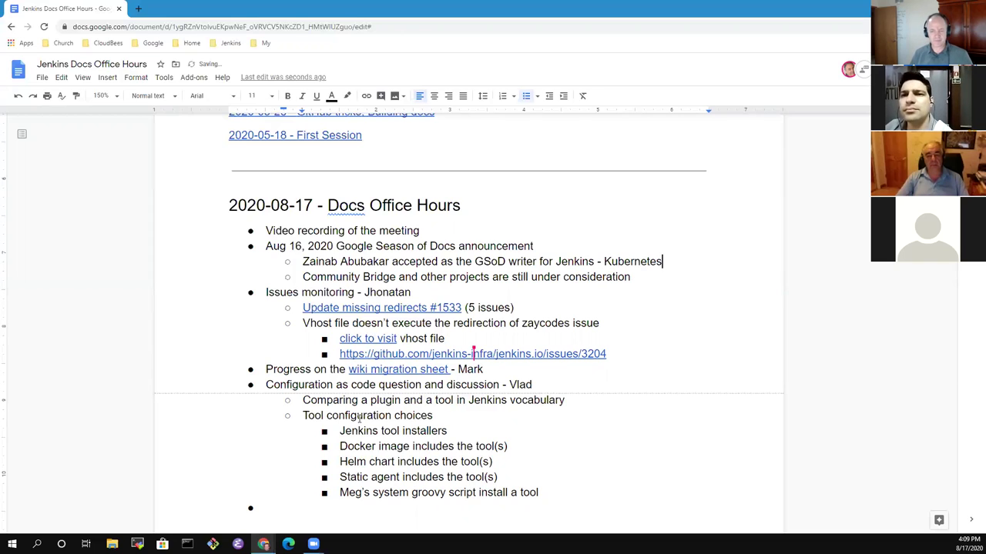
text(Jenkins on)
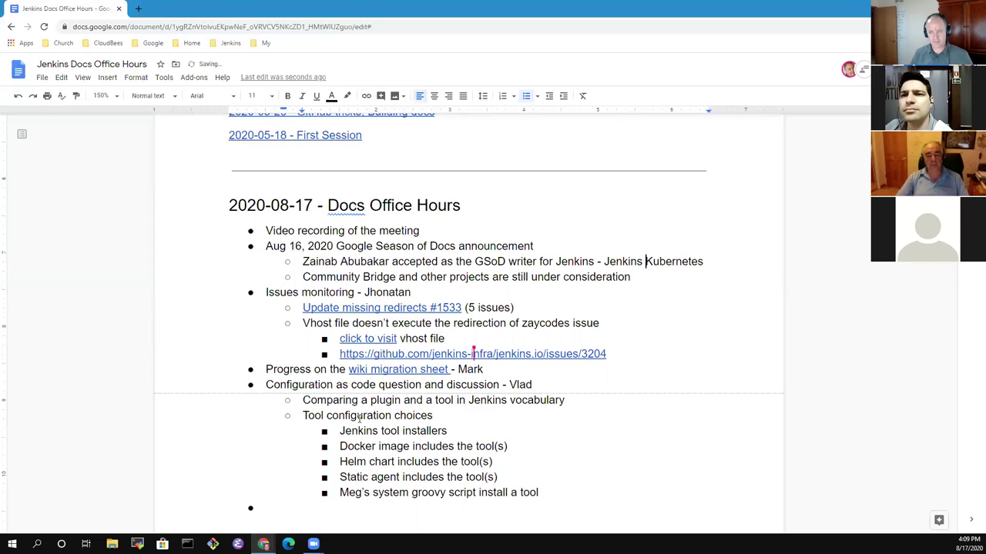
key(Up)
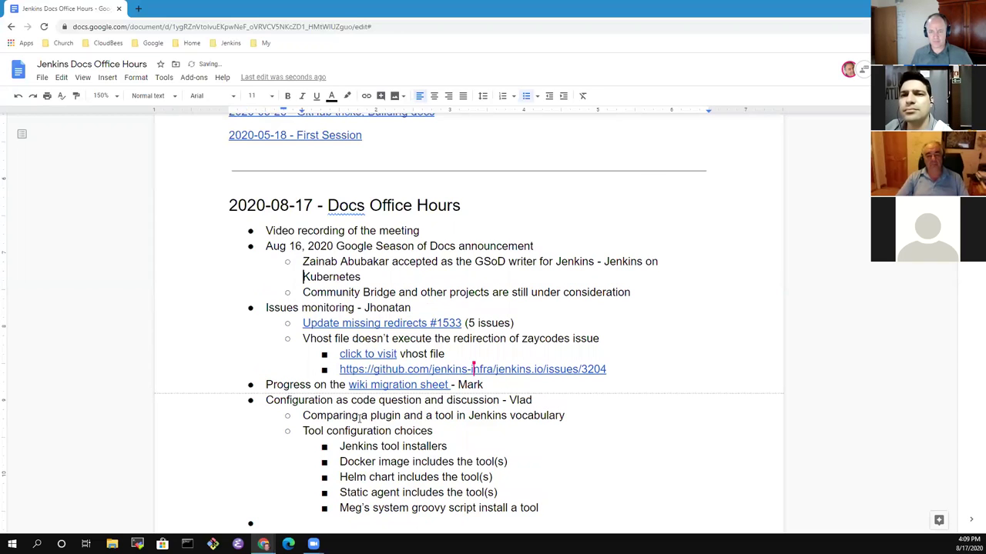
key(End)
key(ctrl+shift+Left)
key(ctrl+shift+Left)
key(BackSpace)
key(End)
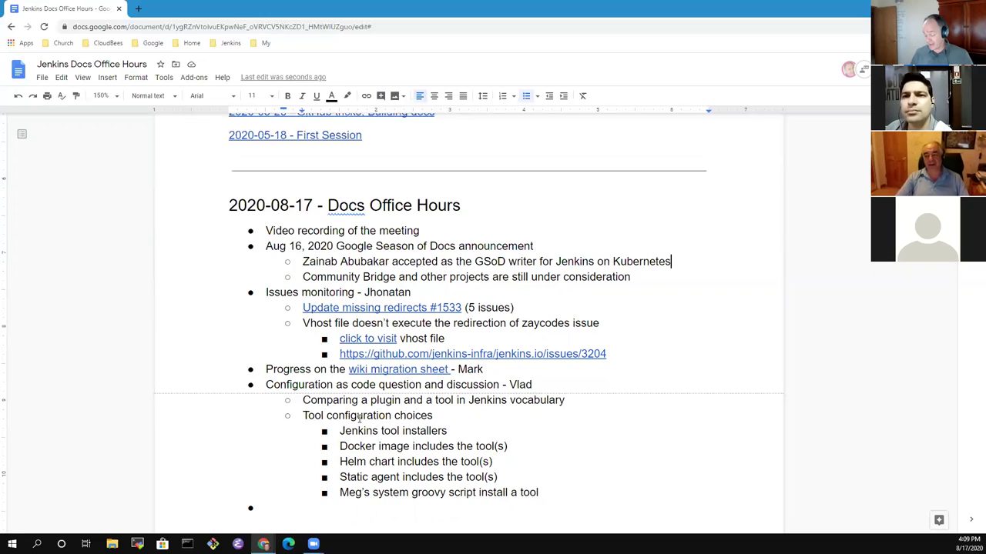
Add indented sub-bullets 'Not related to Jenkins X (' and 'GSoD made a mistake in describing the wrong project'.
key(Return)
key(Tab)
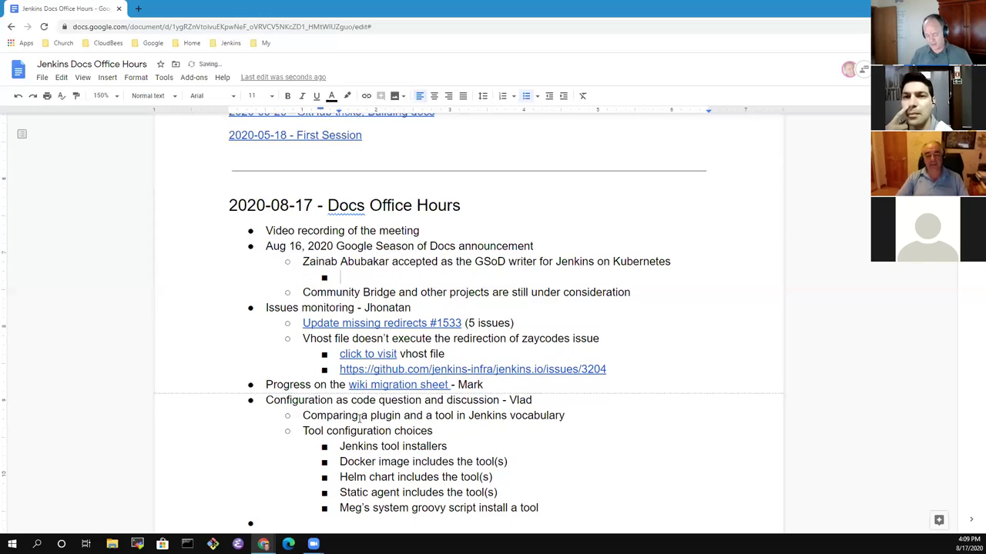
text(Not related to Jenkins X)
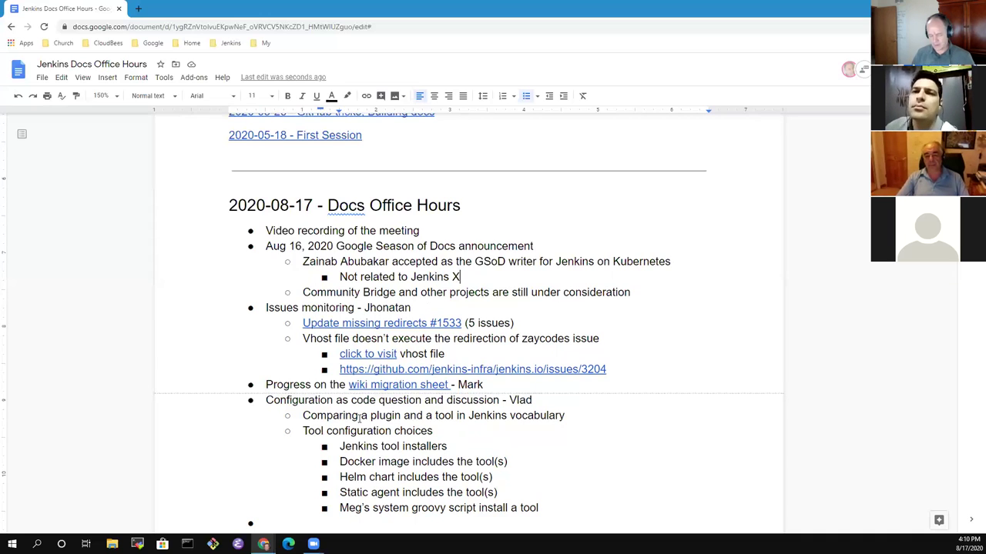
text(()
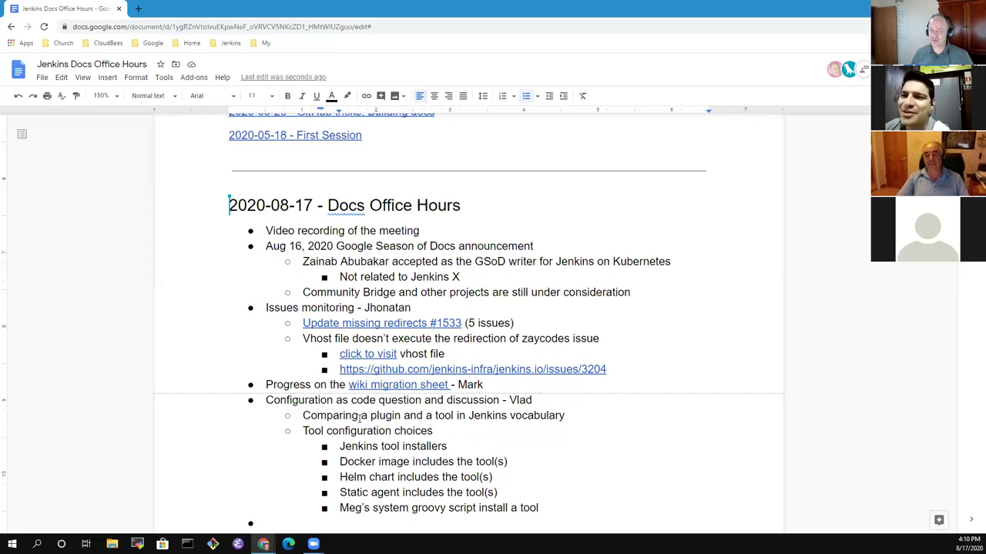
key(Return)
key(Up)
text(GSo)
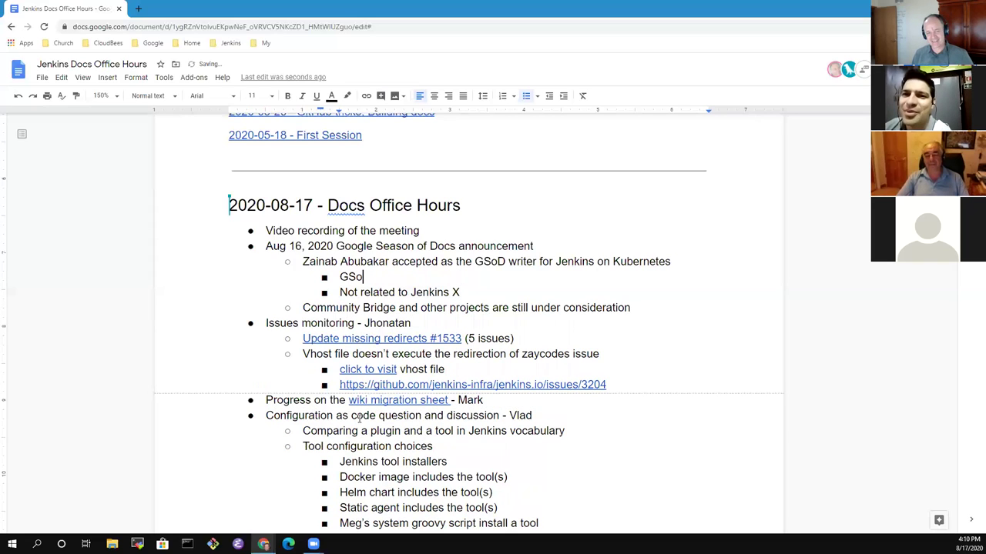
text(D made )
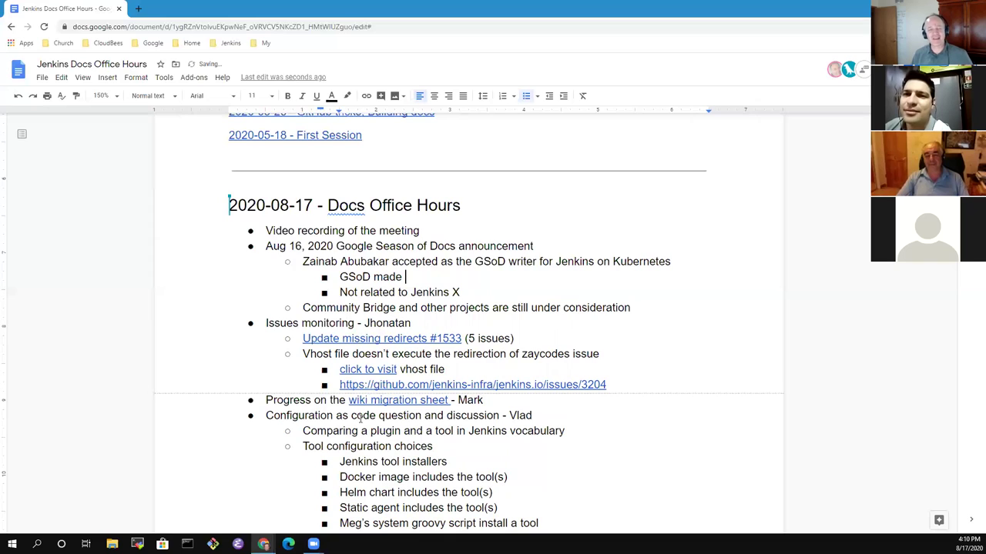
text(a mistake in de)
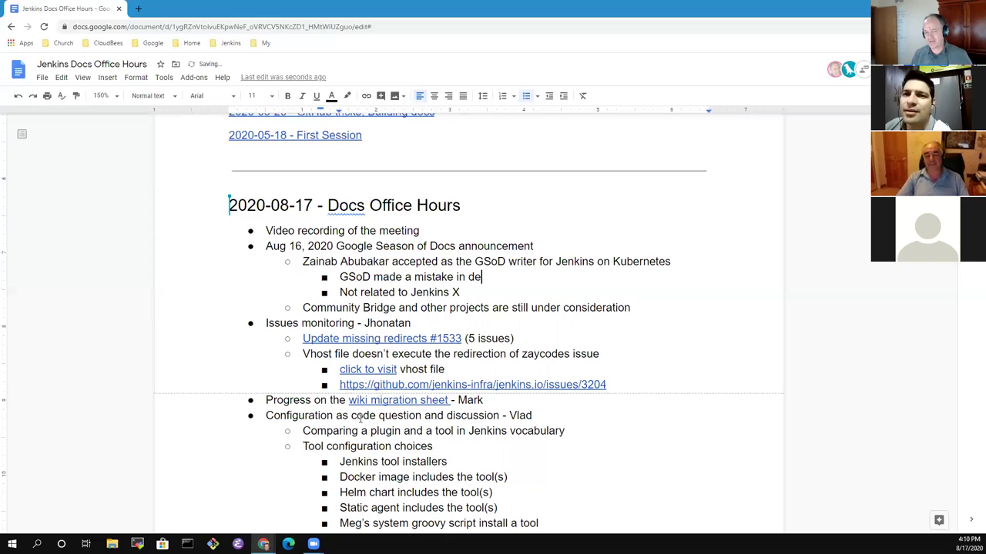
text(scribing the )
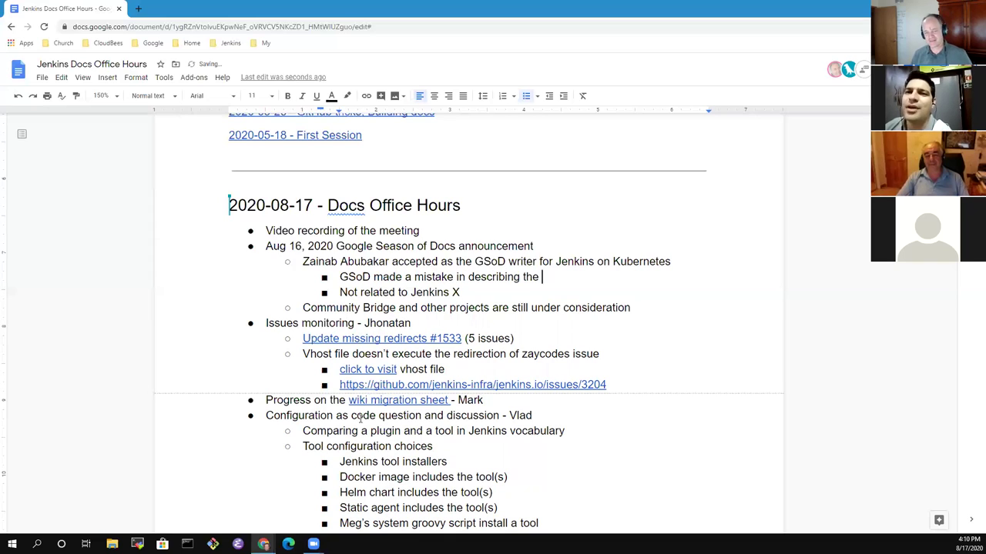
text(wrong project)
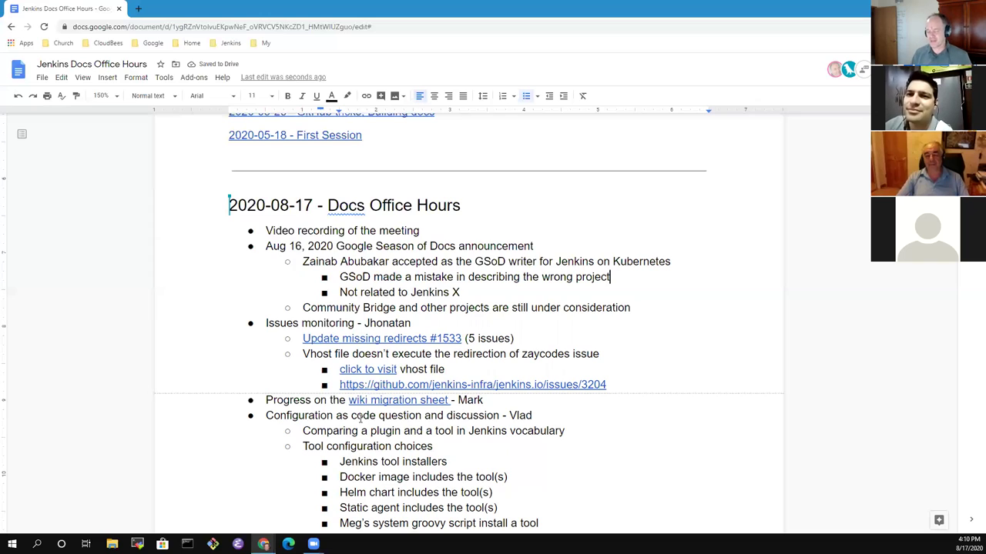
Select and review words in the GSoD mistake note and the writer line above it.
key(ctrl+shift+Left)
key(ctrl+shift+Left)
key(ctrl+shift+Left)
key(ctrl+shift+Left)
key(ctrl+shift+Left)
key(ctrl+shift+Left)
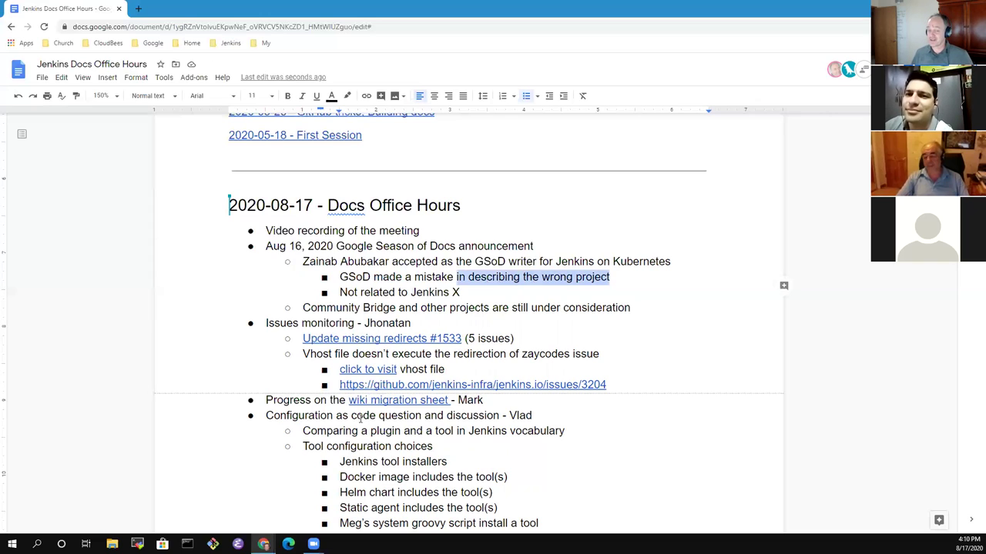
key(Up)
key(End)
key(ctrl+shift+Left)
key(ctrl+shift+Left)
key(ctrl+shift+Right)
key(Down)
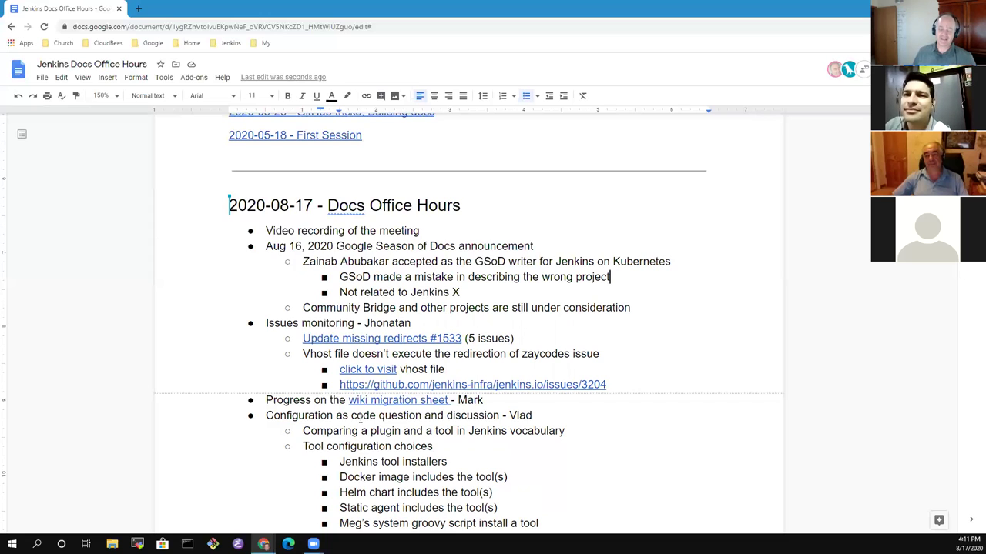
key(ctrl+shift+Left)
key(ctrl+shift+Left)
key(ctrl+shift+Left)
key(Right)
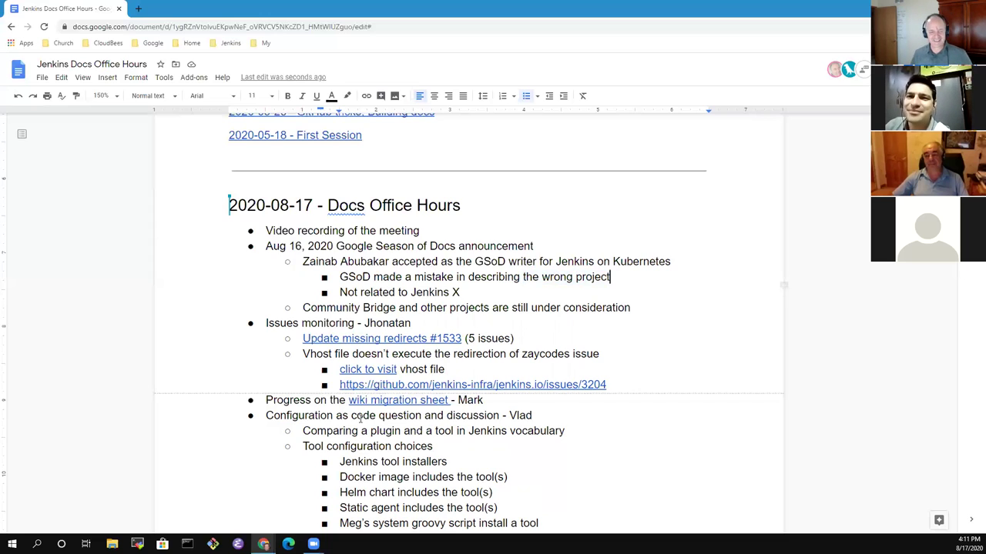
key(Down)
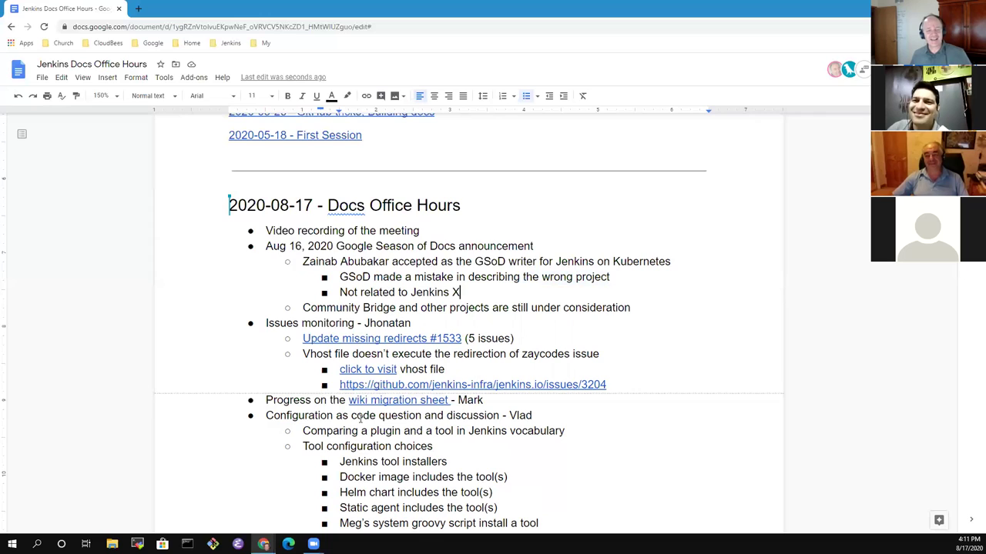
key(Down)
key(Down)
key(Up)
key(Home)
key(Up)
key(Up)
key(Up)
key(Up)
key(Up)
Select the Aug 16 announcement and Issues monitoring lines, then show the #1533 link preview.
key(ctrl+Right)
key(ctrl+Right)
key(Home)
key(shift+End)
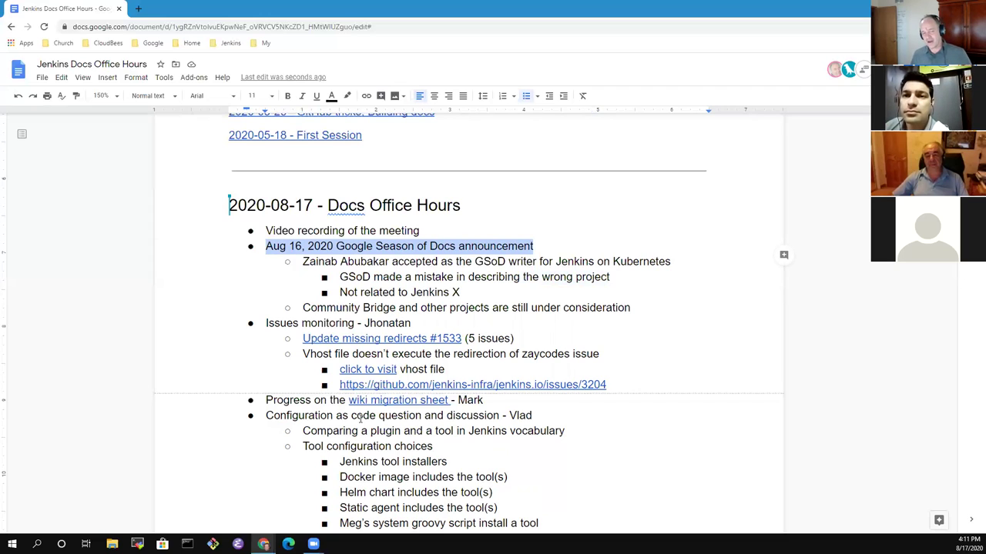
key(Right)
key(Down)
key(Down)
key(Down)
key(Down)
key(Down)
key(Down)
key(Up)
key(Home)
key(shift+End)
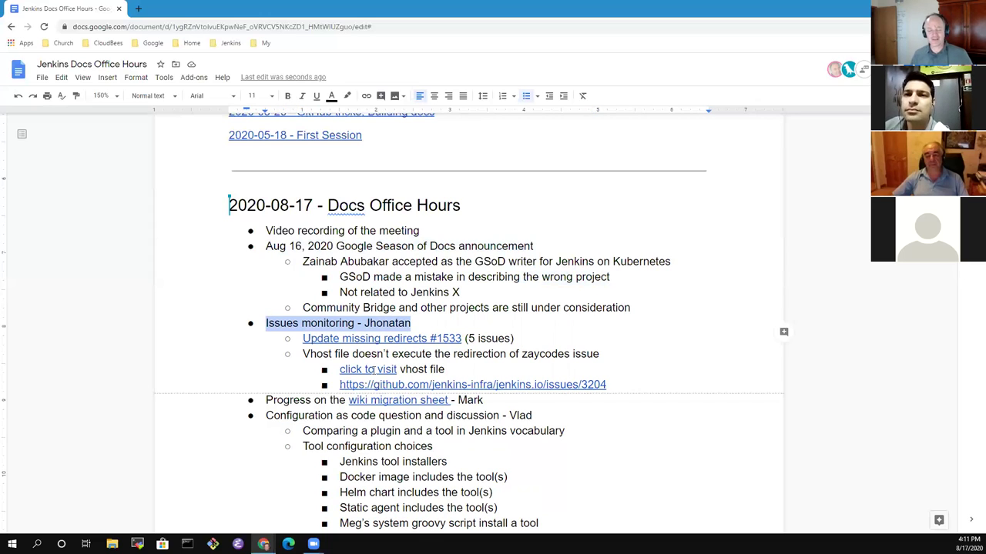
click(371, 340)
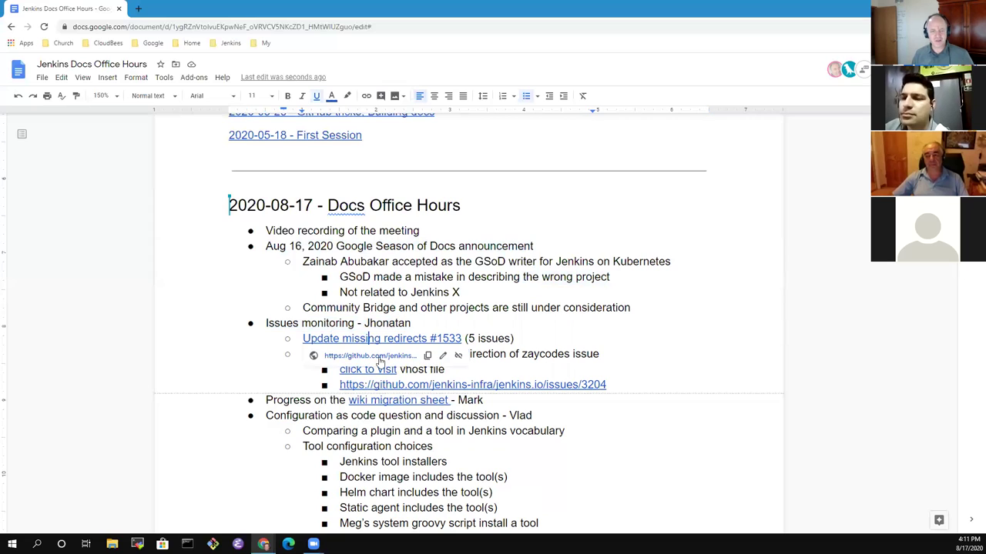
Open pull request #1533 in a new tab and browse its Files changed diff.
click(377, 356)
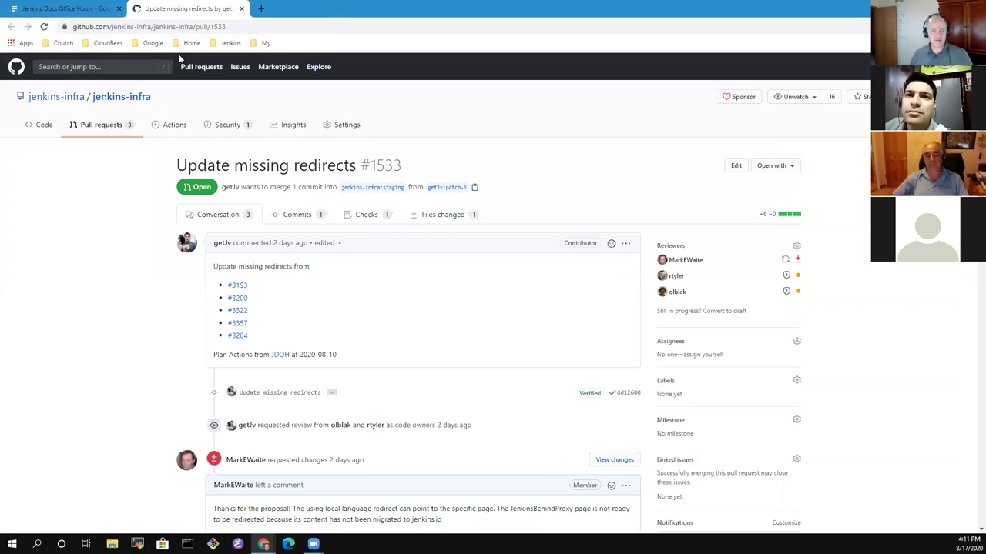
click(454, 219)
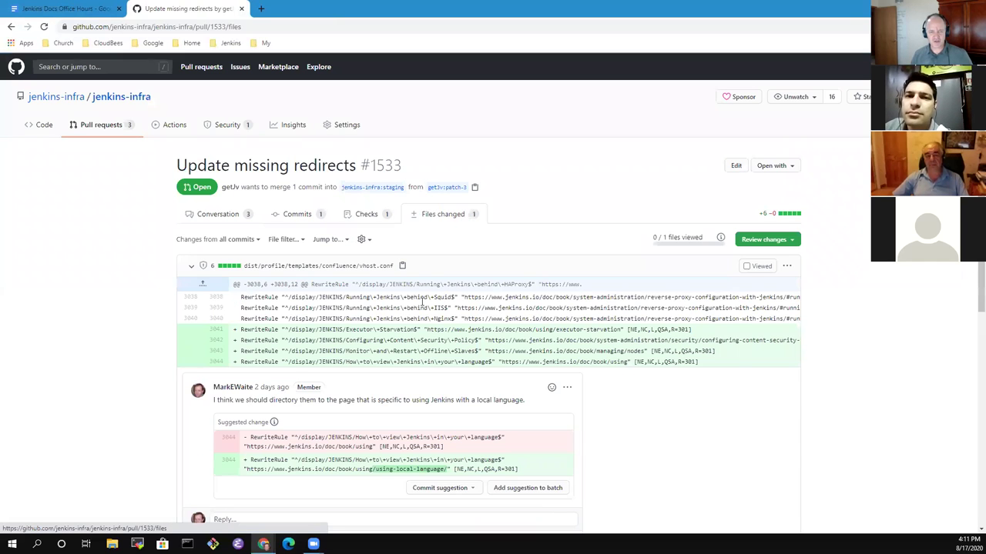
scroll(474, 393, down, 2)
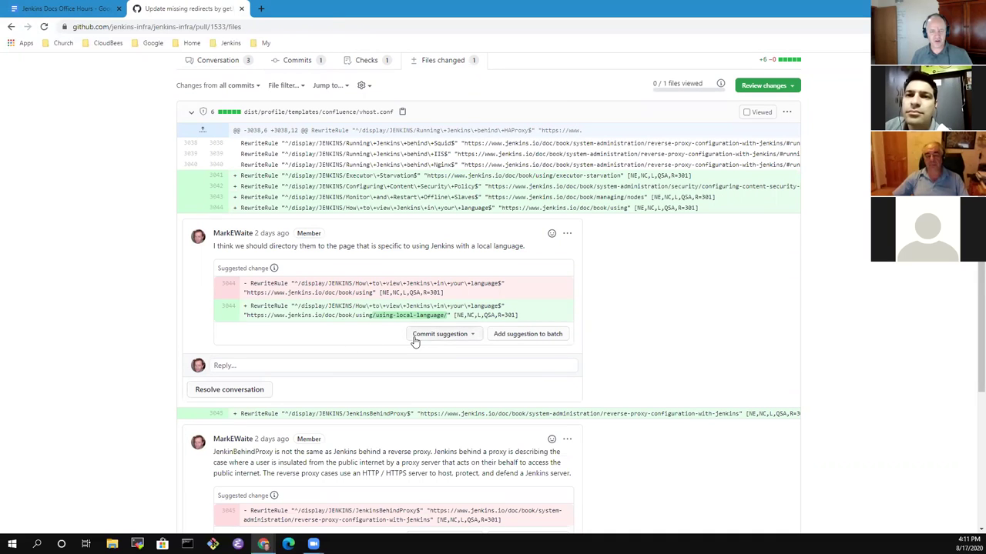
scroll(399, 365, down, 3)
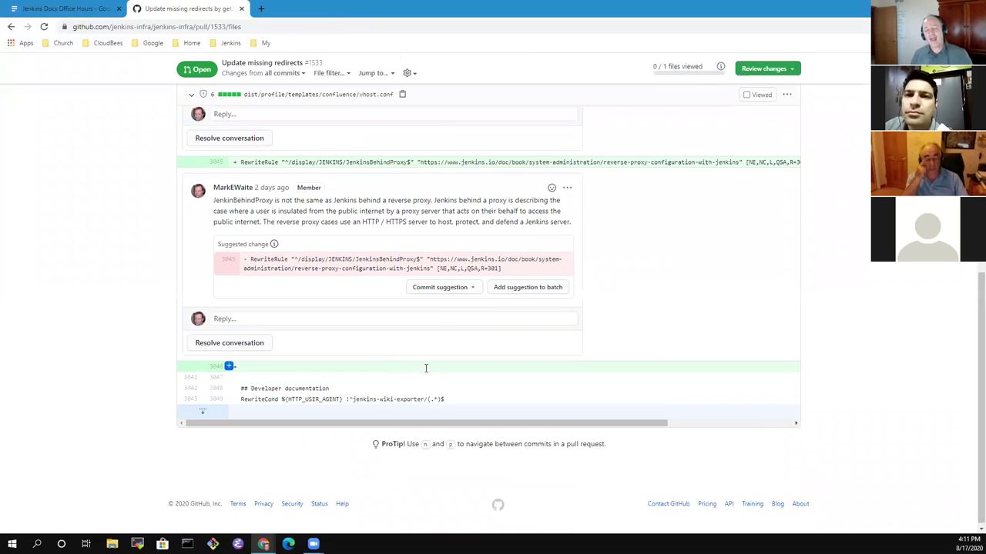
scroll(416, 366, up, 3)
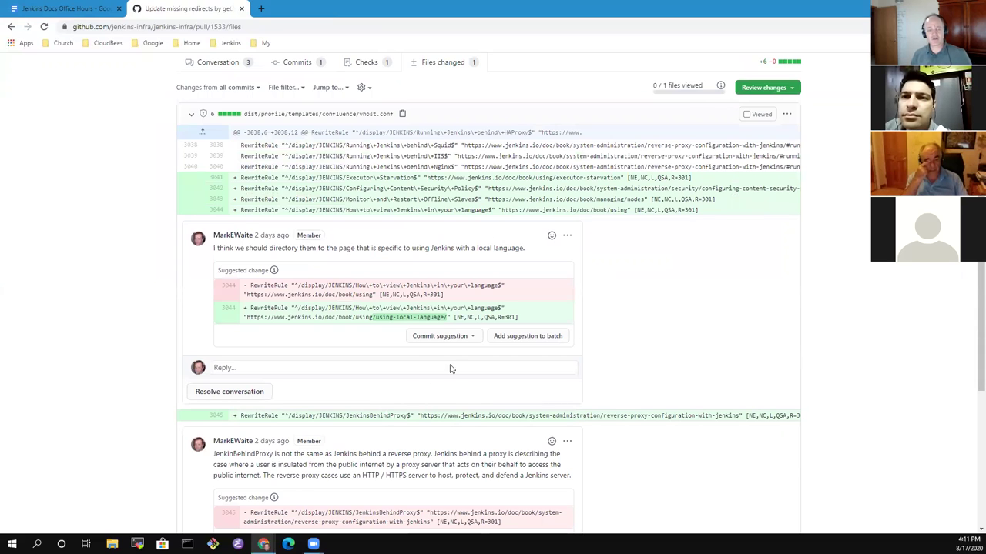
scroll(268, 325, up, 1)
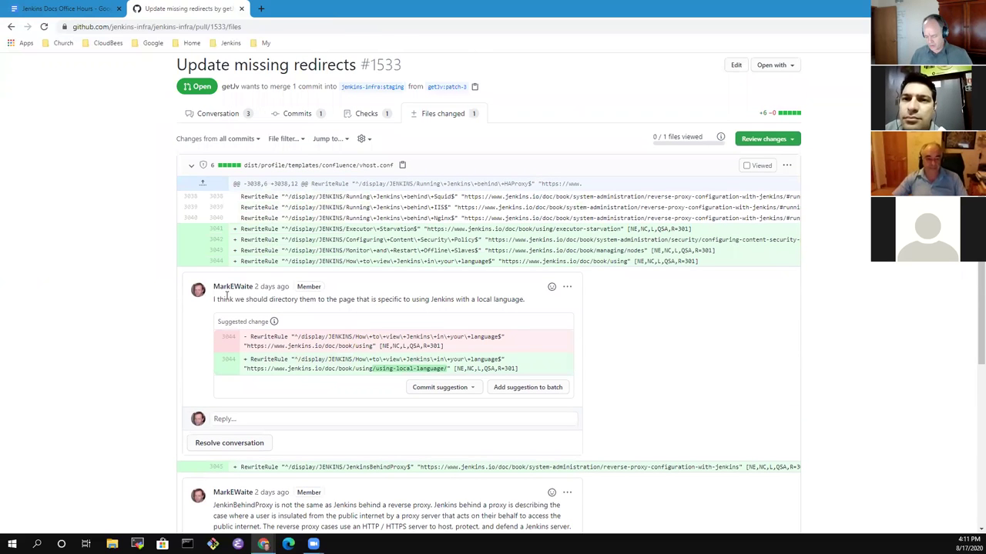
Zoom the page in and inspect line 3044's view-in-your-language rule and target URL.
key(ctrl+plus)
key(ctrl+plus)
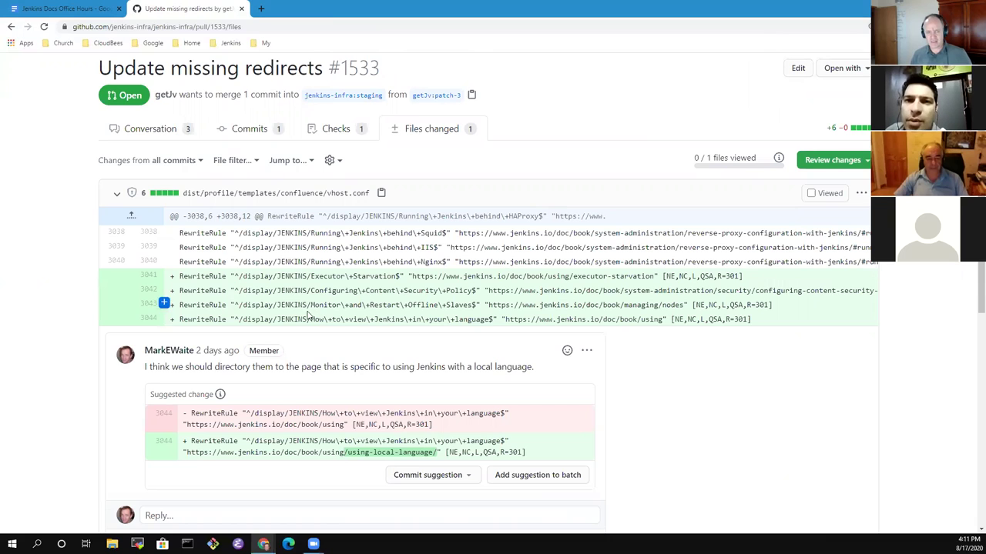
drag(313, 318, 480, 319)
drag(662, 319, 503, 319)
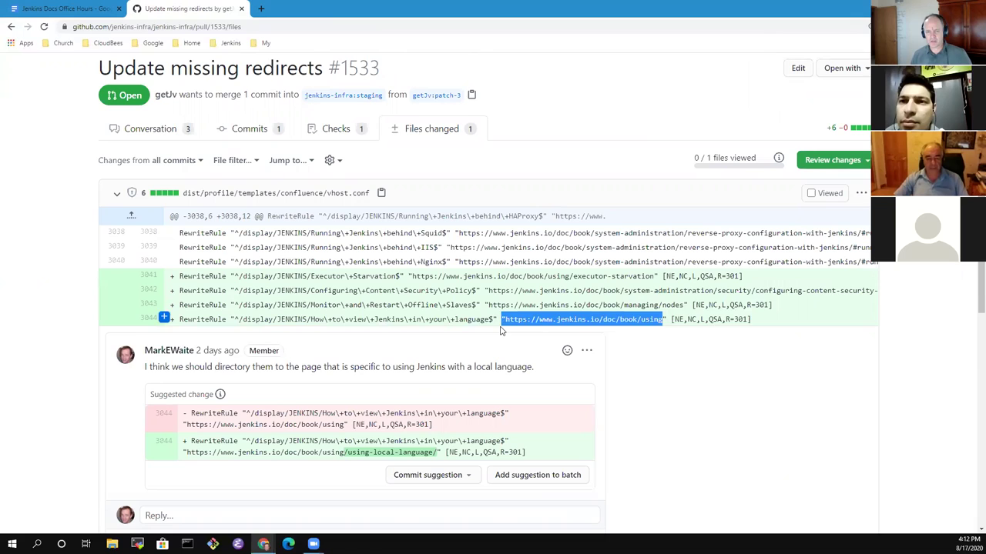
click(351, 454)
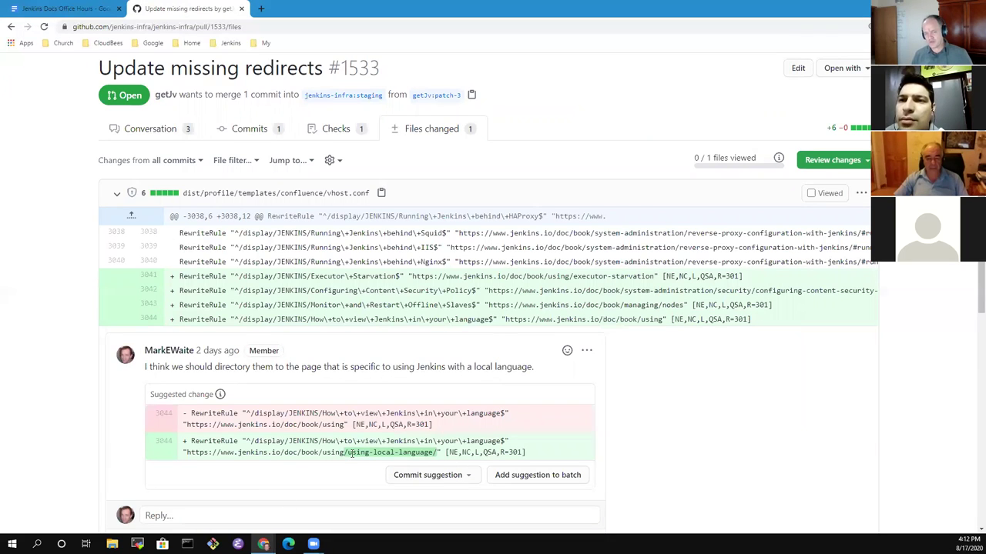
Commit the line 3044 suggestion with the message 'Redirect to more specific page'.
click(461, 475)
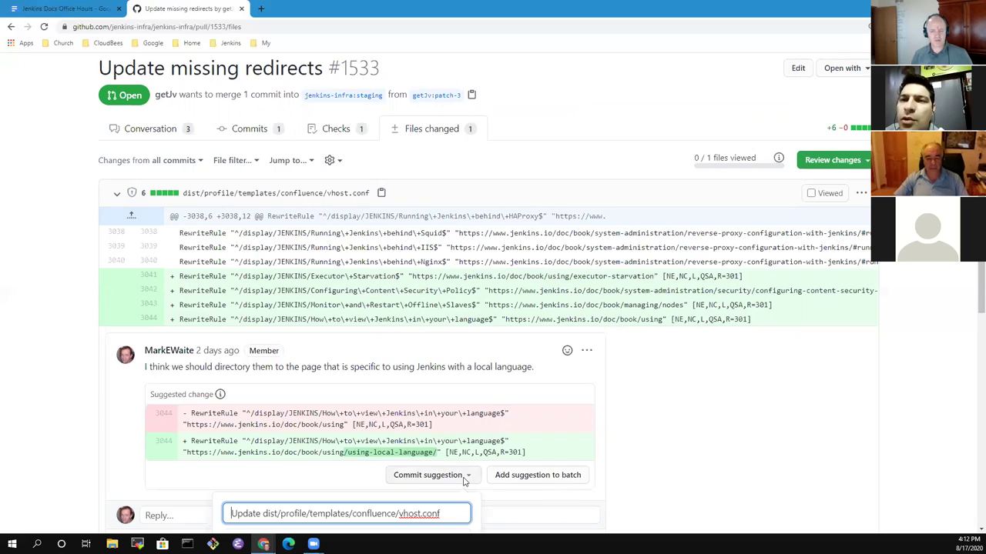
key(ctrl+a)
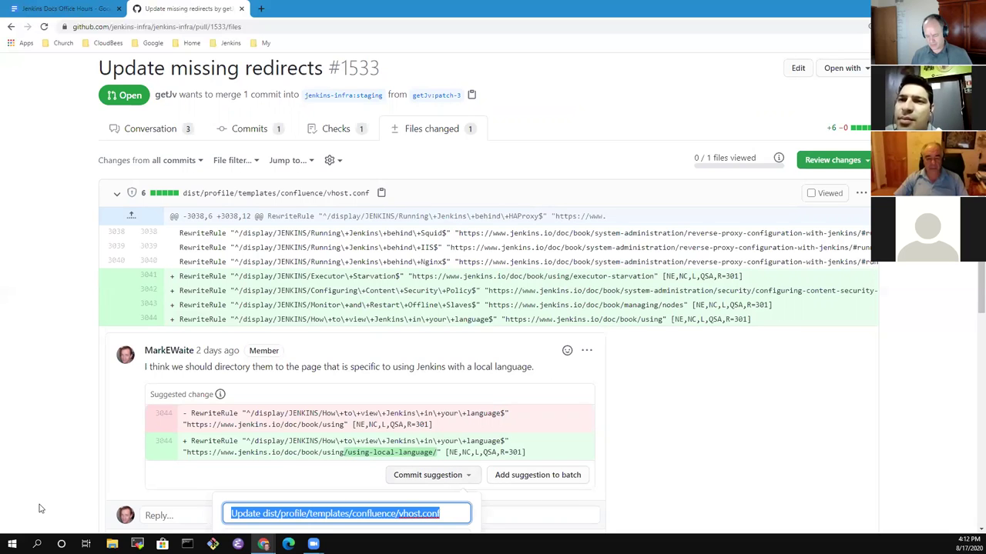
key(BackSpace)
text(redirect)
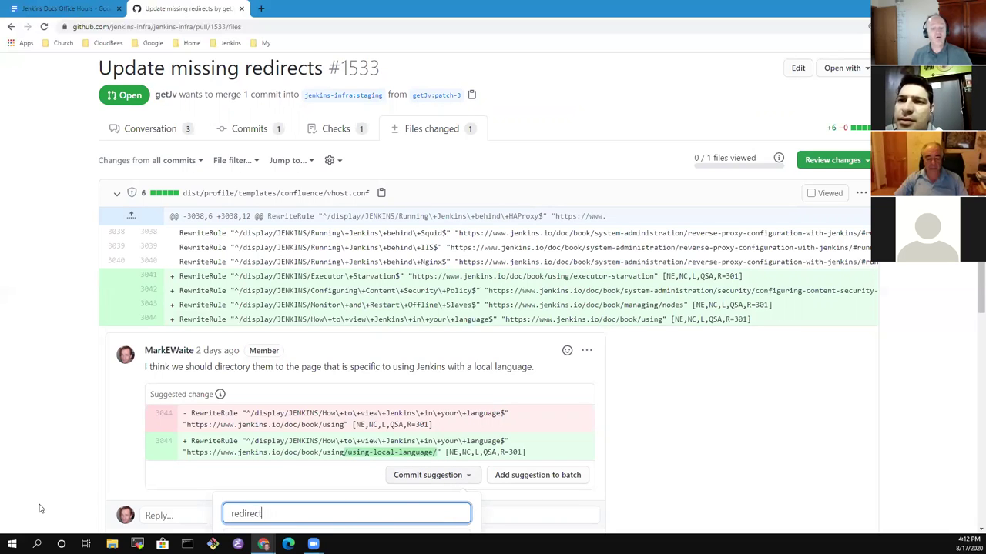
key(ctrl+a)
key(BackSpace)
text(Redirect)
key(BackSpace)
key(BackSpace)
key(BackSpace)
key(BackSpace)
text(irect to more specific page)
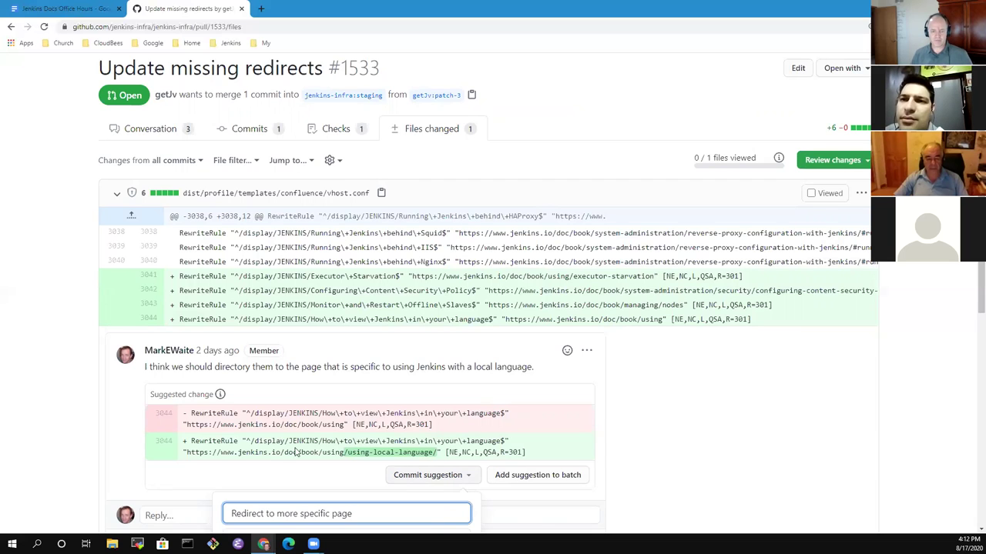
scroll(430, 404, down, 3)
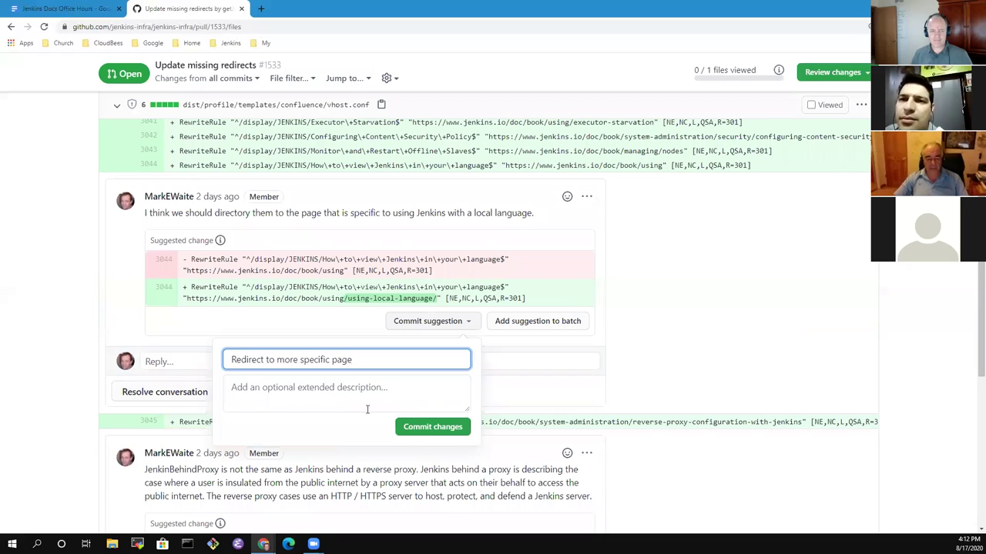
click(430, 429)
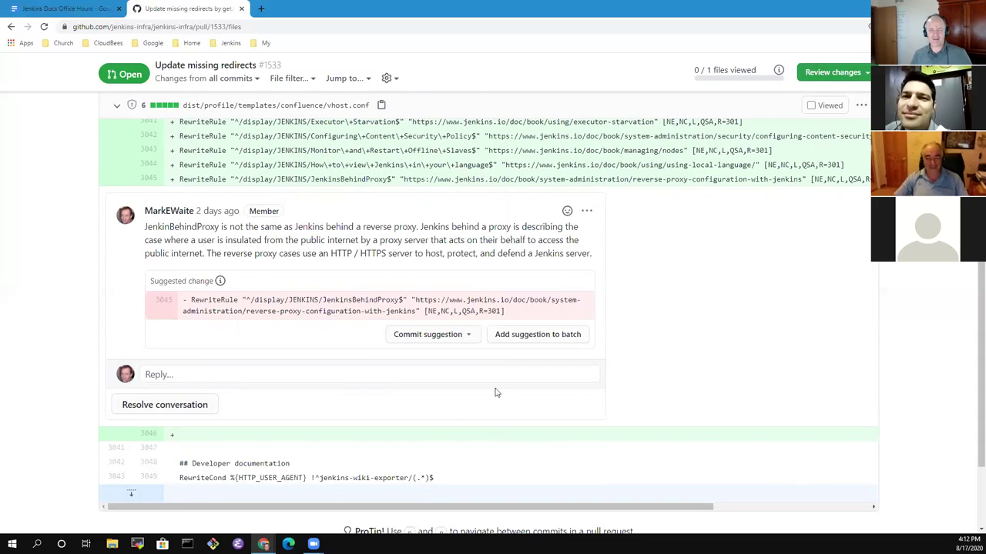
scroll(280, 326, up, 1)
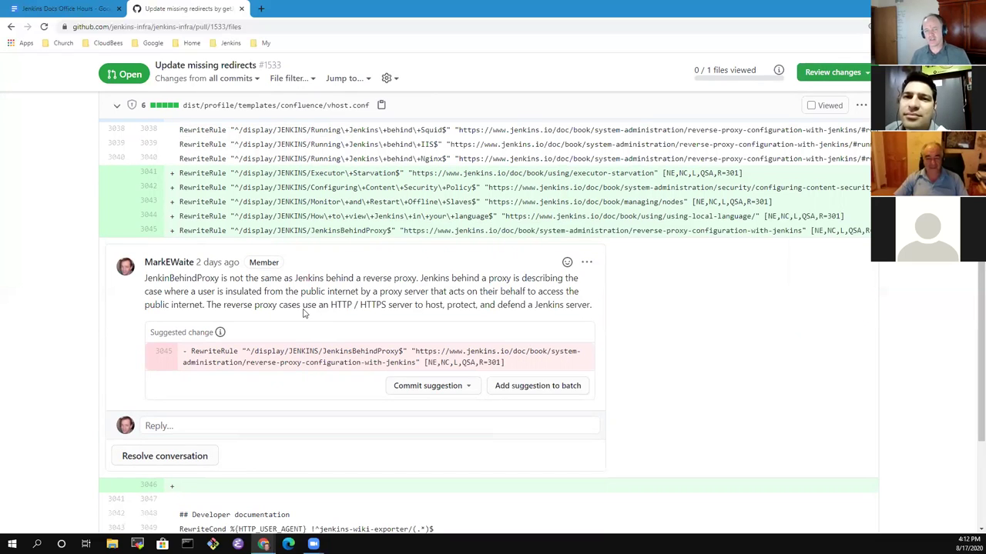
scroll(506, 333, down, 3)
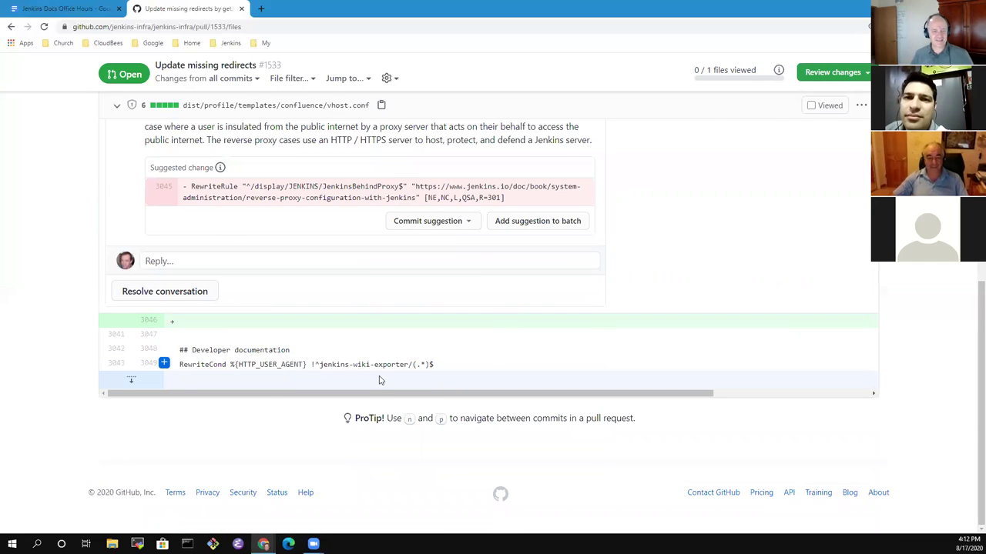
scroll(379, 380, up, 2)
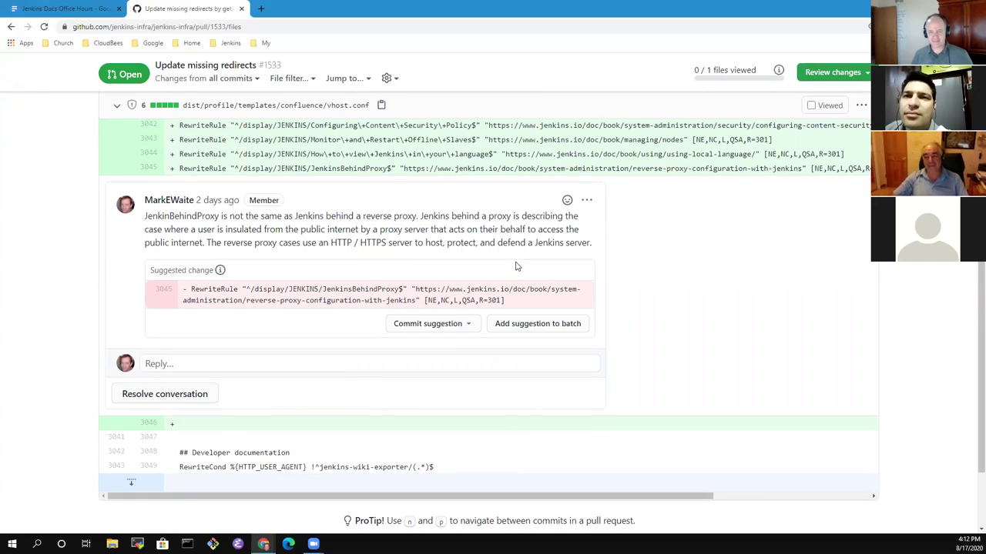
scroll(517, 267, up, 2)
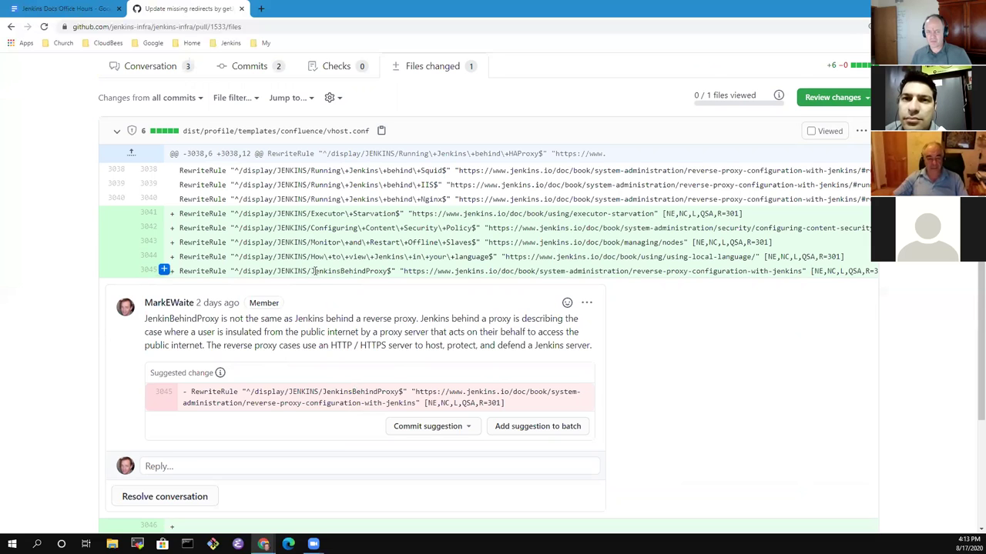
double_click(383, 271)
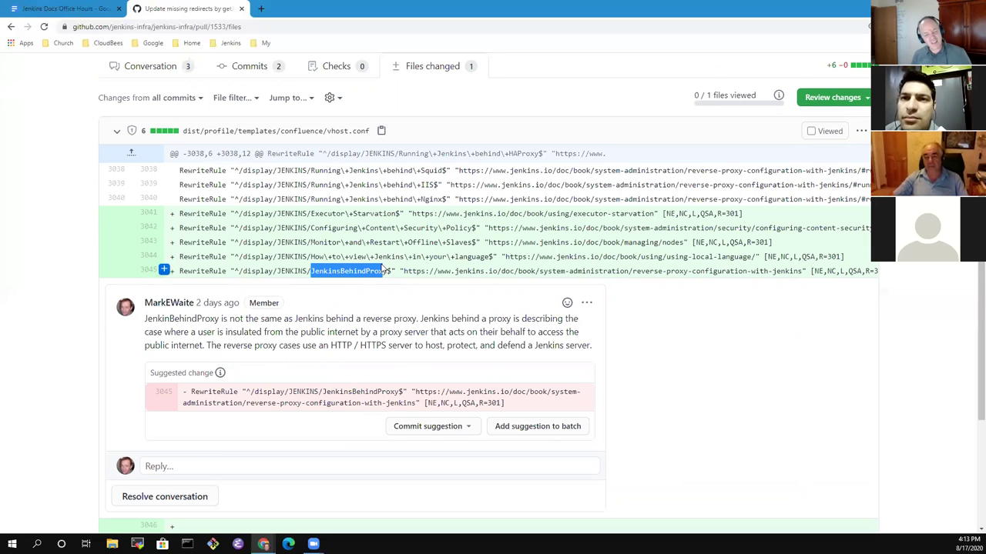
drag(383, 271, 391, 267)
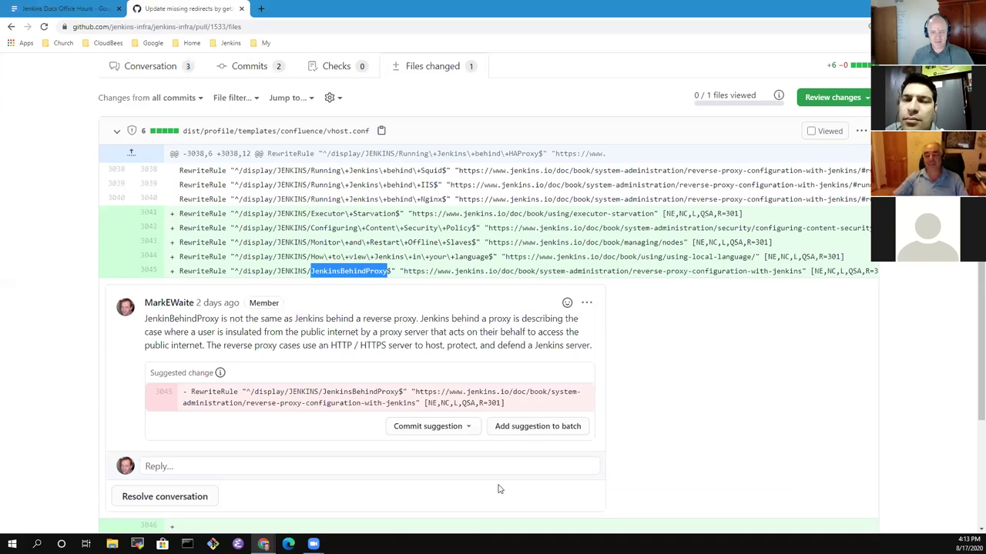
Commit the line 3045 removal suggestion with message 'Remove redirect for page not yet converted'.
click(470, 428)
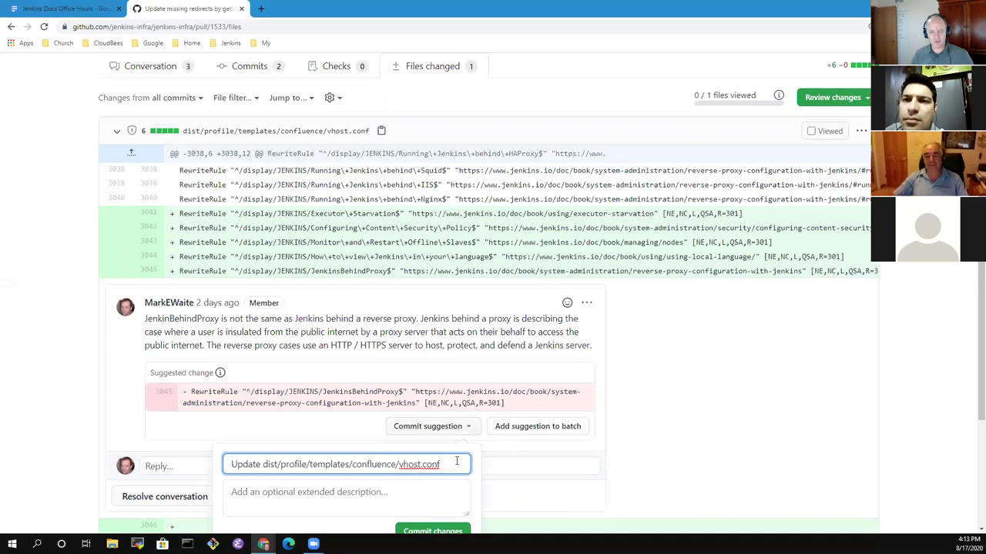
drag(444, 465, 2, 414)
text(Remove )
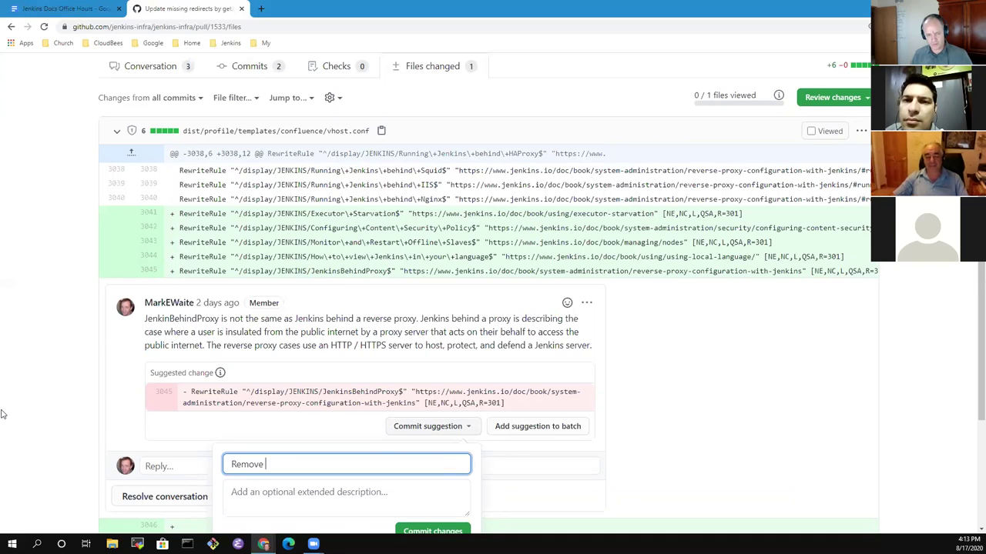
text(redirect for)
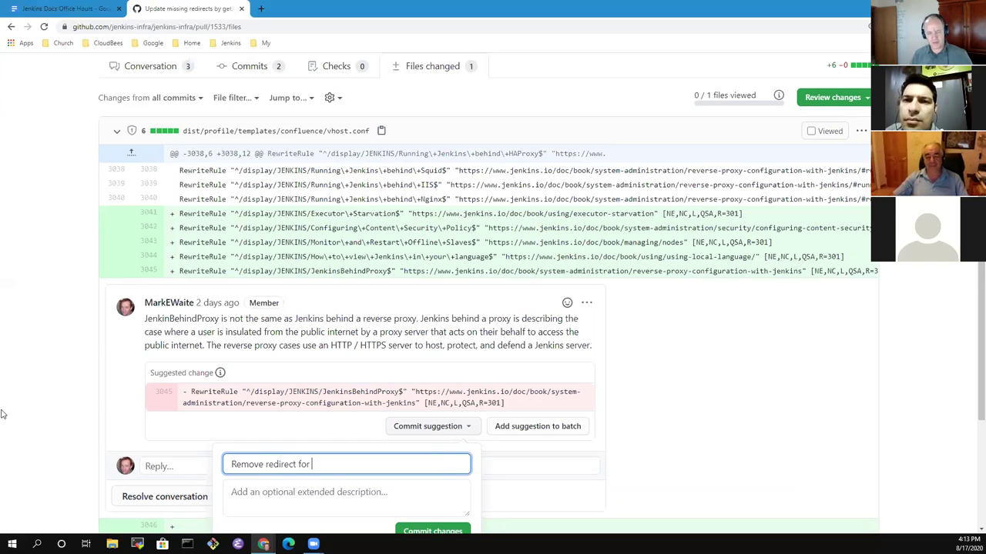
text(page not yet con)
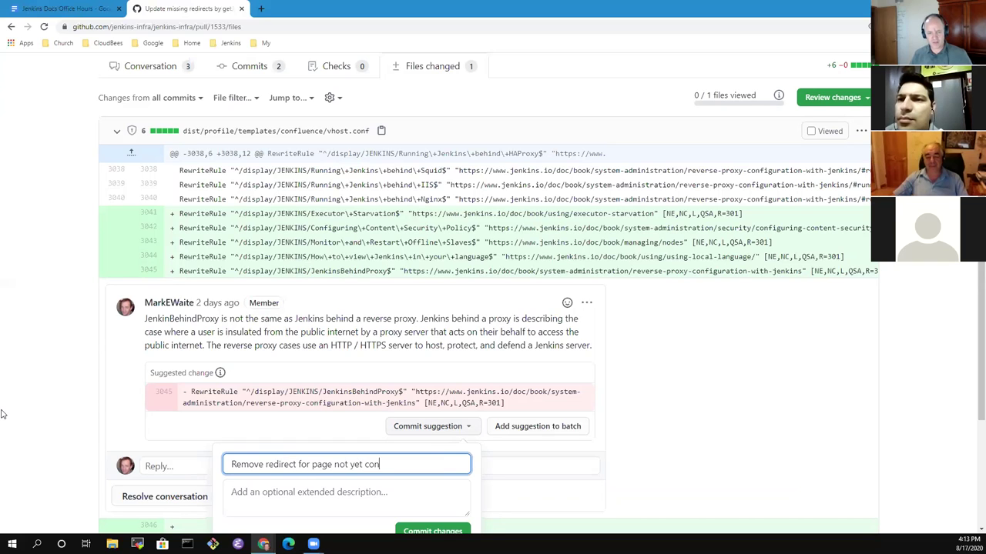
text(verted)
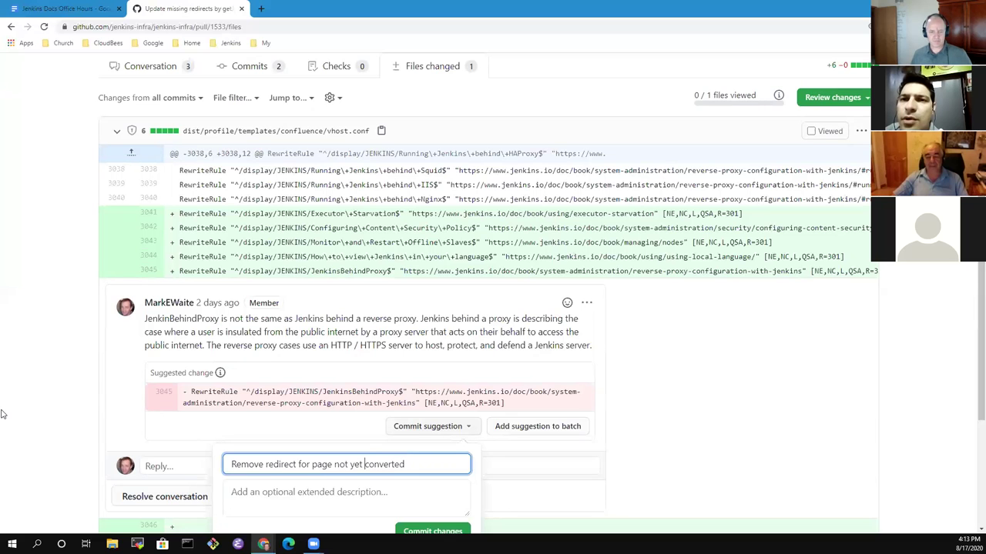
scroll(103, 337, down, 3)
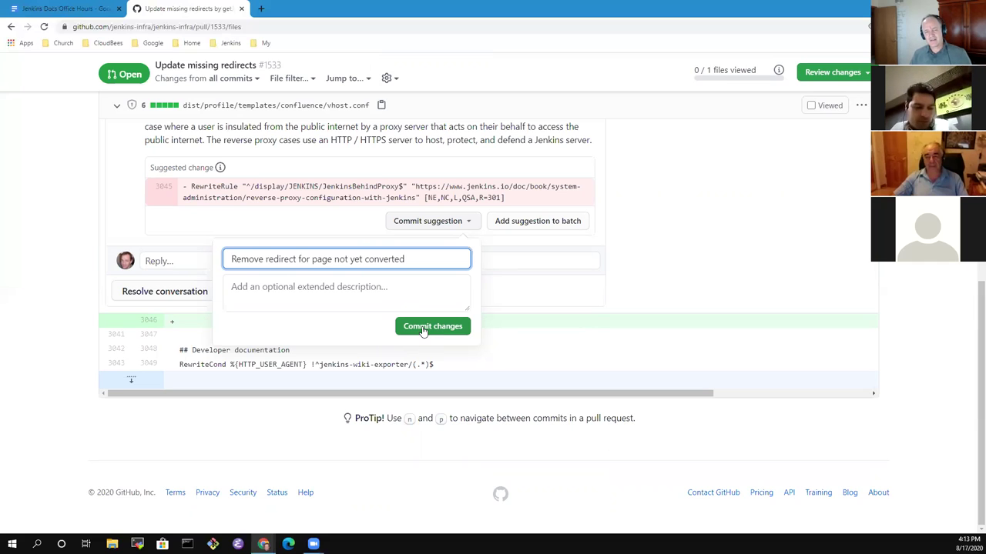
click(423, 328)
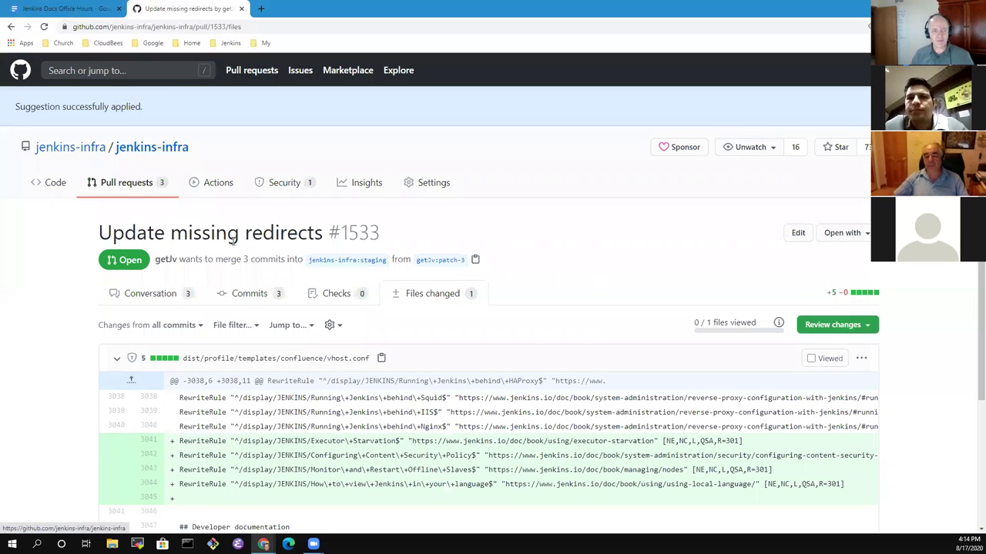
Submit an Approve review on #1533, then go back to the meeting notes tab.
scroll(462, 358, down, 2)
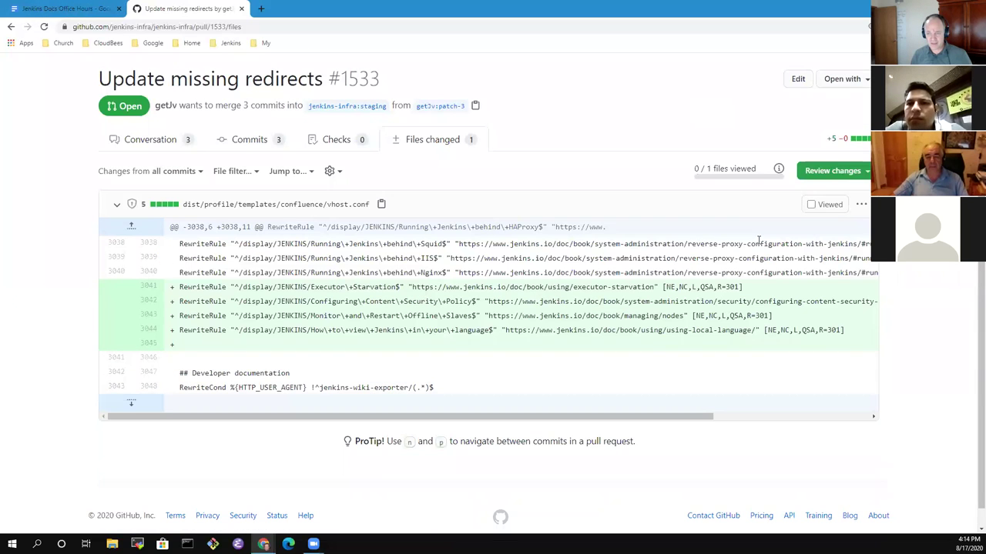
click(829, 174)
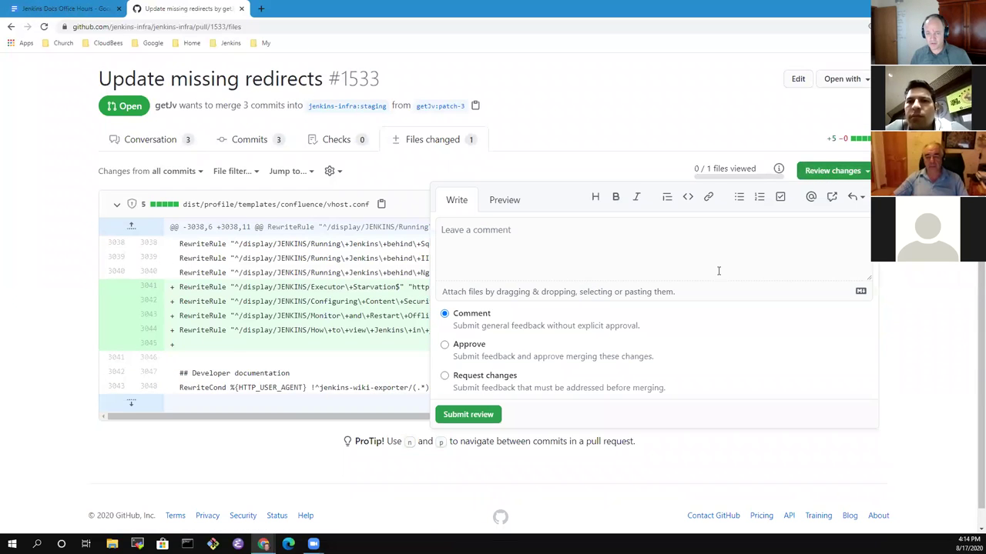
click(444, 345)
click(474, 418)
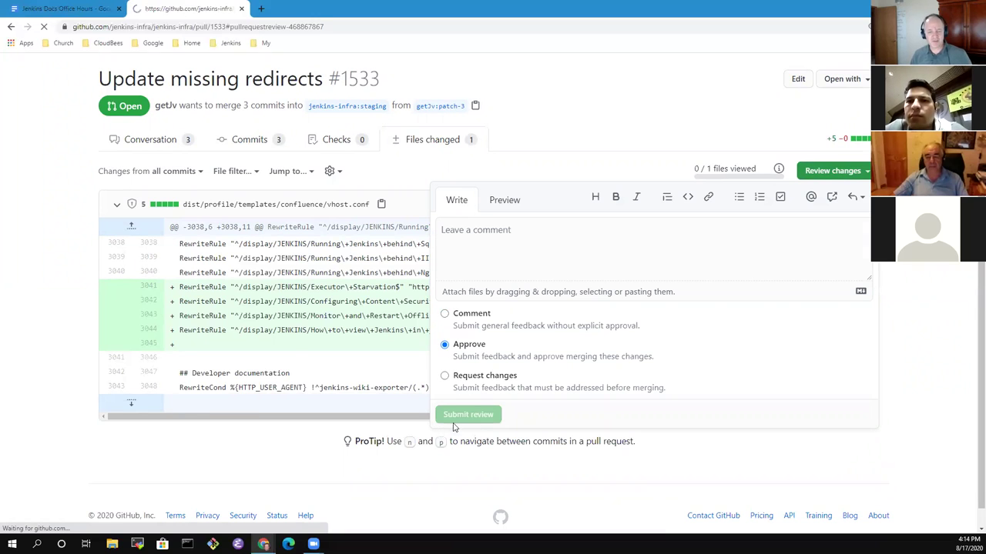
scroll(316, 360, down, 3)
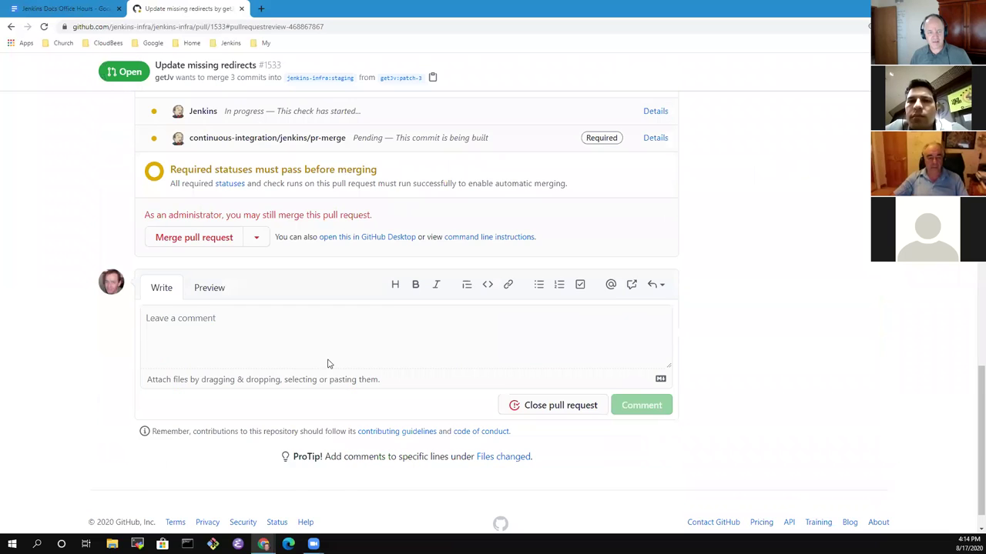
scroll(327, 364, up, 15)
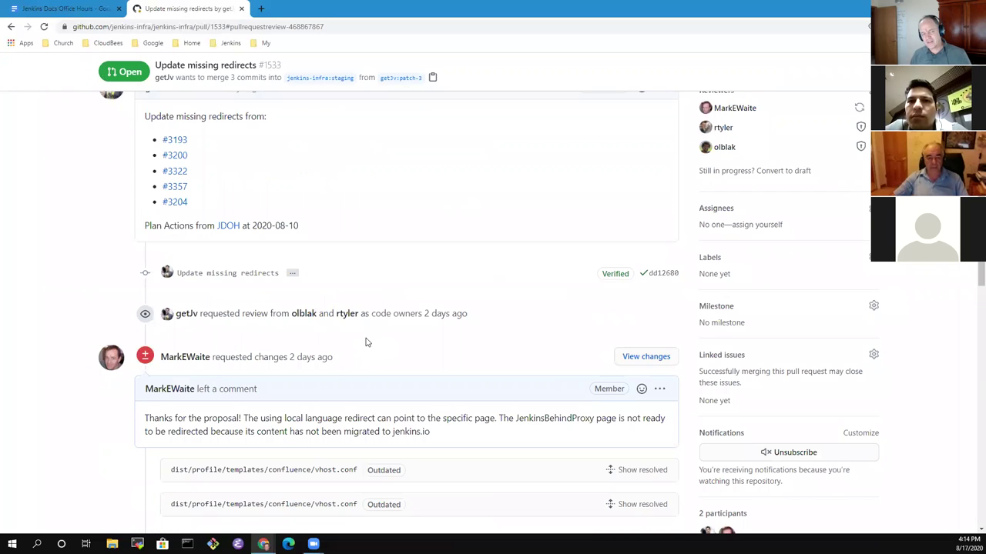
click(91, 8)
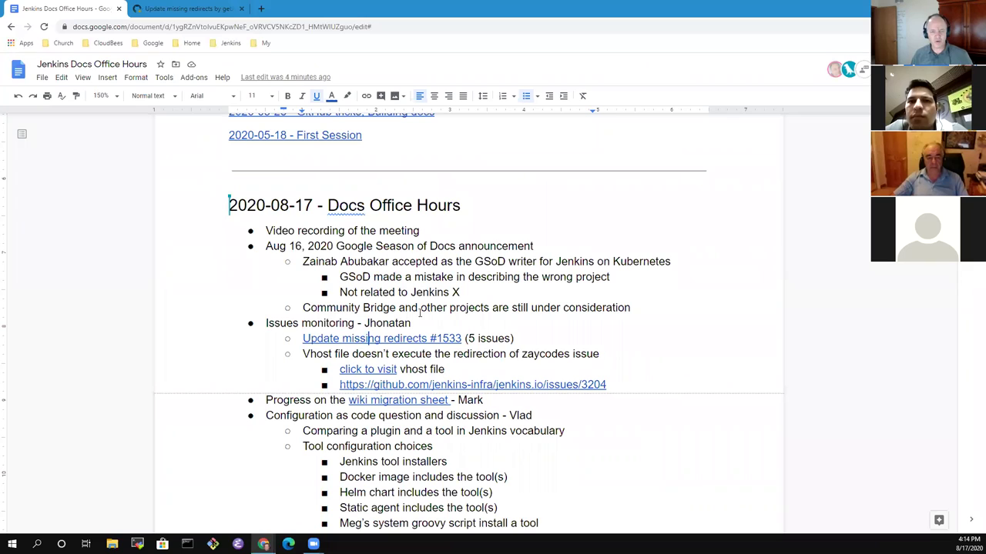
Select the Vhost file line in the notes and open its vhost.conf link in a new tab.
click(388, 354)
key(Home)
key(shift+End)
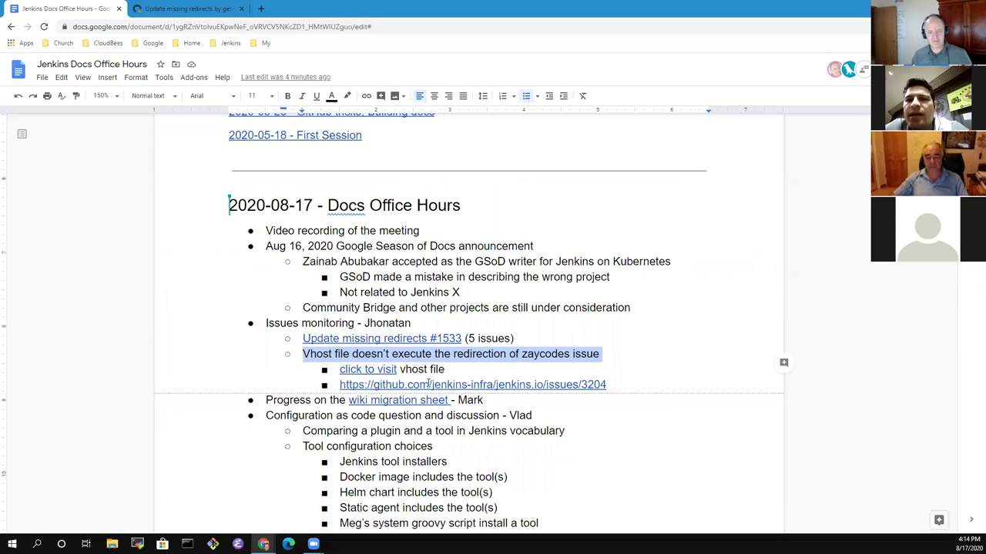
click(508, 371)
click(361, 369)
click(406, 387)
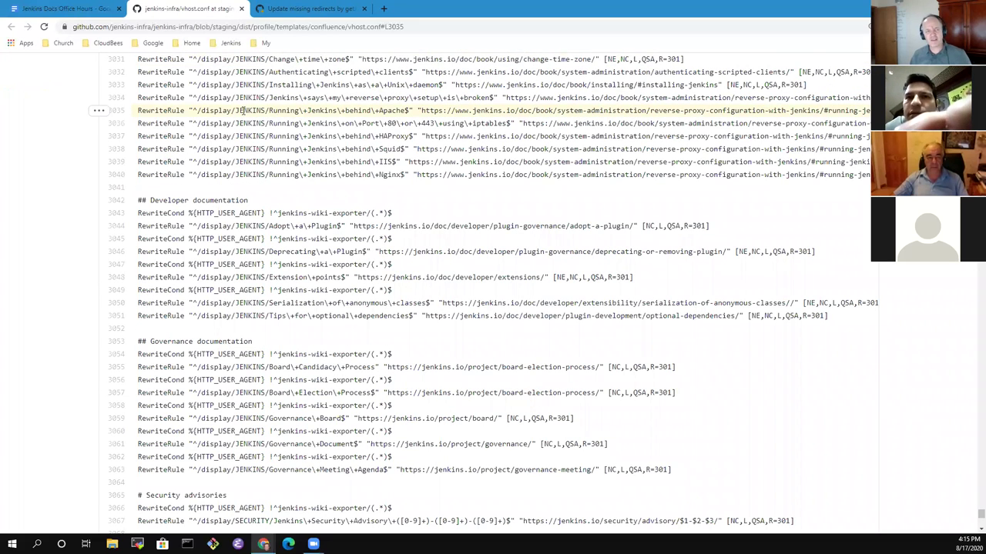
Select the /display/JENKINS/Running\+Jenkins\+behind\+Apache path on vhost.conf line 3035.
drag(198, 110, 404, 110)
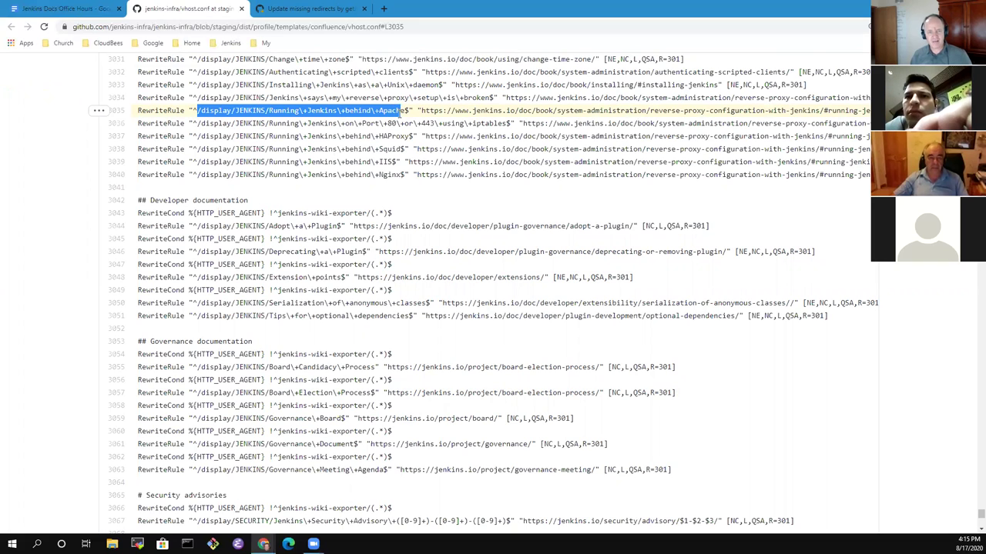
drag(400, 110, 405, 111)
key(ctrl+c)
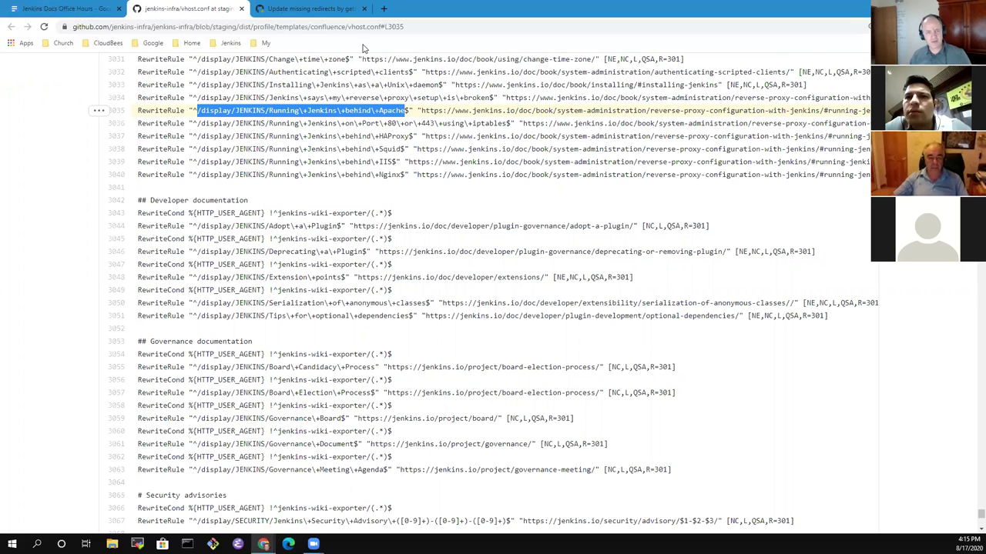
Load the Running Jenkins behind Apache page on wiki.jenkins.io, fixing the pasted path's extra slash and backslashes.
click(383, 9)
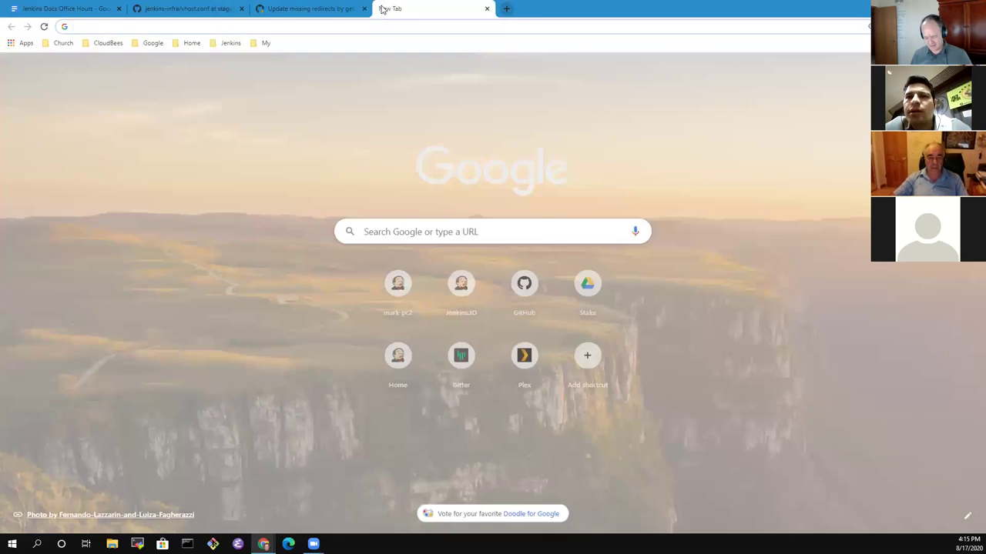
text(wiki)
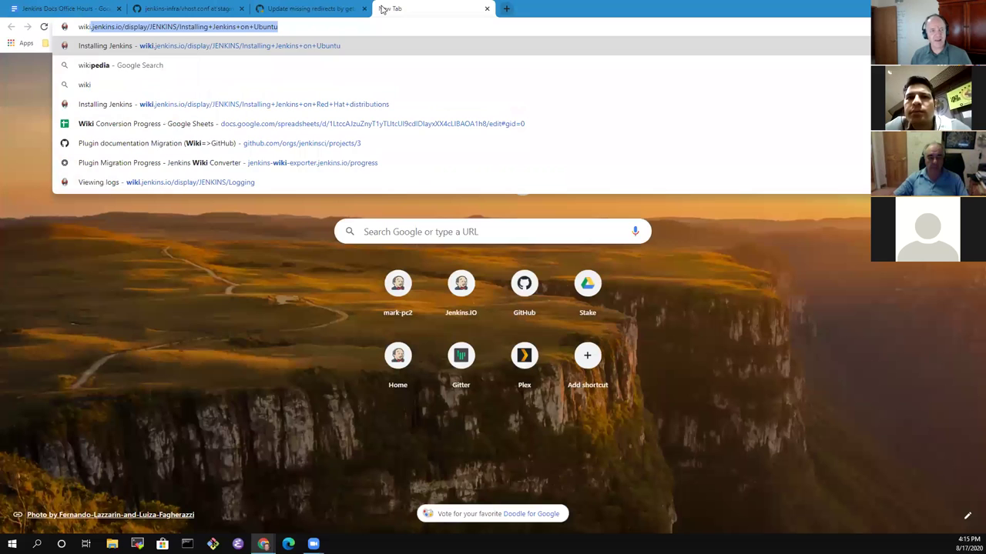
text(.jenkins.io/display/JENKINS/Installing+Jenkins+on+Ubuntu)
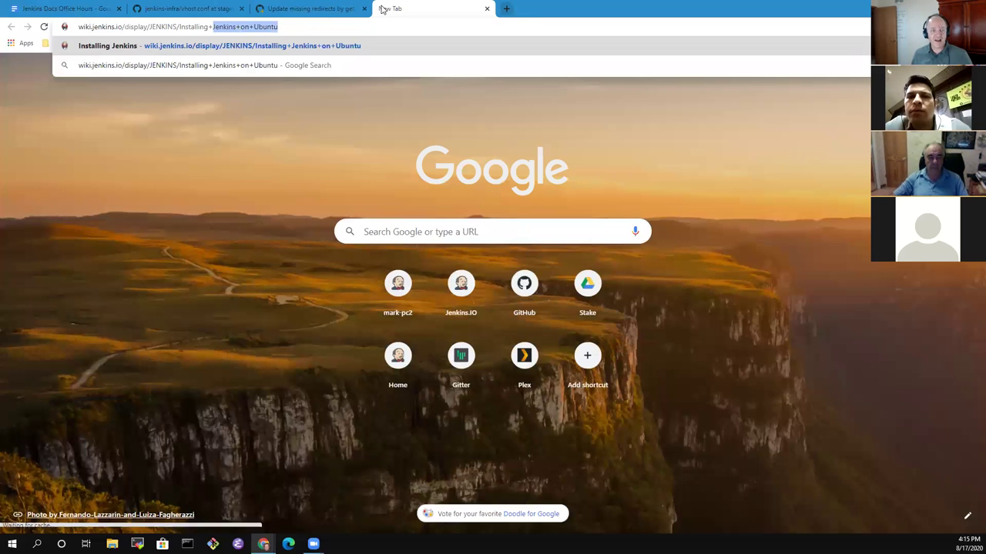
key(ctrl+v)
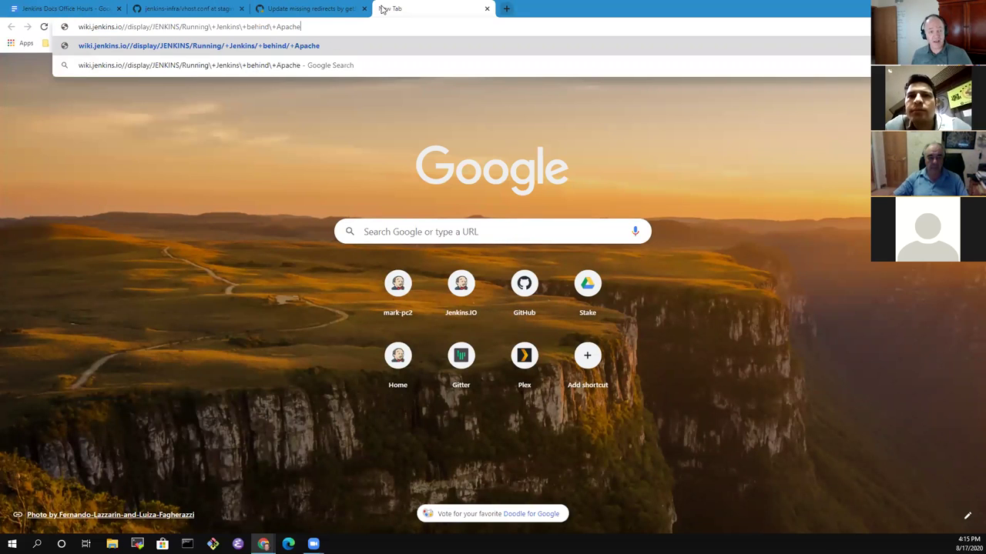
key(BackSpace)
key(BackSpace)
key(BackSpace)
key(ctrl+shift+i)
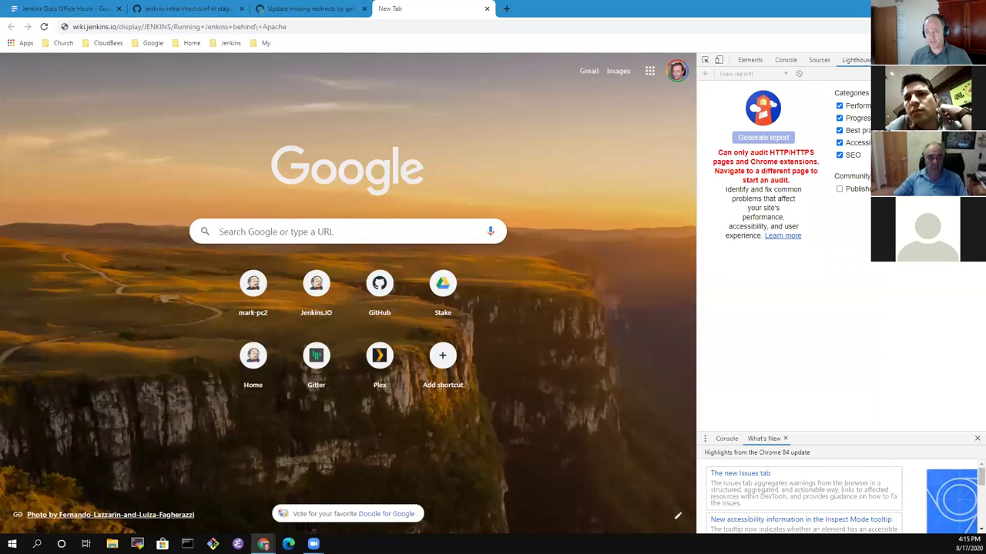
key(ctrl+shift+i)
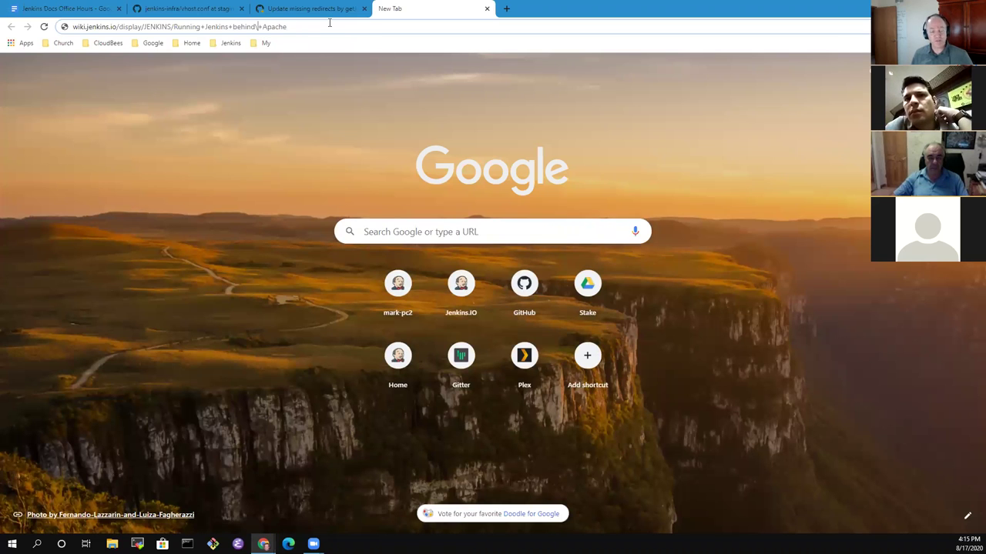
click(330, 23)
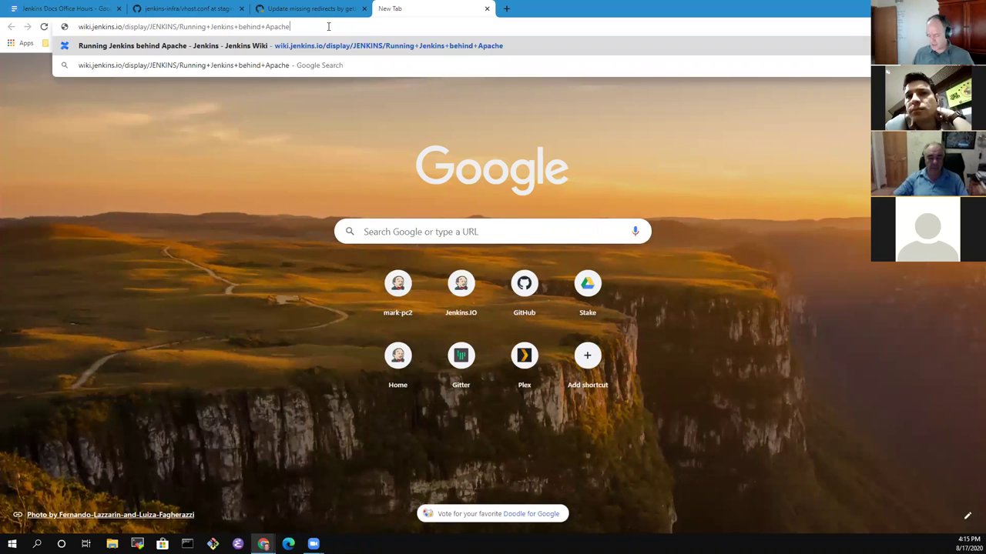
key(Return)
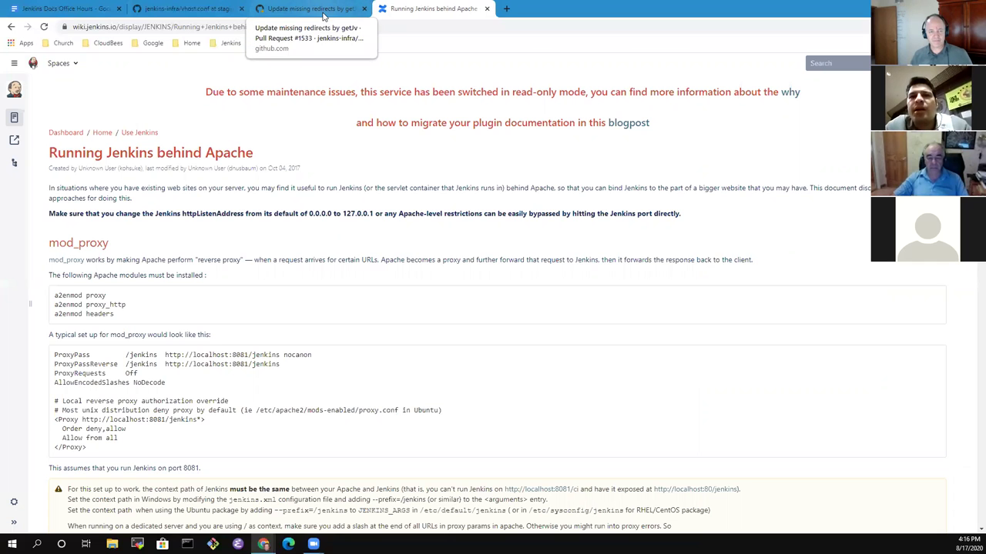
Go back to the 'Update missing redirects' pull request tab and scroll to its top.
click(198, 12)
click(302, 11)
scroll(329, 200, up, 2)
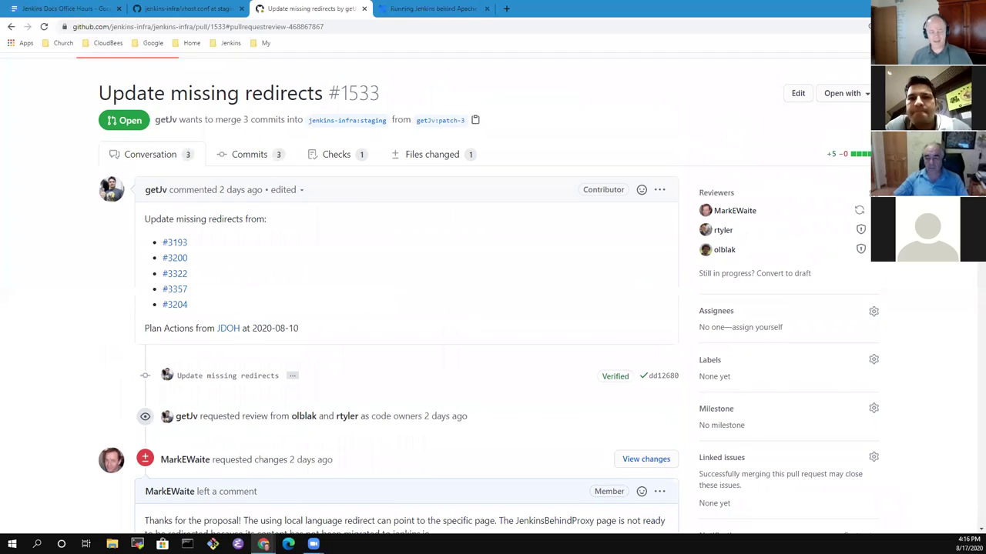
Clear the selected wiki path text in the vhost.conf tab.
click(198, 10)
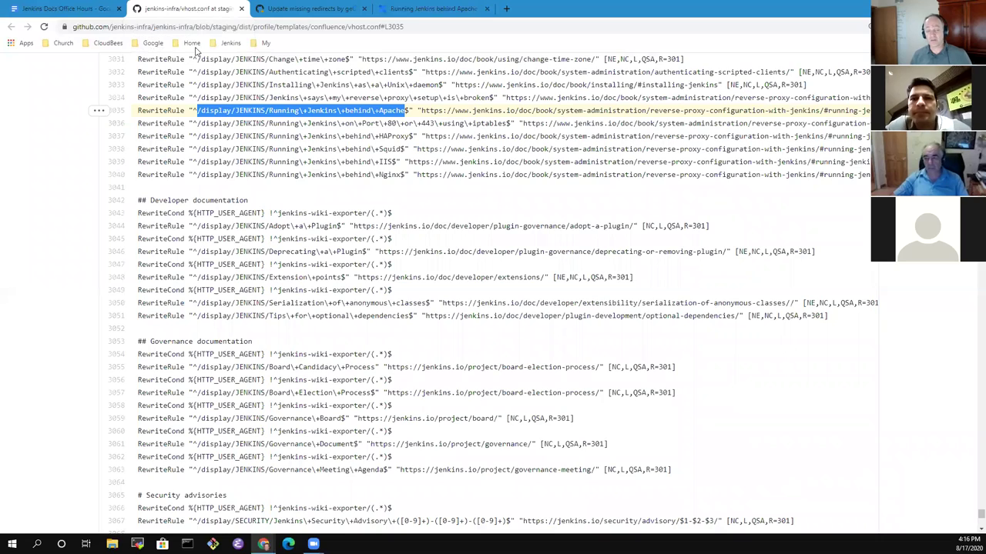
click(447, 209)
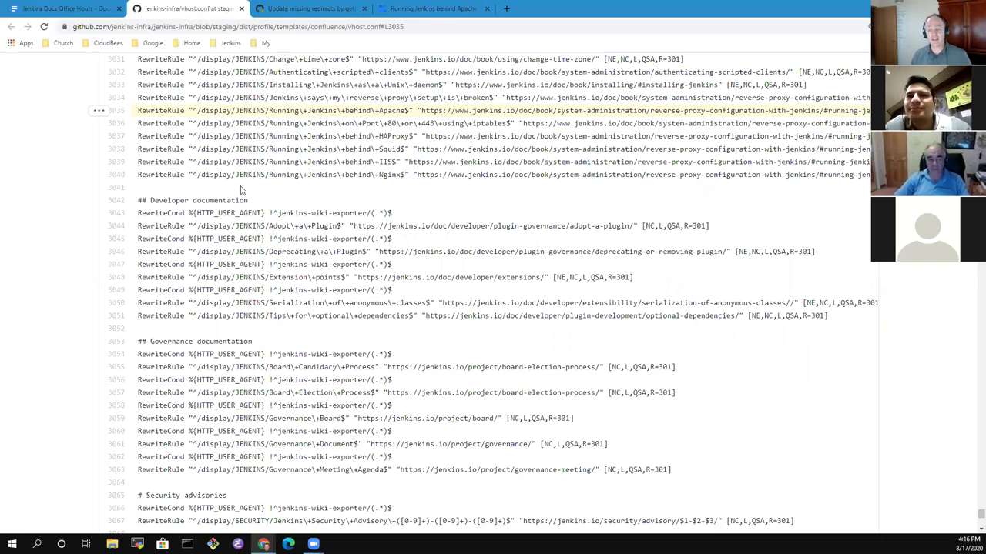
Back in the meeting notes, open closed GitHub issue #3204 from its link preview in a new tab.
click(89, 9)
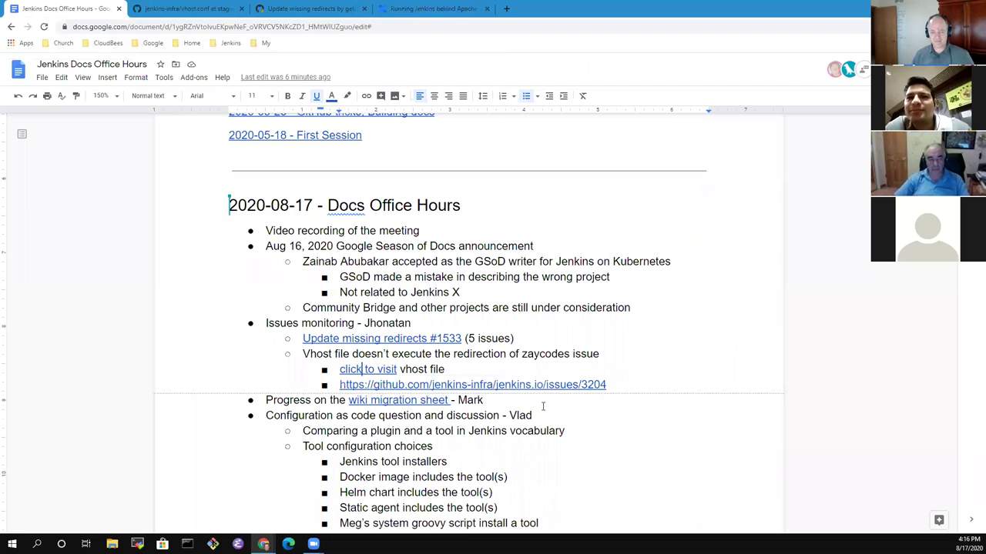
click(526, 384)
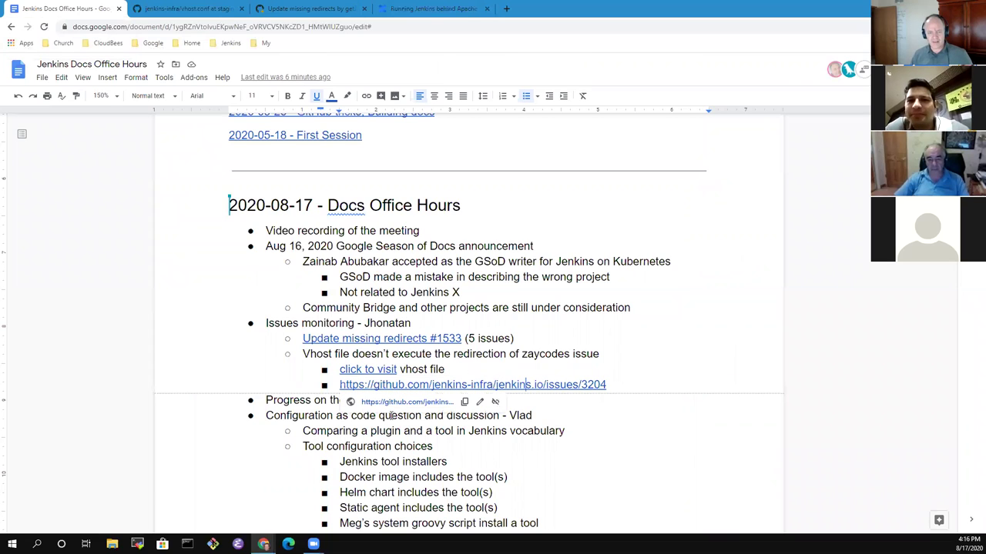
click(419, 402)
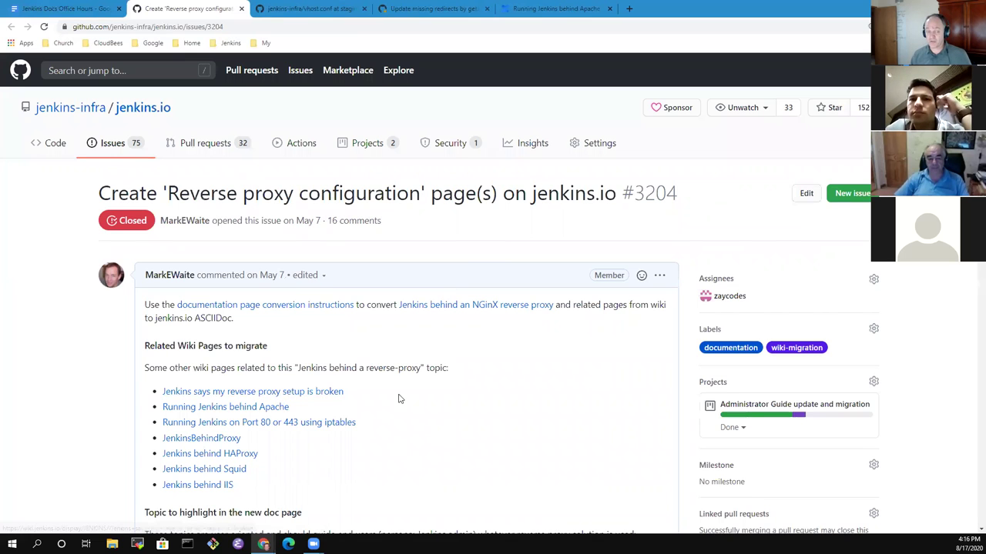
Read through issue #3204's description and comments, then return to the Docs Office Hours notes.
scroll(366, 398, down, 2)
scroll(531, 392, down, 3)
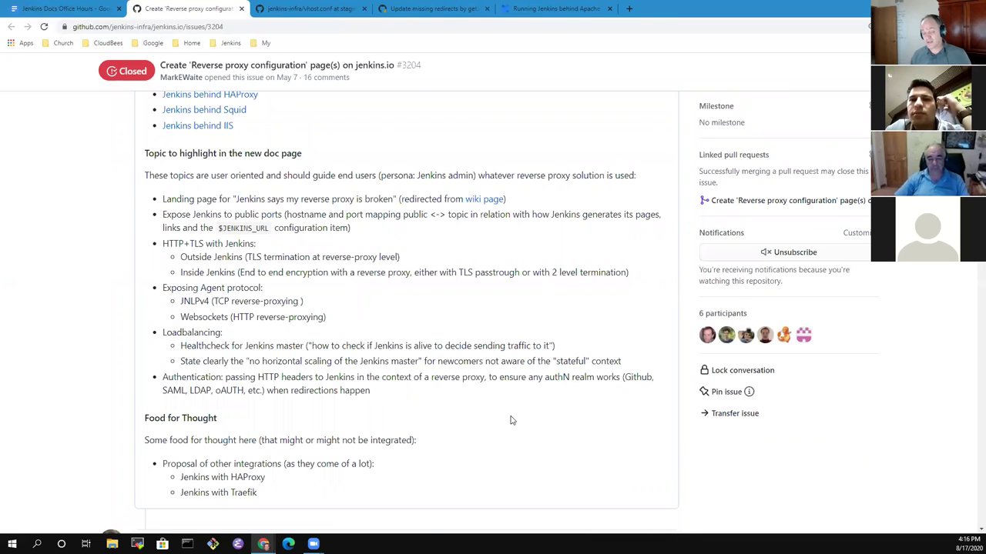
scroll(510, 420, down, 2)
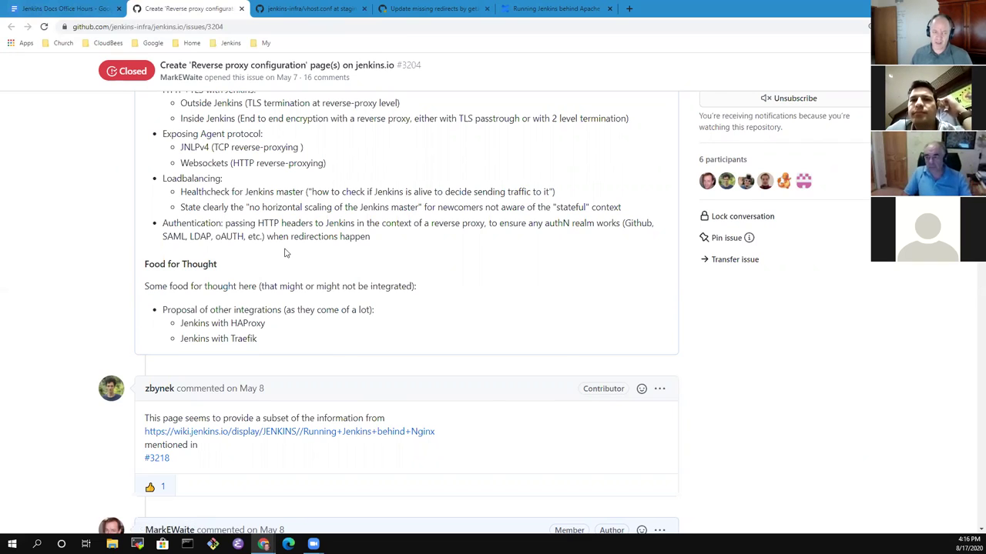
click(82, 7)
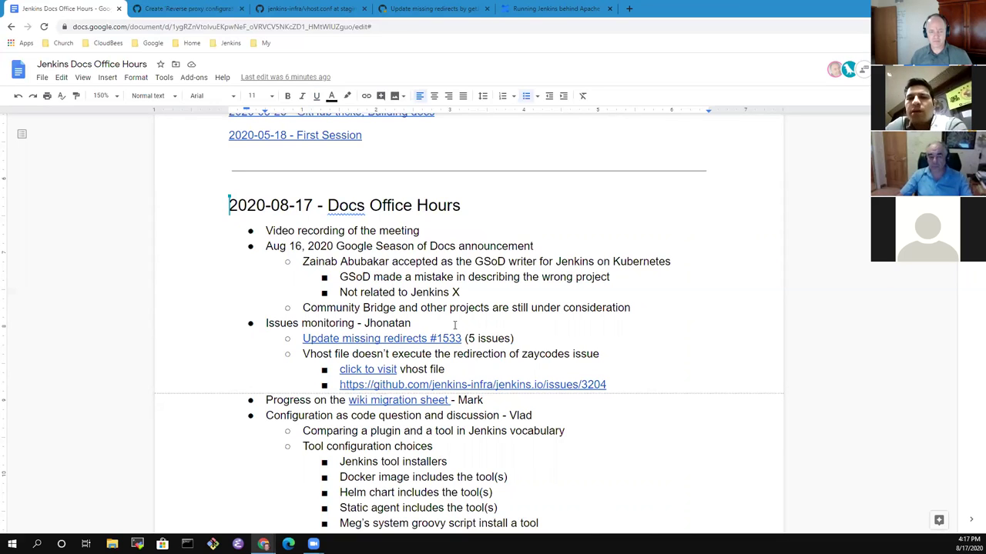
Follow the notes' 'wiki migration sheet' link to open the Wiki Conversion Progress spreadsheet.
scroll(369, 411, down, 4)
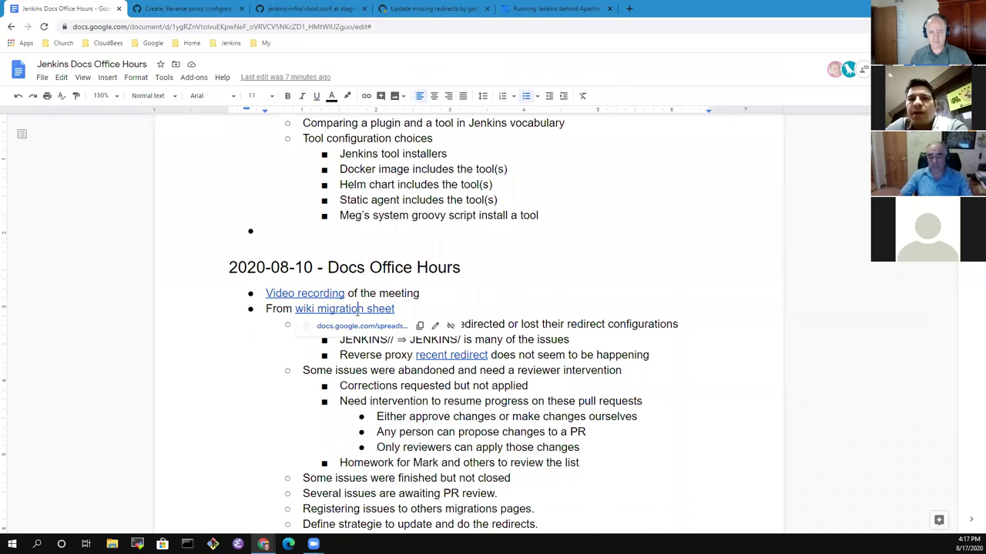
click(568, 278)
scroll(571, 299, up, 3)
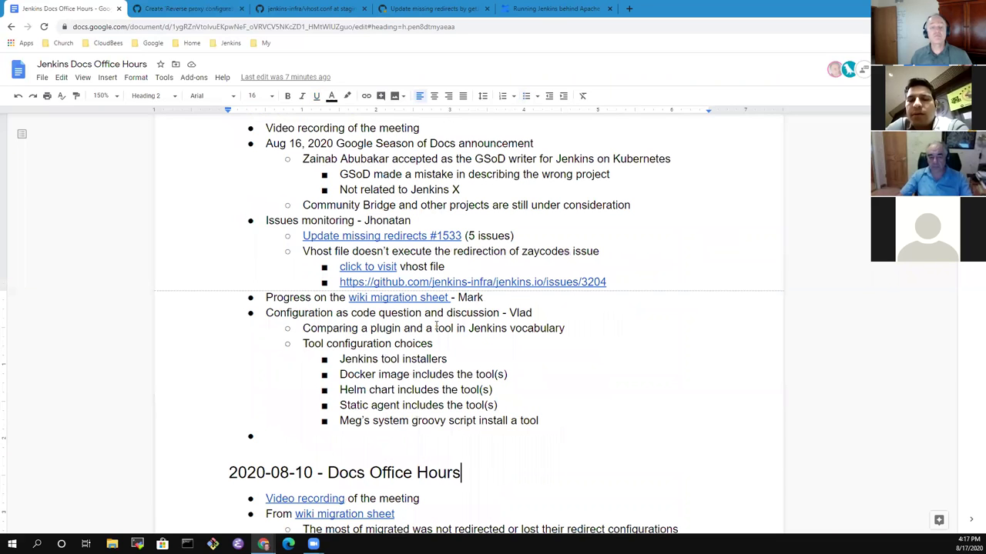
click(410, 298)
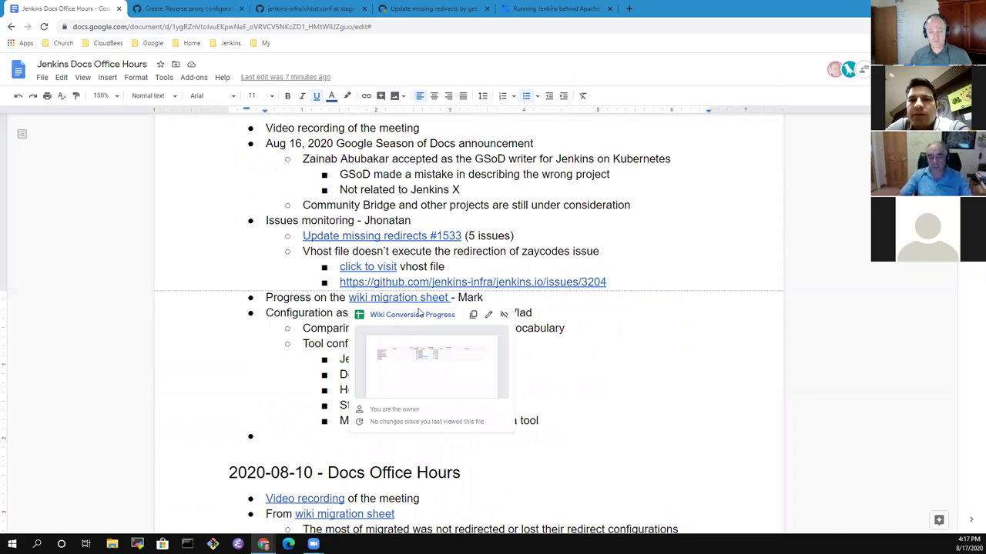
click(419, 316)
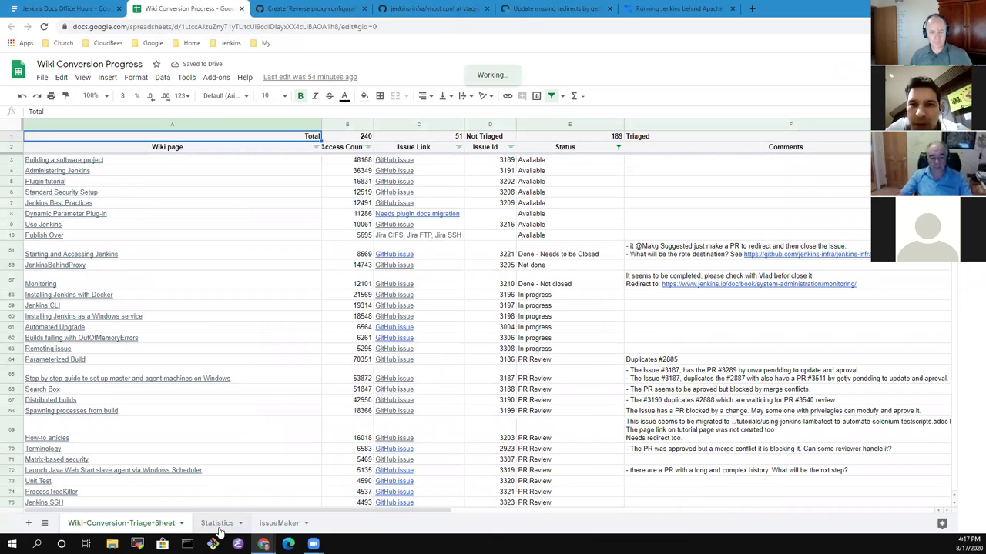
Scroll the triage sheet, then switch to the Statistics sheet with its status donut chart.
scroll(319, 385, down, 4)
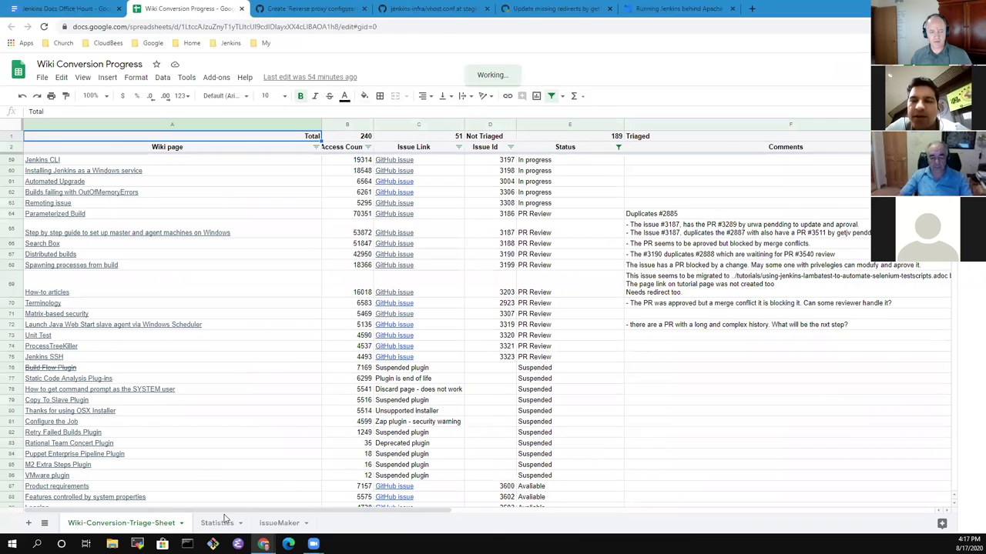
click(217, 523)
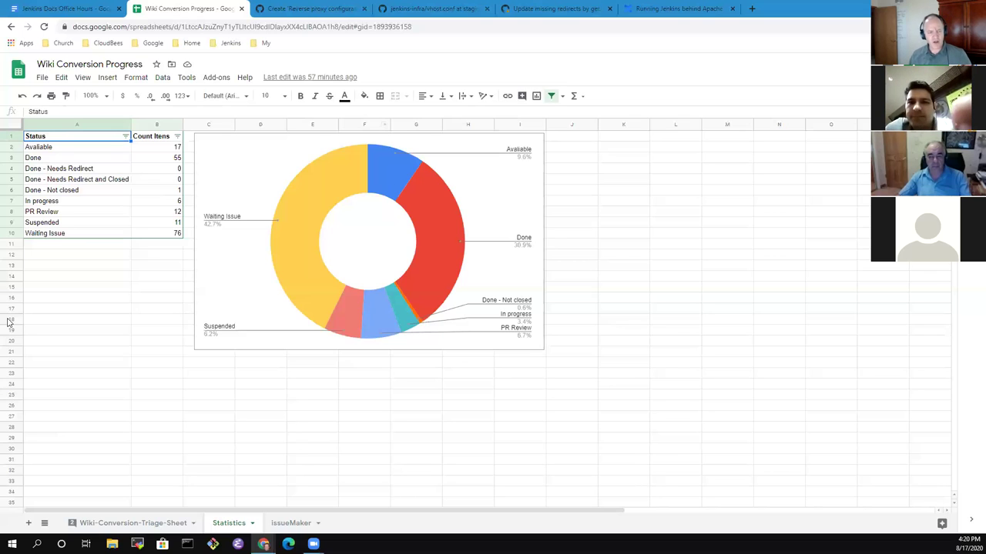
click(87, 225)
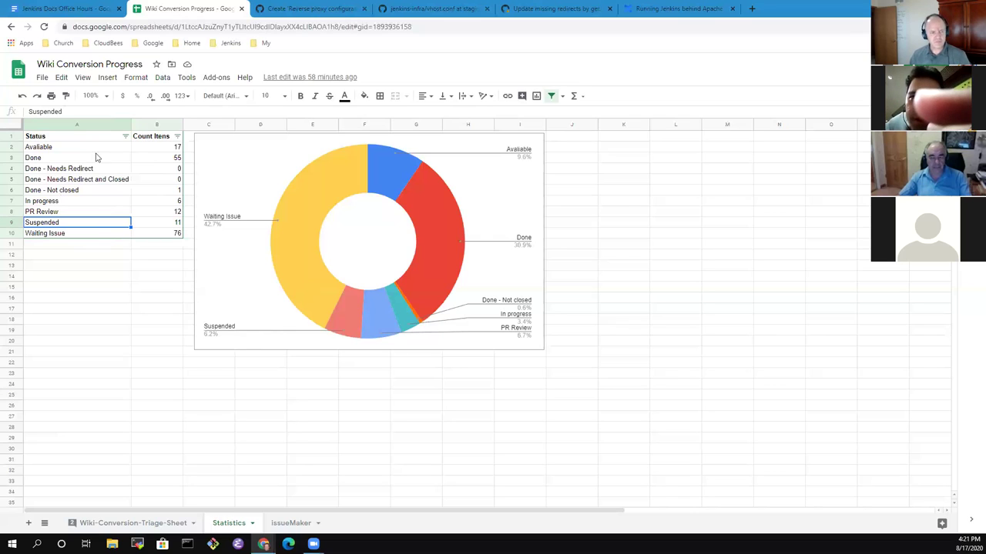
click(93, 194)
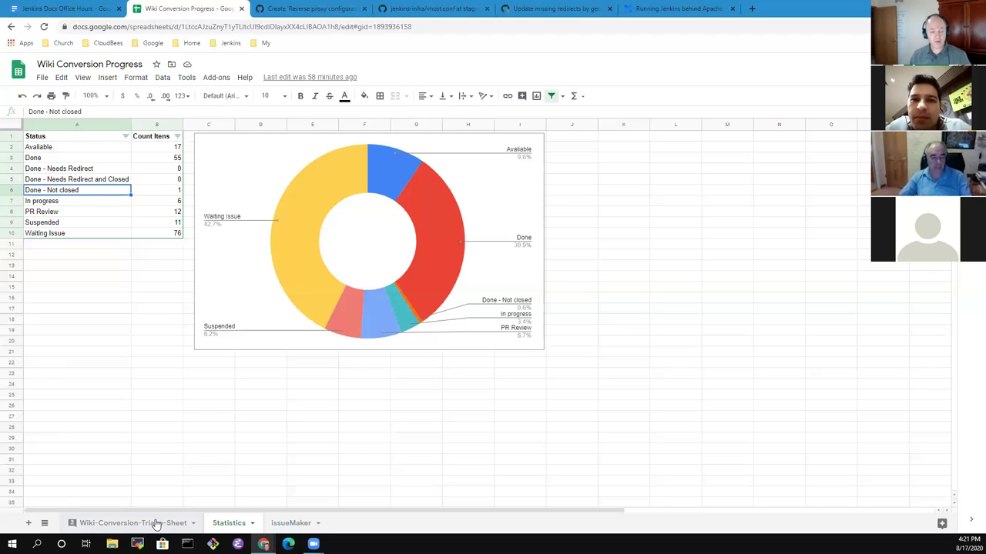
Filter the Wiki-Conversion-Triage-Sheet's Status column to show only 'Done - Not closed' rows.
click(156, 524)
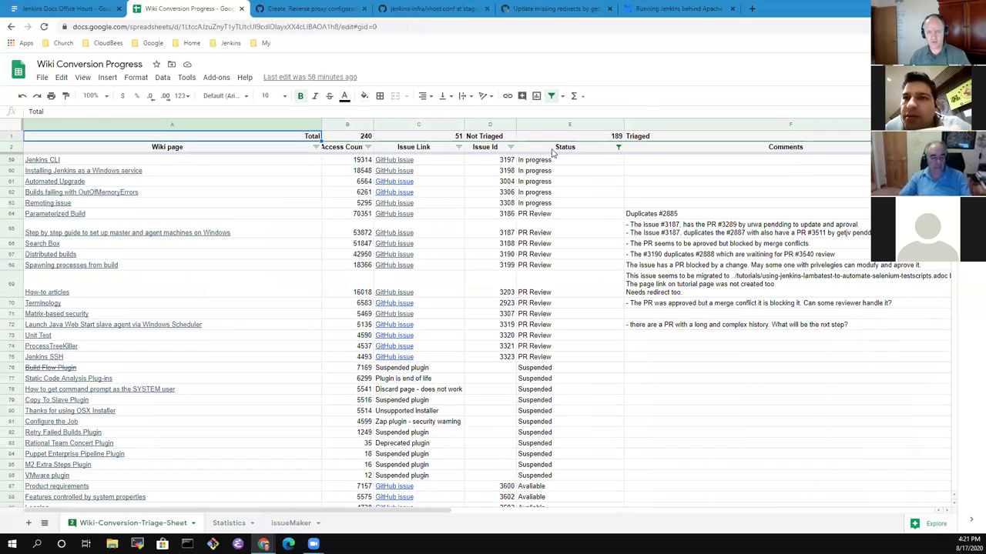
click(618, 148)
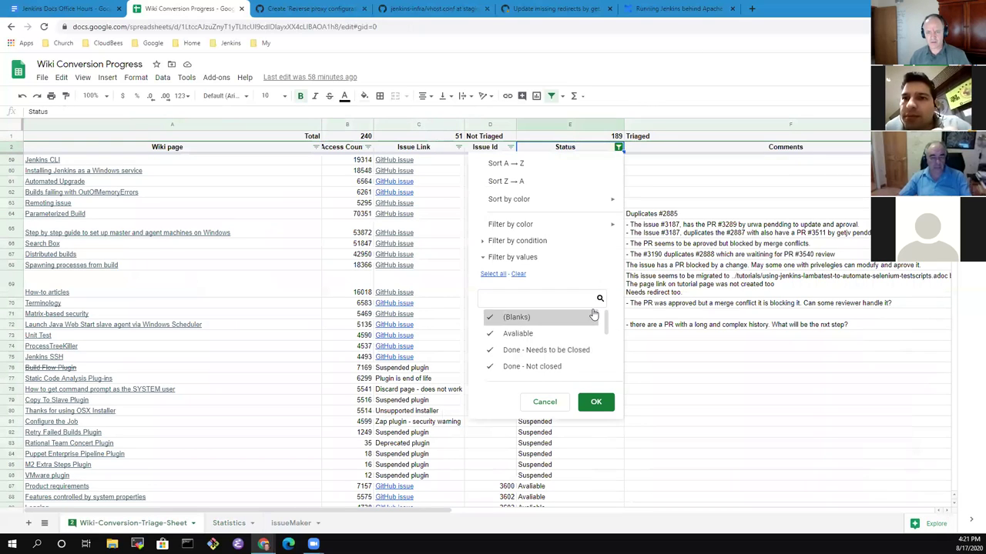
click(517, 275)
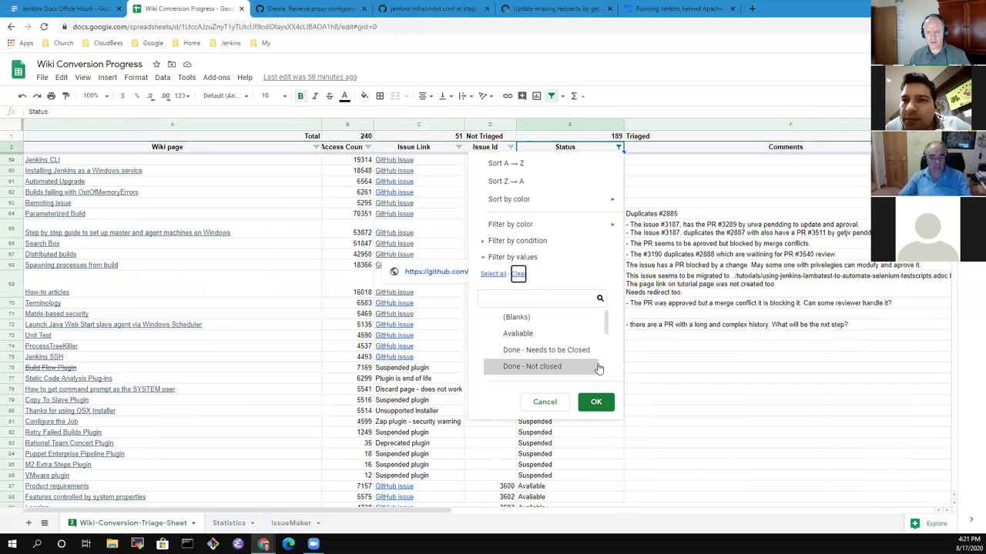
scroll(606, 330, down, 2)
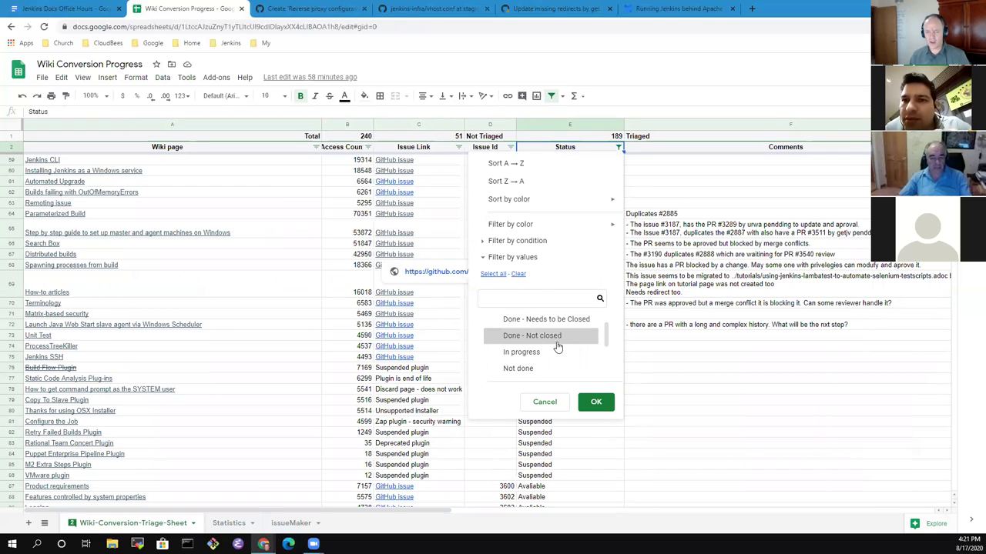
click(540, 338)
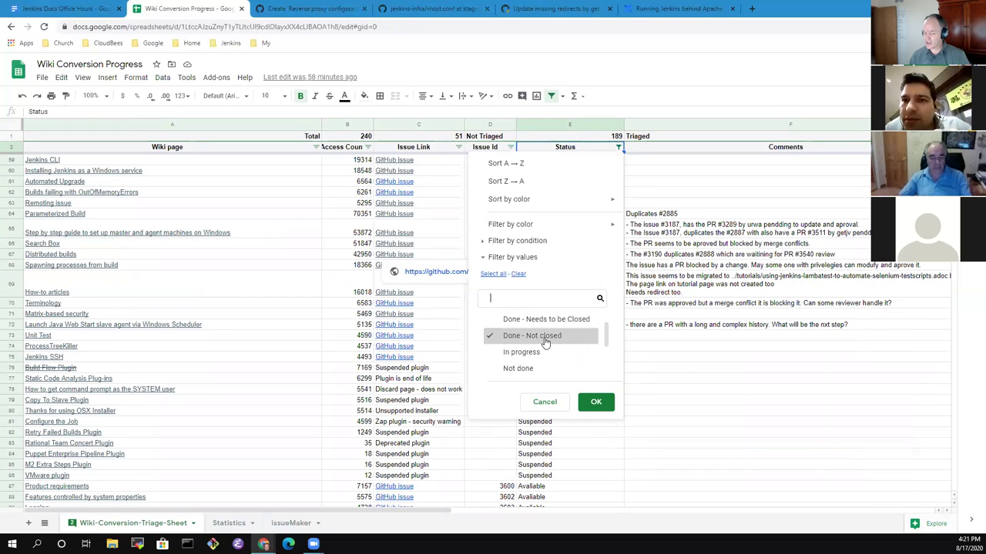
click(593, 409)
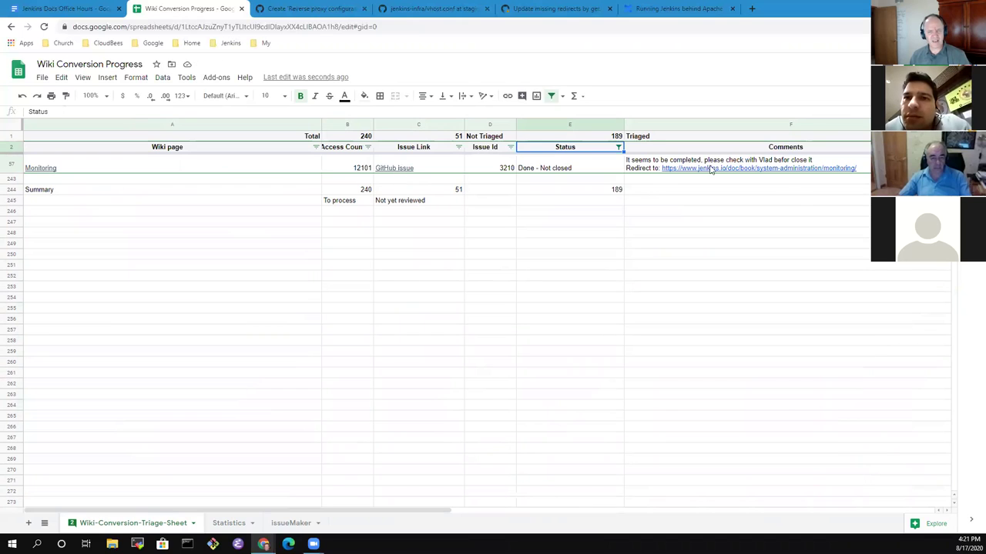
mouse_move(733, 170)
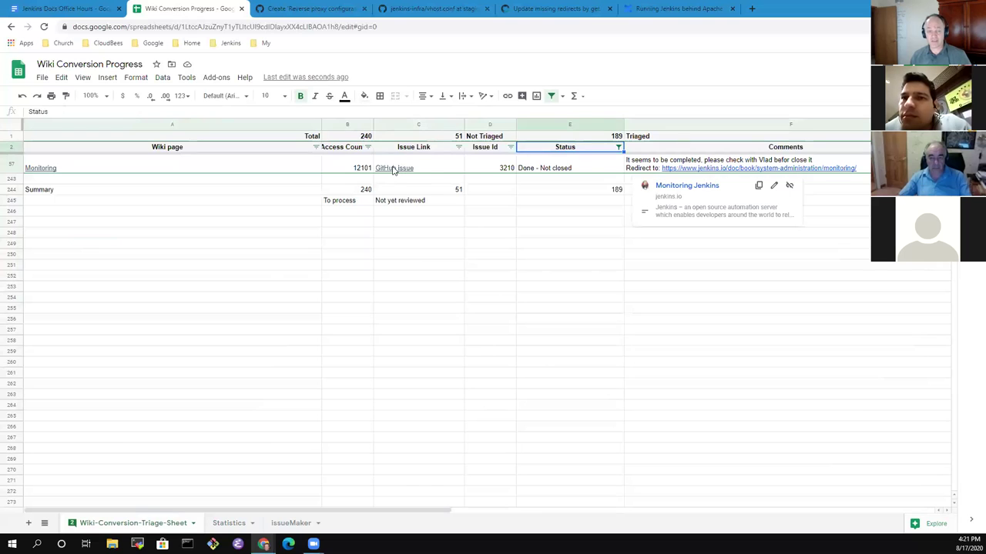
click(325, 9)
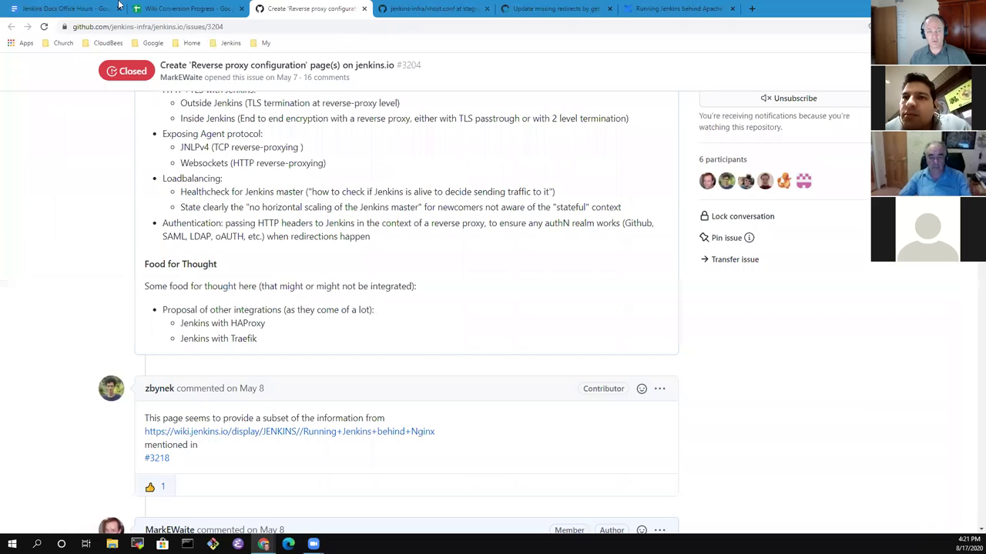
click(163, 11)
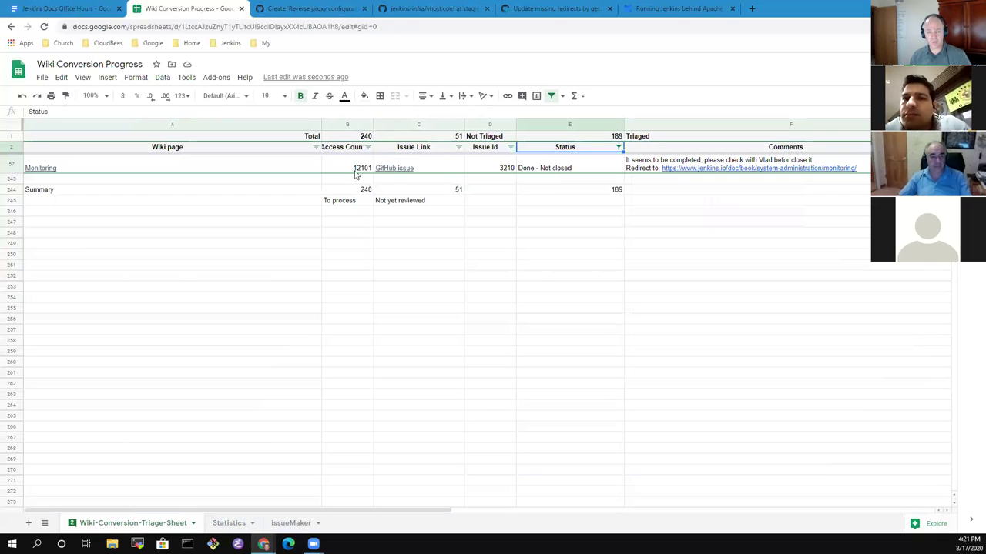
Open Monitoring issue #3210 from C57's link, then follow its linked pull request #3278.
click(395, 171)
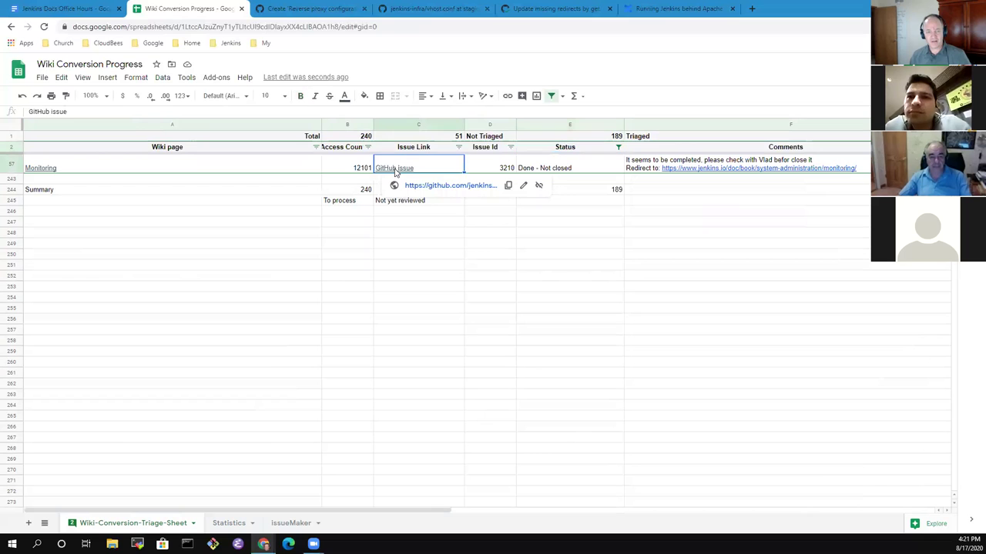
click(450, 185)
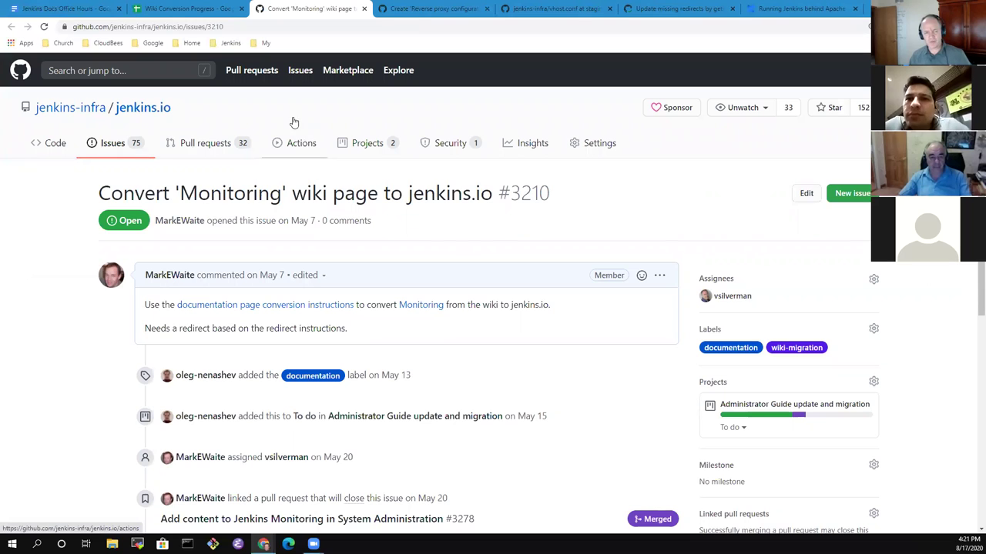
scroll(500, 288, down, 3)
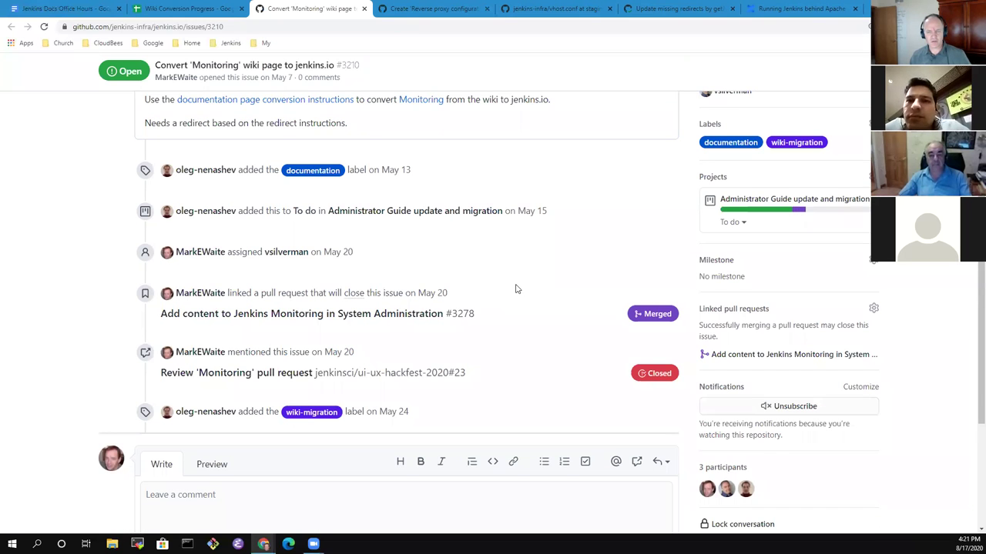
scroll(523, 289, up, 3)
scroll(512, 291, down, 2)
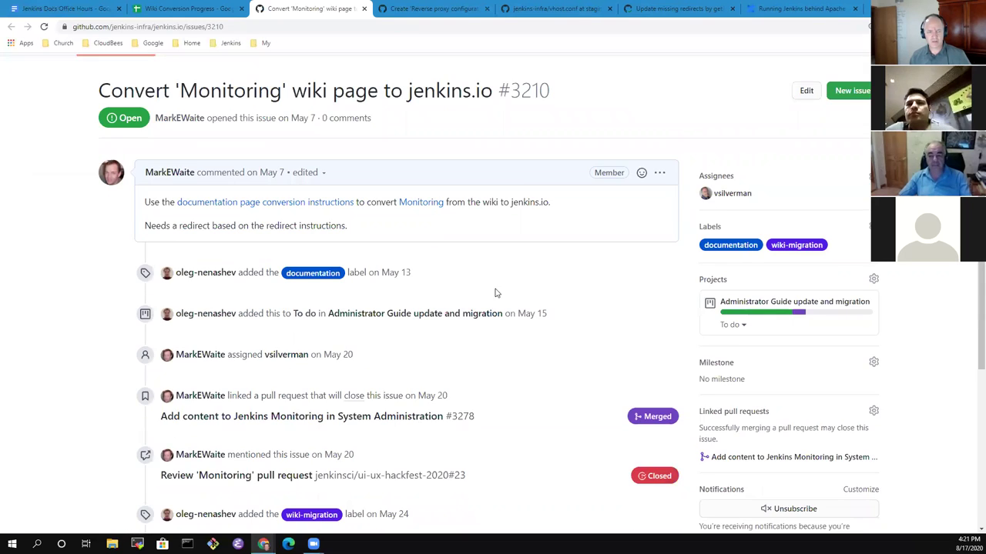
scroll(438, 295, down, 2)
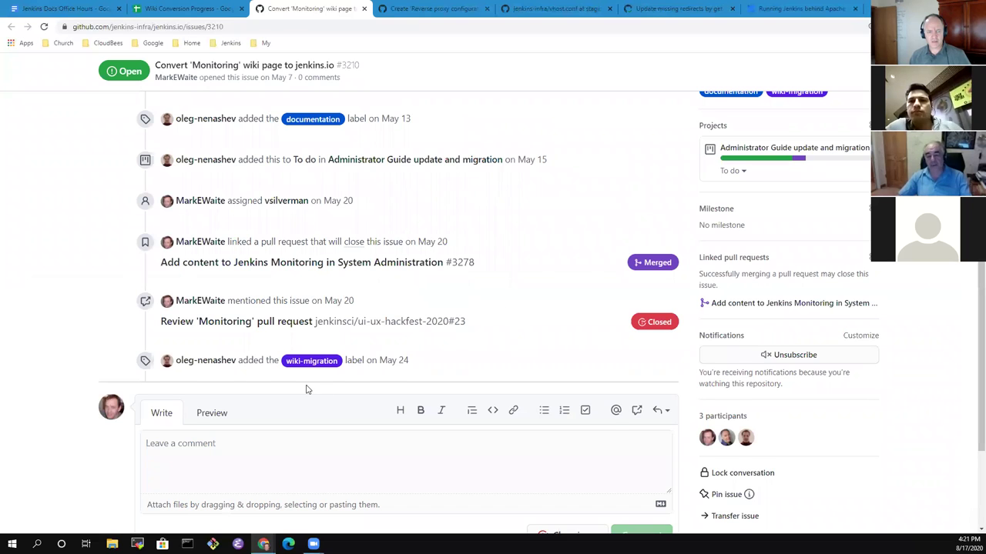
scroll(306, 388, up, 4)
scroll(400, 383, down, 3)
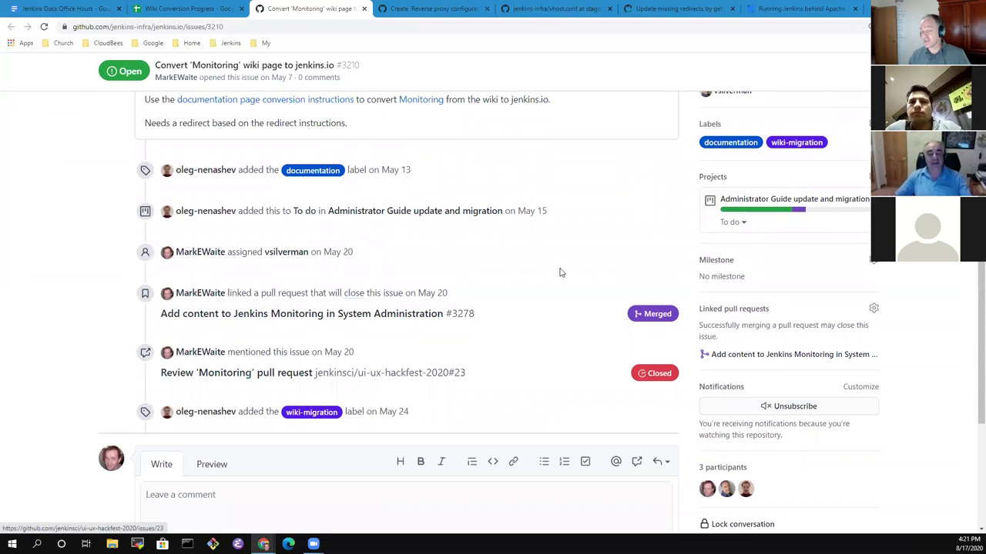
click(778, 355)
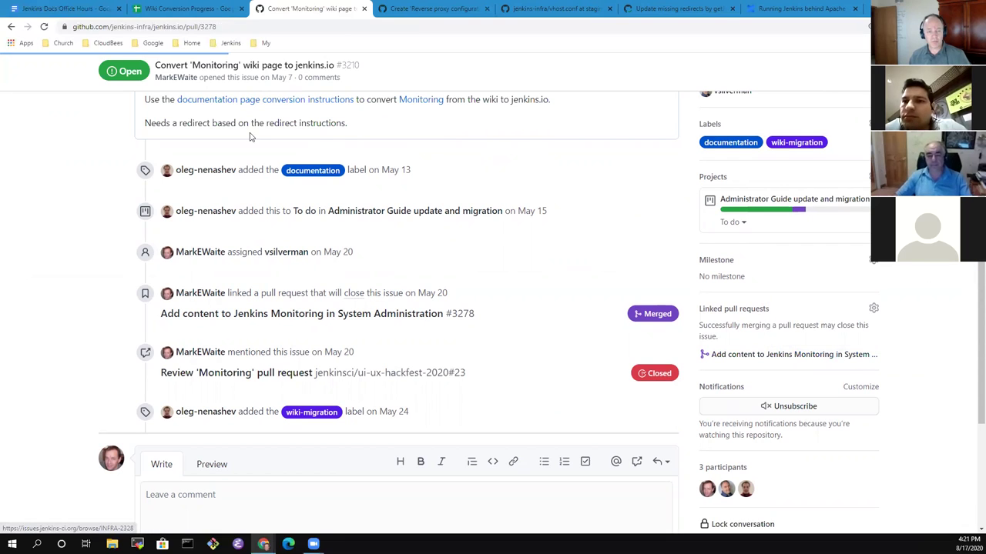
click(429, 316)
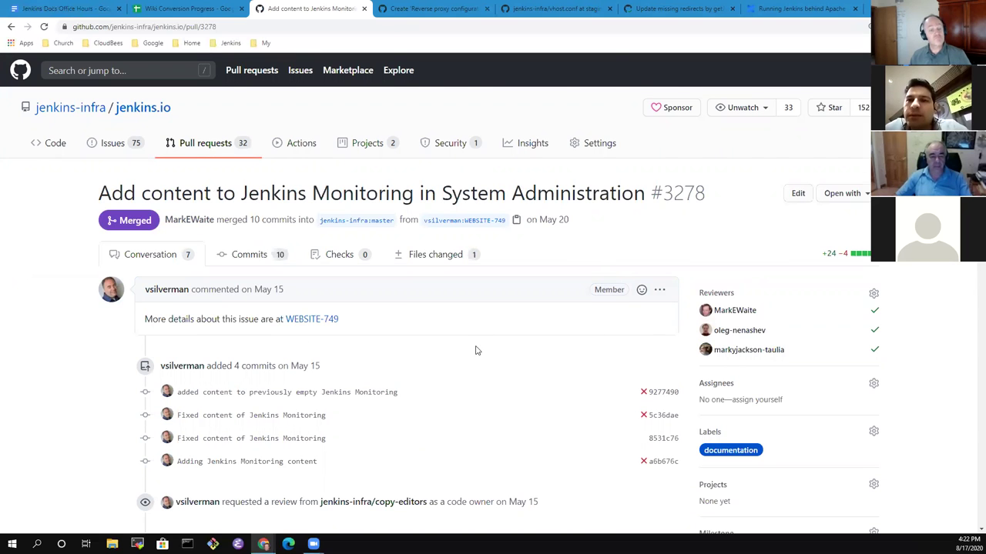
Scroll through PR #3278's conversation and bring up its Files changed view.
scroll(481, 356, down, 7)
scroll(495, 362, down, 7)
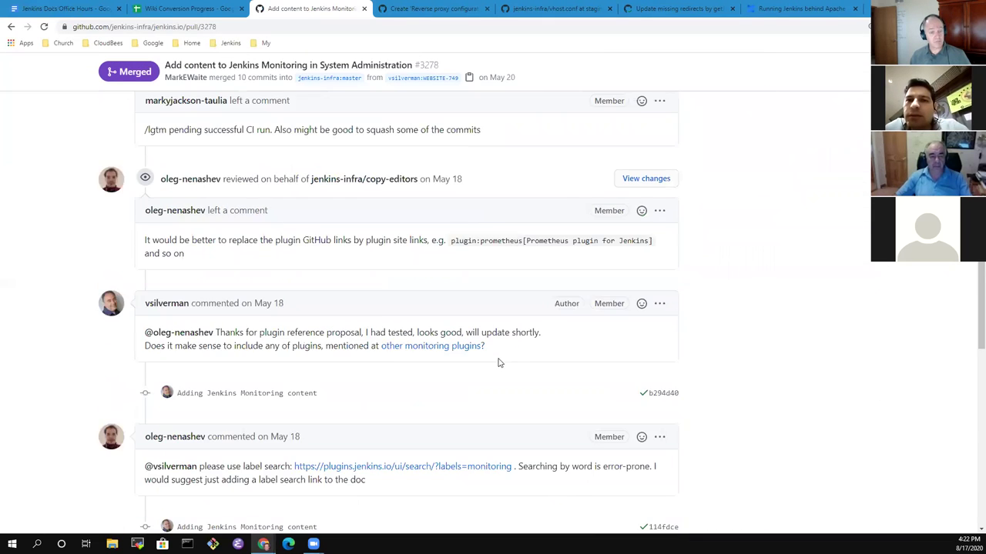
scroll(497, 358, down, 5)
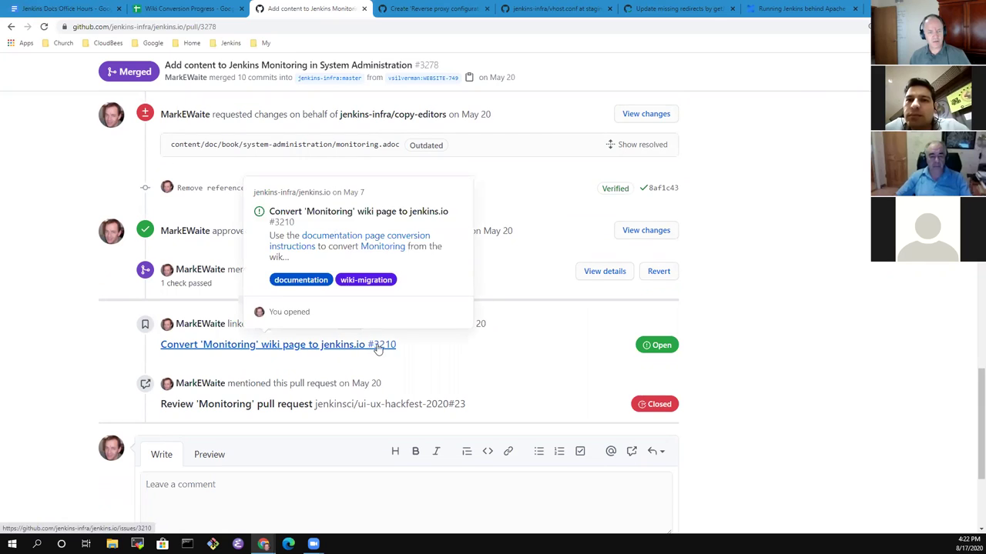
scroll(550, 390, up, 2)
scroll(530, 394, down, 1)
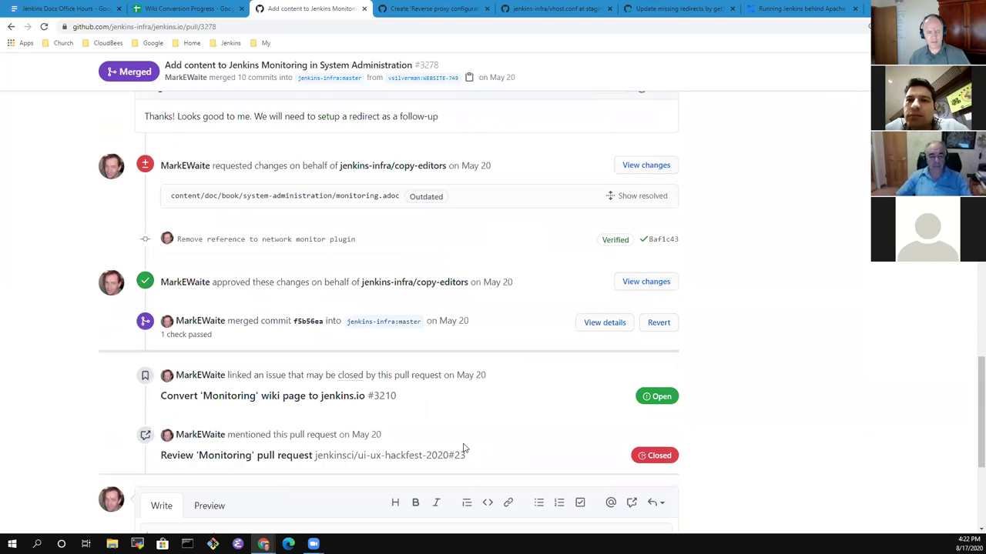
scroll(462, 449, up, 15)
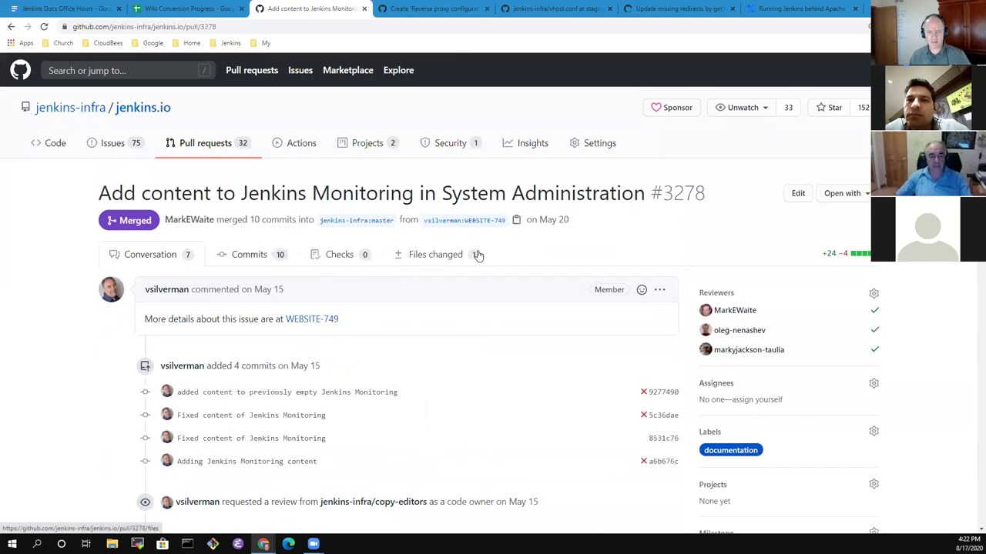
click(436, 255)
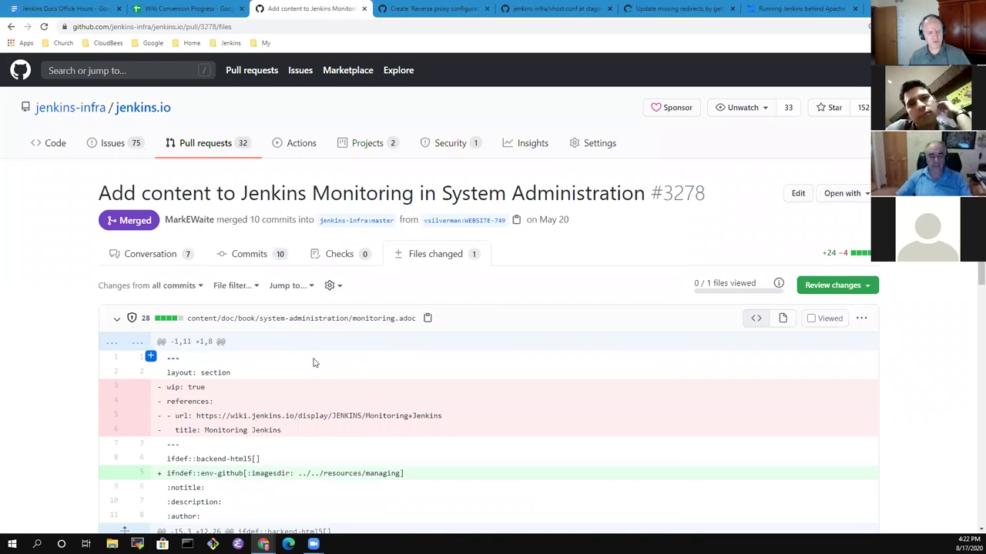
Review the monitoring.adoc diff and select the removed old Monitoring wiki URL.
scroll(308, 350, down, 2)
scroll(327, 347, down, 1)
scroll(326, 344, down, 1)
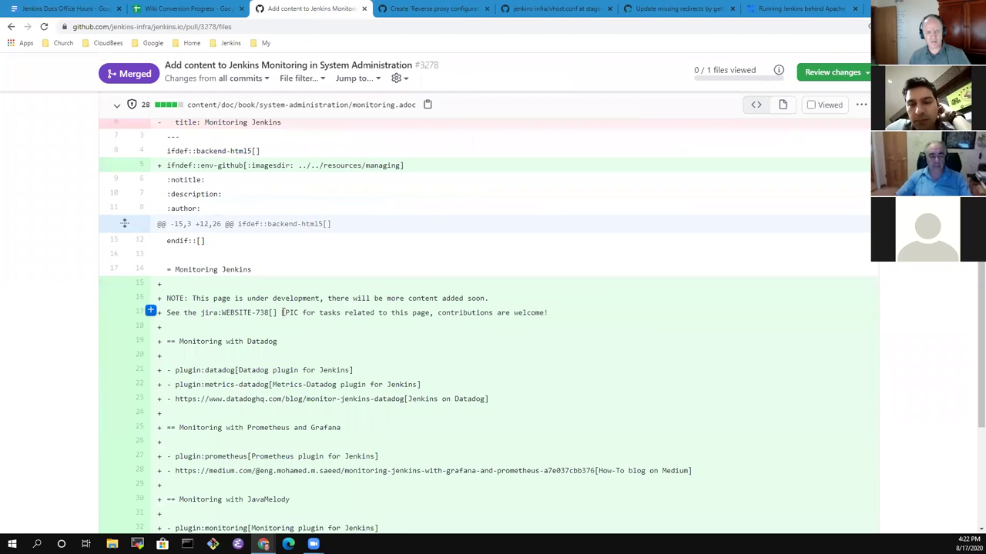
scroll(281, 312, down, 2)
scroll(293, 219, down, 1)
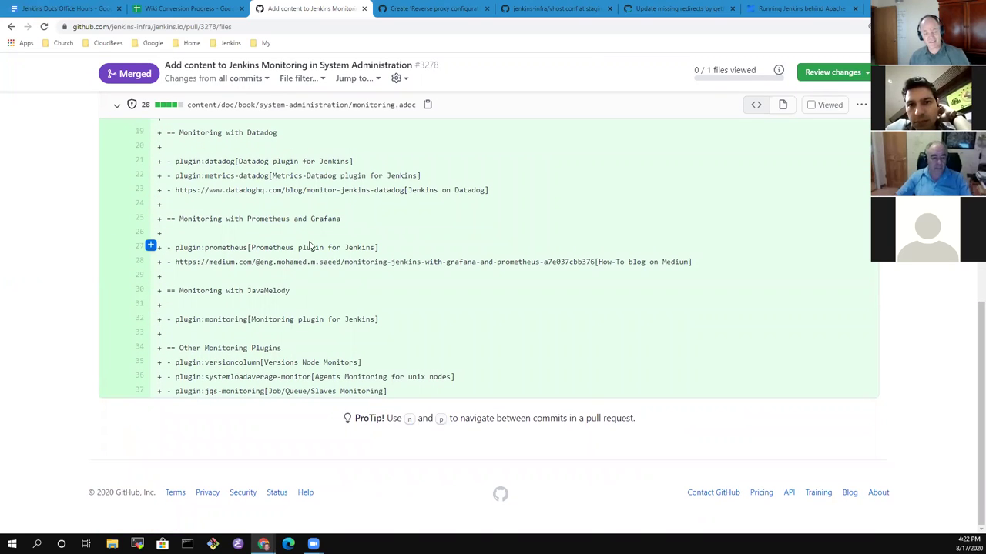
scroll(382, 179, up, 1)
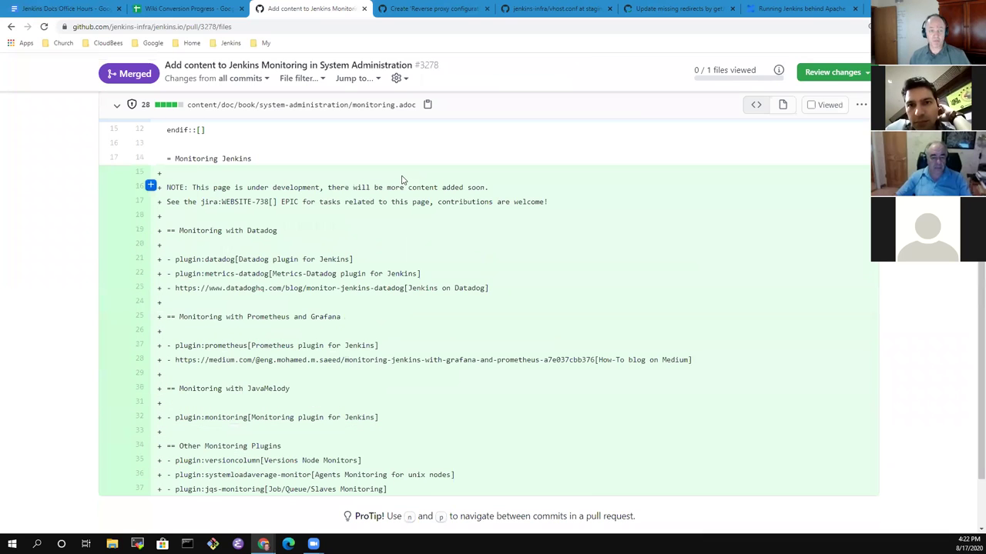
scroll(284, 235, up, 3)
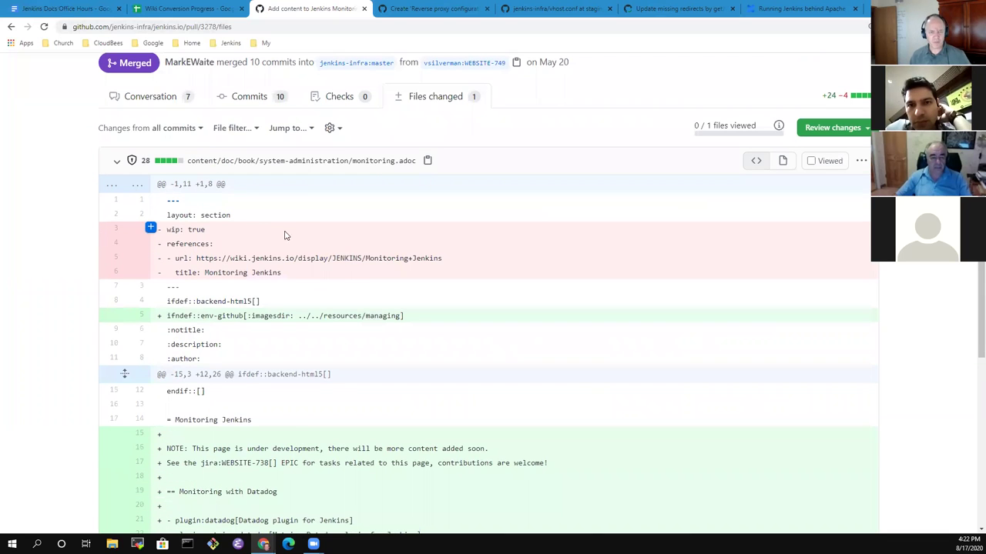
scroll(285, 235, up, 2)
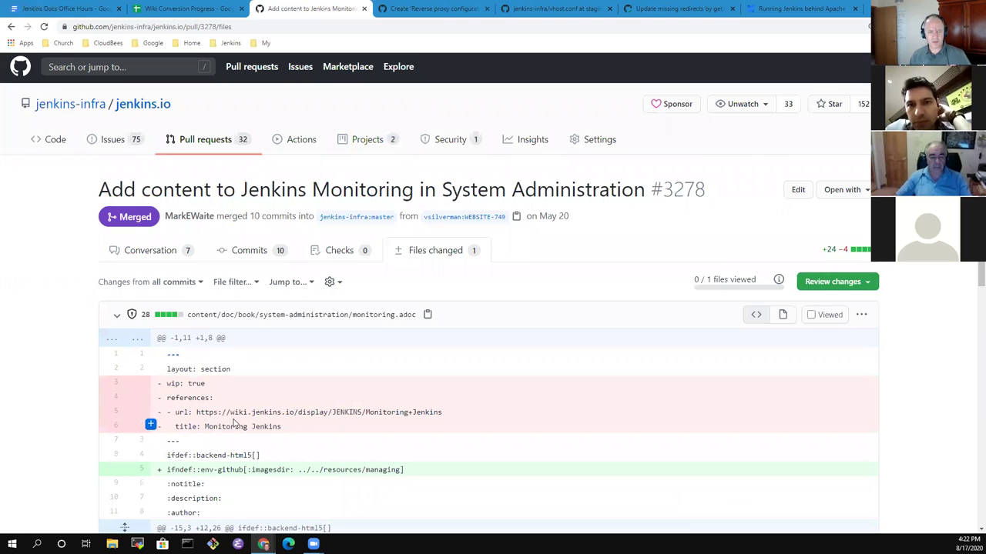
drag(207, 415, 442, 414)
key(ctrl+c)
double_click(206, 414)
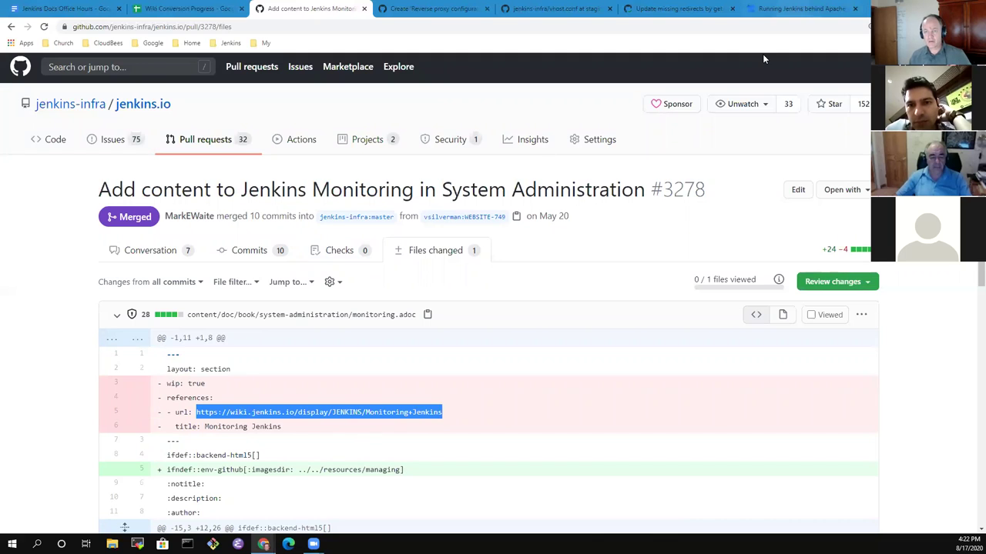
In a new tab, paste the copied wiki URL, add the missing slash, and load it.
click(867, 9)
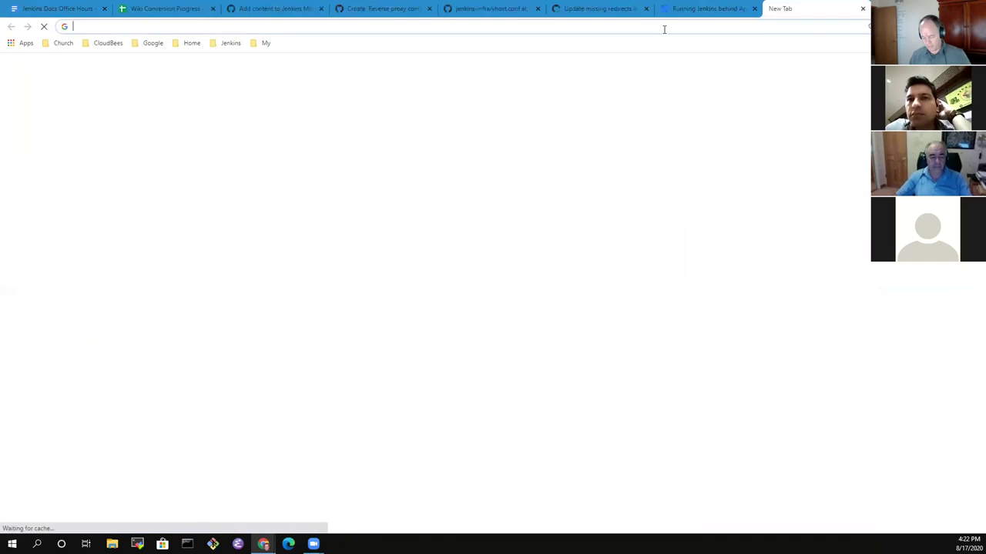
key(ctrl+v)
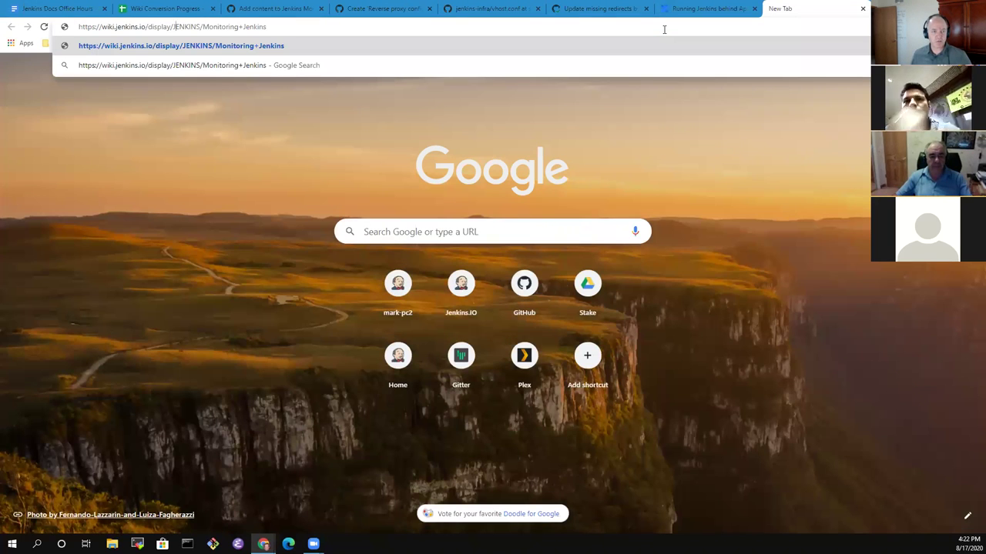
text(/)
key(Return)
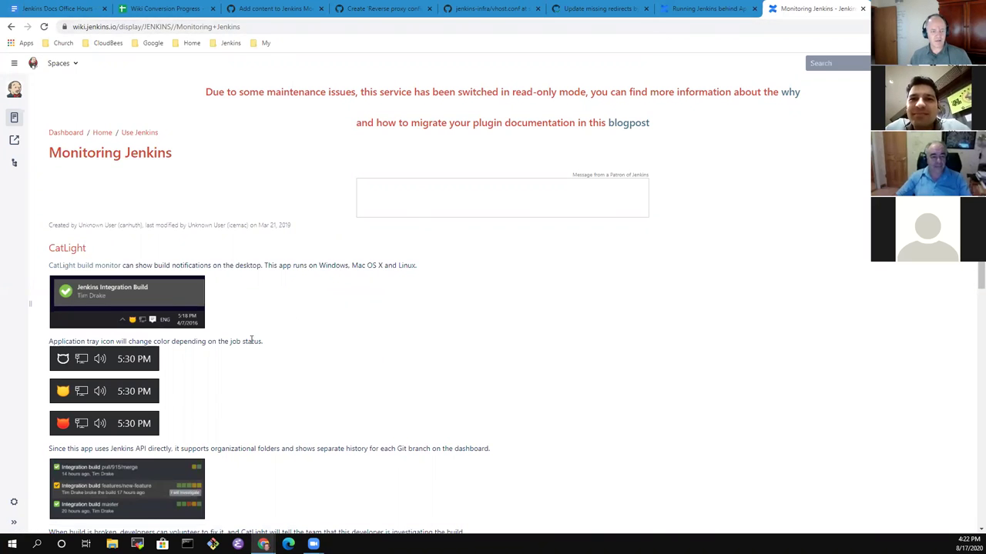
Read through the old Monitoring wiki page down to its comments.
scroll(285, 343, down, 2)
scroll(308, 344, down, 5)
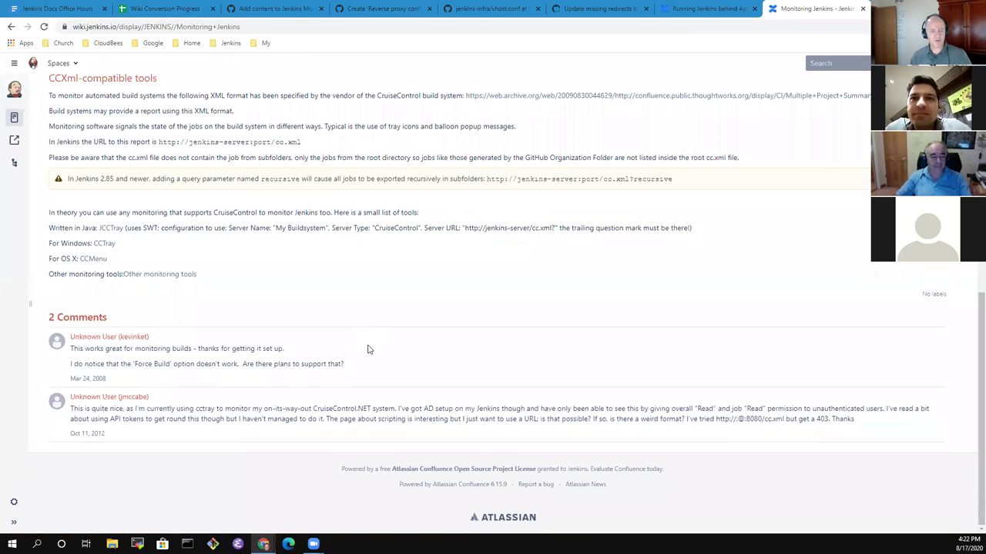
scroll(385, 350, up, 5)
scroll(399, 352, up, 3)
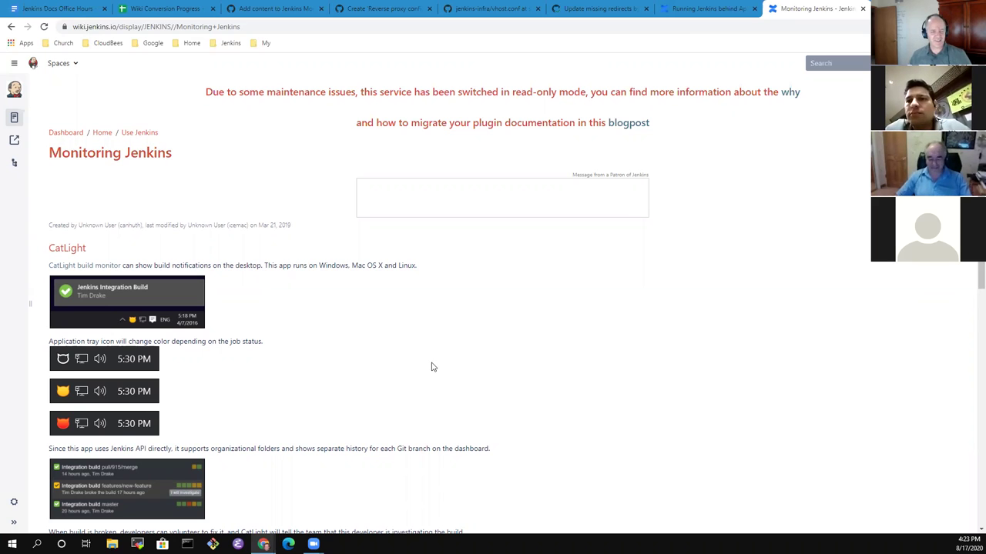
scroll(422, 354, down, 9)
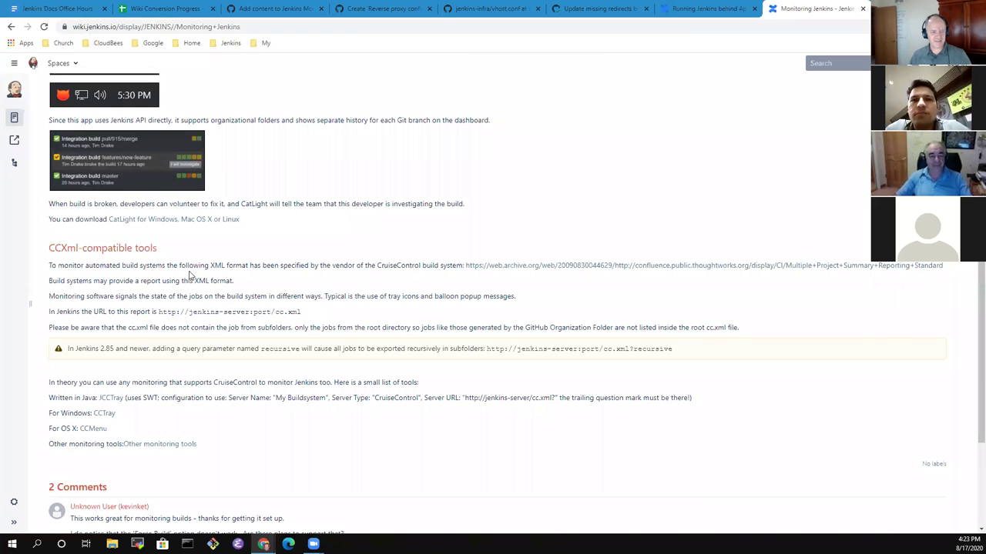
scroll(200, 432, down, 5)
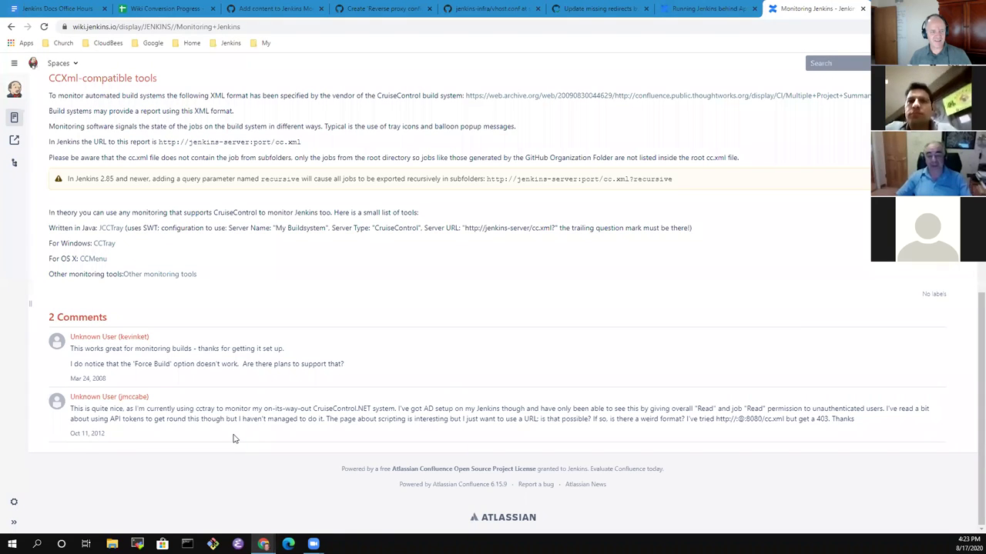
scroll(233, 439, up, 14)
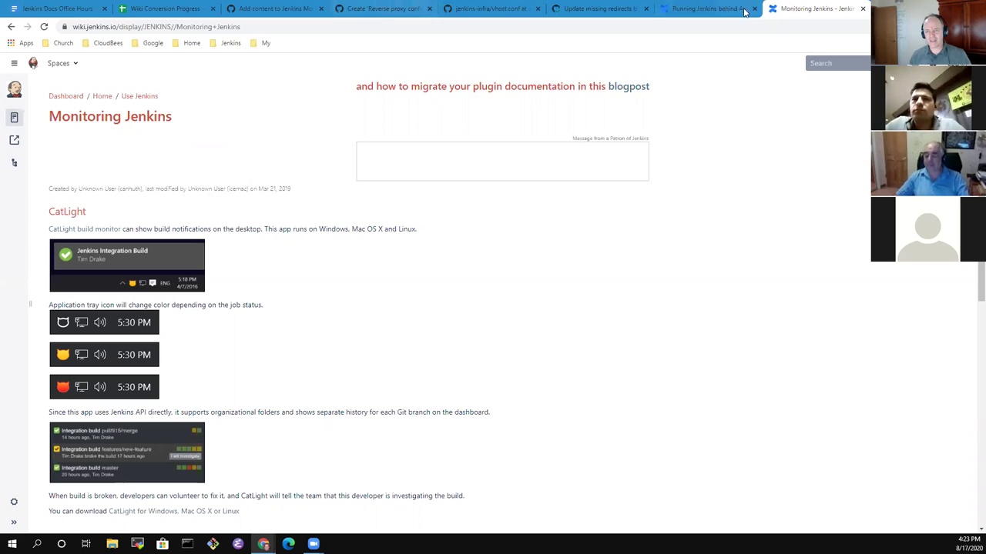
Return to the PR #3278 tab and scroll the diff down to Other Monitoring Plugins.
click(713, 9)
click(574, 7)
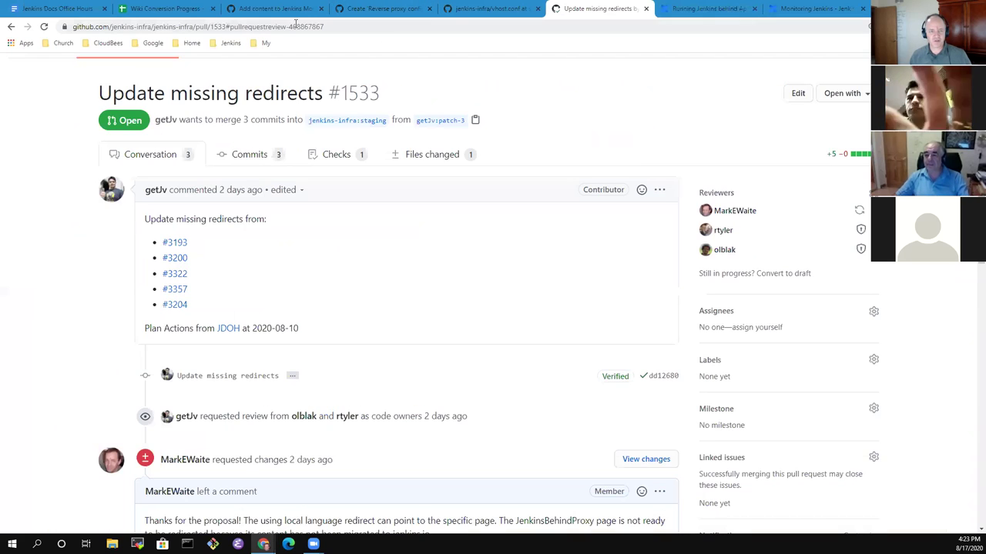
click(266, 10)
scroll(301, 363, down, 3)
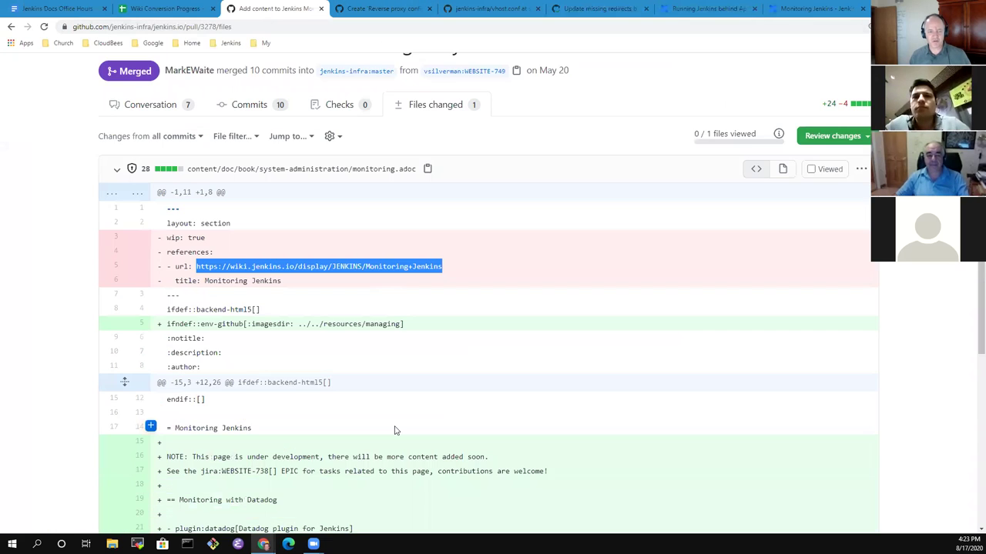
scroll(316, 358, down, 1)
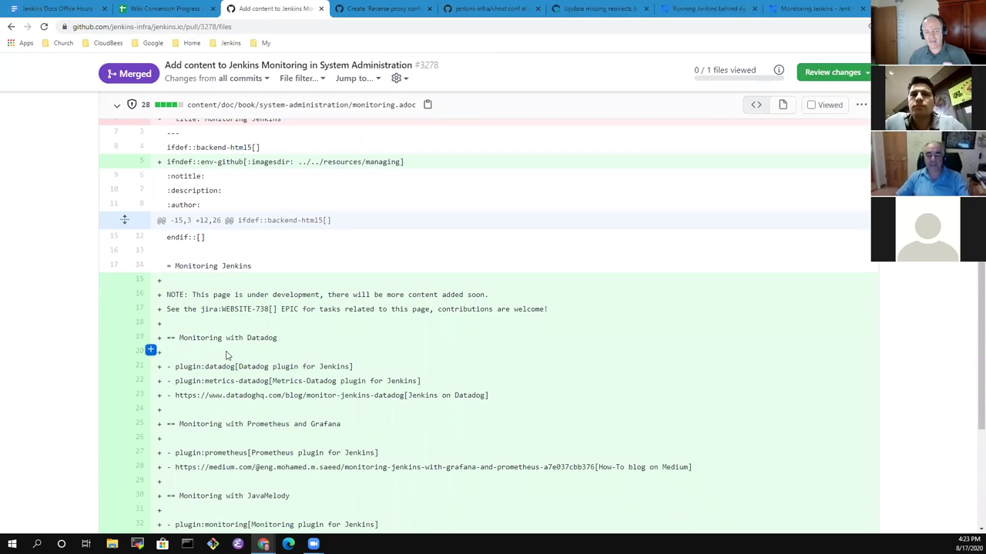
scroll(324, 438, down, 3)
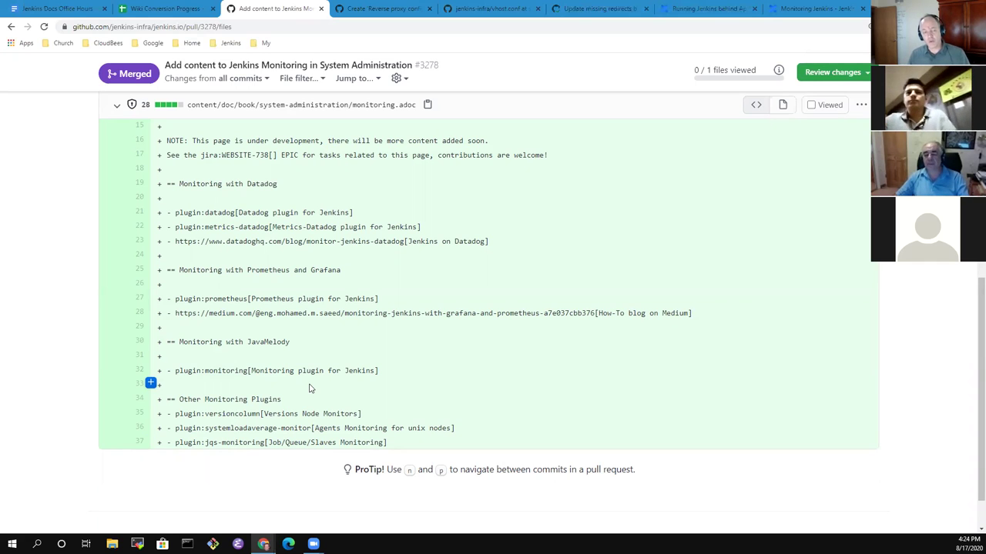
Recheck the Monitoring Jenkins wiki page, then return to the Wiki Conversion Progress sheet.
click(836, 14)
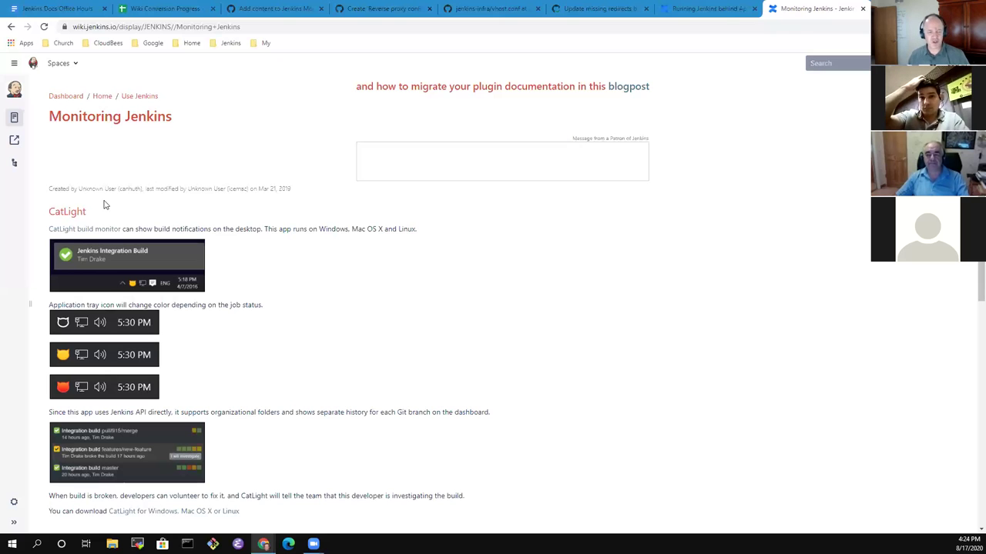
scroll(278, 265, down, 5)
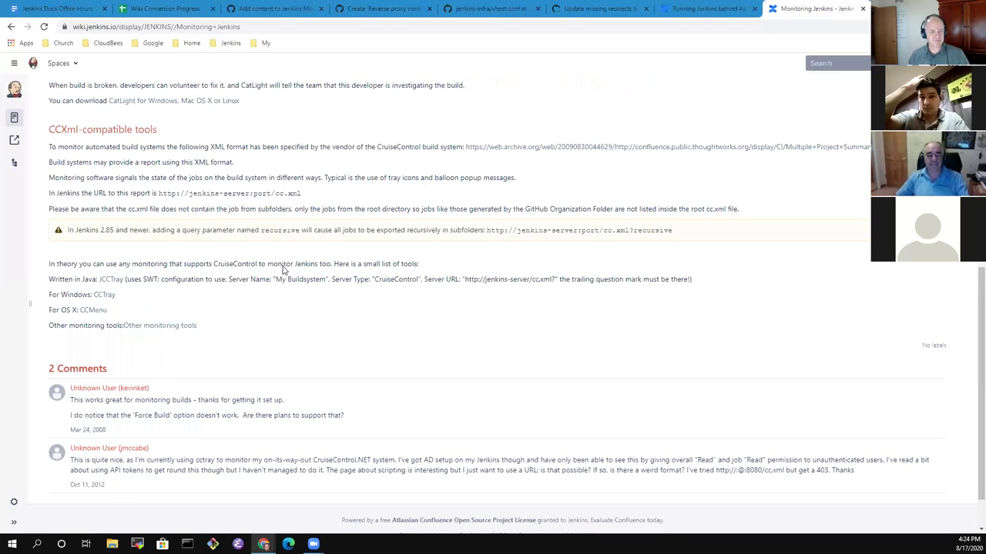
scroll(285, 264, down, 1)
scroll(319, 251, up, 4)
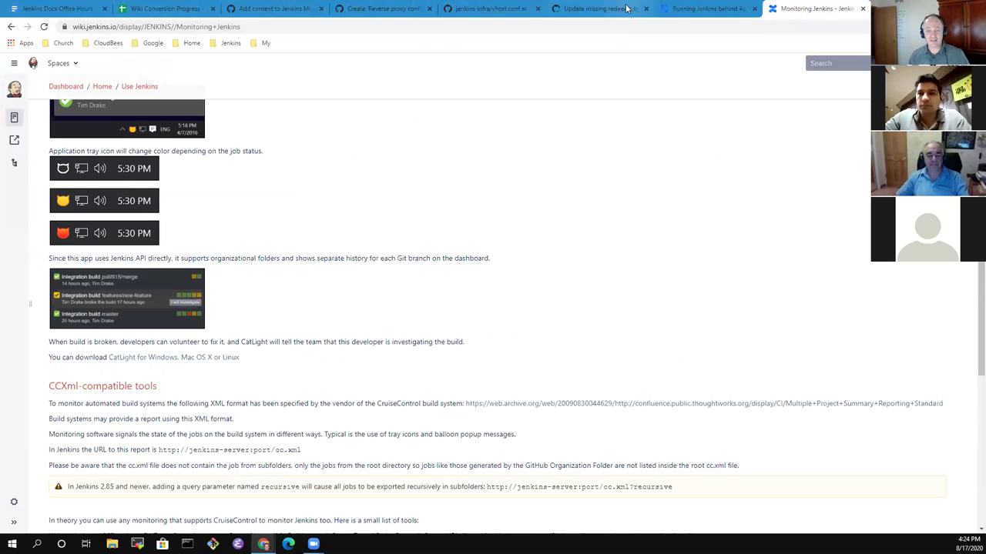
click(705, 8)
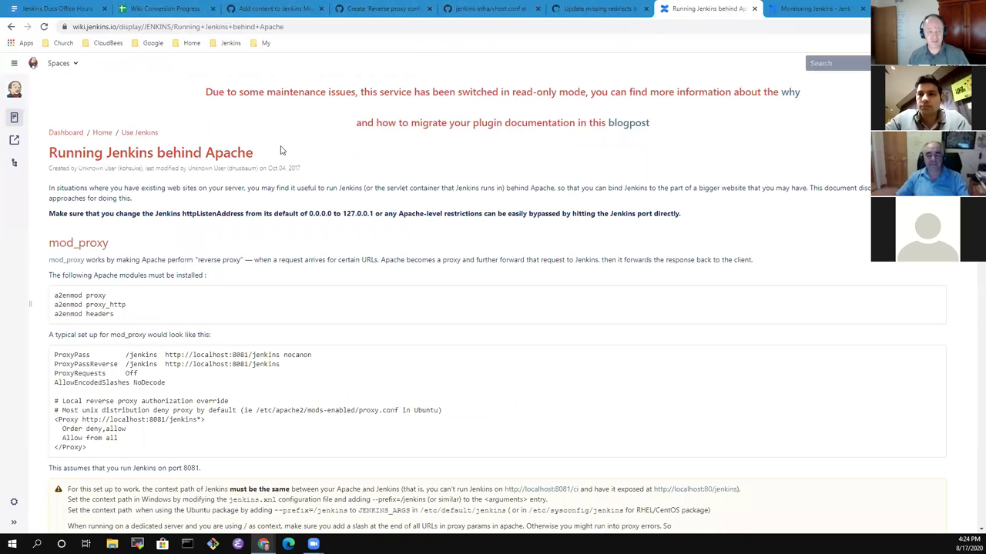
click(174, 10)
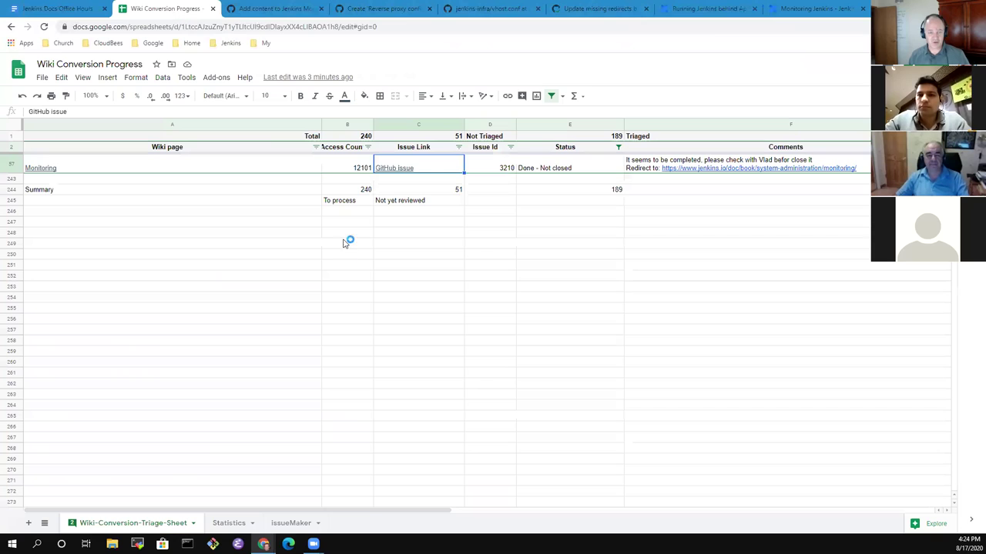
Replace E57's 'Done - Not closed' status with Available, glancing at the Statistics sheet.
click(568, 170)
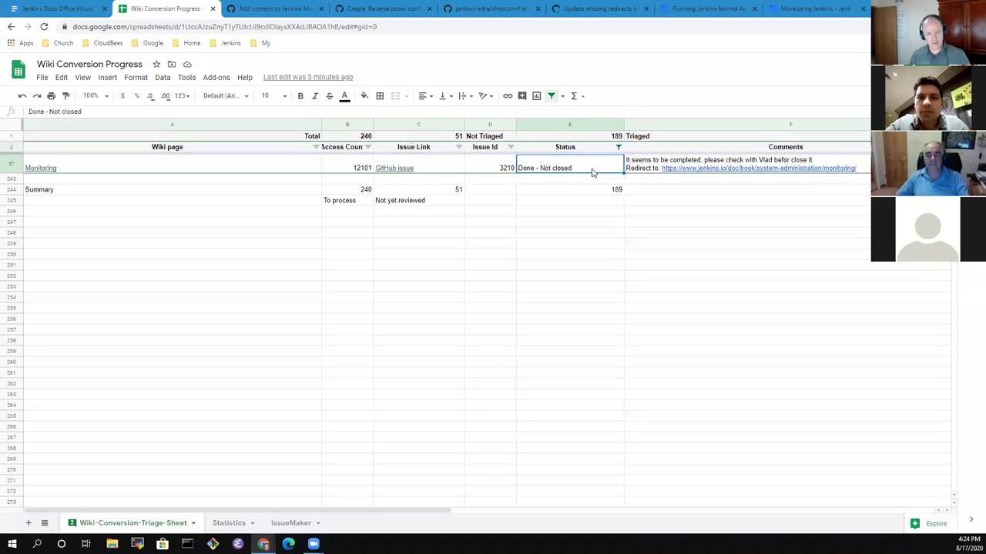
key(Delete)
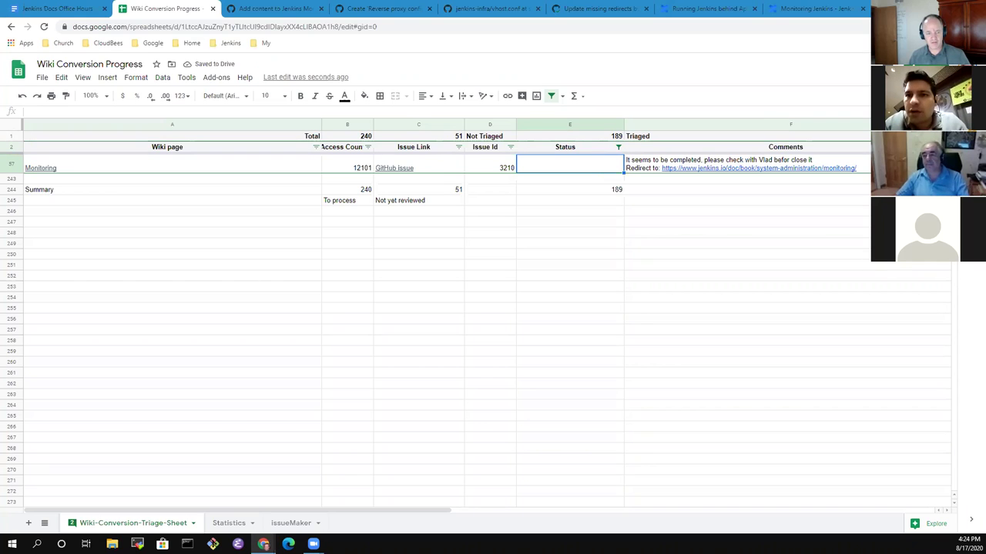
click(229, 523)
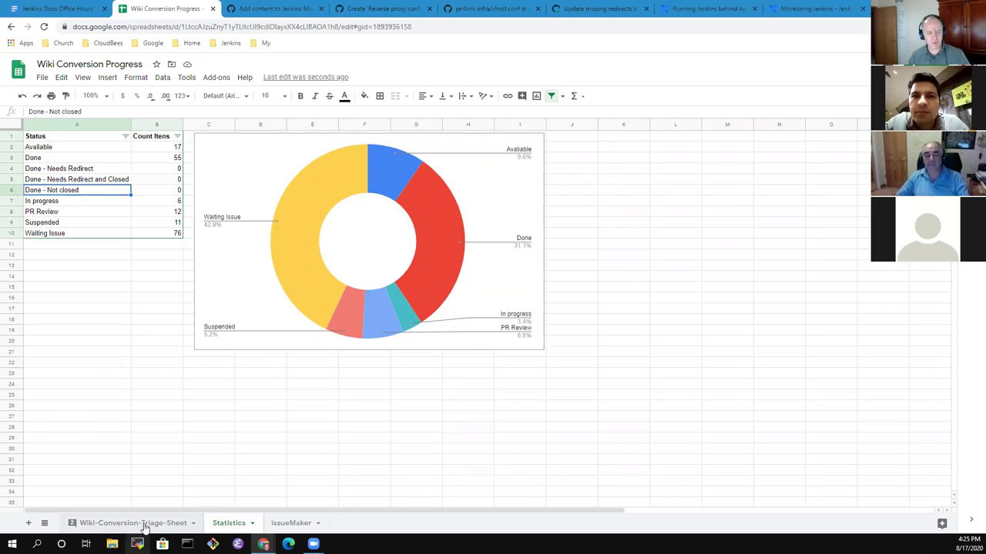
click(145, 523)
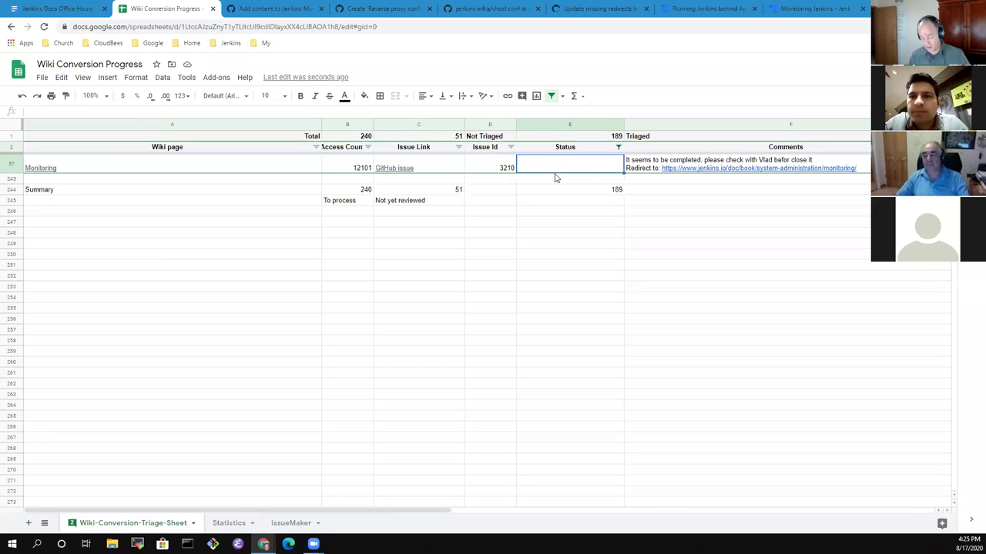
text(Available)
key(Return)
Open F57's linked Monitoring Jenkins page on jenkins.io, then return to the sheet.
key(Up)
key(Right)
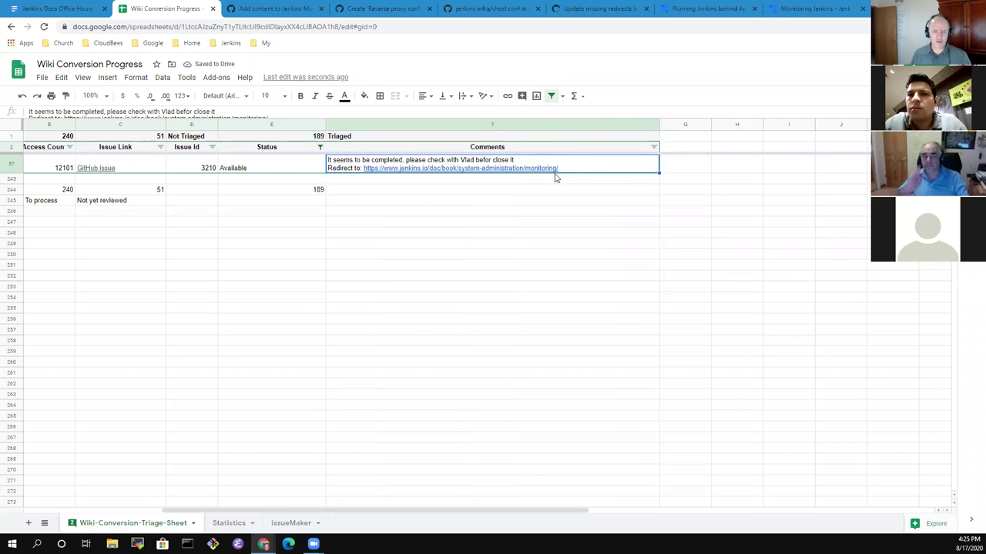
mouse_move(522, 169)
click(408, 186)
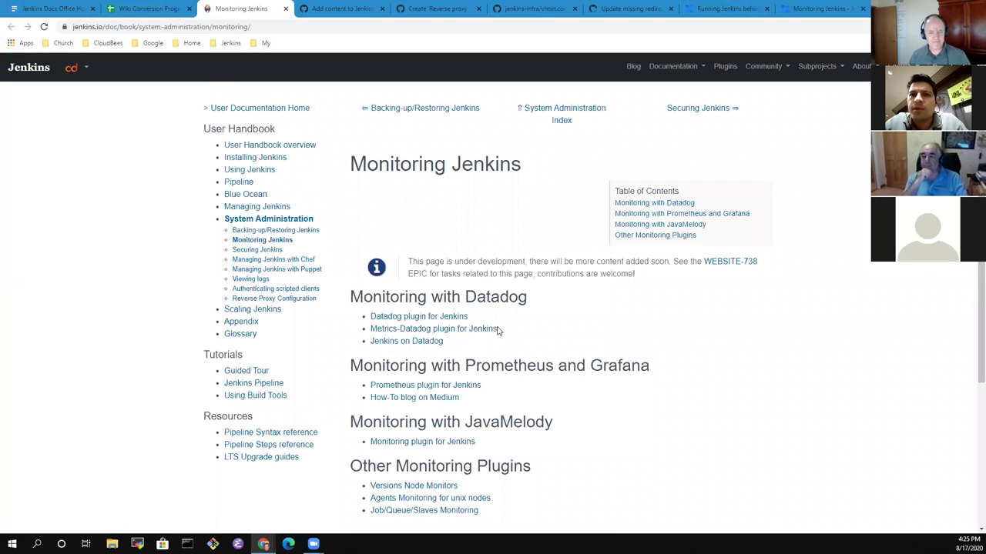
click(155, 13)
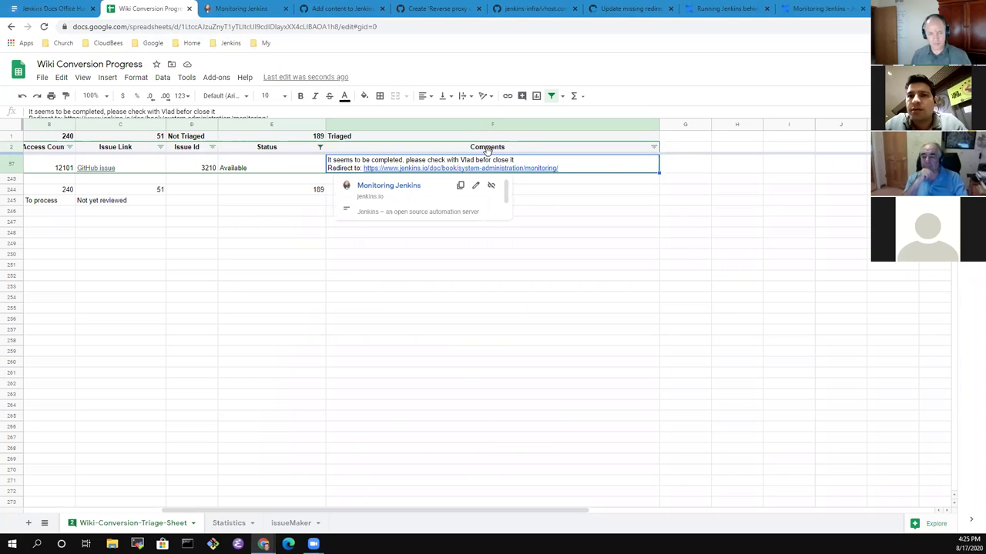
Undo the recent row 57 edits so its Comments cell is empty.
key(Page_Down)
key(ctrl+z)
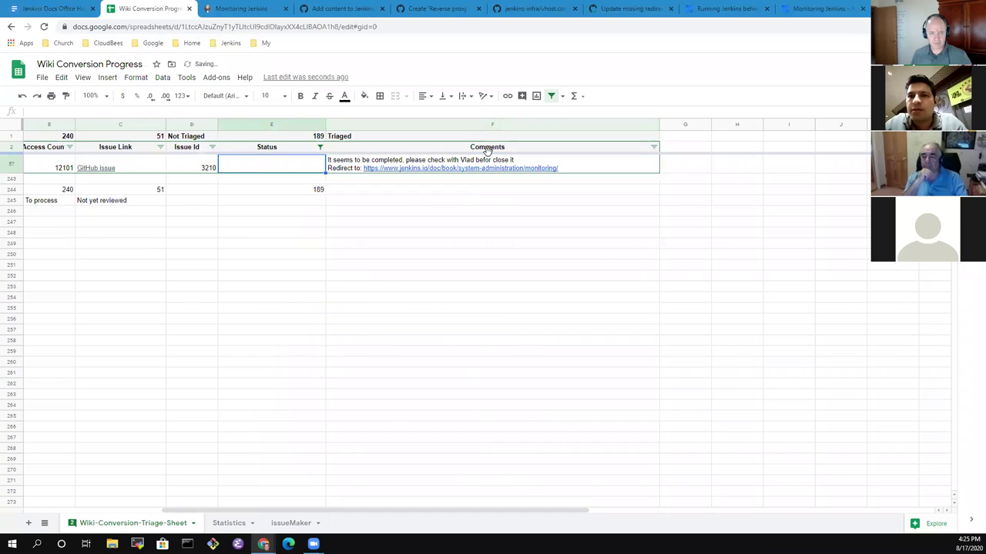
key(ctrl+z)
key(ctrl+z)
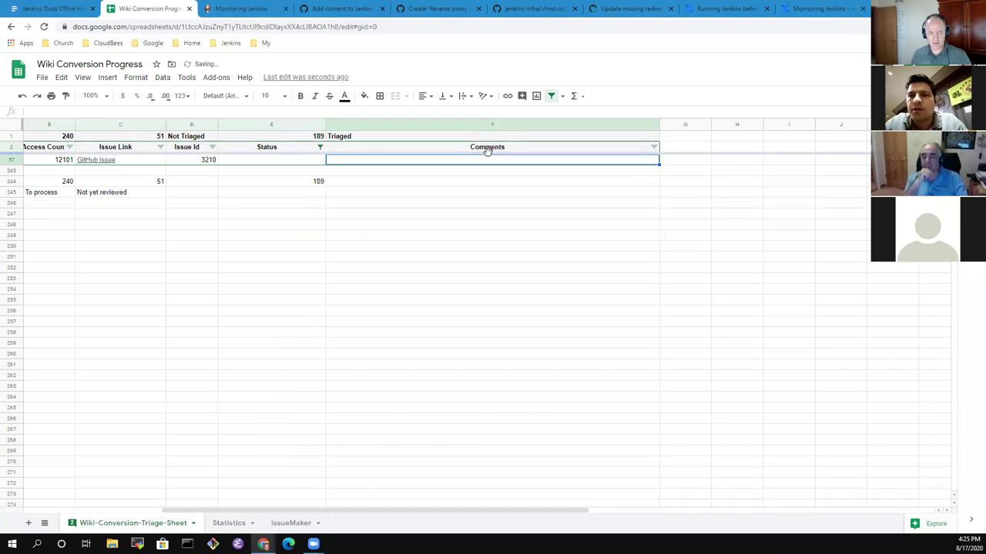
key(Left)
key(Left)
key(Left)
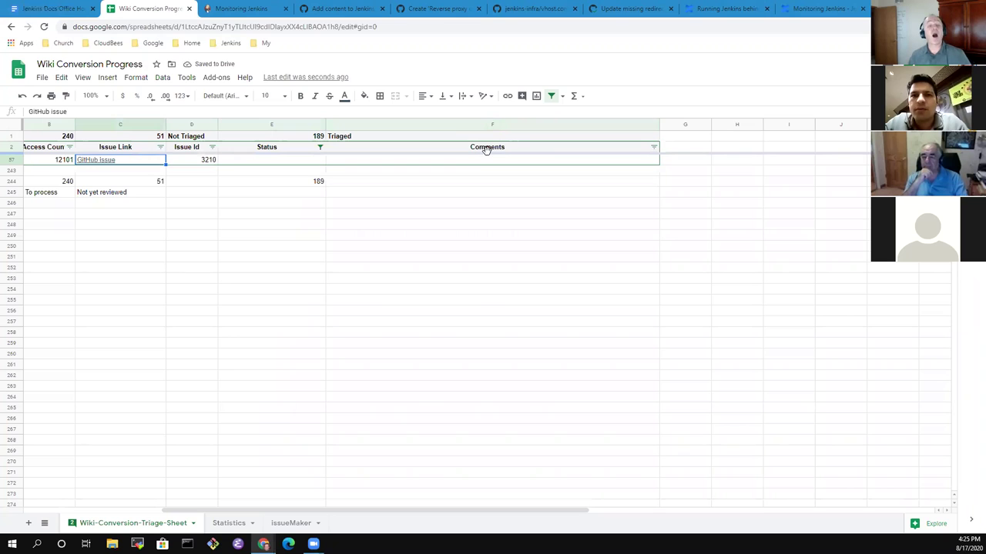
click(387, 161)
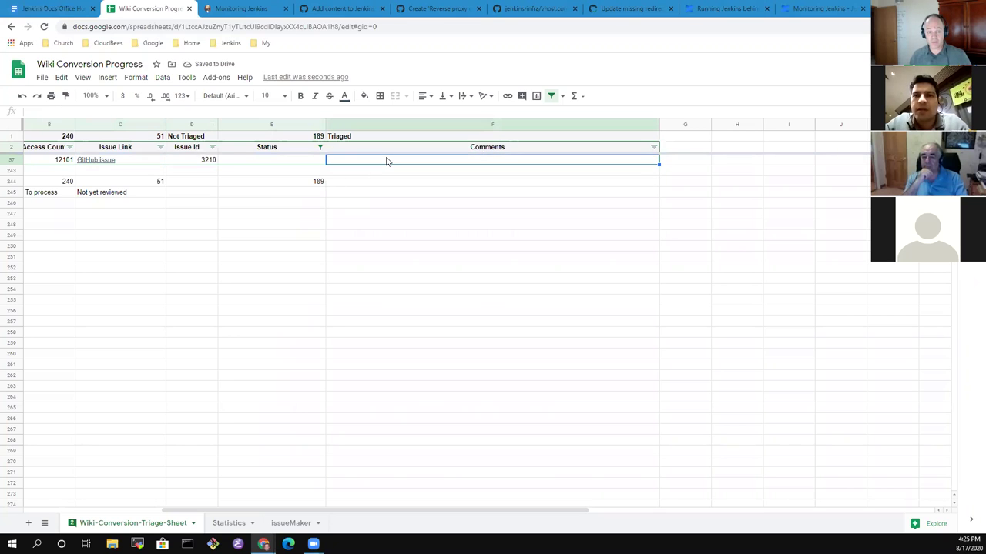
Re-enter Available in E57 and open GitHub issue 3210 from C57's link.
key(Left)
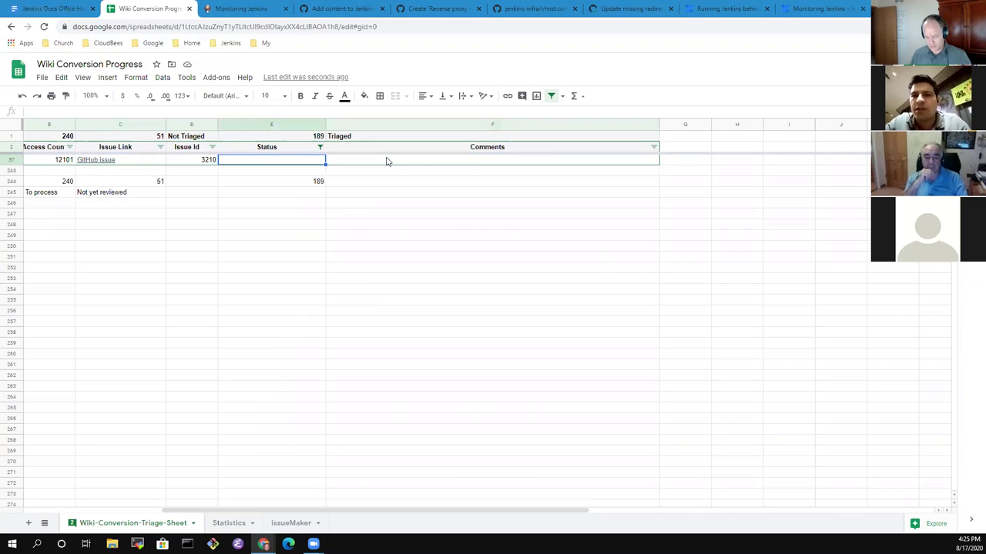
text(Available)
key(Tab)
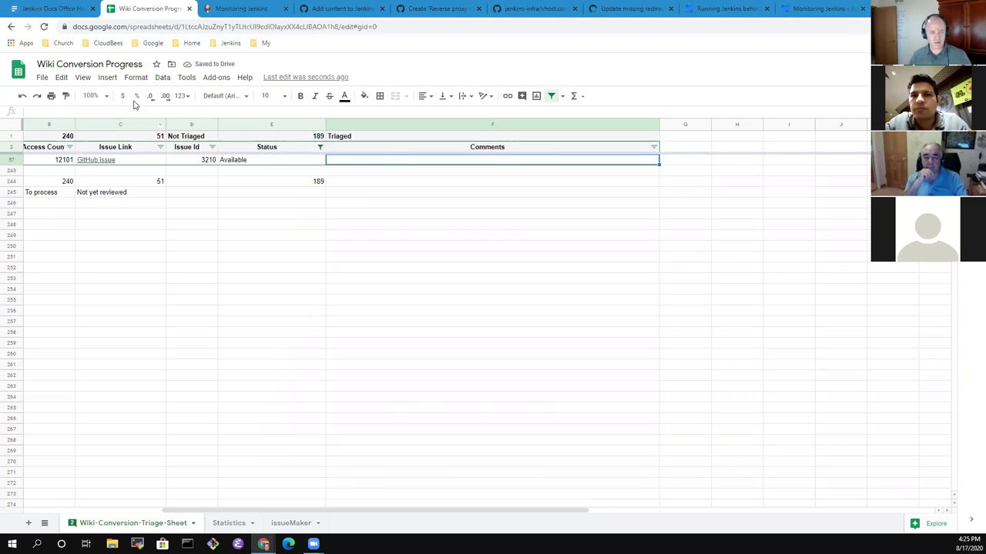
click(95, 161)
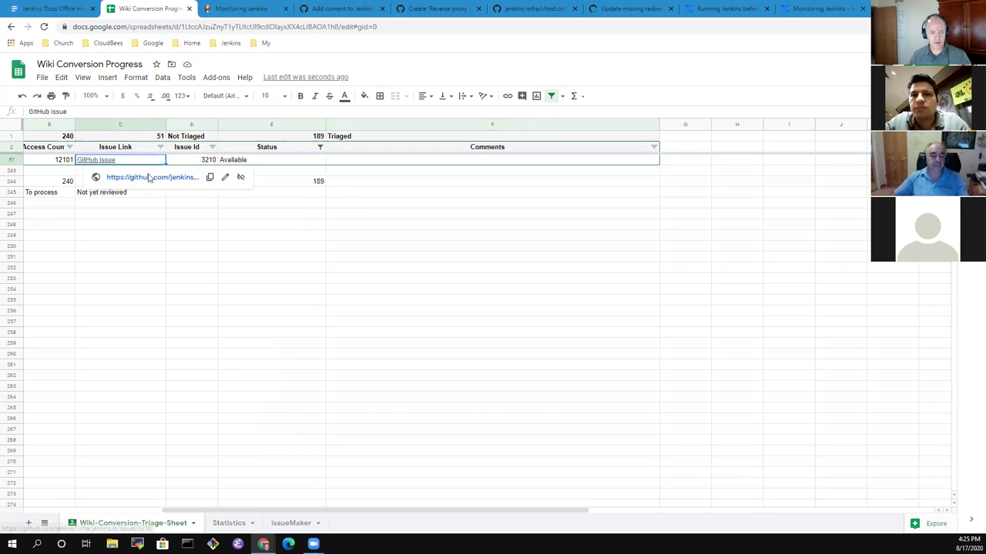
click(149, 178)
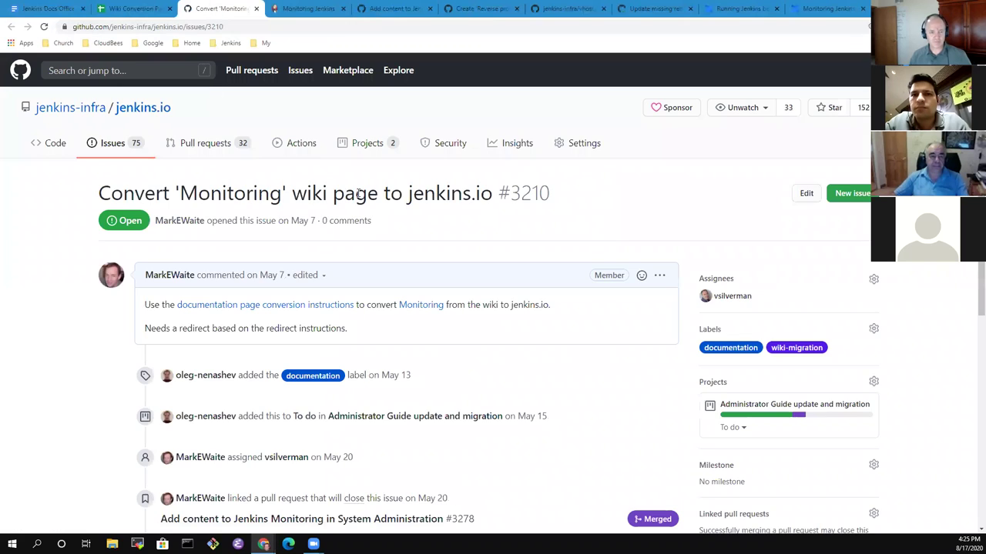
Unlink pull request #3278 from GitHub issue #3210's Linked pull requests.
scroll(758, 397, down, 3)
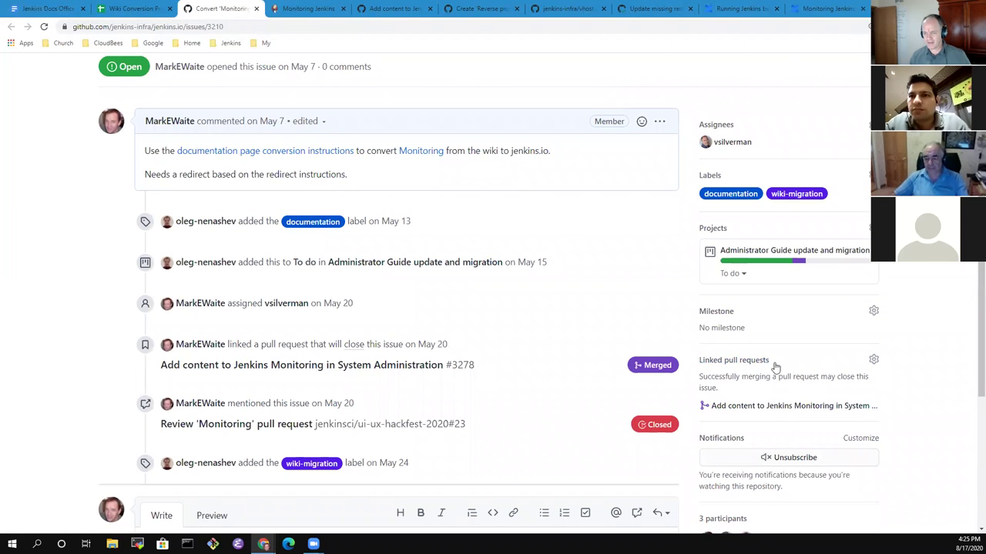
click(873, 361)
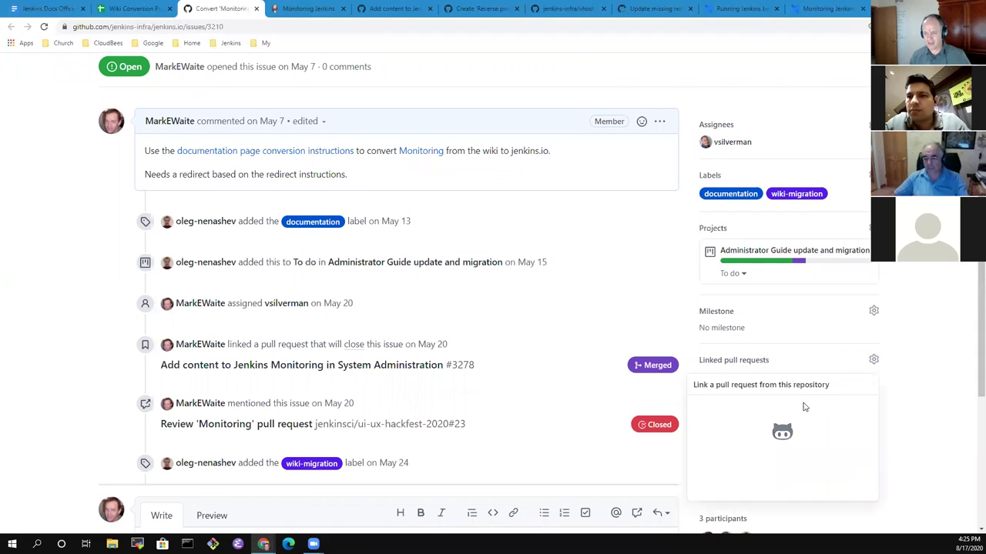
click(695, 442)
click(920, 424)
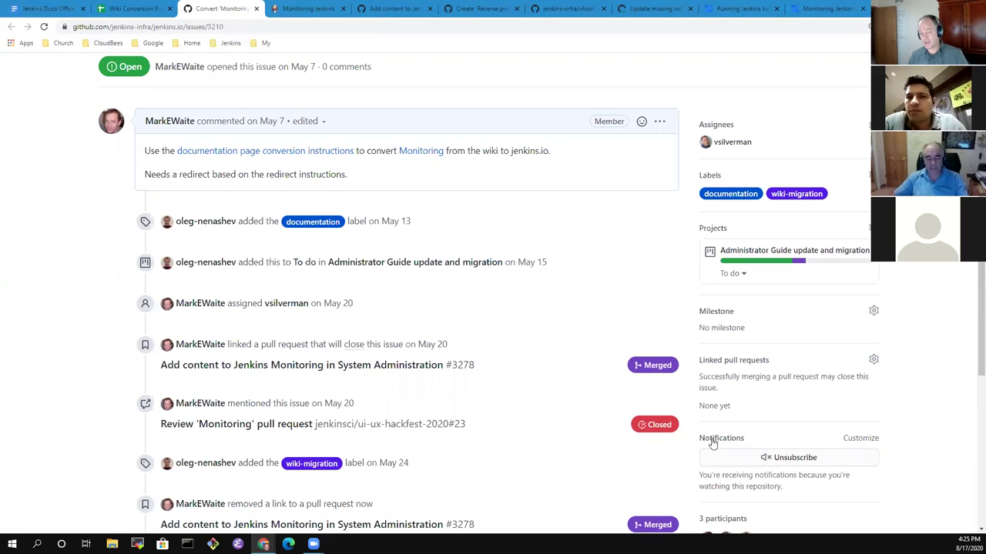
scroll(245, 247, down, 3)
click(229, 356)
scroll(243, 262, up, 5)
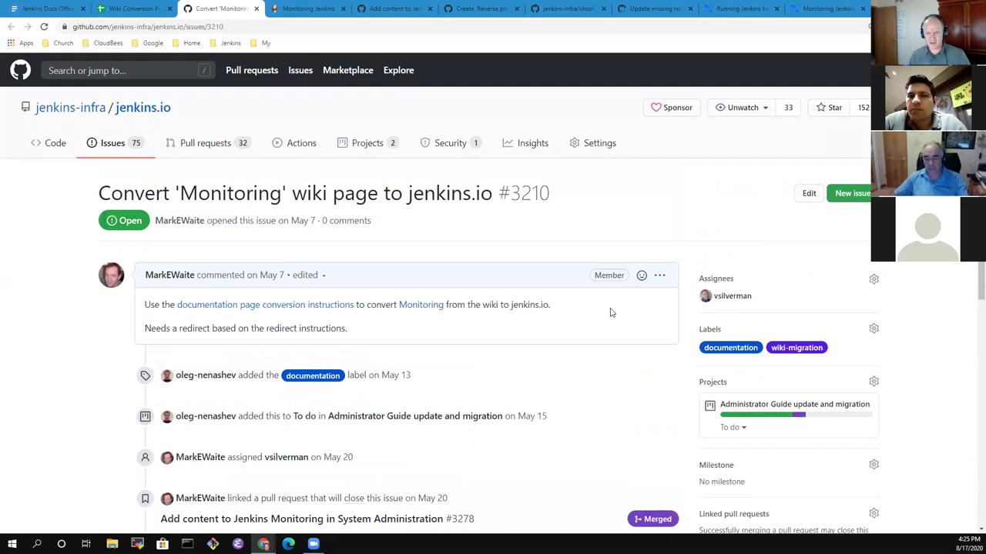
Edit the issue description, adding a new line 'The "monitoring" concept in this page' after paragraph one.
click(661, 277)
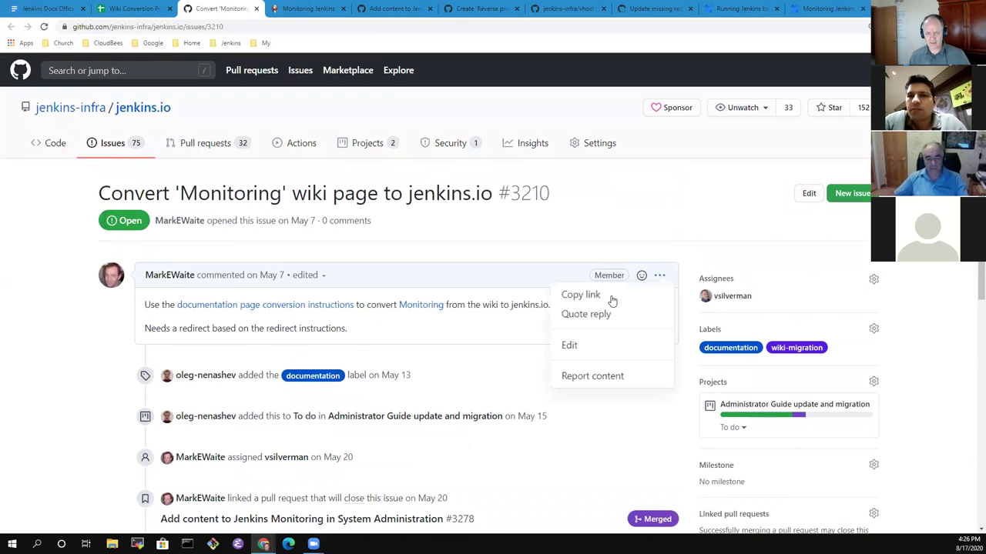
click(591, 345)
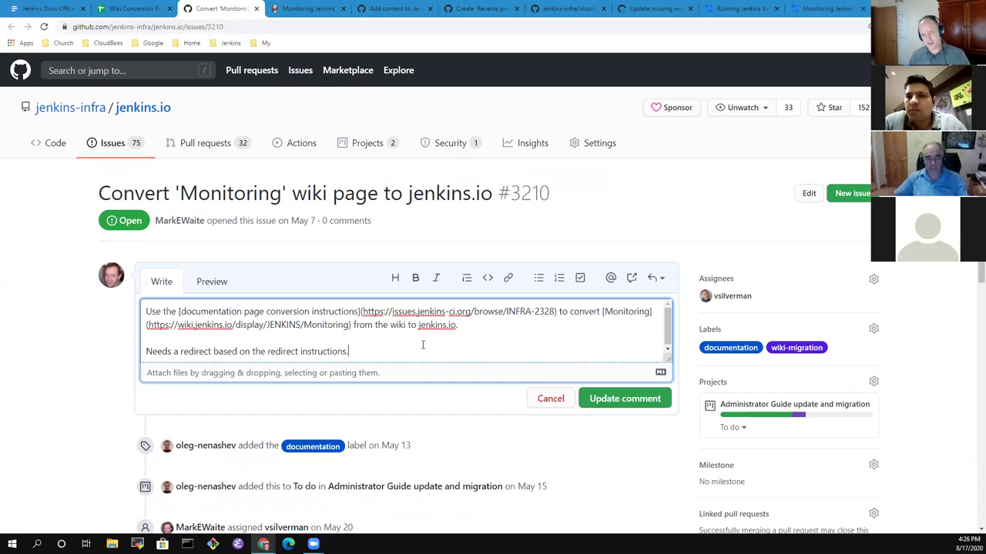
click(479, 334)
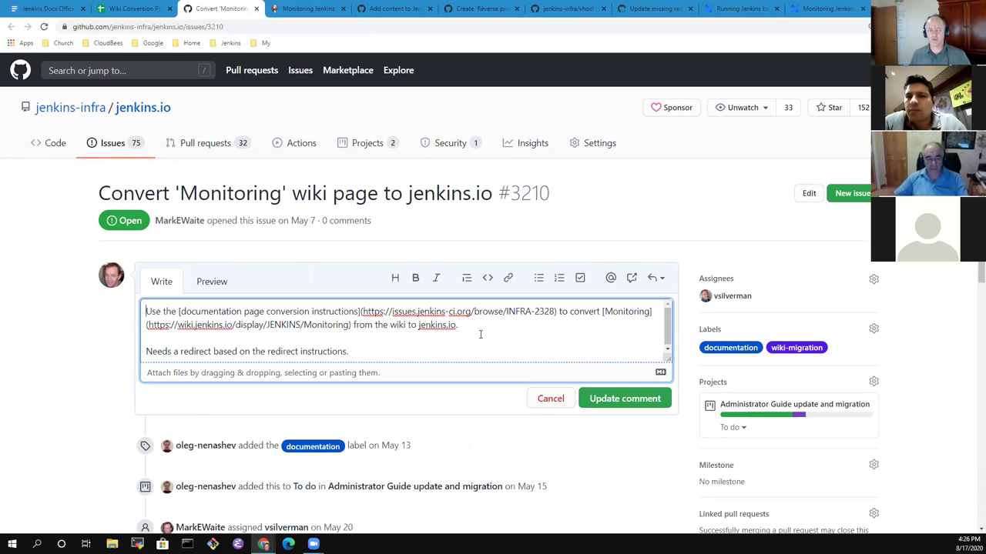
key(ctrl+End)
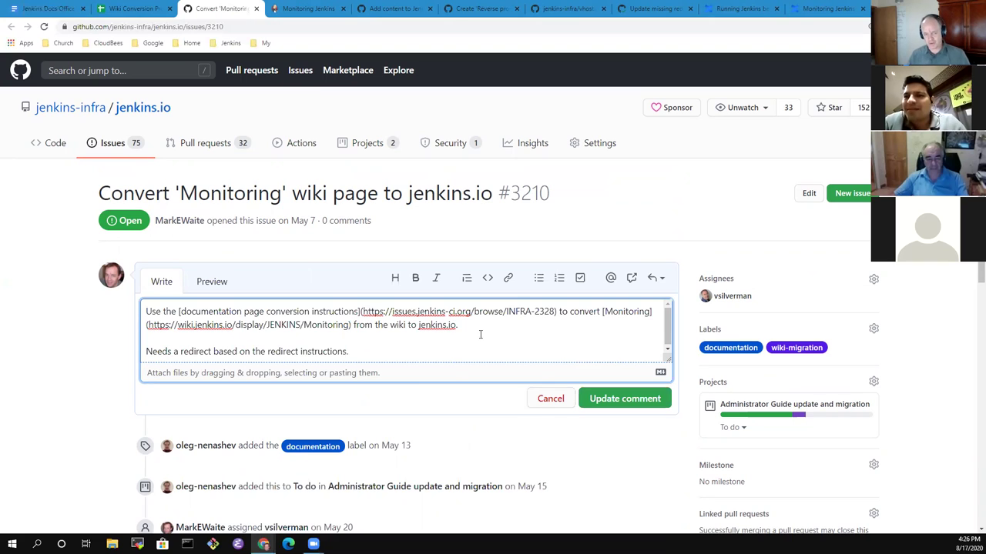
key(Up)
key(Up)
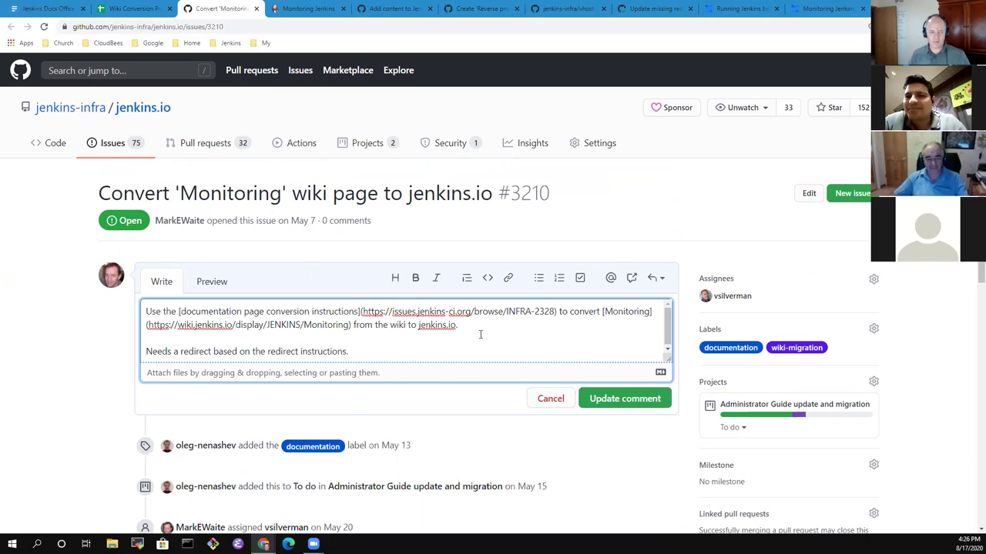
key(Return)
key(Return)
text(The )
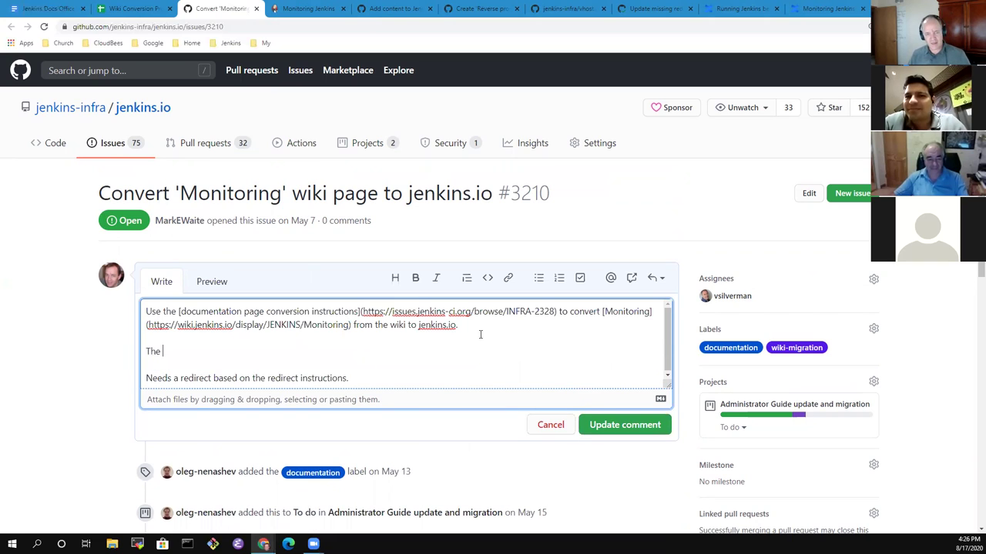
text("monitoring)
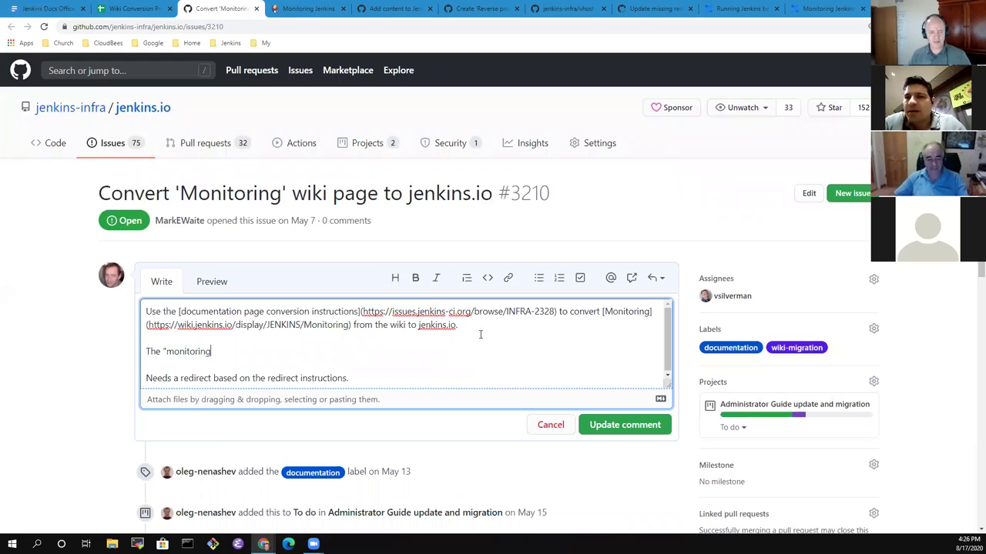
text(" concept in)
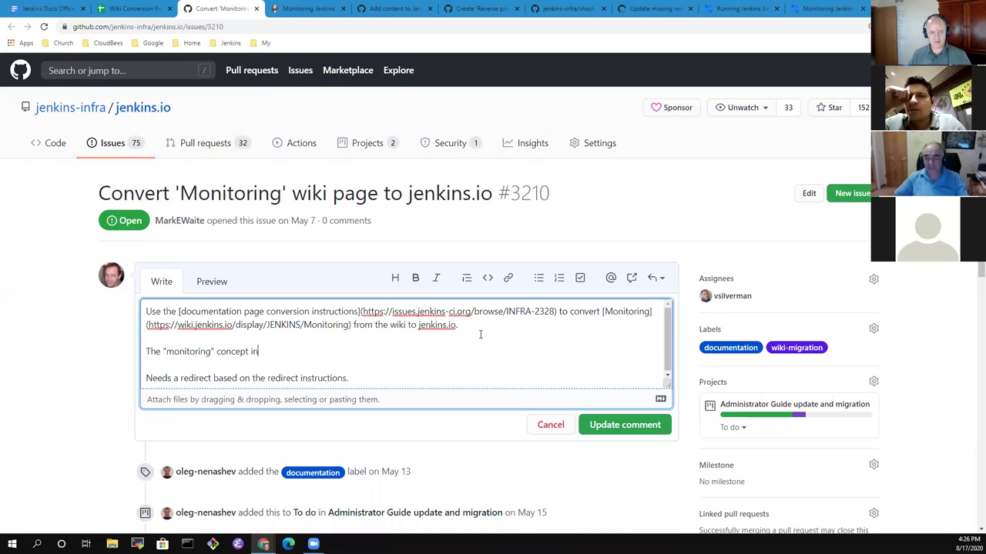
text( this page)
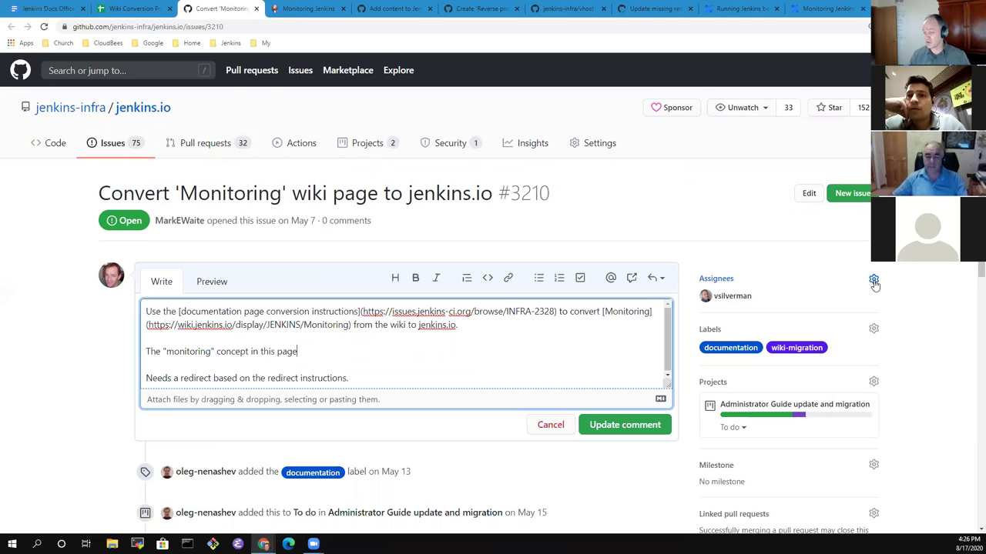
Clear all assignees from issue #3210 and return to the description text.
click(873, 281)
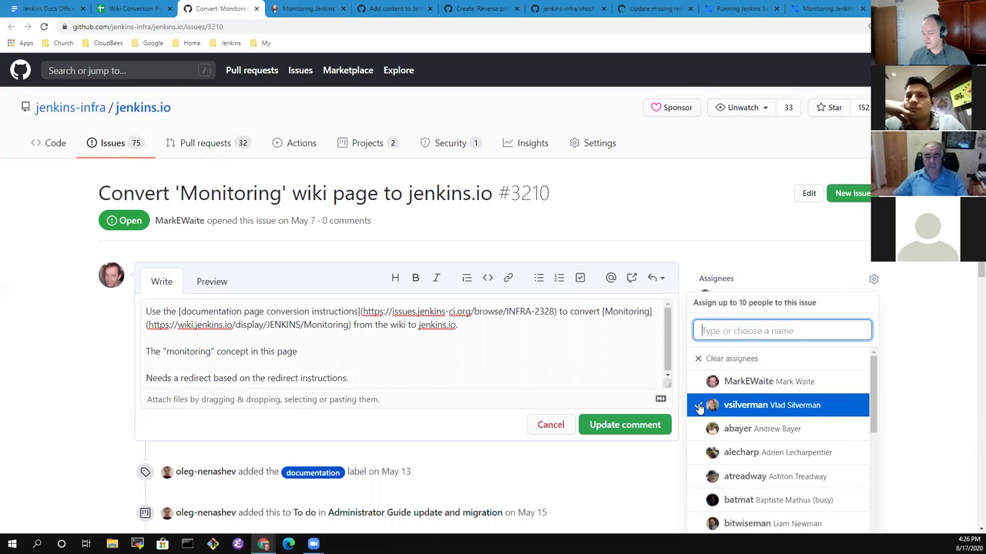
click(703, 360)
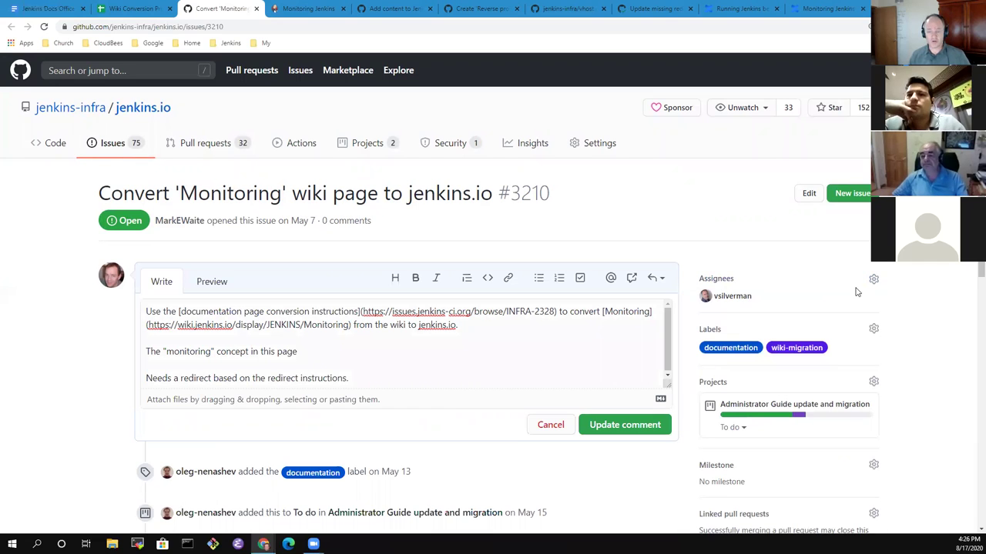
click(361, 363)
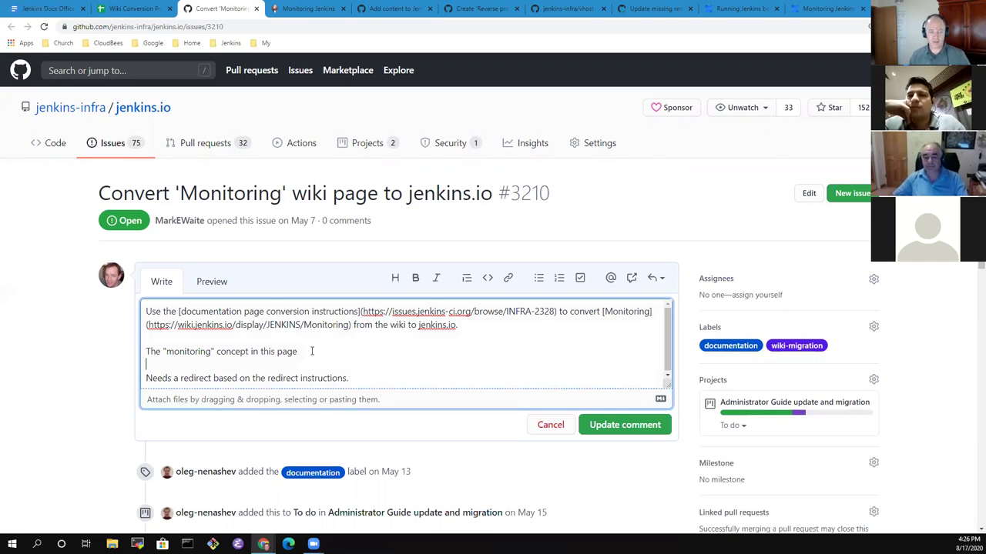
Continue the line about developers being notified of job status, with a failing-test example.
text(is related)
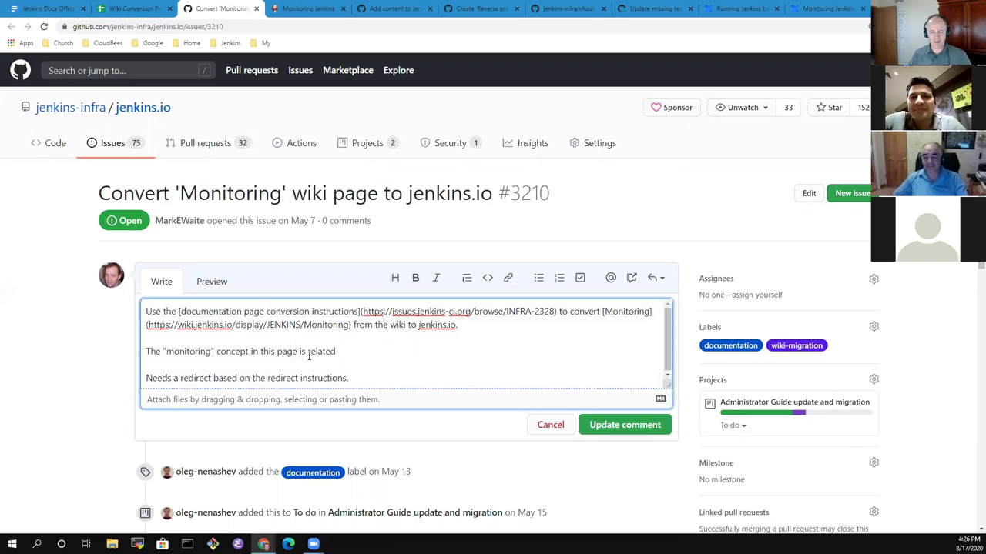
text(to )
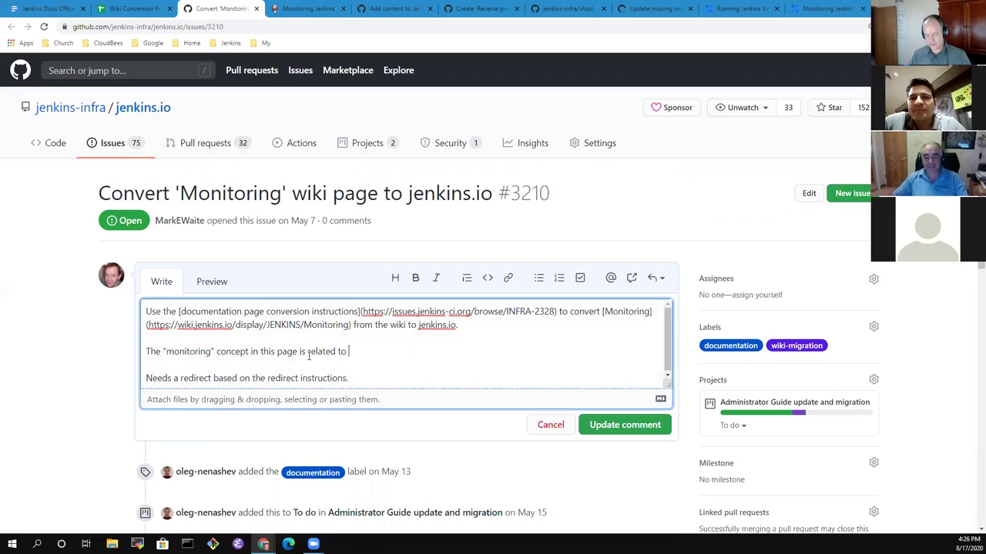
text(developers )
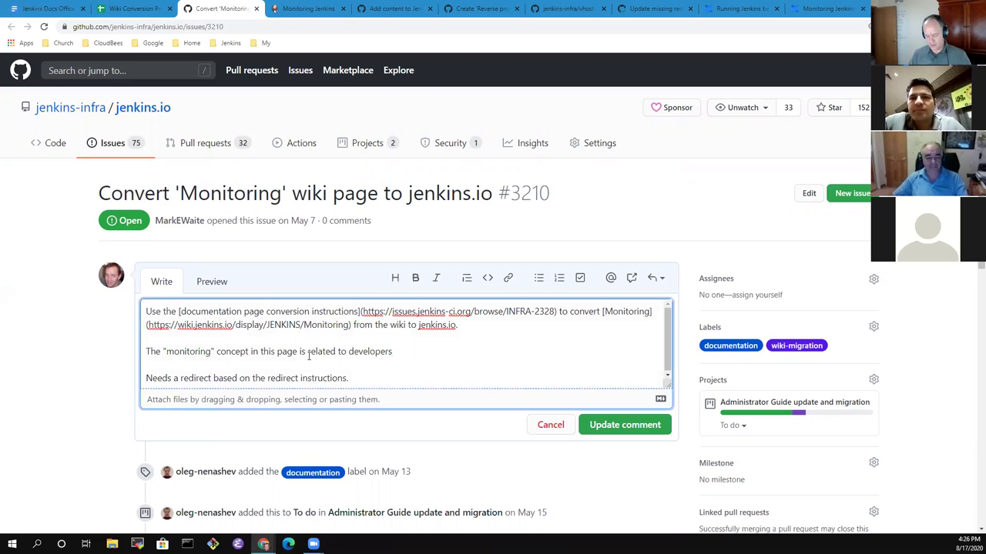
text(being notified of a change)
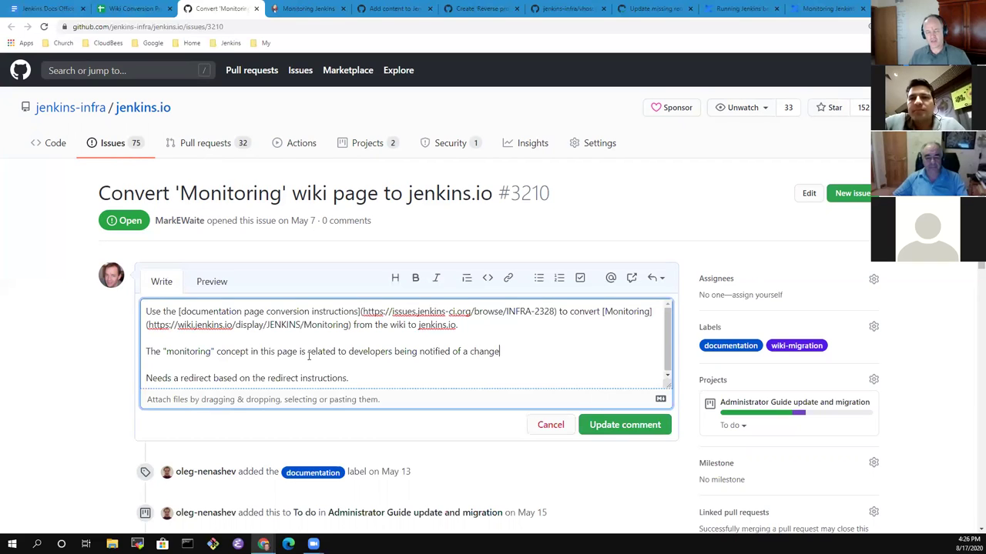
text(of status )
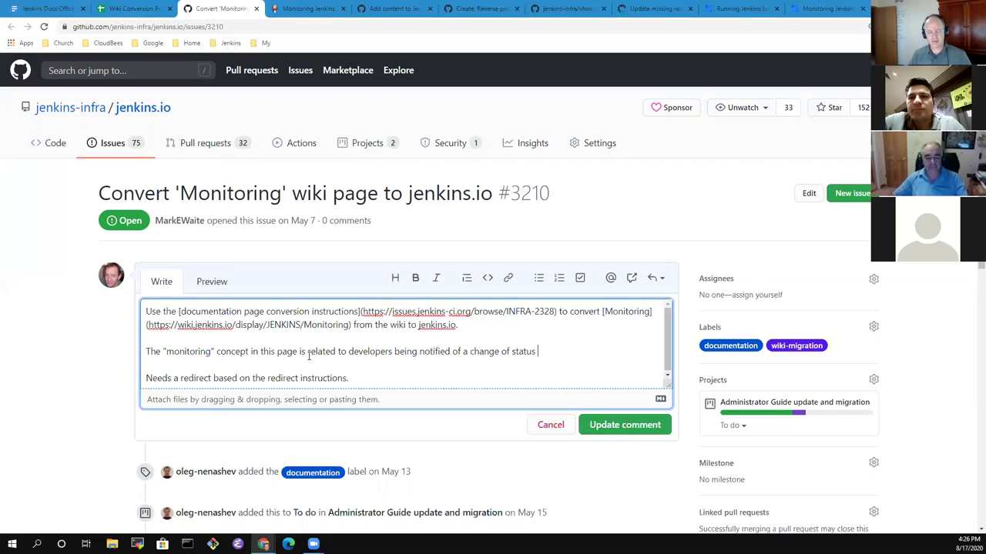
text(in one of th)
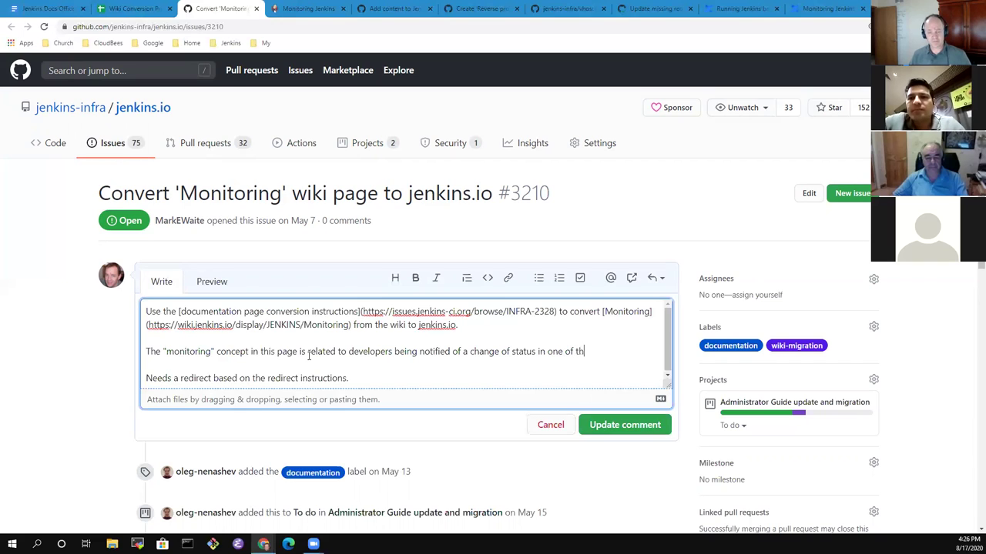
text(eir jobs.  Fo)
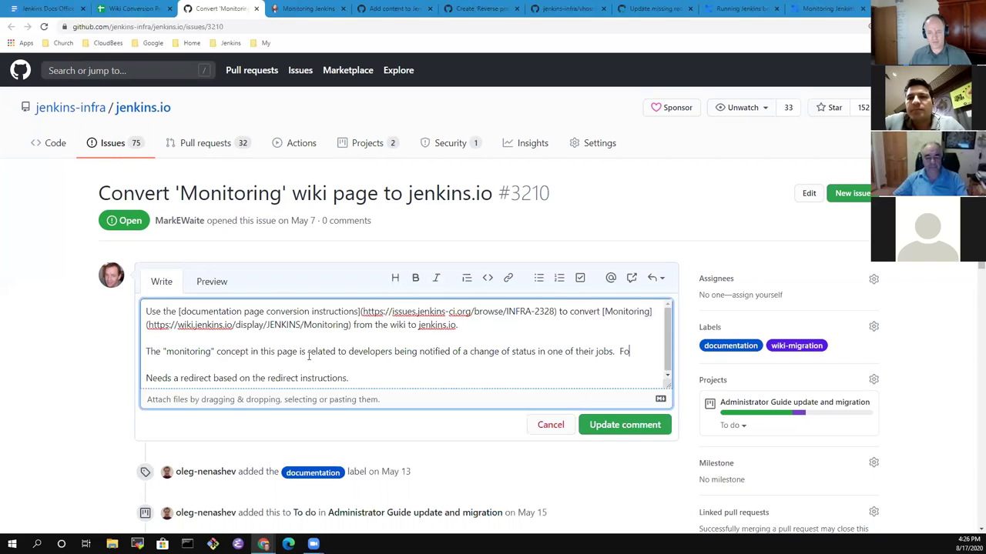
text(r example)
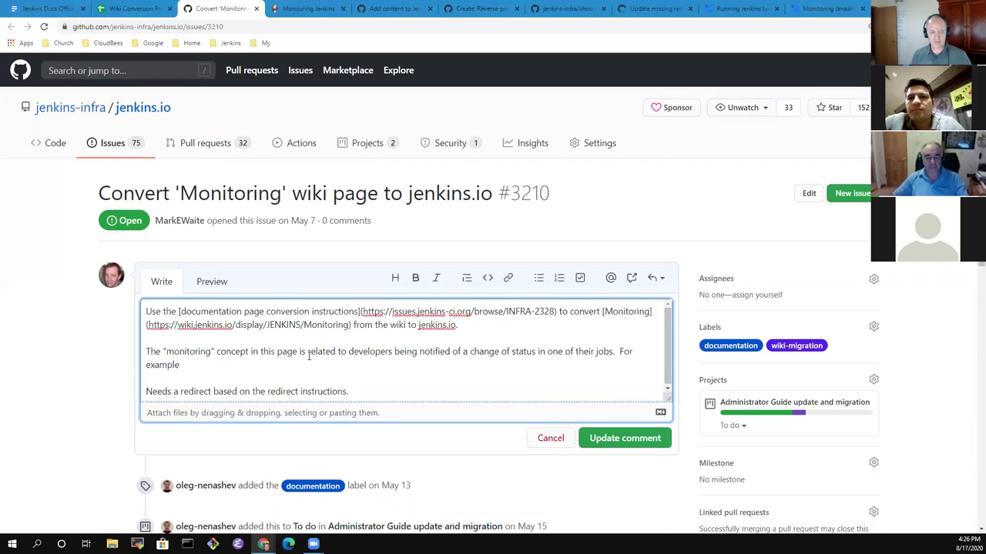
key(Up)
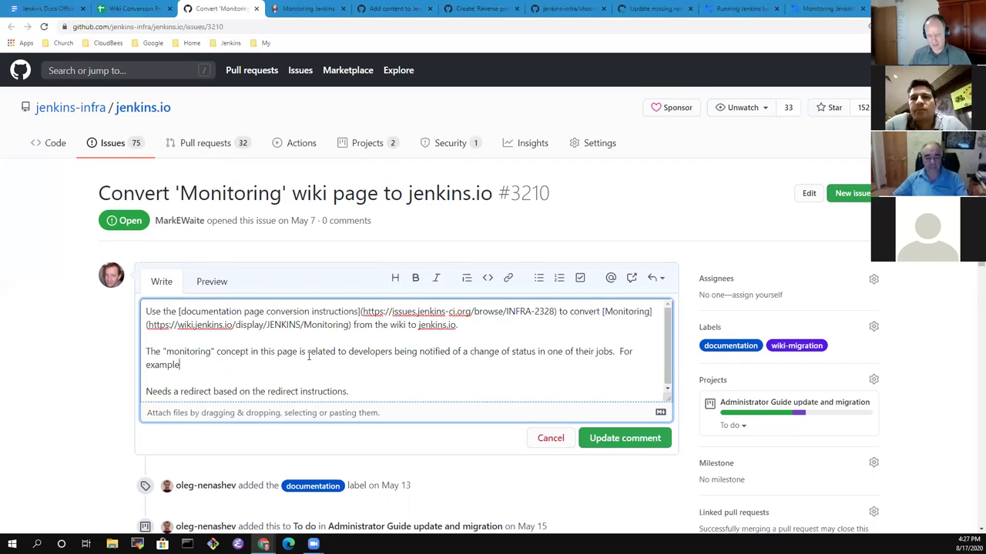
text(if a test )
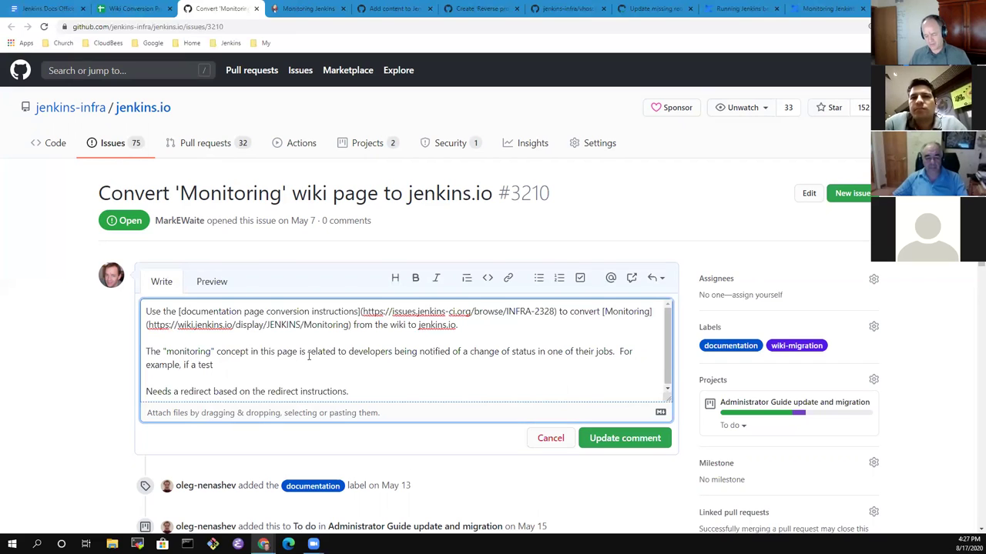
text(fails in a job, the)
key(BackSpace)
key(BackSpace)
key(BackSpace)
key(BackSpace)
key(BackSpace)
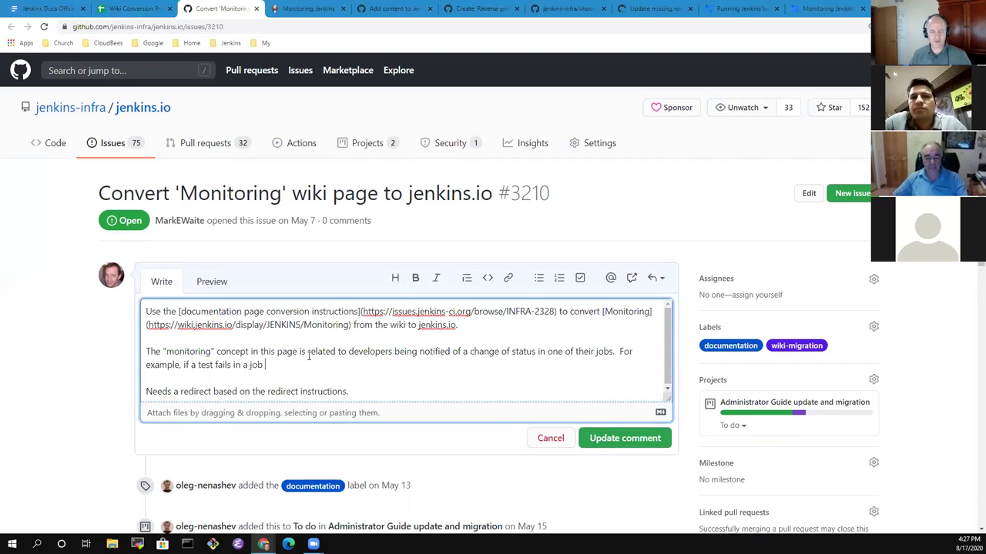
text(from a revent)
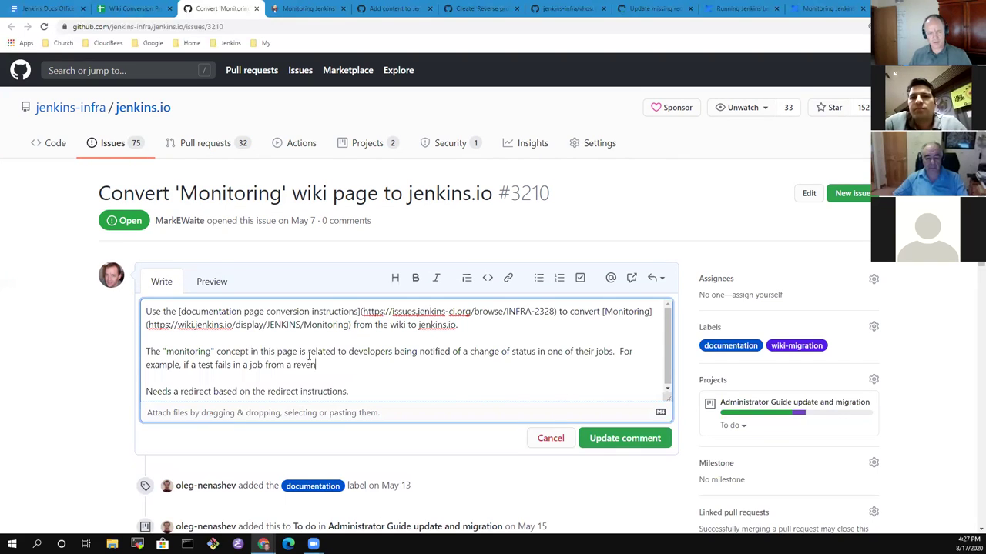
key(BackSpace)
key(BackSpace)
text(cent change, the )
text(develope)
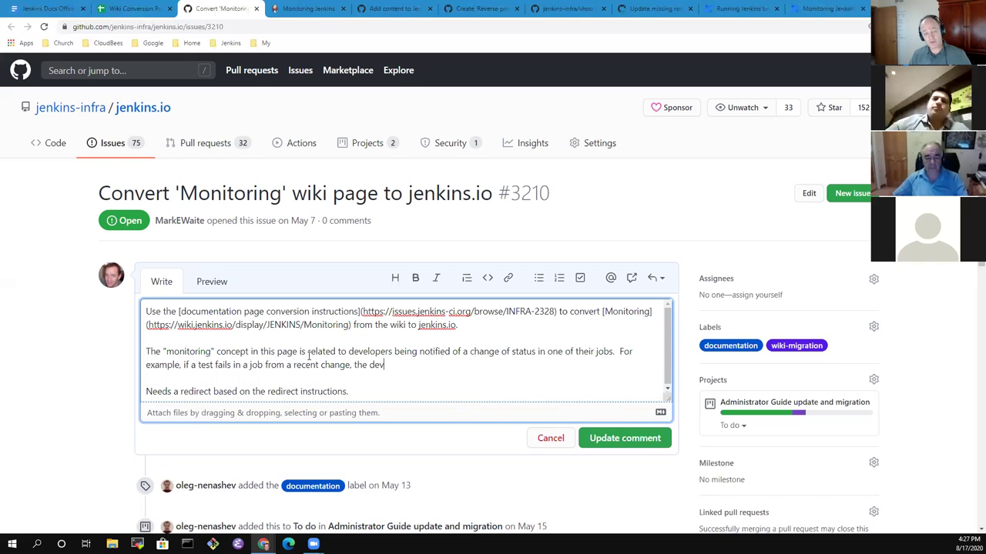
text(r needs to investigate whyt t)
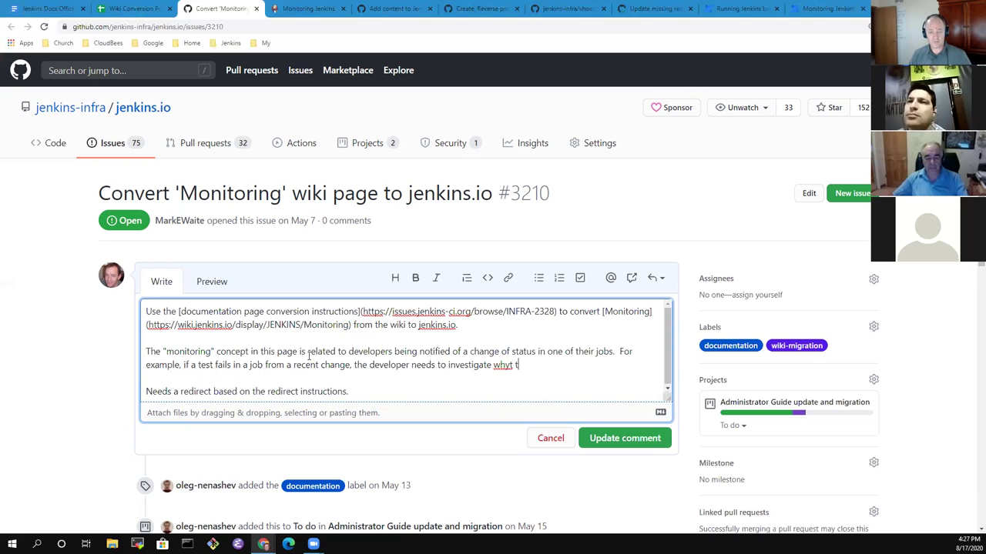
key(BackSpace)
key(BackSpace)
text(the failure happened.)
Retarget the description to a new jenkins.io page titled "Notifying Users".
key(Up)
key(Up)
key(Up)
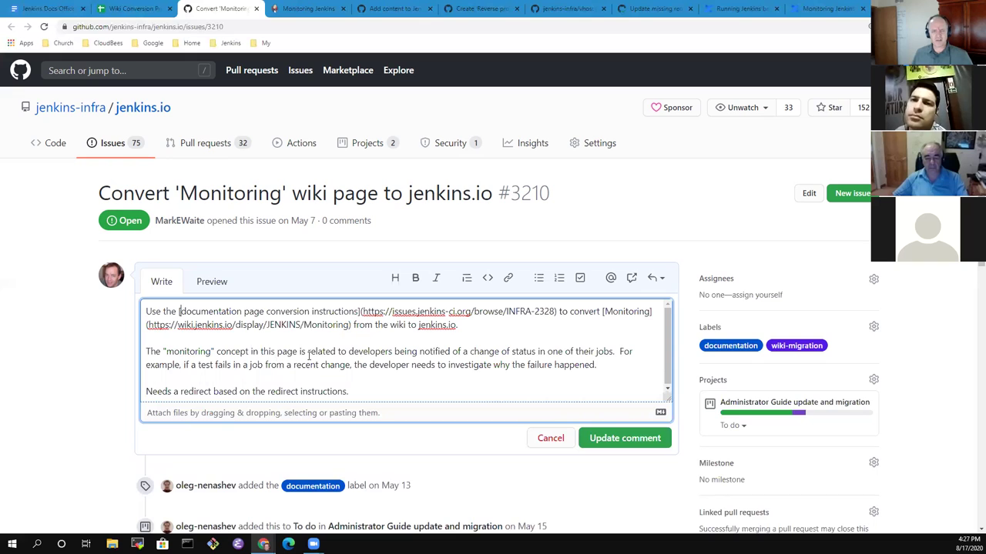
key(ctrl+Right)
key(ctrl+Right)
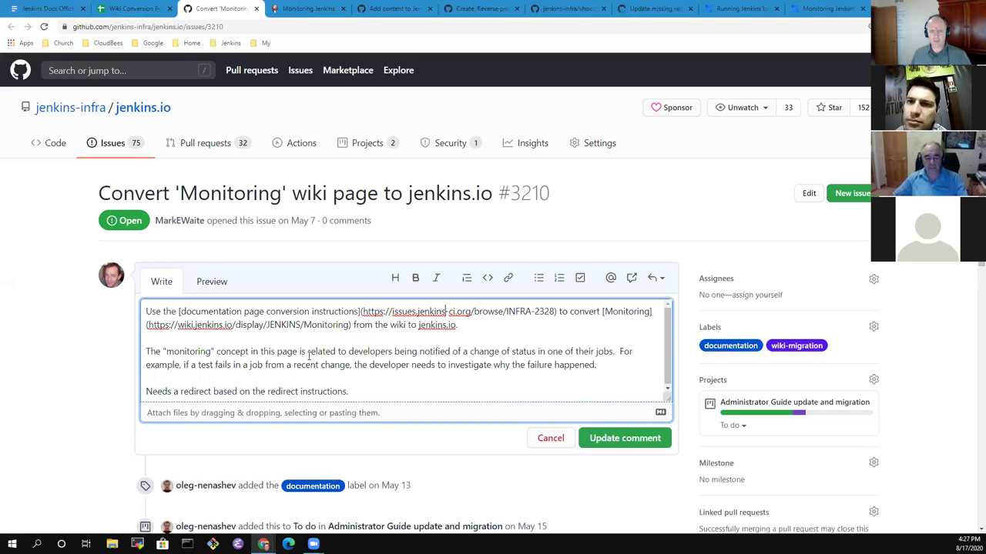
key(ctrl+Right)
key(ctrl+Right)
key(Down)
key(ctrl+Right)
text(a)
key(End)
key(BackSpace)
text(new)
key(End)
text(page .)
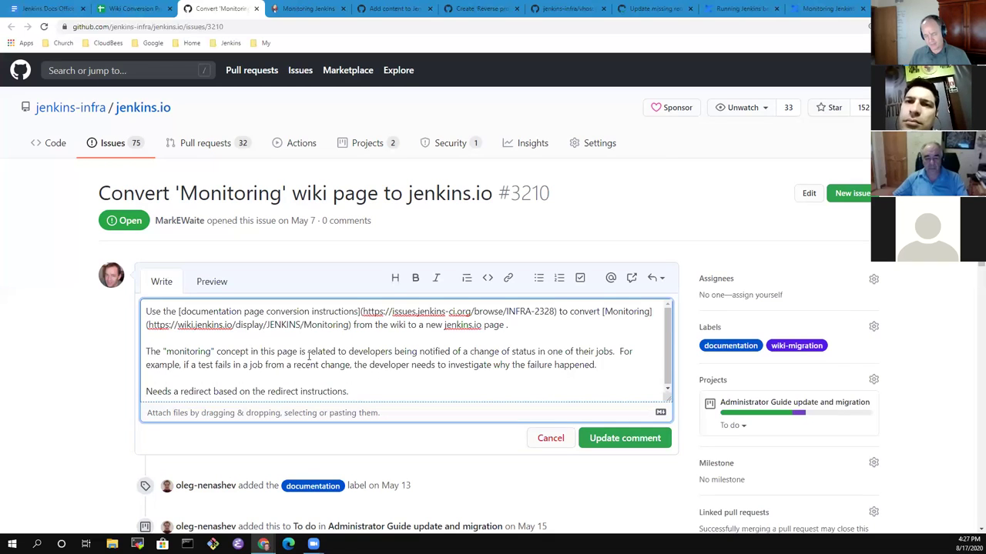
text("Noti)
text(fying Developer)
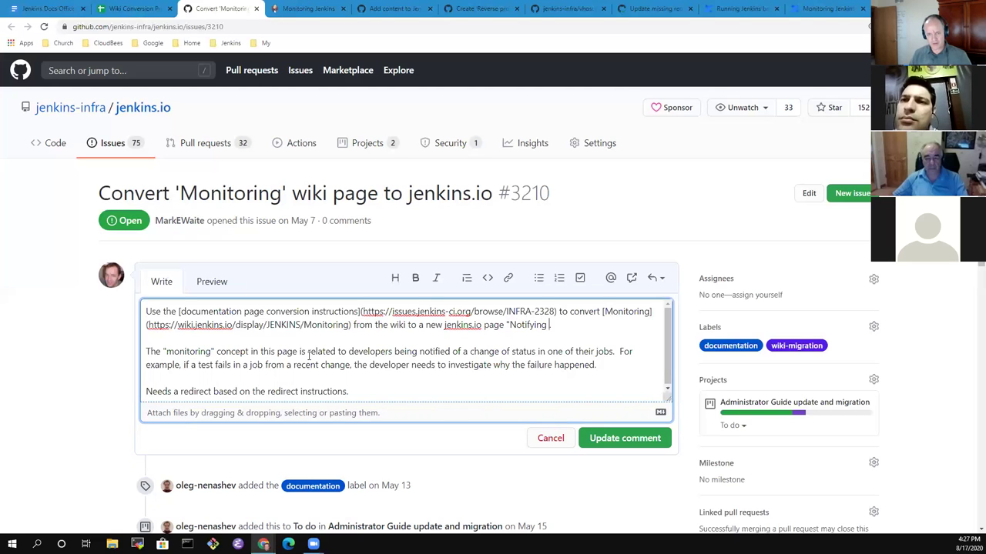
text(s of J)
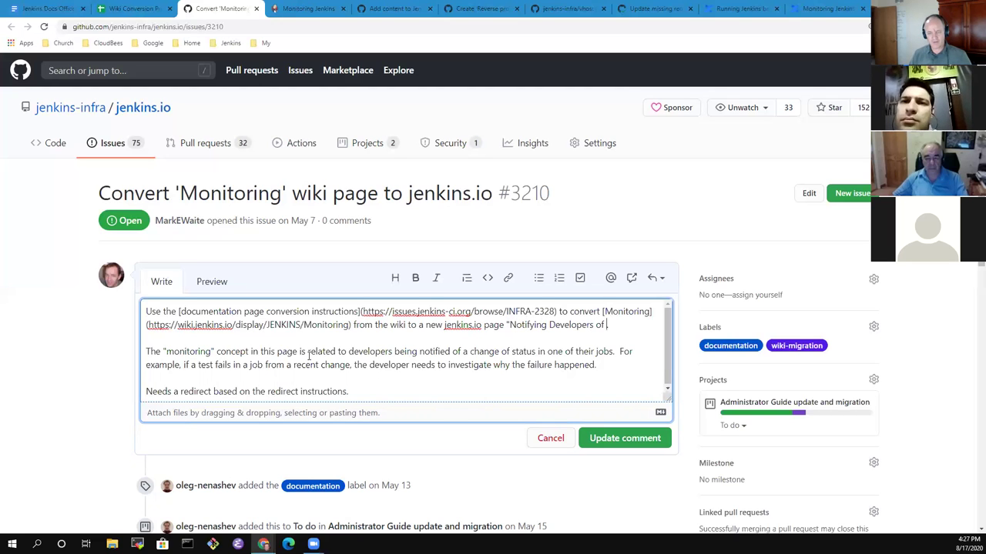
text(enkins)
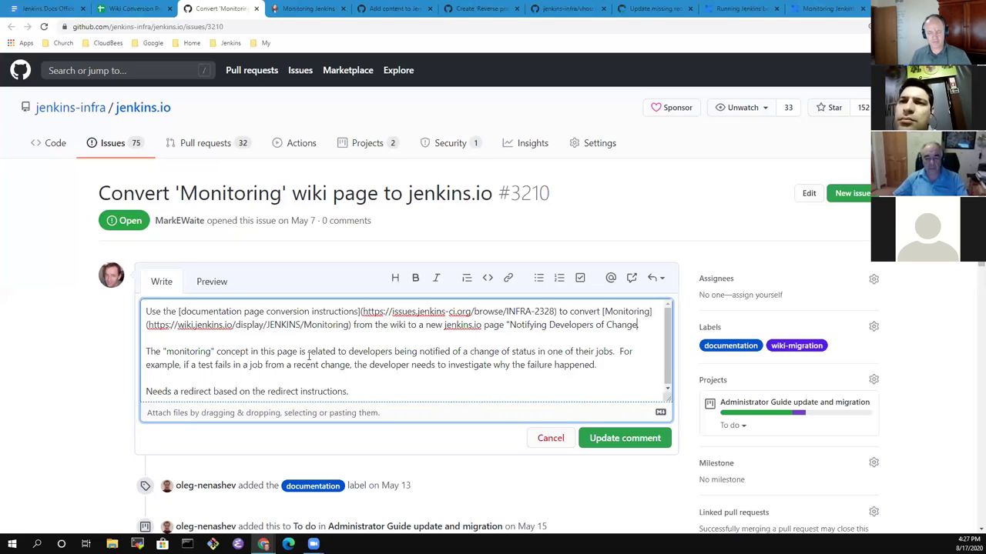
key(ctrl+BackSpace)
text(".)
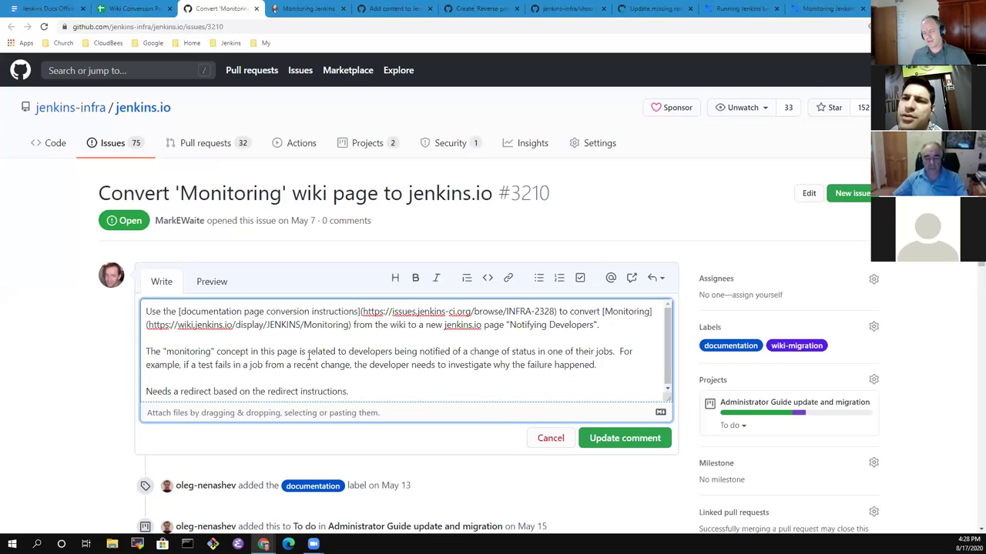
key(ctrl+shift+Left)
text(Users)
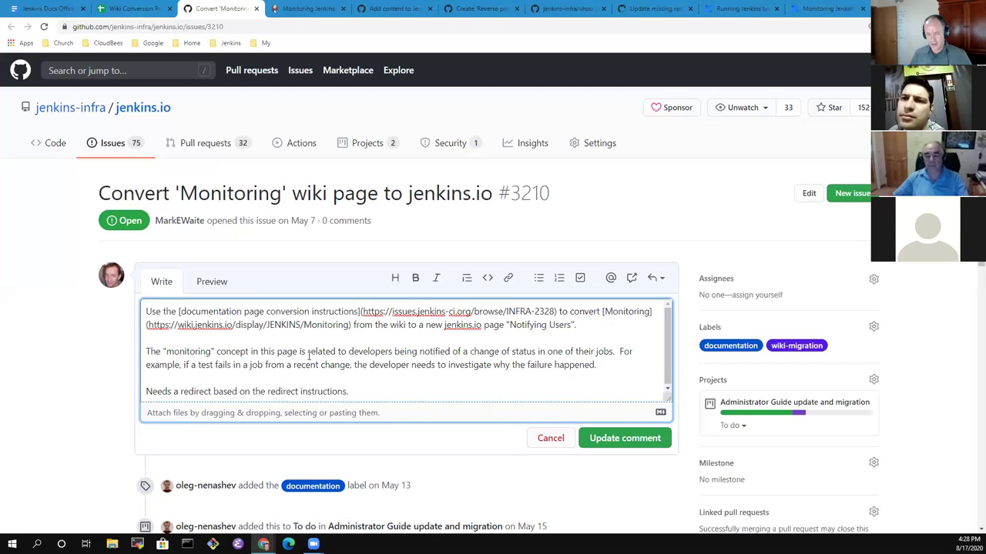
Add that the new page should describe desktop notification tools for status changes (success -> failure, etc.).
text(The new p)
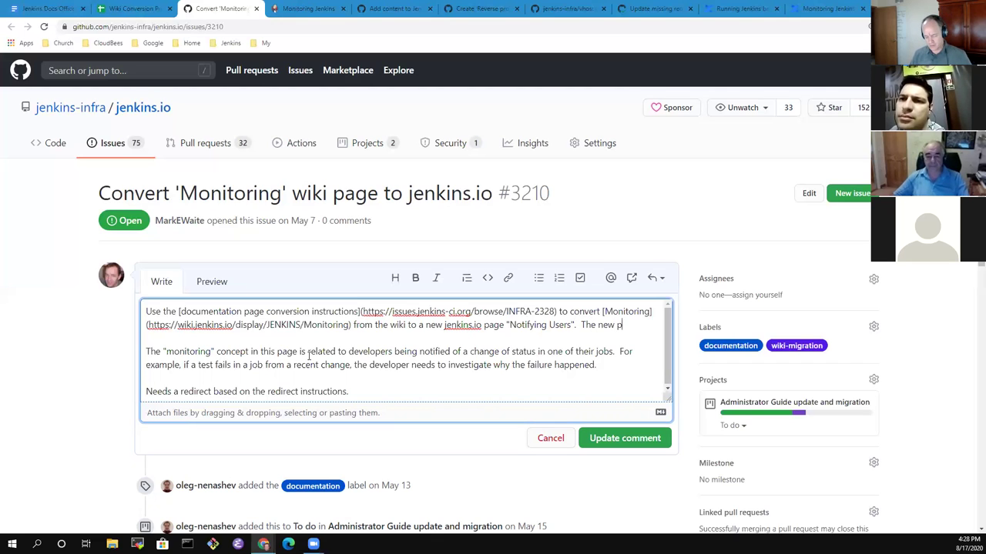
text(age would describe)
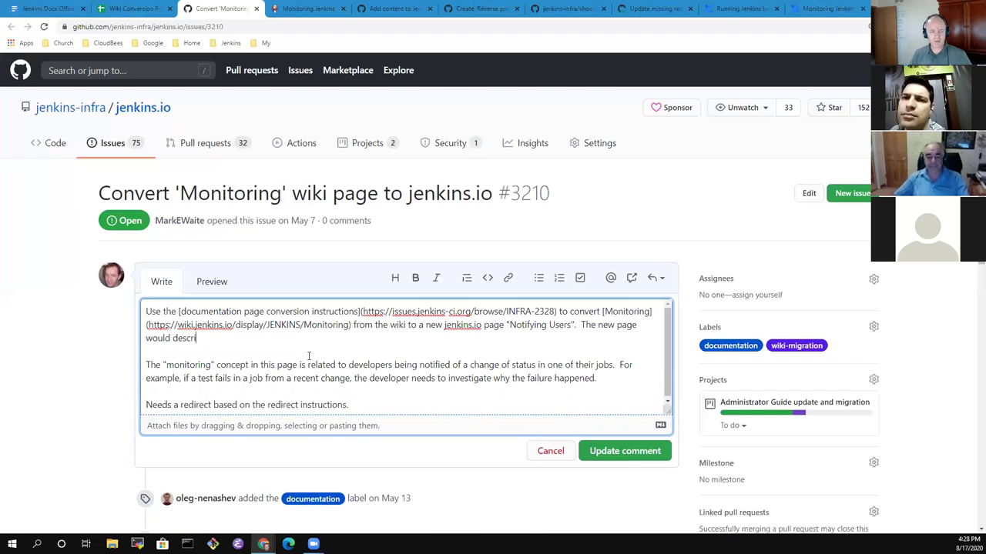
key(ctrl+BackSpace)
key(ctrl+BackSpace)
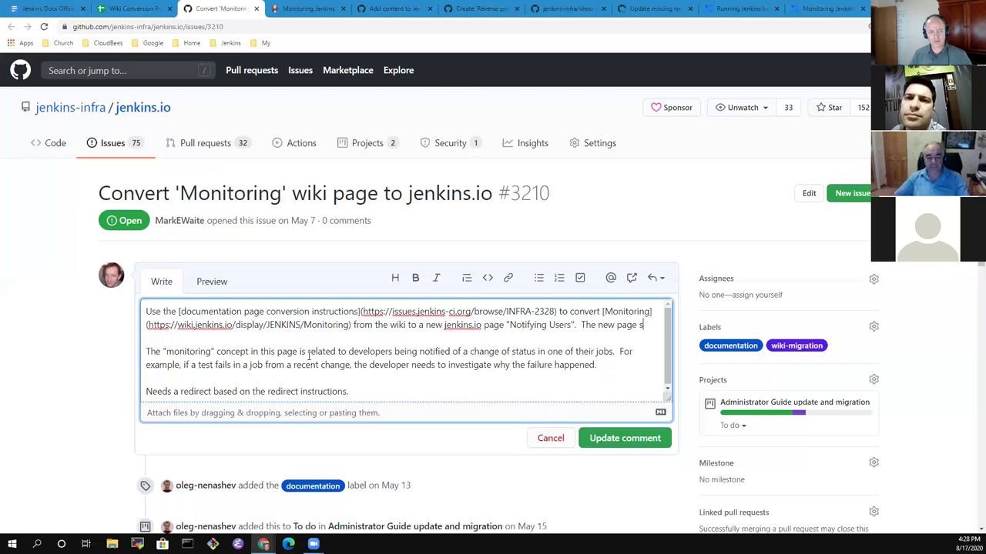
text(should describe the various tools available to provide desktop notifica)
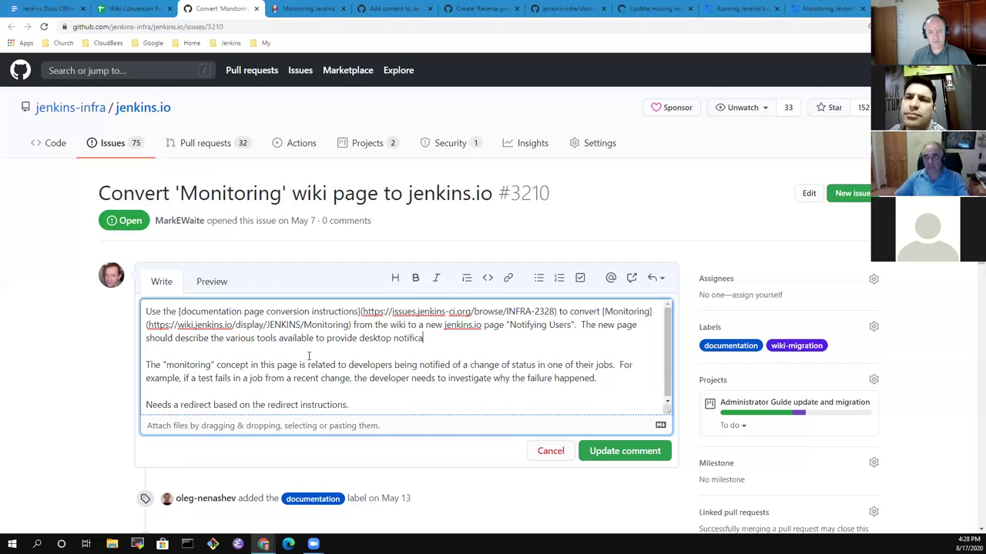
text(tion of )
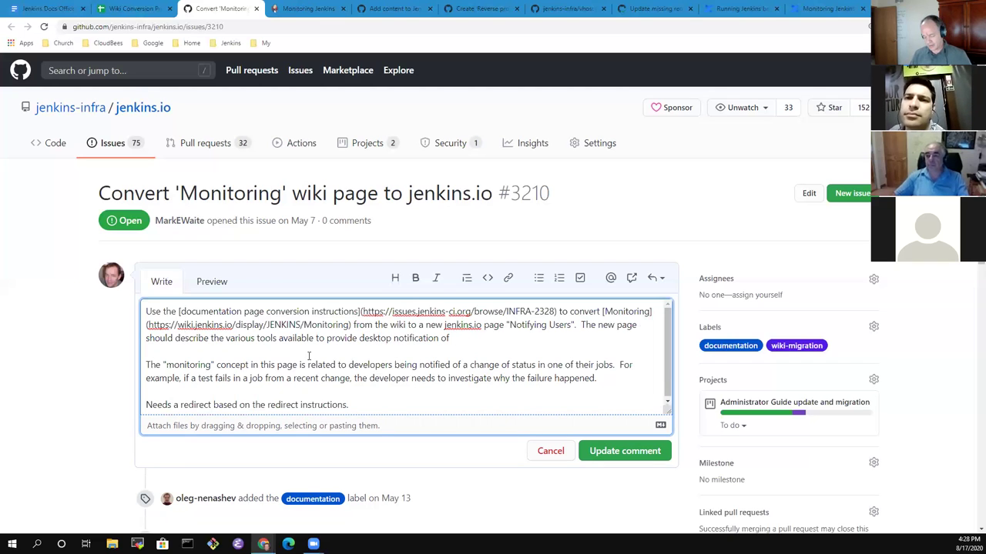
text(status chan)
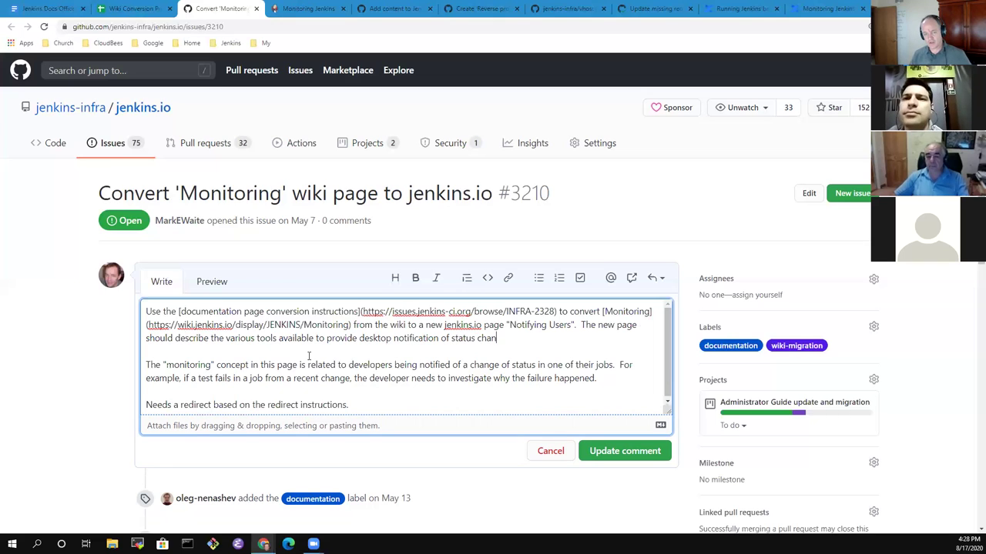
text(ges ()
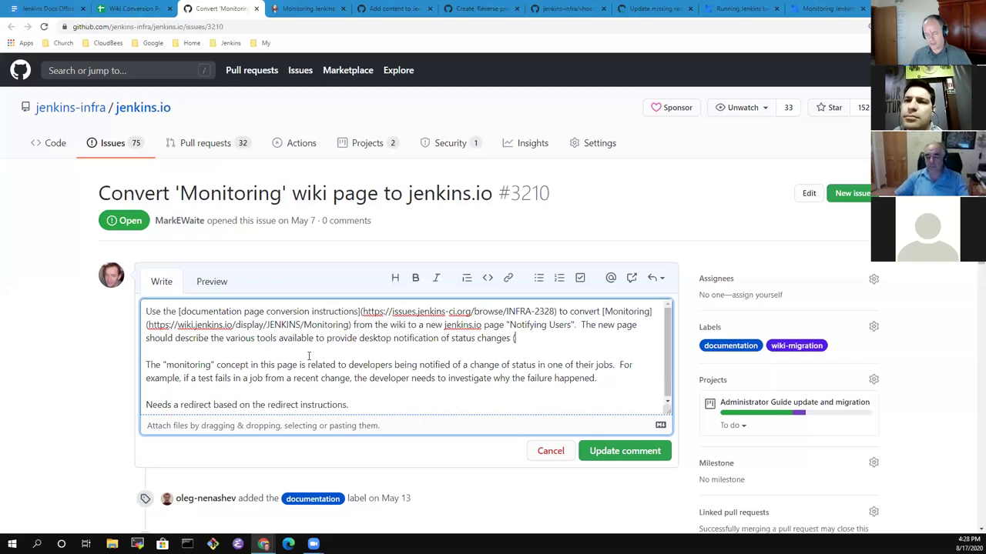
text(suu  The "monitoring" concept in th)
key(BackSpace)
key(BackSpace)
key(BackSpace)
key(BackSpace)
text(suu)
key(BackSpace)
key(BackSpace)
text(uccess -> failur)
key(BackSpace)
key(BackSpace)
key(BackSpace)
text(lure, success -> unstable, )
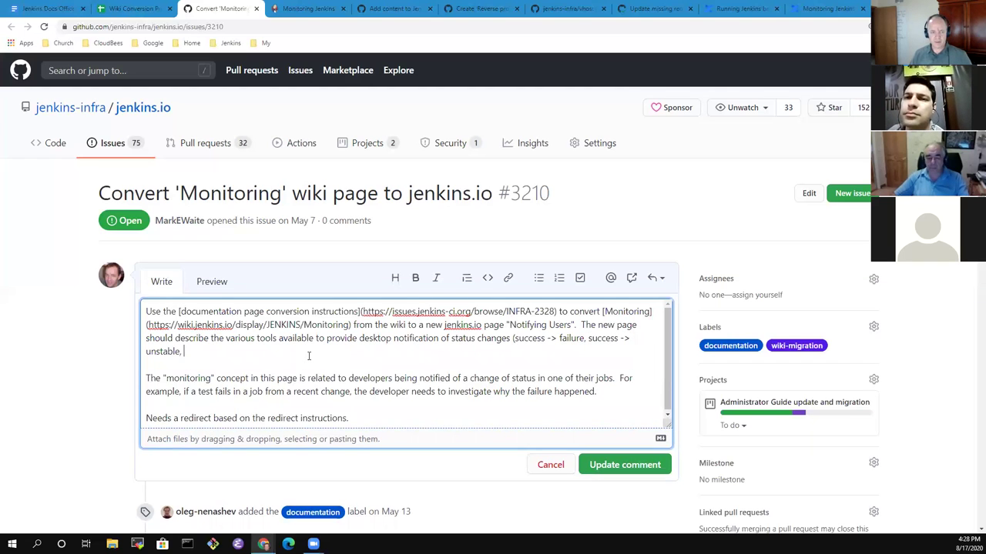
text(unstable -> )
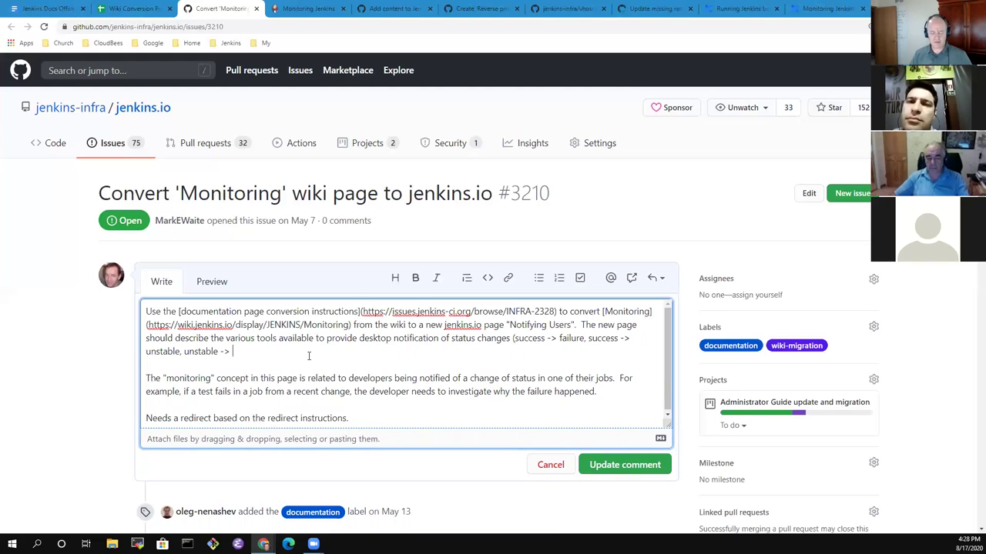
text(success, etc.))
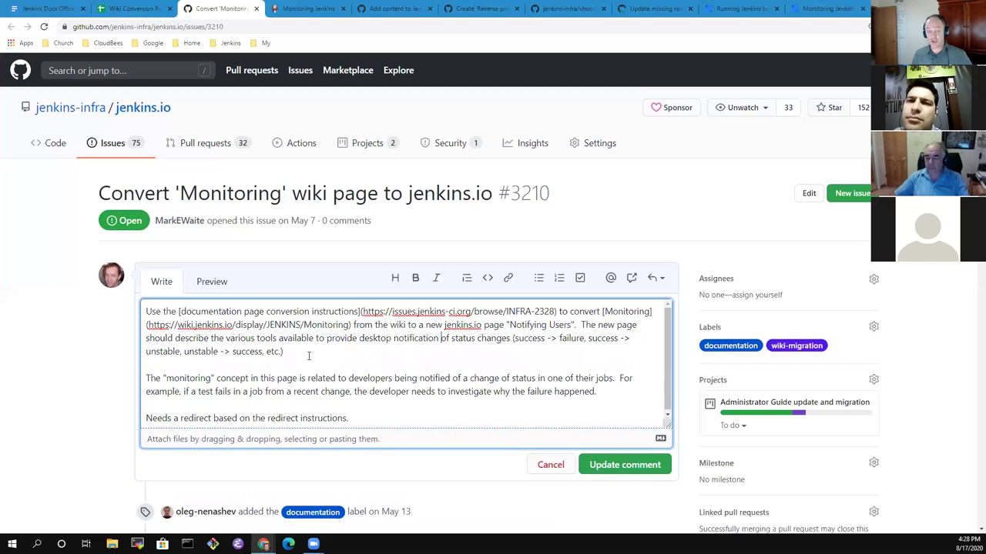
text(job)
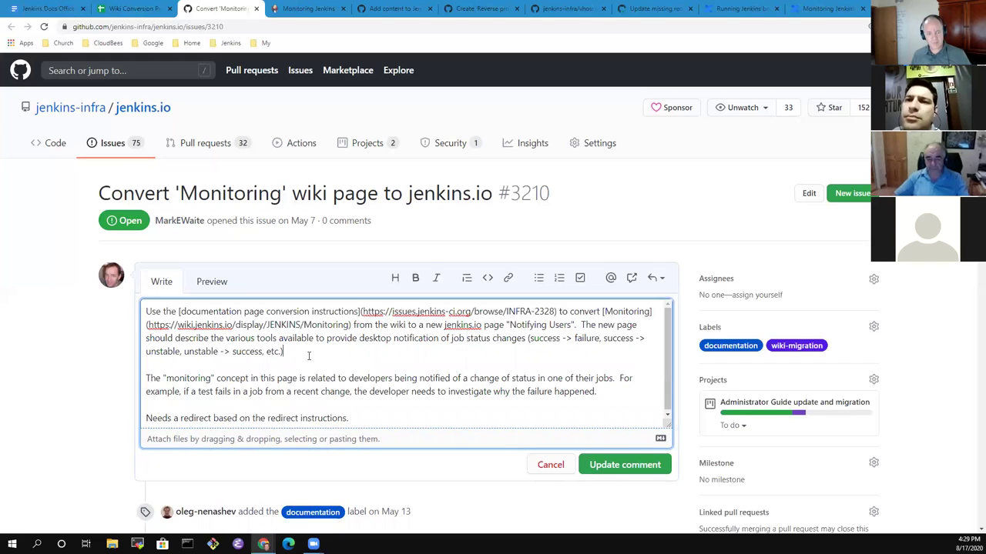
key(Down)
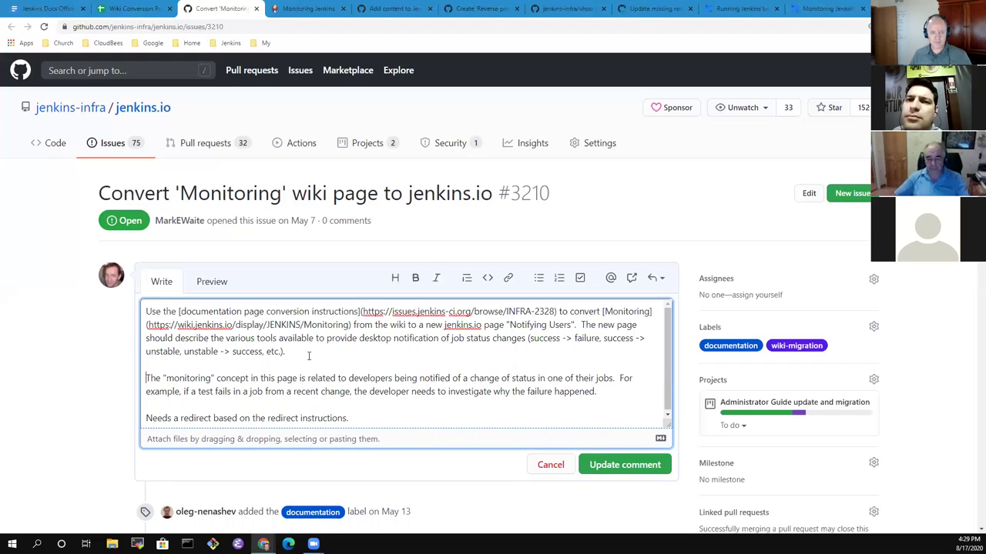
Replace the monitoring paragraph with 'This is NOT about monitoring the health of the Jenkins controller (memory use, agent failures, etc.)'.
key(shift+Down)
key(shift+Down)
key(shift+Down)
key(Delete)
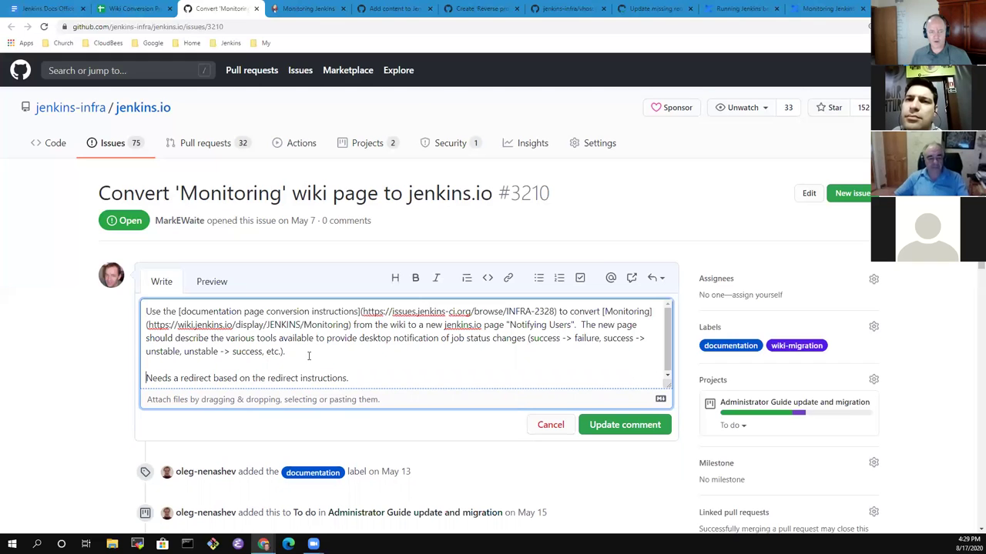
key(Up)
key(Up)
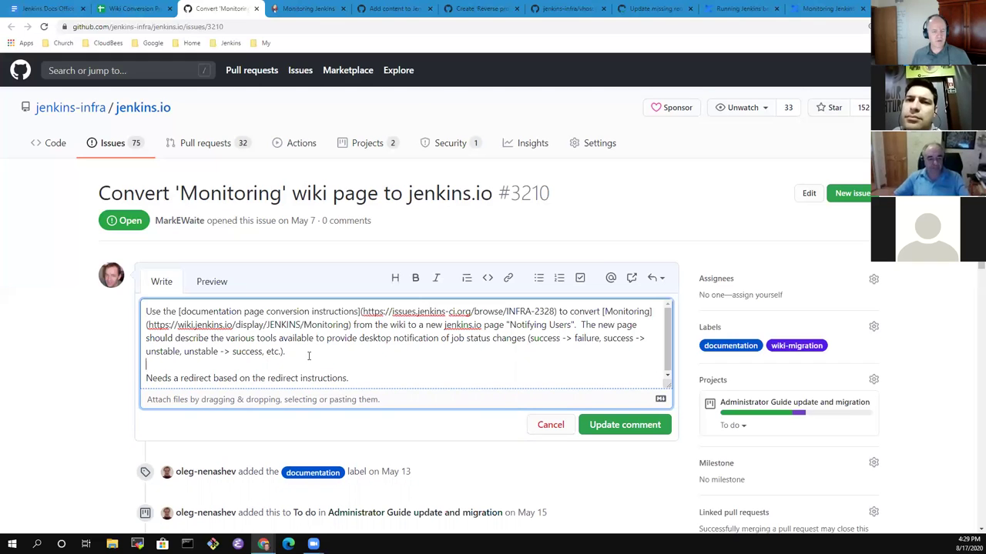
key(Up)
key(Down)
key(End)
key(Return)
key(Return)
text(This is NO)
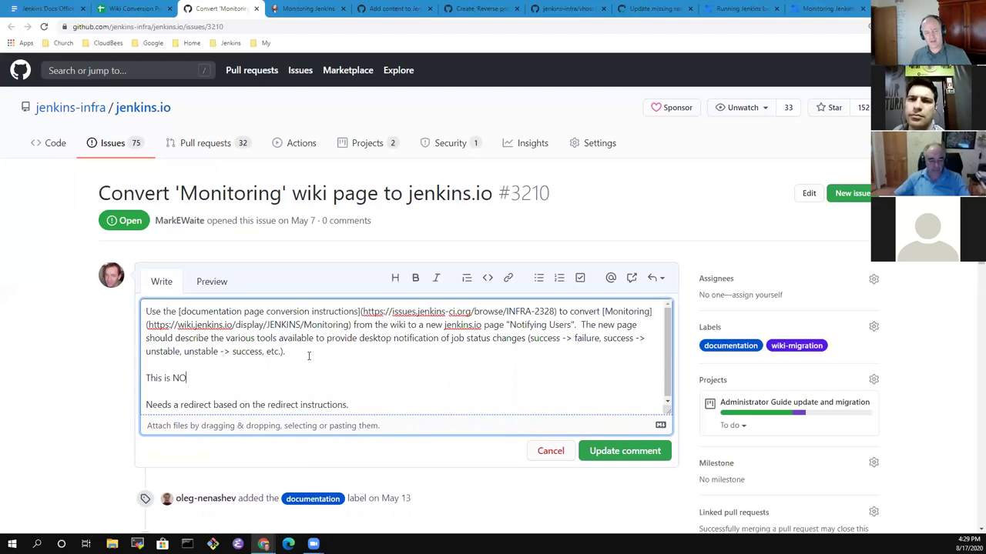
text(T about monitoring the al)
key(BackSpace)
key(BackSpace)
text(health of the Jenkins controller)
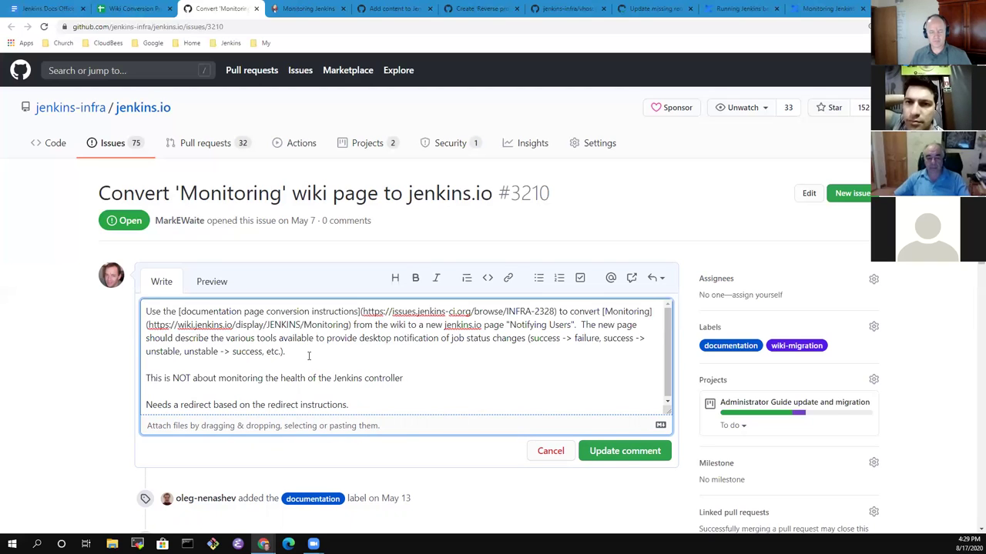
text( (memory use, )
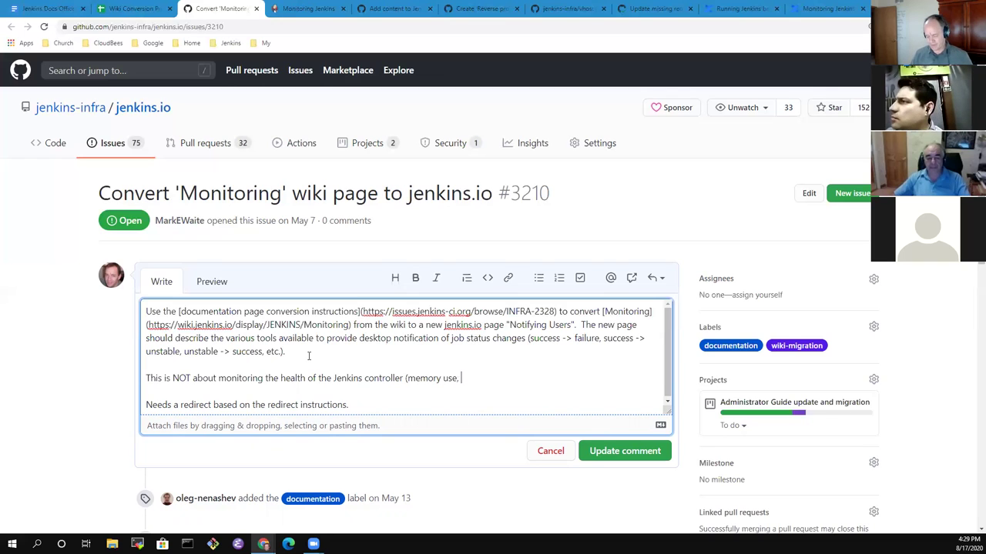
text(agent failures, etc.).)
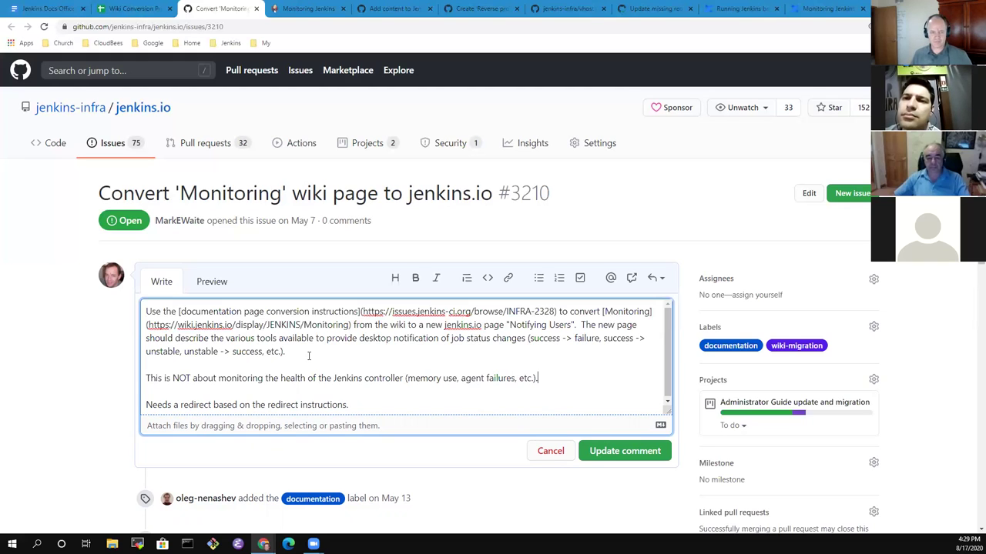
Make NOT bold and save the updated issue description.
key(ctrl+Right)
key(ctrl+Right)
key(shift+Right)
key(shift+Right)
key(shift+Right)
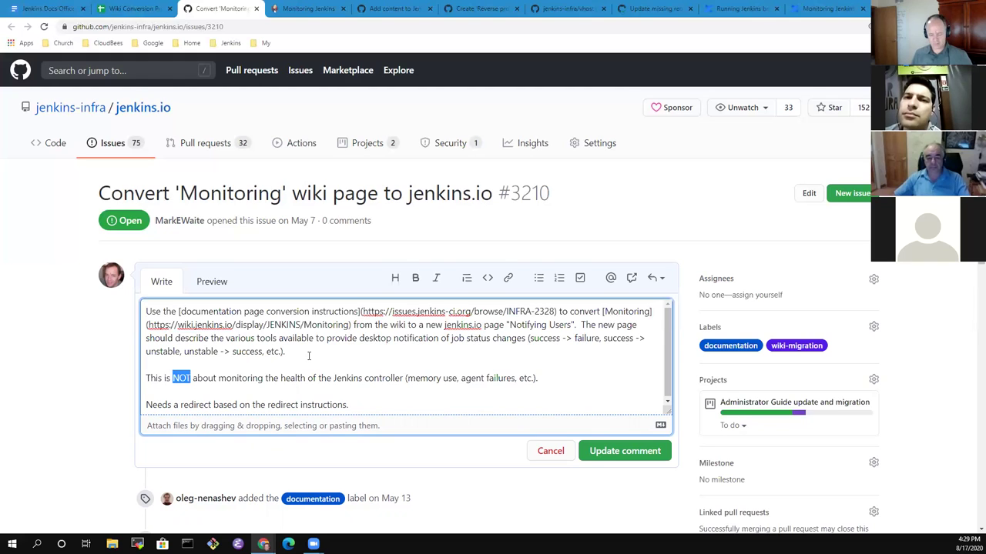
key(ctrl+b)
key(End)
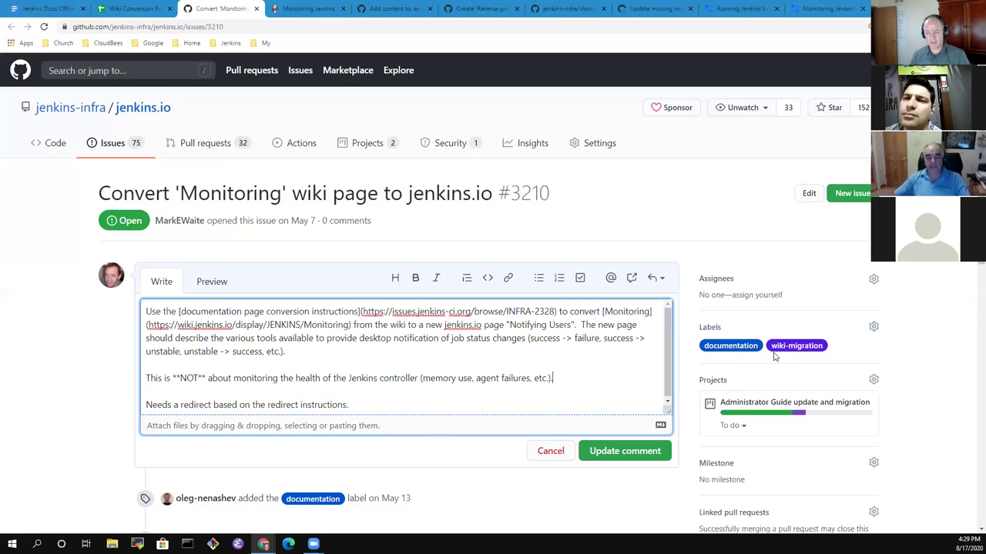
scroll(778, 408, down, 2)
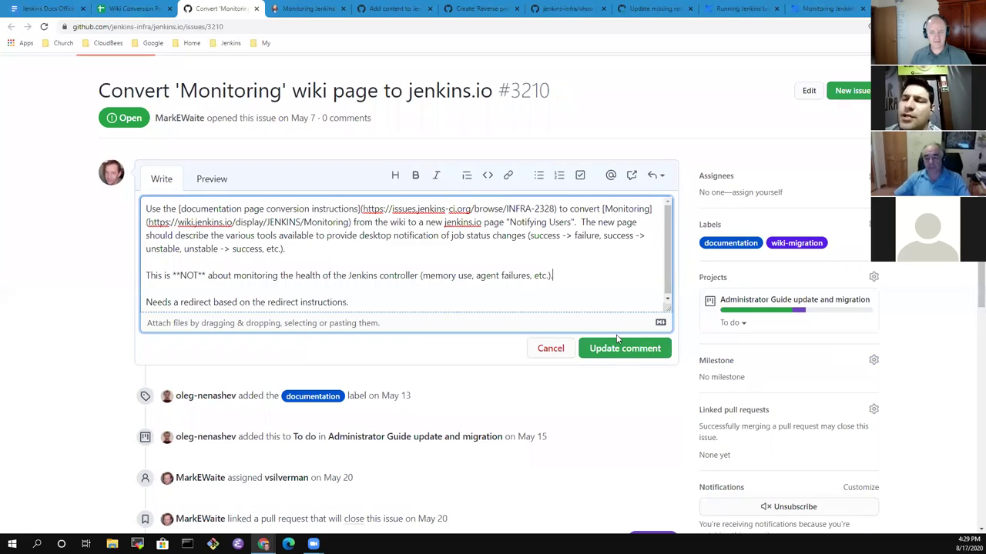
click(630, 356)
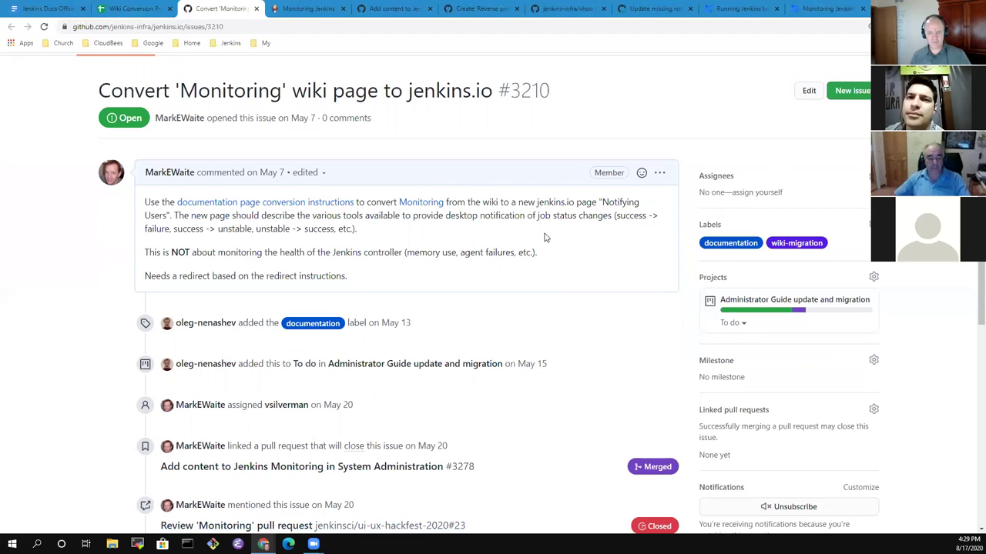
Review the Statistics sheet's status counts and COUNTIF formula plus the issueMaker sheet, then go to the meeting notes.
click(133, 8)
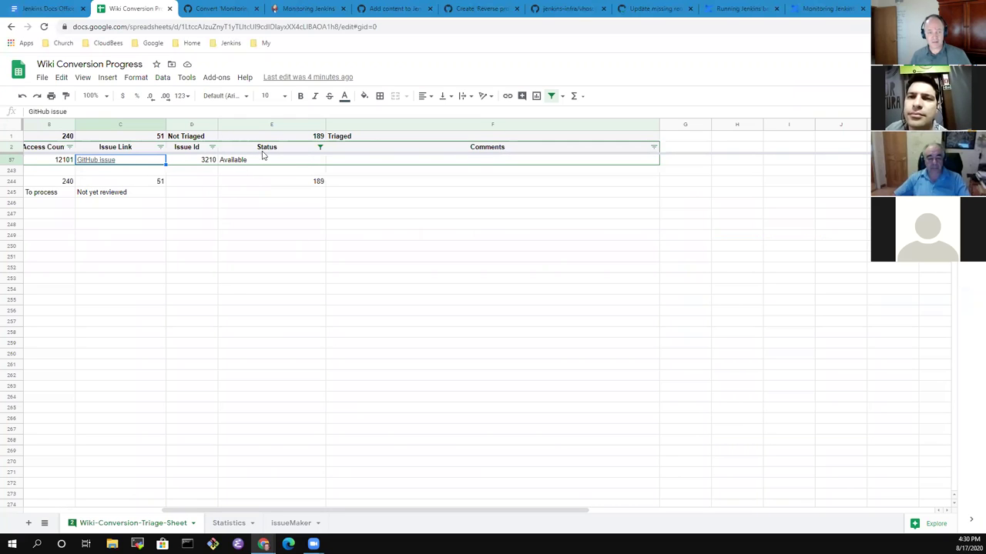
click(231, 524)
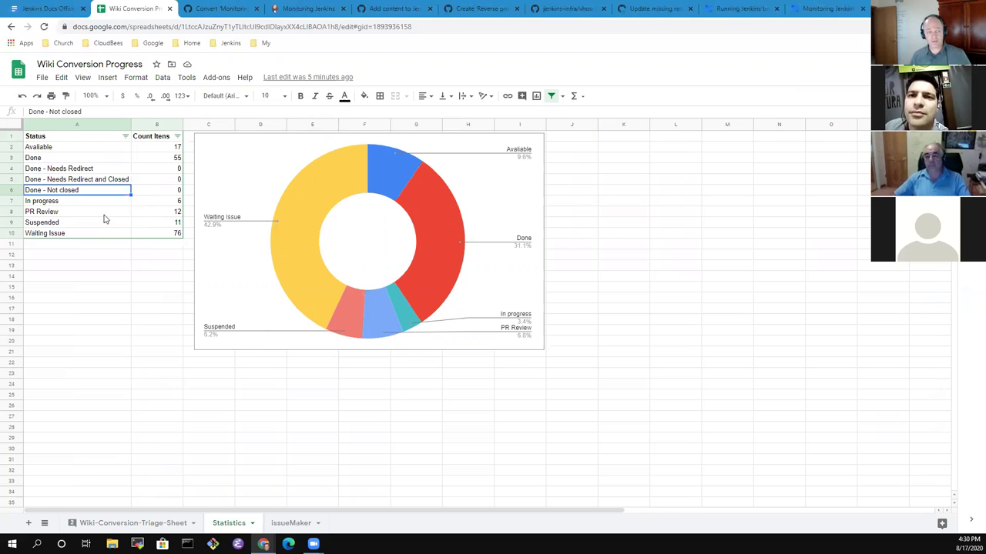
click(160, 147)
click(166, 191)
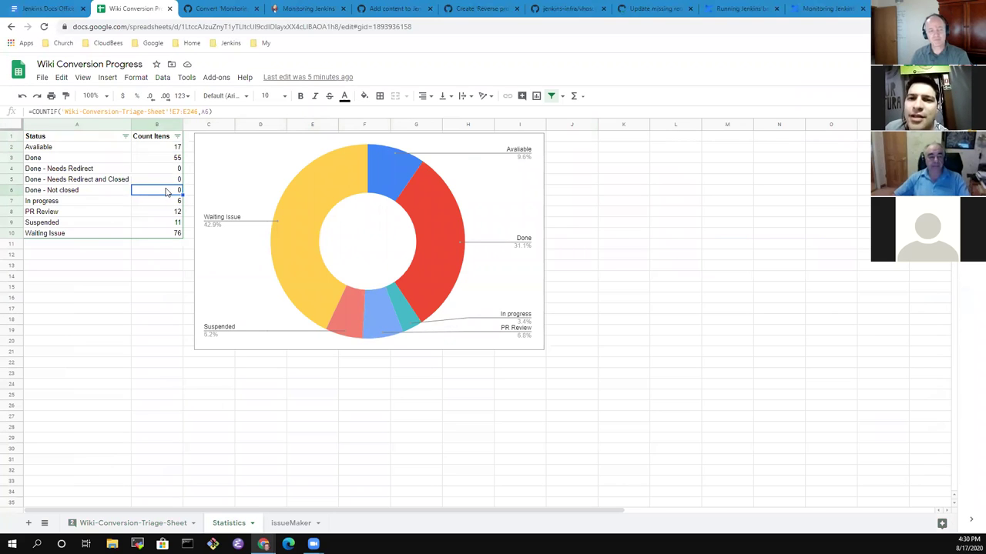
click(288, 527)
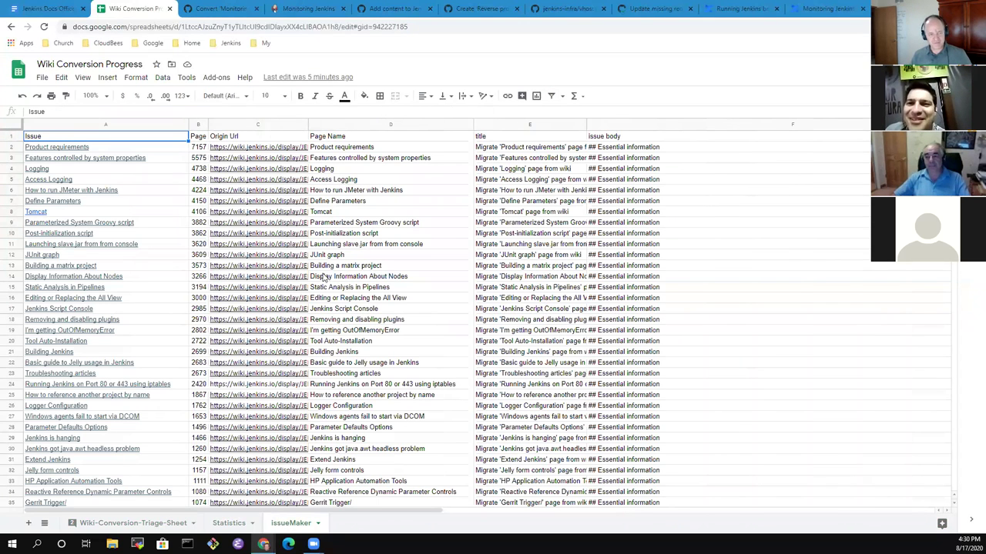
click(231, 524)
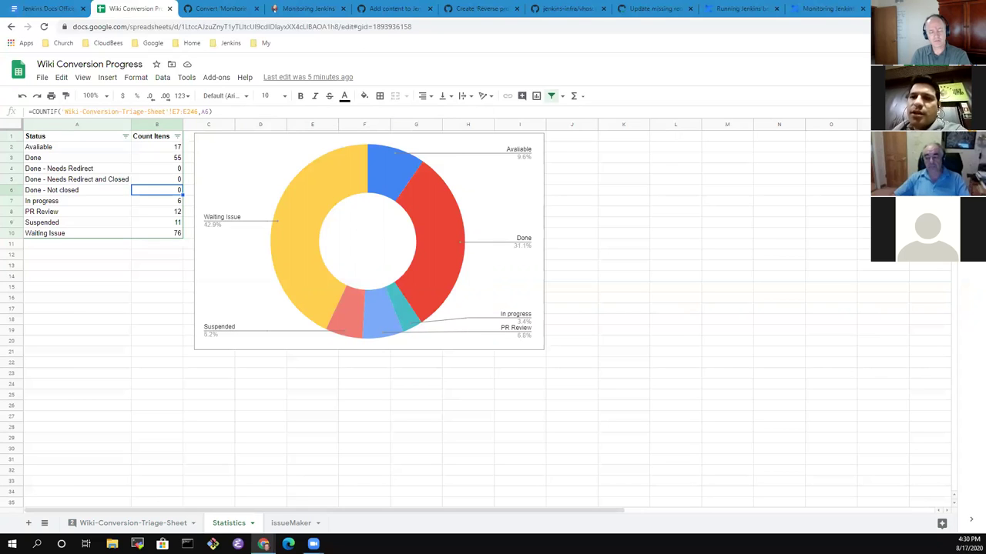
click(40, 11)
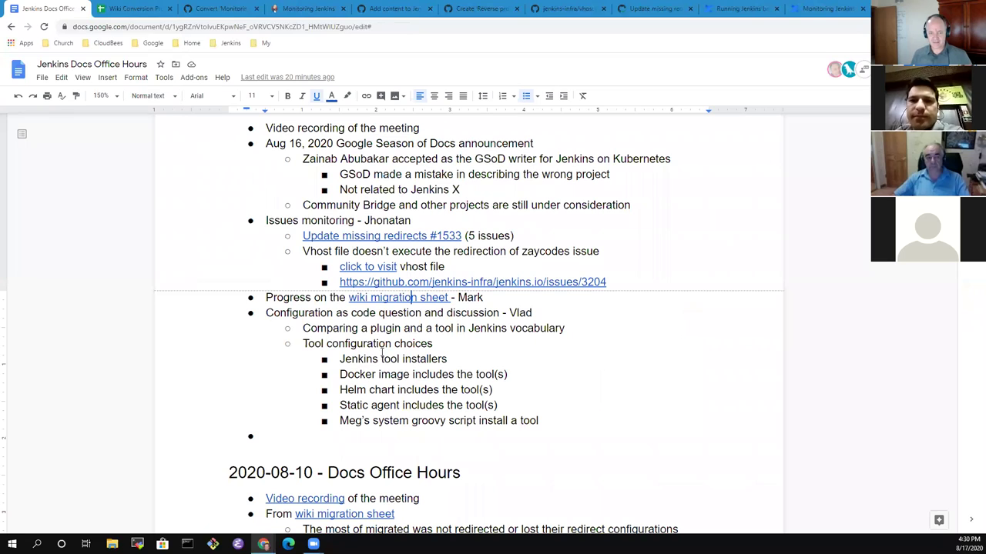
Add an indented sub-bullet 'See the statistics tab for the latest status' under the migration progress item.
click(516, 284)
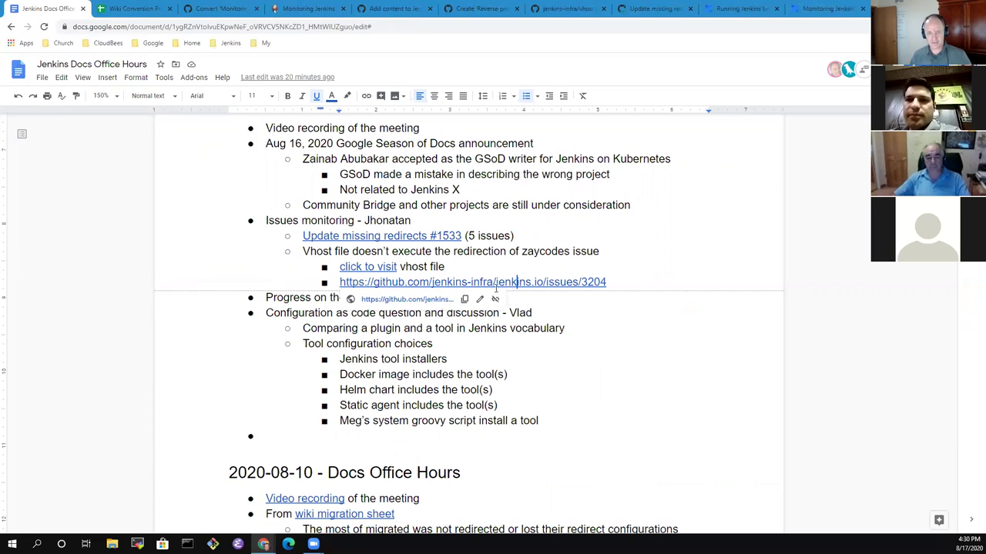
click(493, 297)
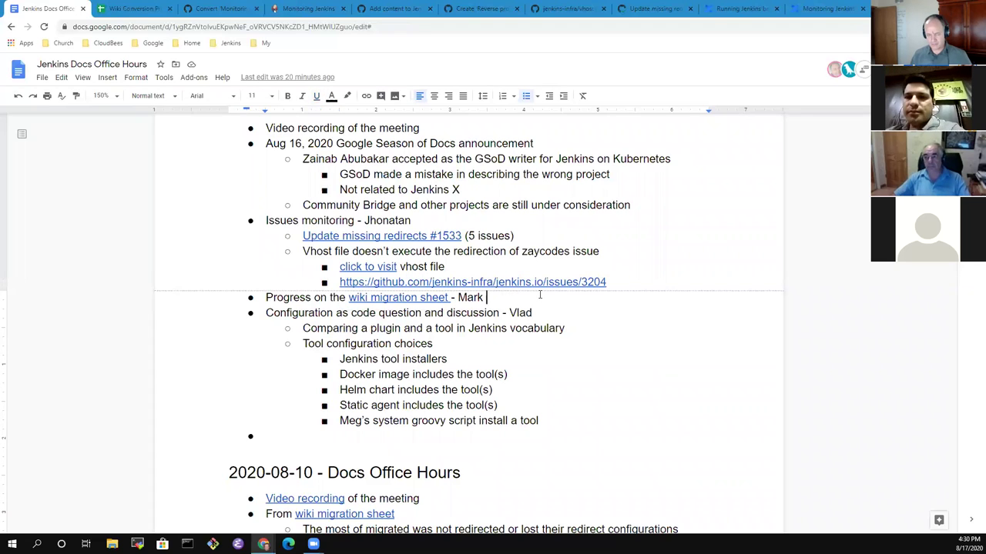
key(Return)
key(Tab)
text(S)
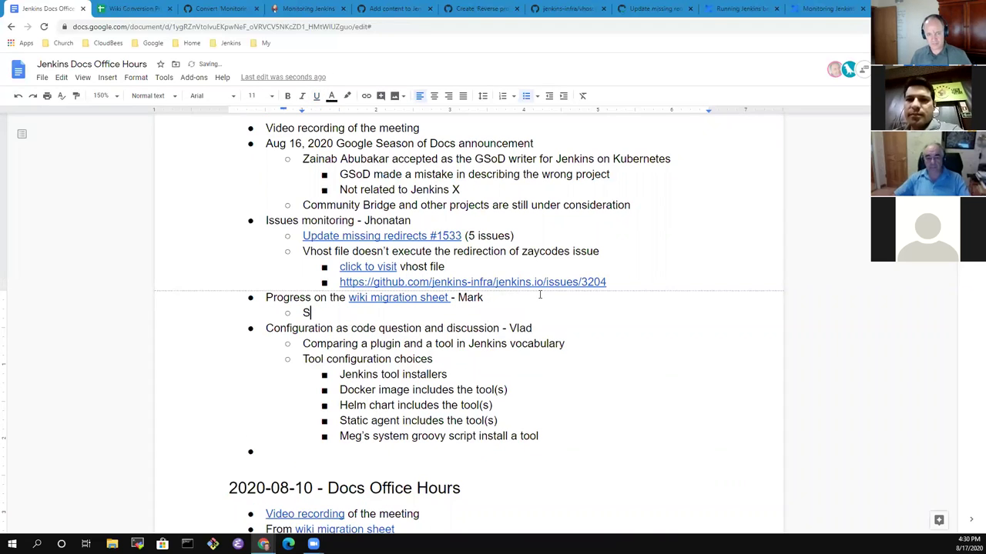
text(ee the statistic)
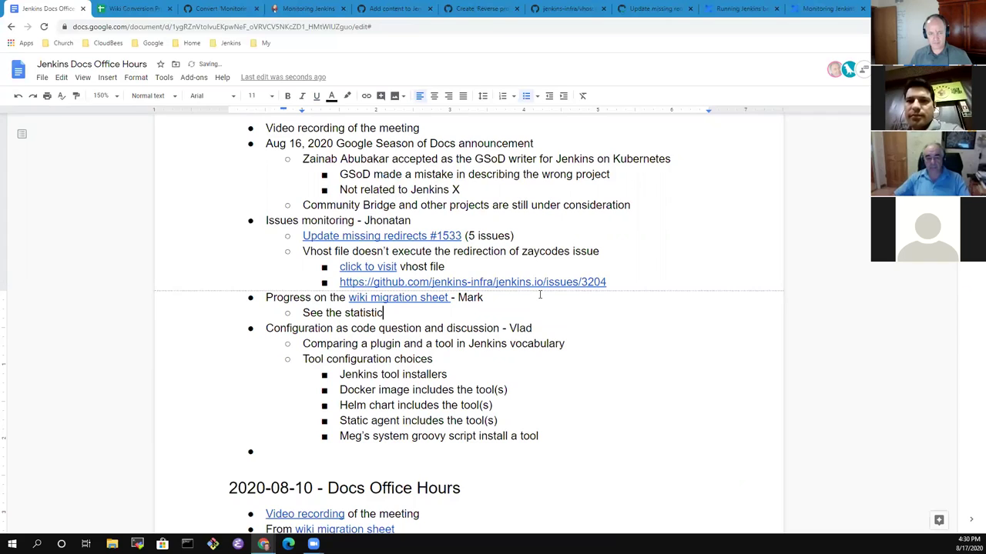
text(s tabe)
key(BackSpace)
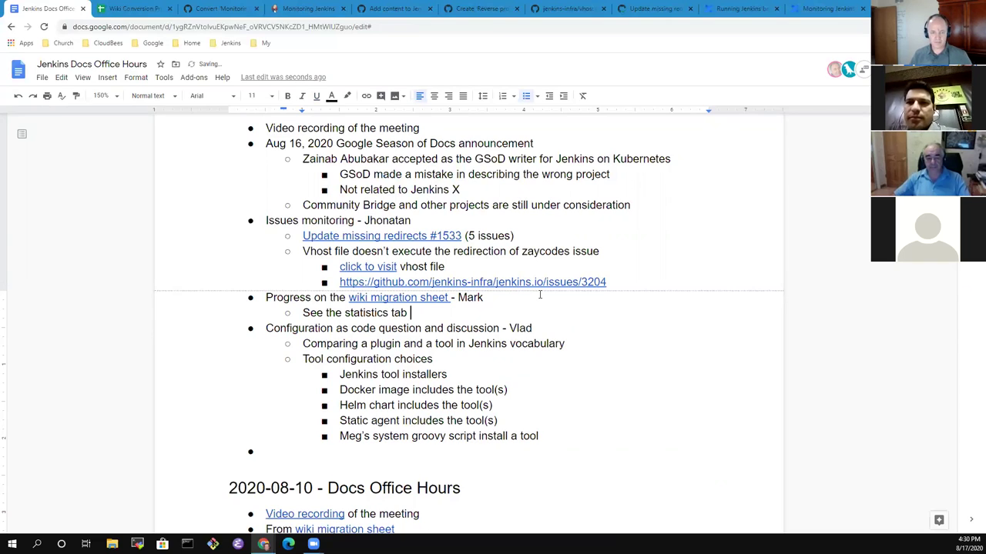
text(for the latest stat)
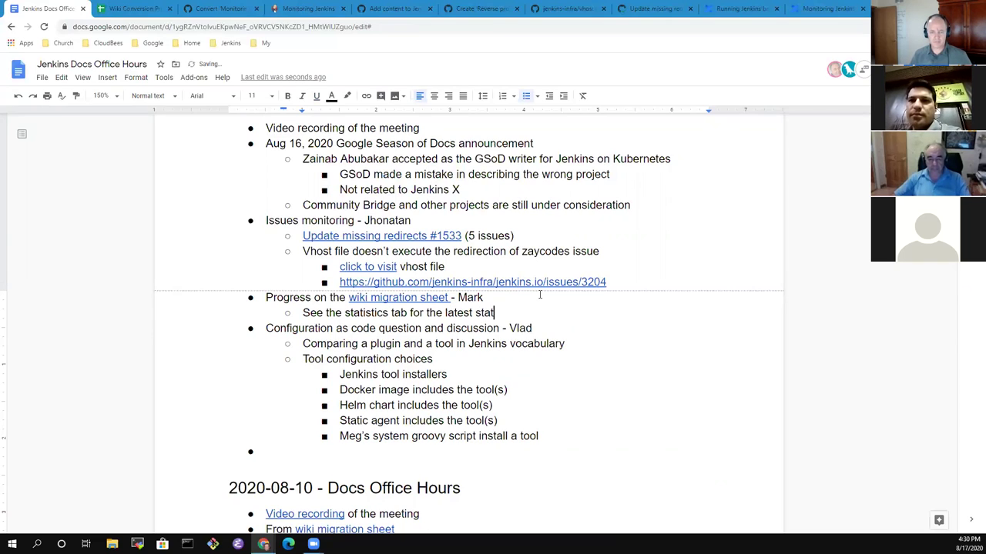
text(us)
key(Up)
key(Home)
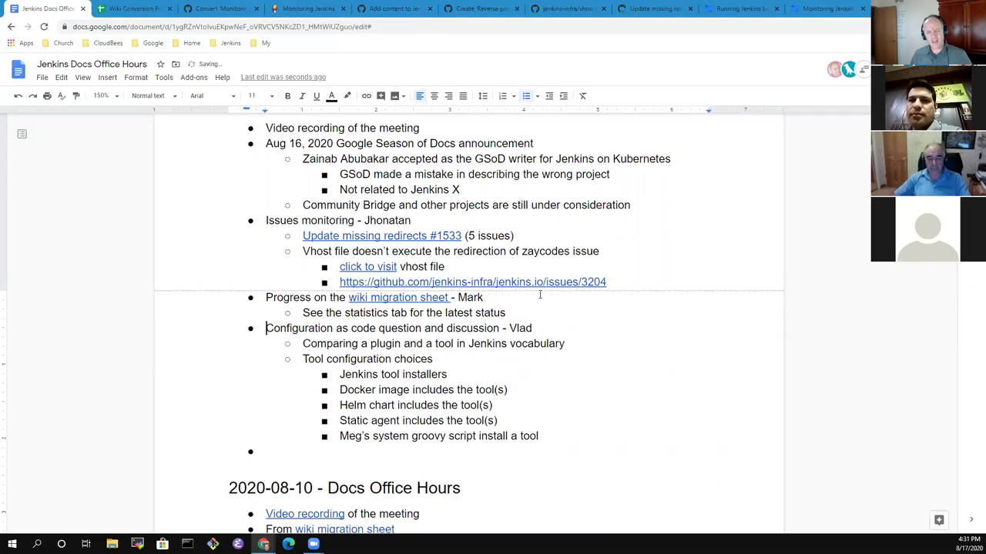
key(shift+End)
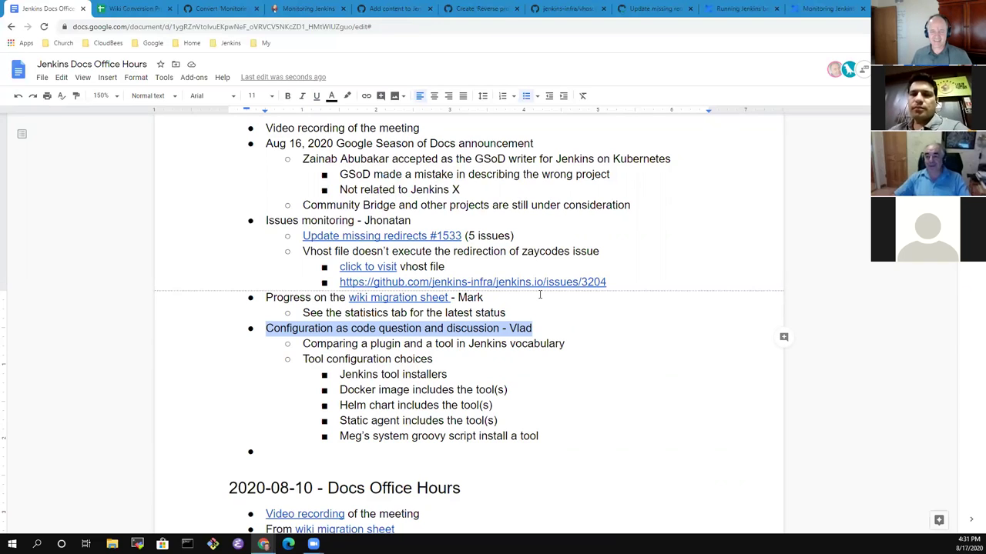
key(End)
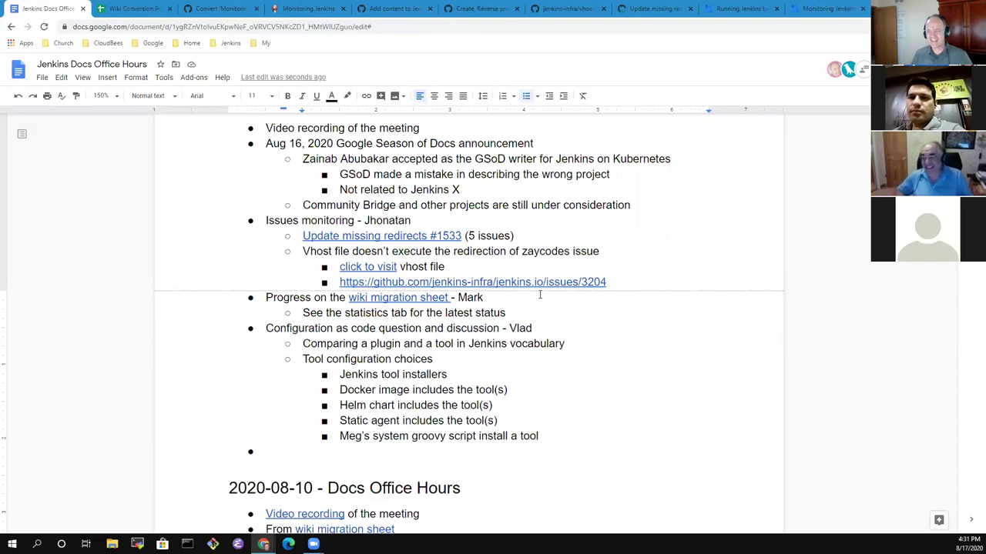
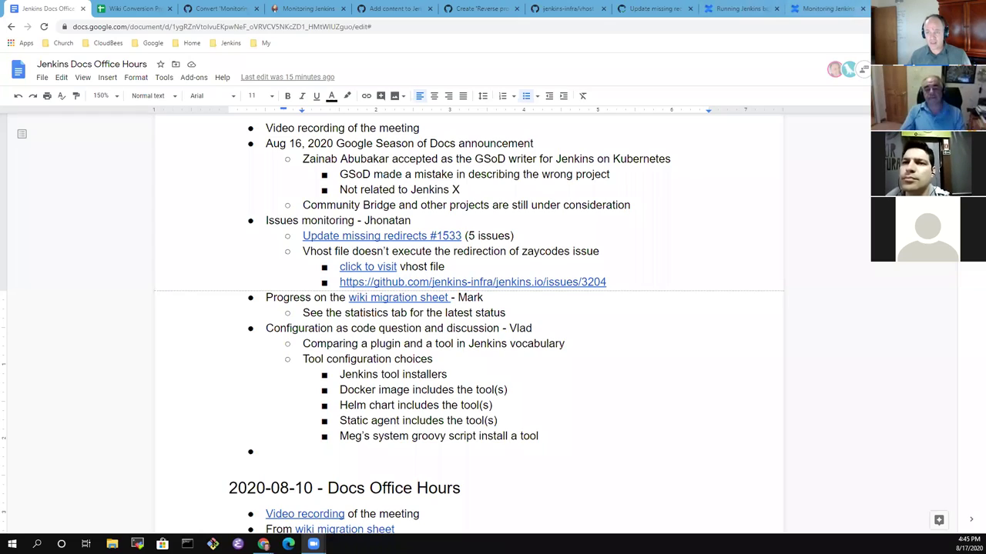
In a new tab, open the GitHub profile bookmark from My bookmarks > Git.
key(ctrl+t)
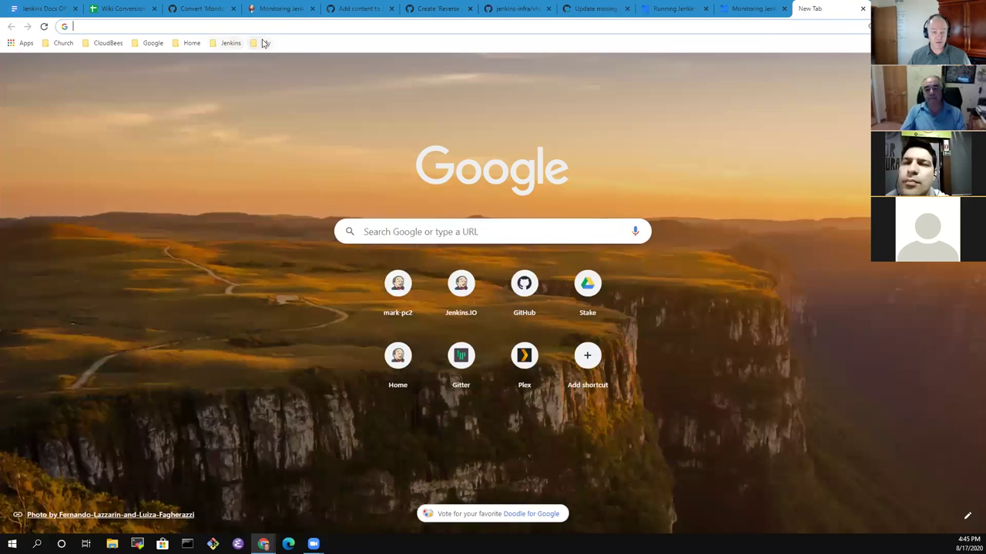
click(265, 43)
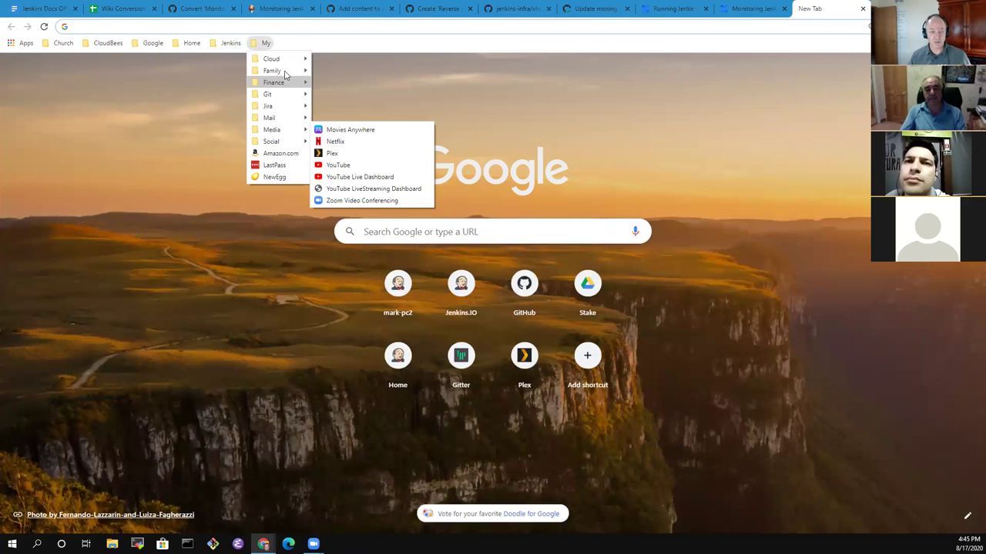
mouse_move(293, 94)
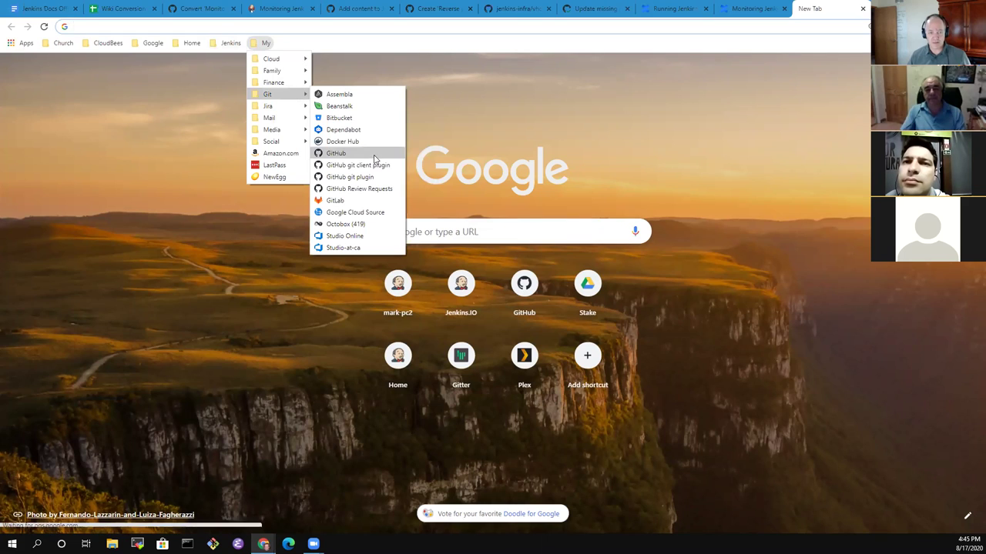
click(331, 153)
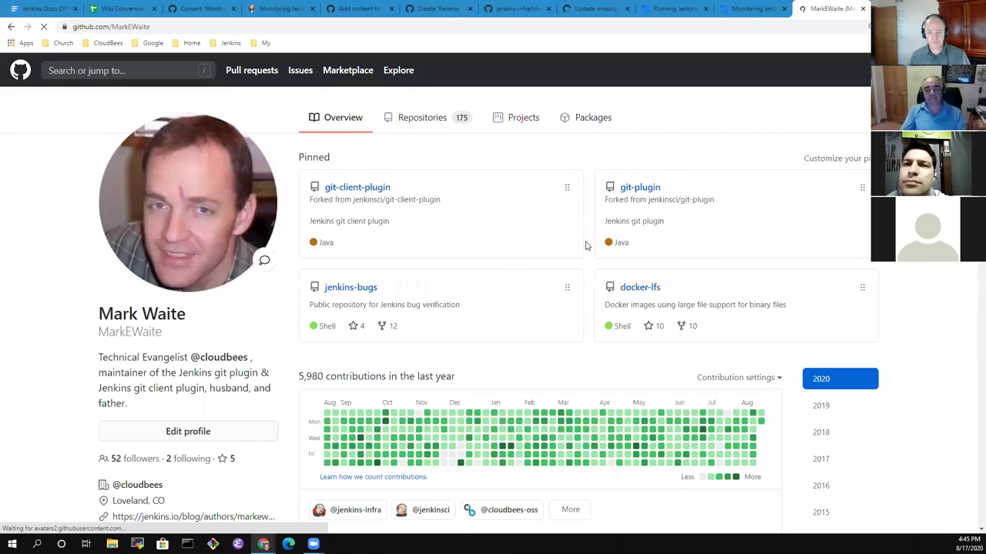
Open the docker-lfs repository, switch to the lts-with-plugins branch, and open its ref folder.
click(638, 291)
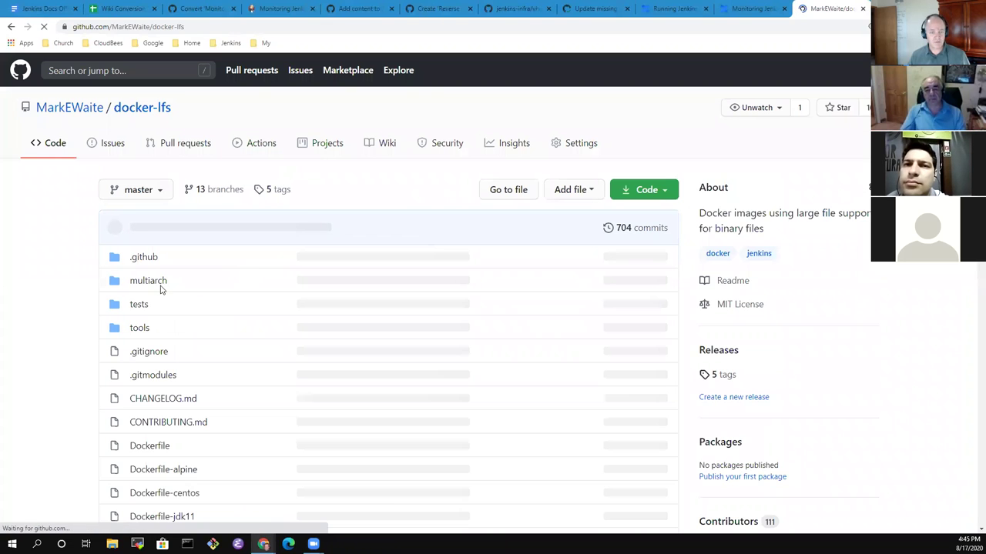
click(159, 193)
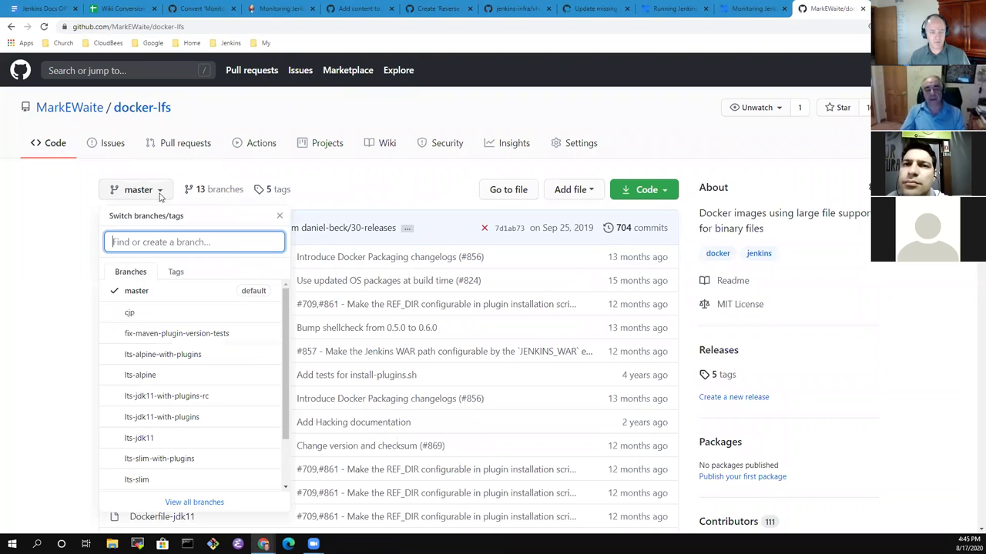
scroll(177, 467, down, 1)
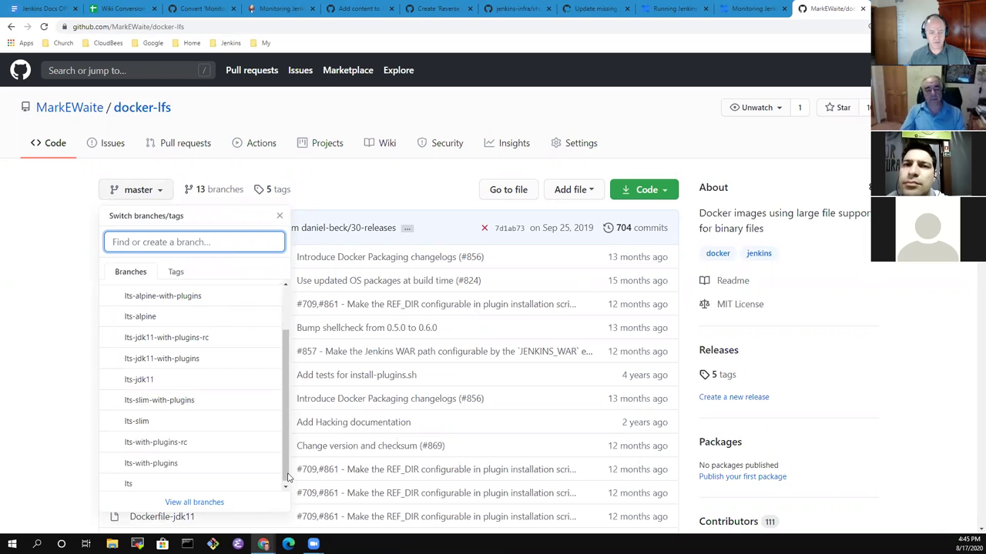
click(177, 462)
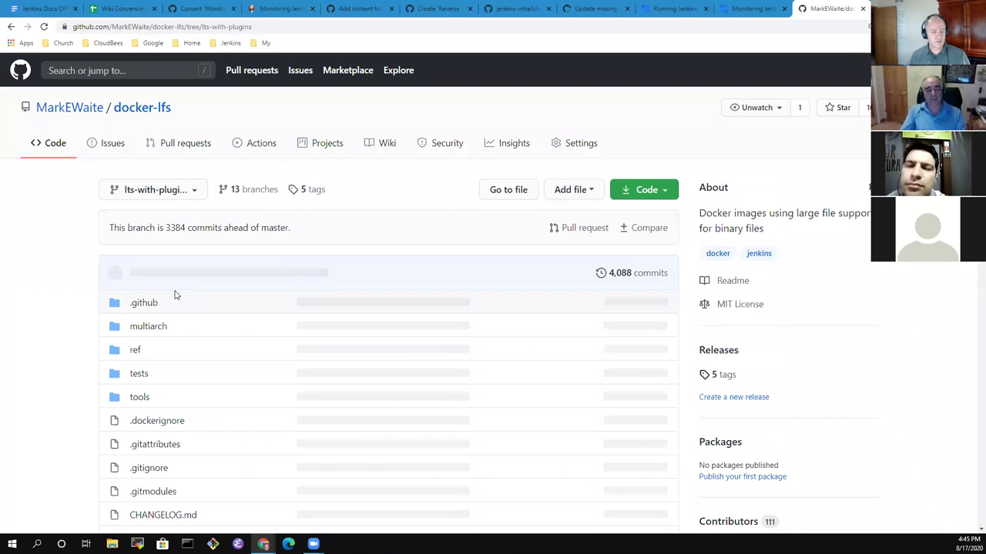
scroll(168, 318, down, 1)
scroll(168, 318, down, 1)
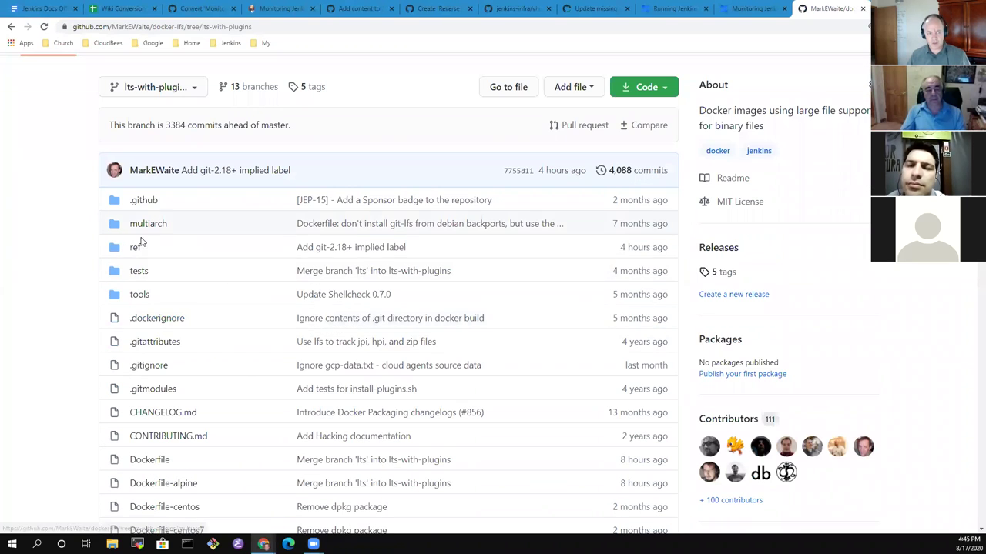
click(136, 250)
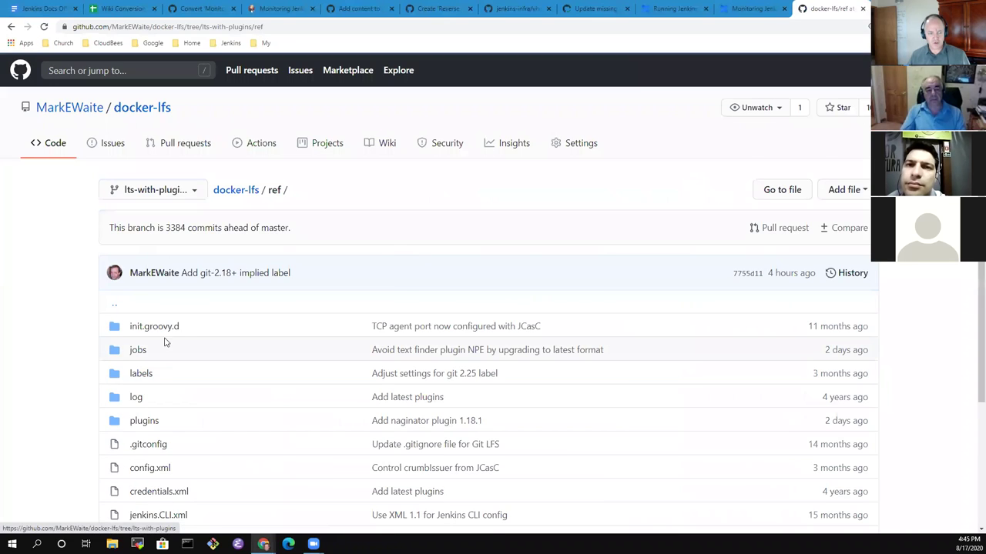
scroll(173, 353, down, 3)
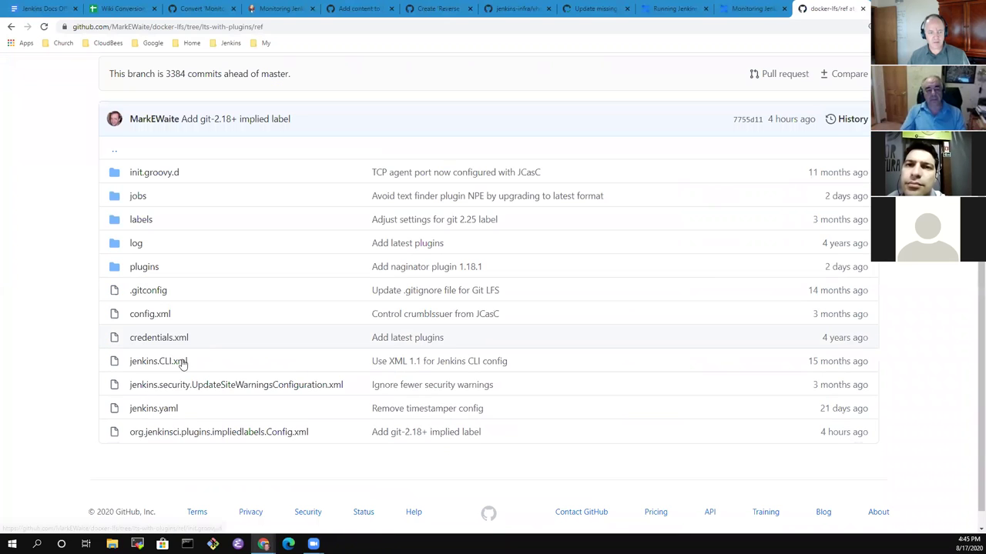
Open ref/jenkins.yaml and zoom the page to 150%.
click(160, 409)
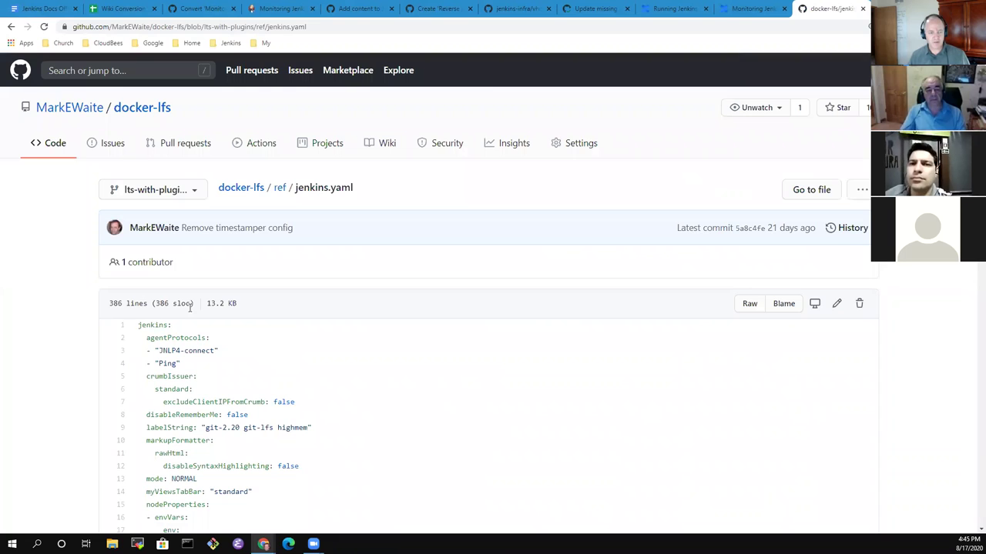
scroll(215, 335, down, 1)
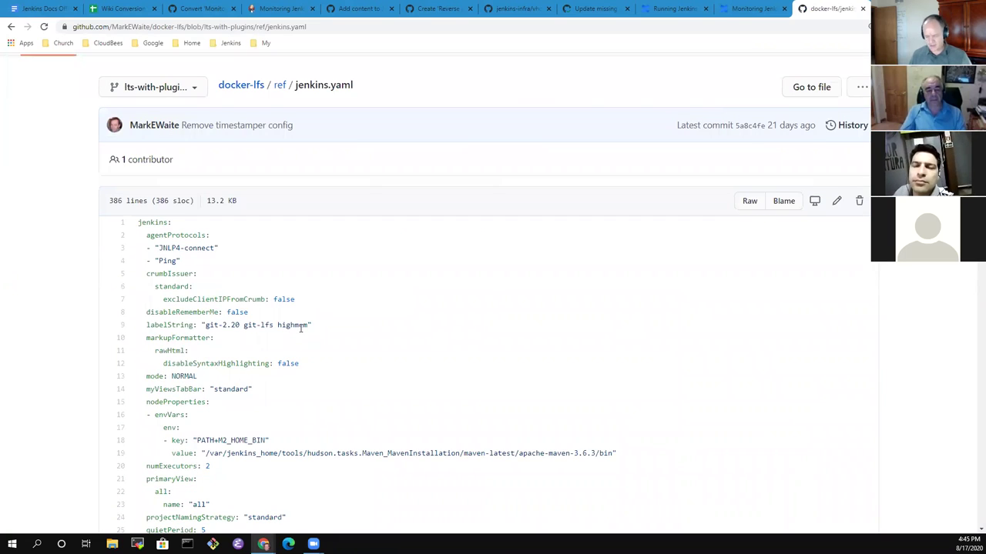
key(ctrl+plus)
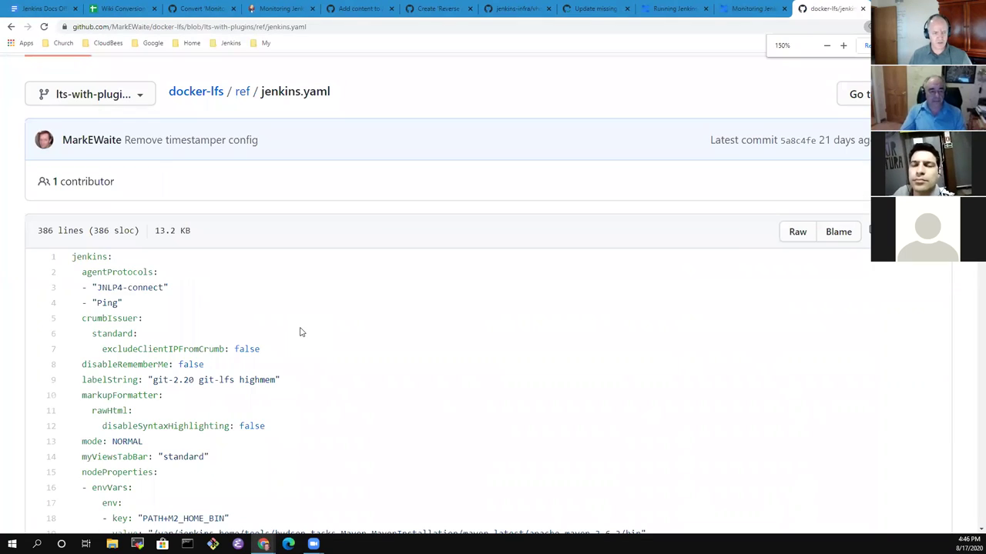
scroll(292, 337, down, 4)
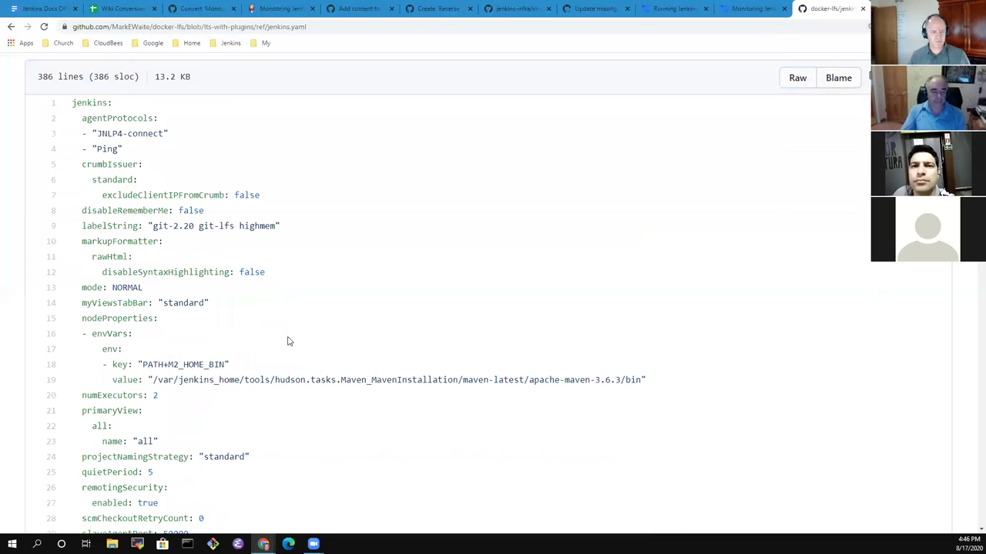
Find 'tool:' in the page and jump to its match on line 281.
key(ctrl+f)
text(tools\)
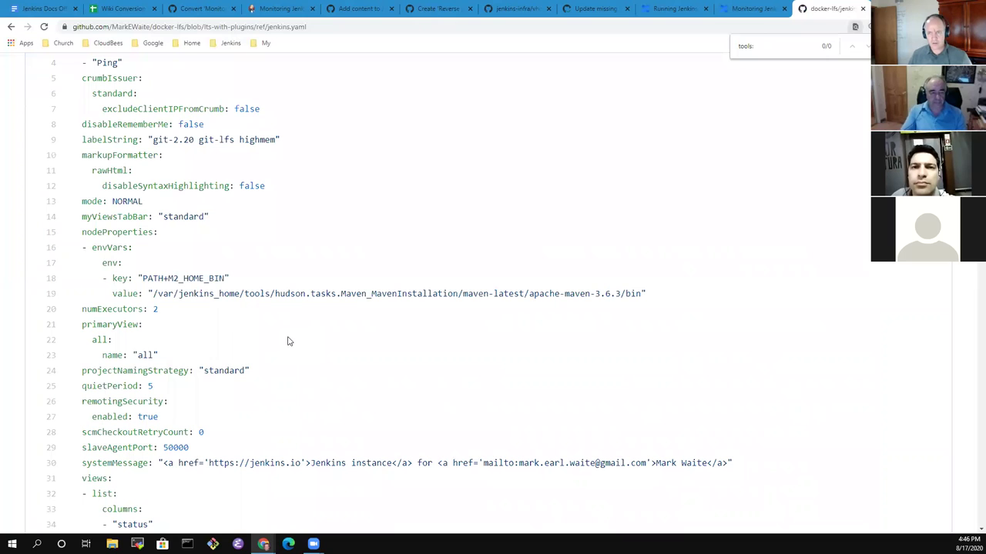
key(BackSpace)
key(BackSpace)
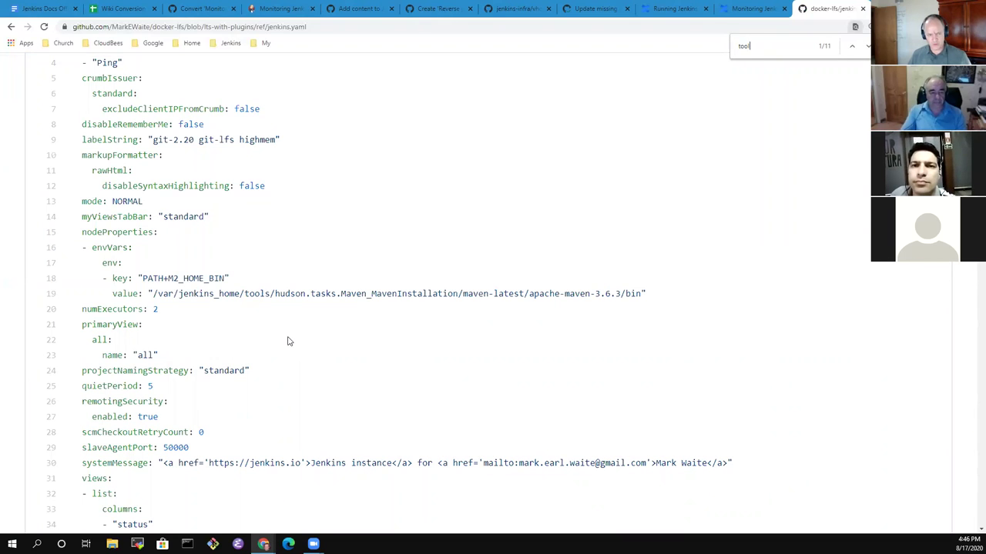
text(:)
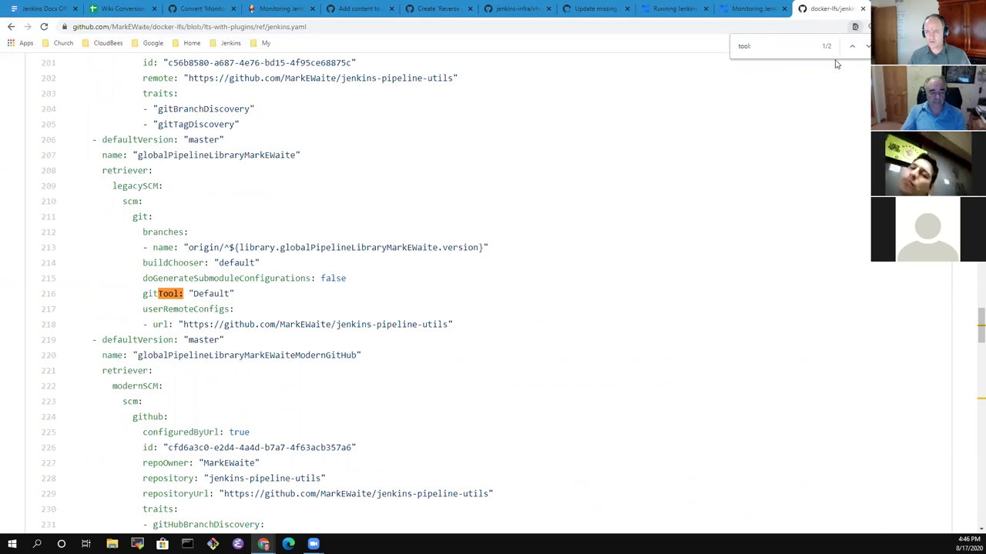
click(868, 45)
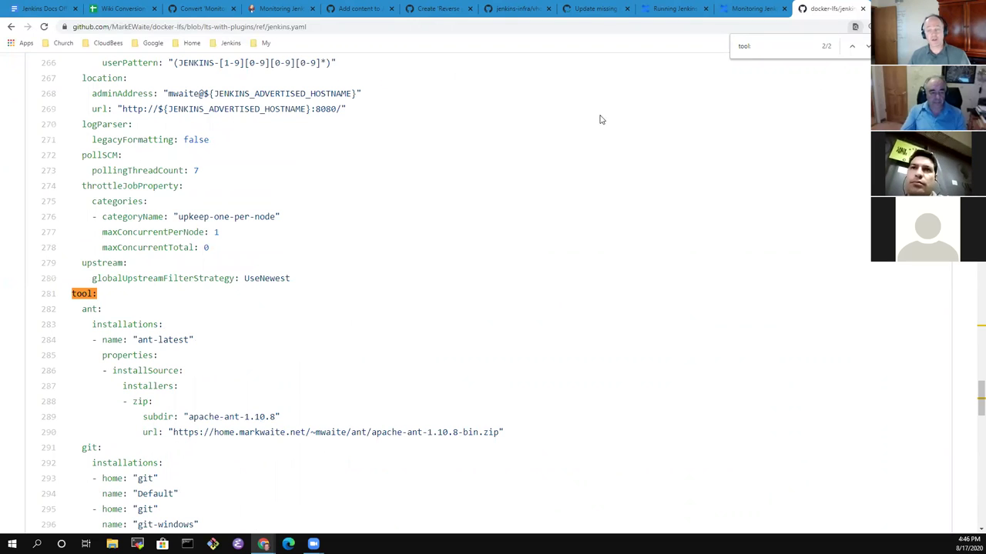
key(Escape)
Highlight tool:, ant: and the ant-latest name entry in jenkins.yaml to review them.
scroll(501, 273, down, 3)
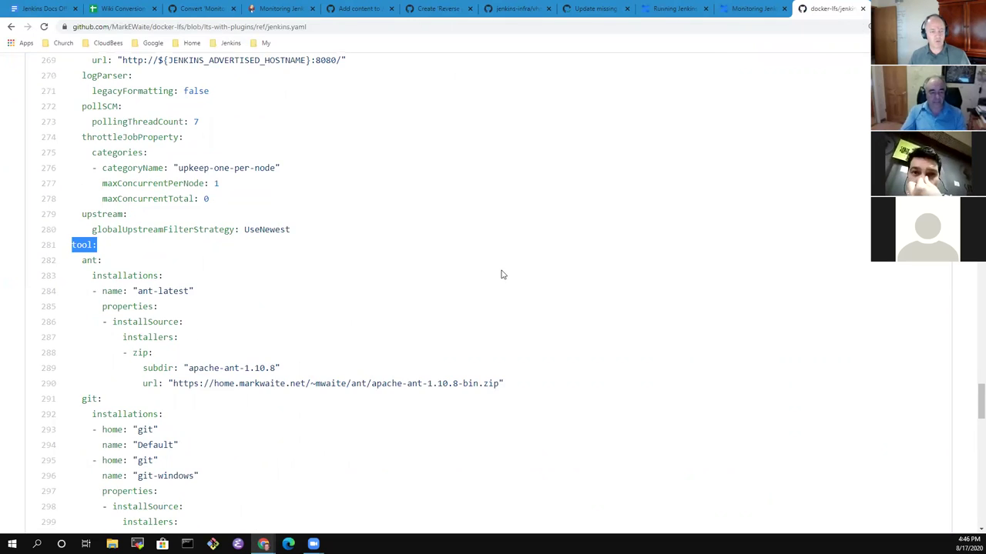
click(324, 215)
triple_click(106, 142)
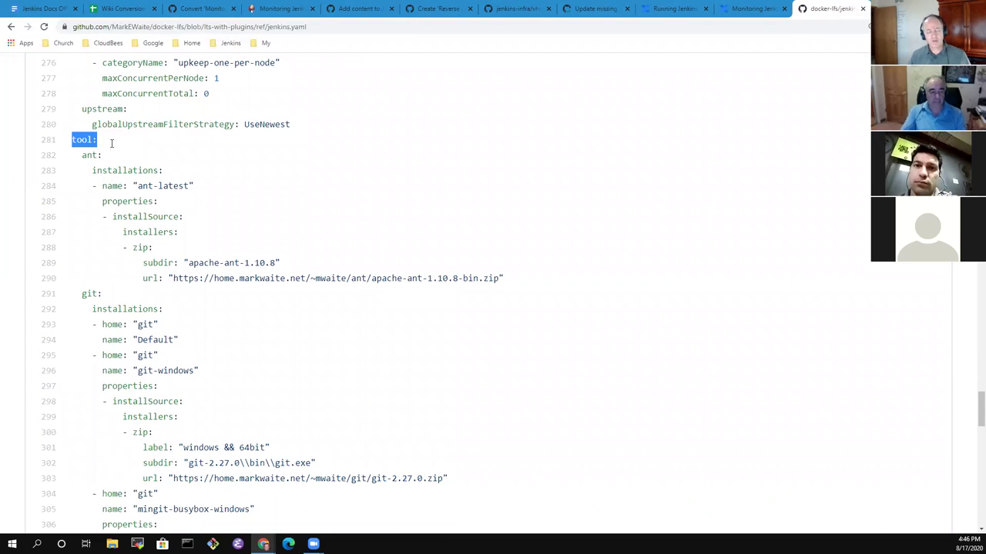
click(189, 182)
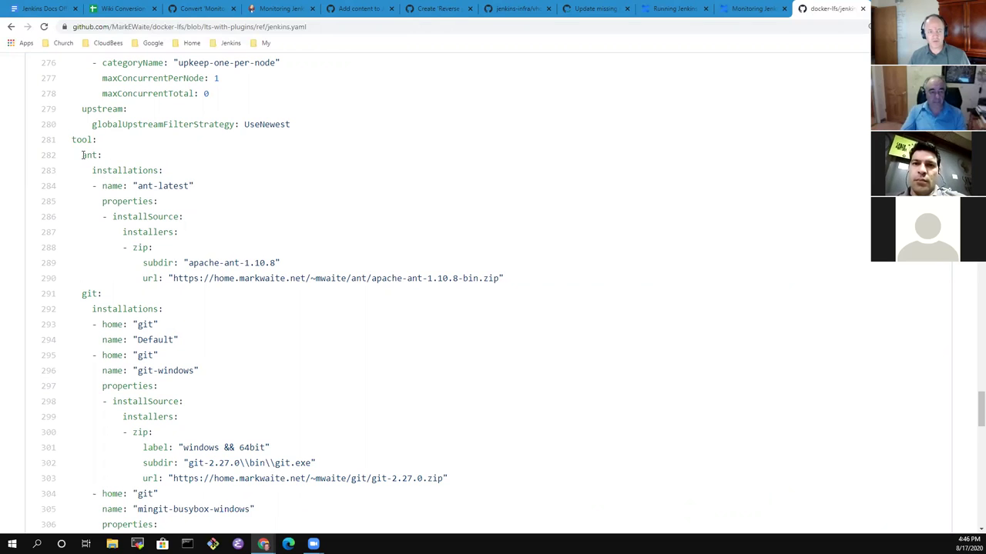
drag(82, 155, 109, 150)
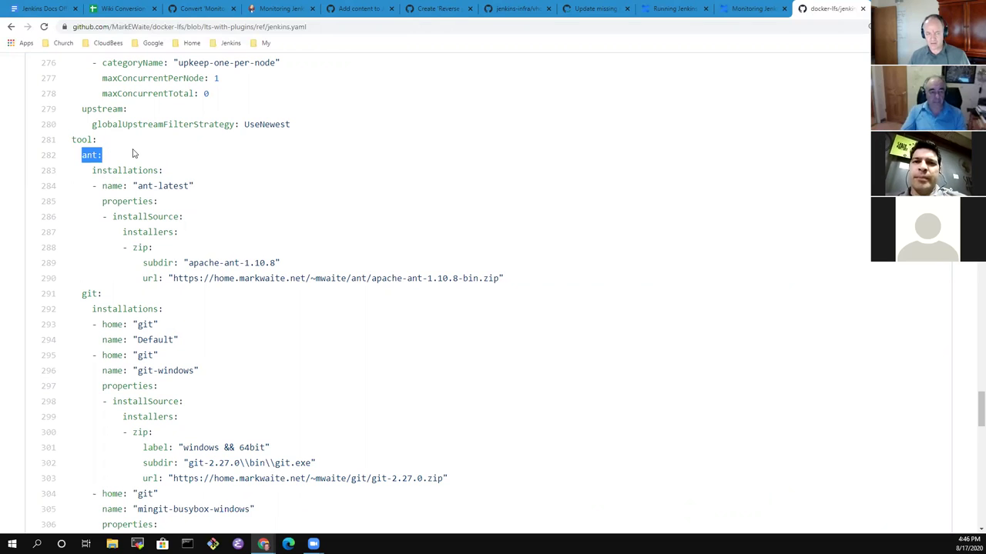
drag(103, 187, 211, 189)
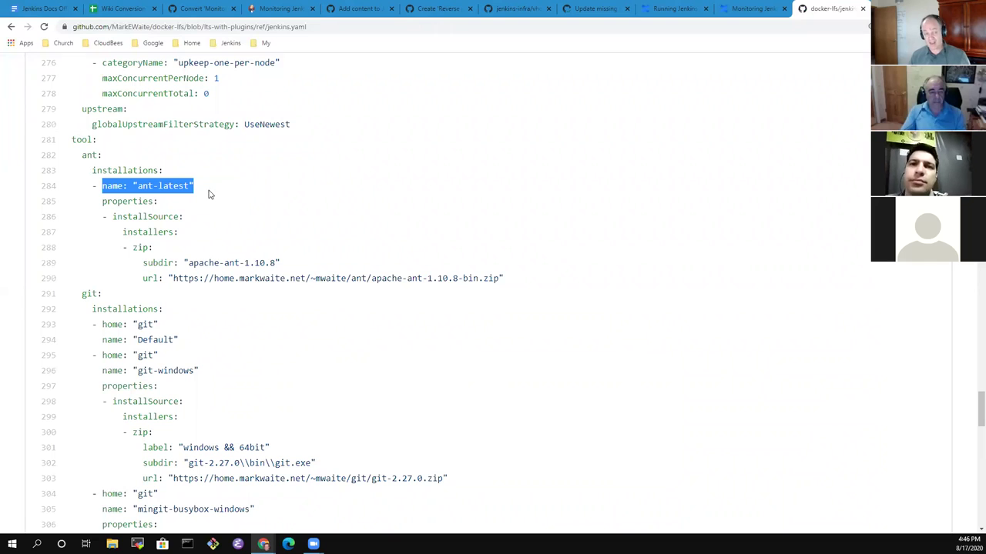
Review apache-ant-1.10.8, its download URL and the whole ant block, then open a new tab.
click(310, 271)
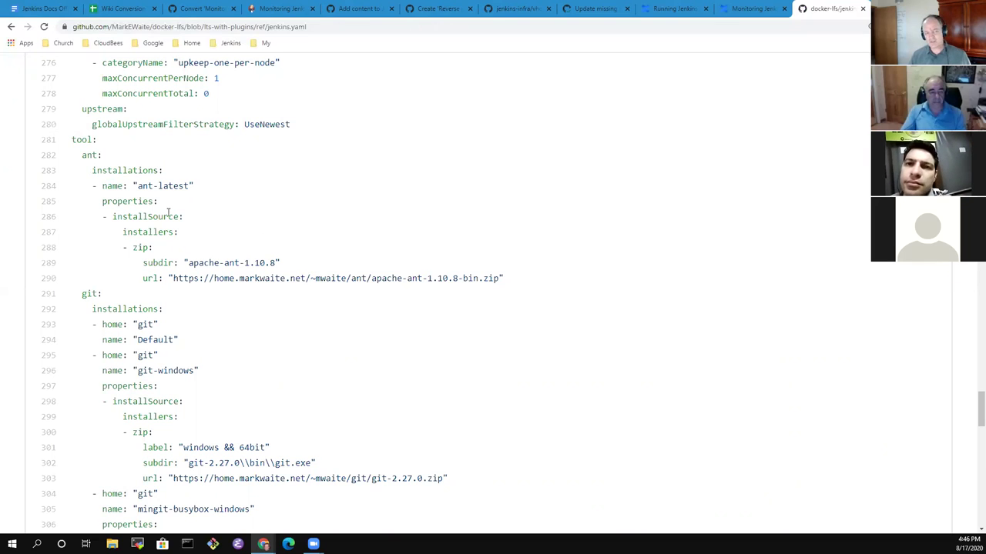
drag(139, 188, 188, 187)
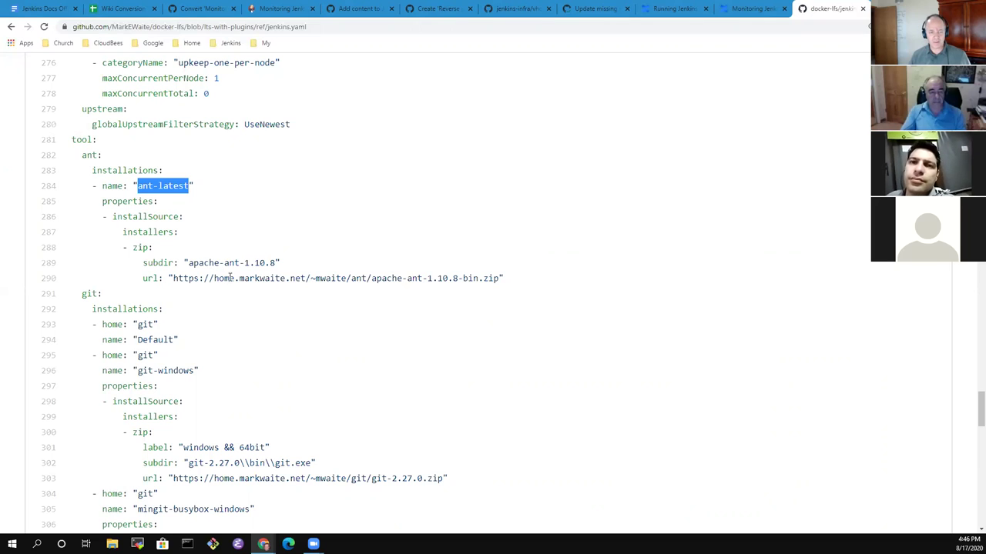
drag(188, 263, 264, 262)
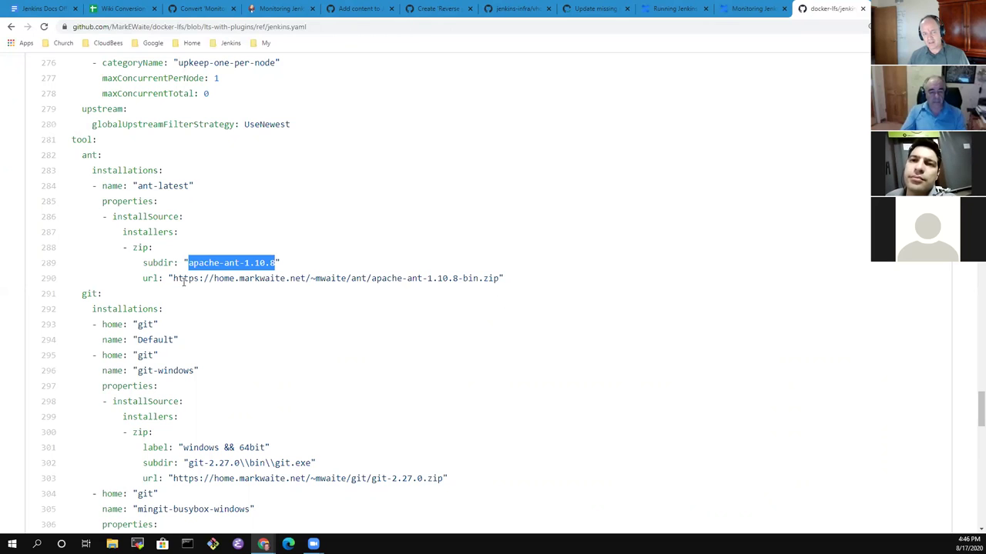
drag(184, 282, 486, 286)
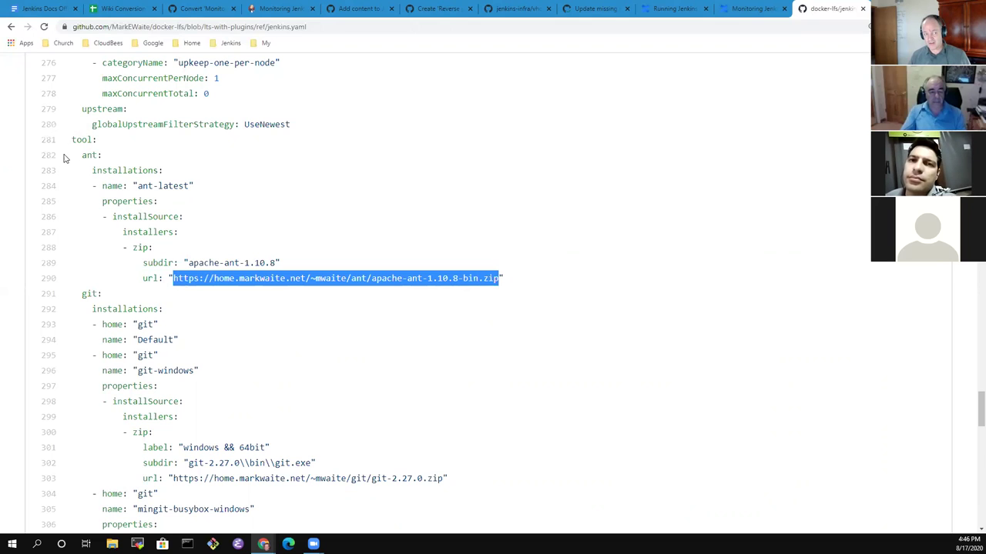
drag(69, 158, 517, 281)
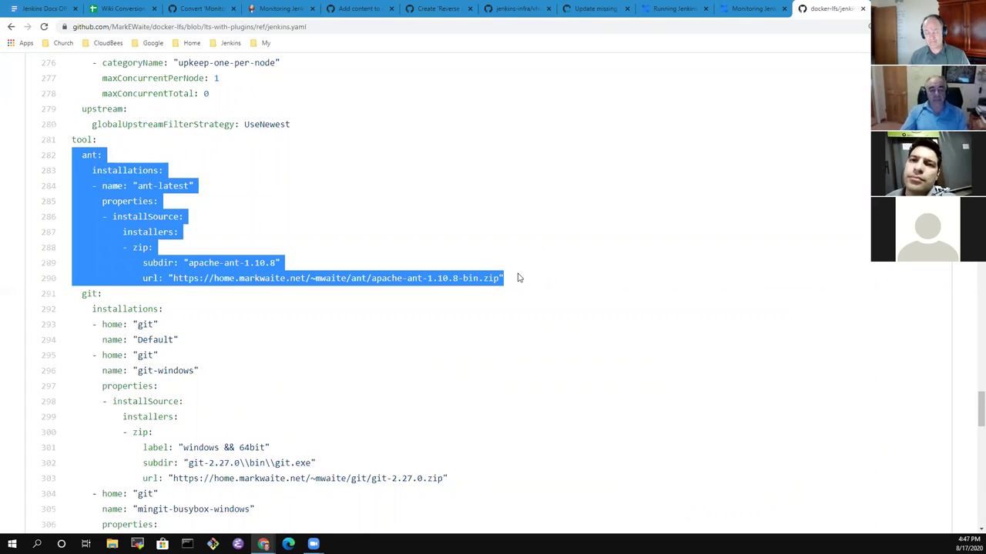
click(335, 223)
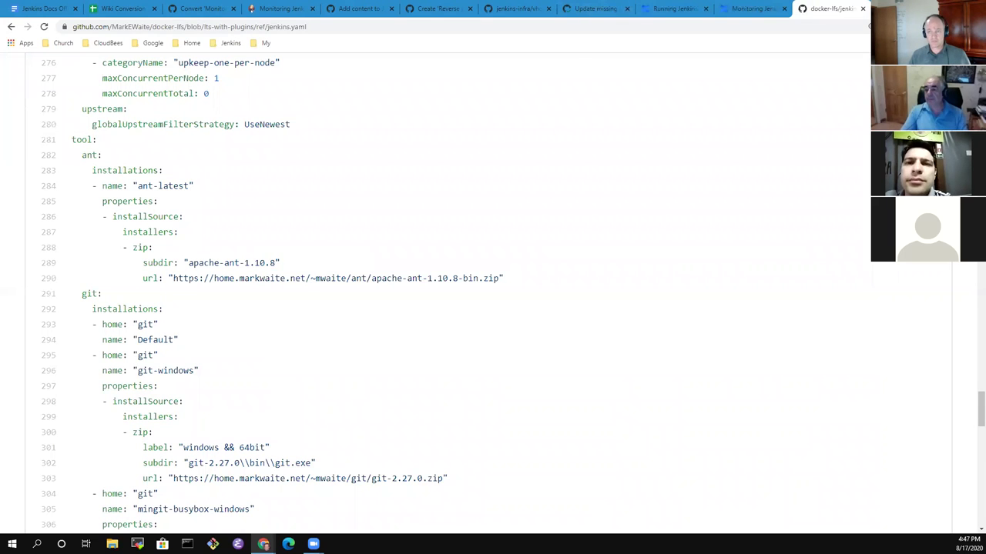
key(ctrl+t)
Open the Docker-LTS Jenkins bookmark and go to Manage Jenkins > Global Tool Configuration.
click(231, 42)
mouse_move(260, 130)
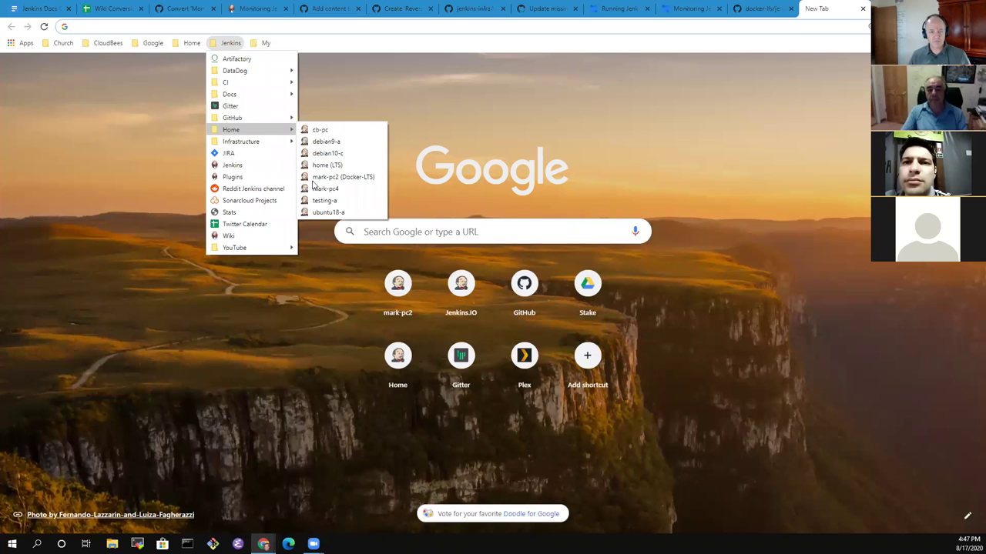
click(339, 176)
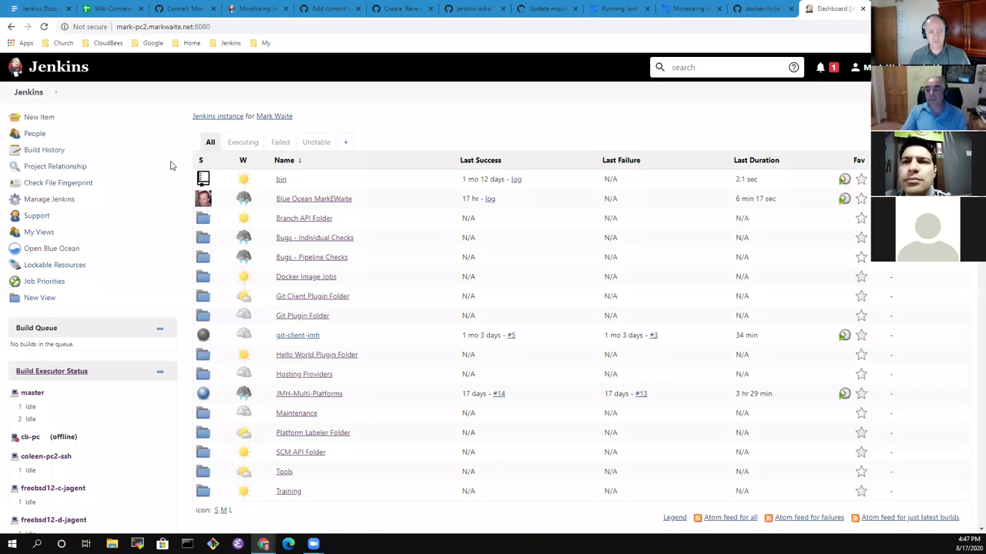
click(60, 201)
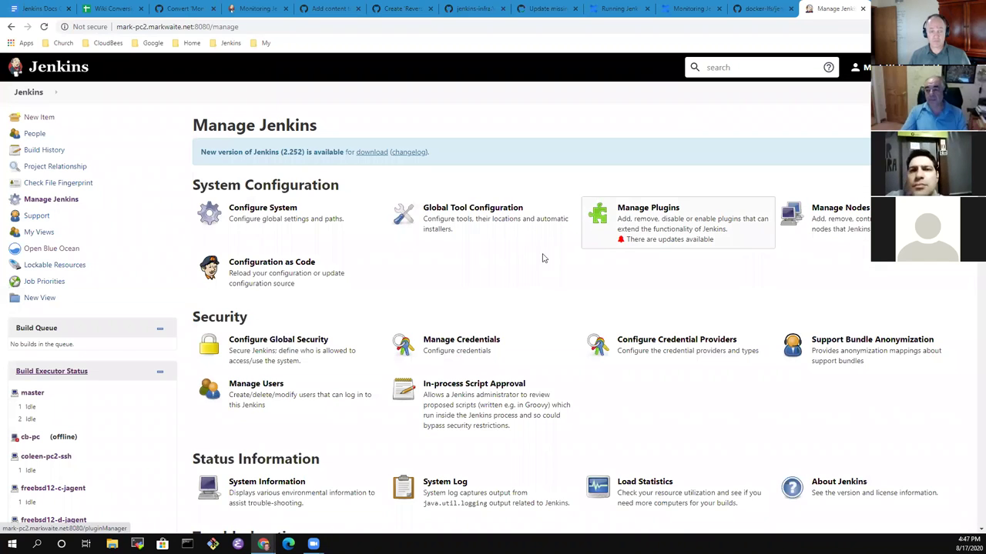
click(474, 218)
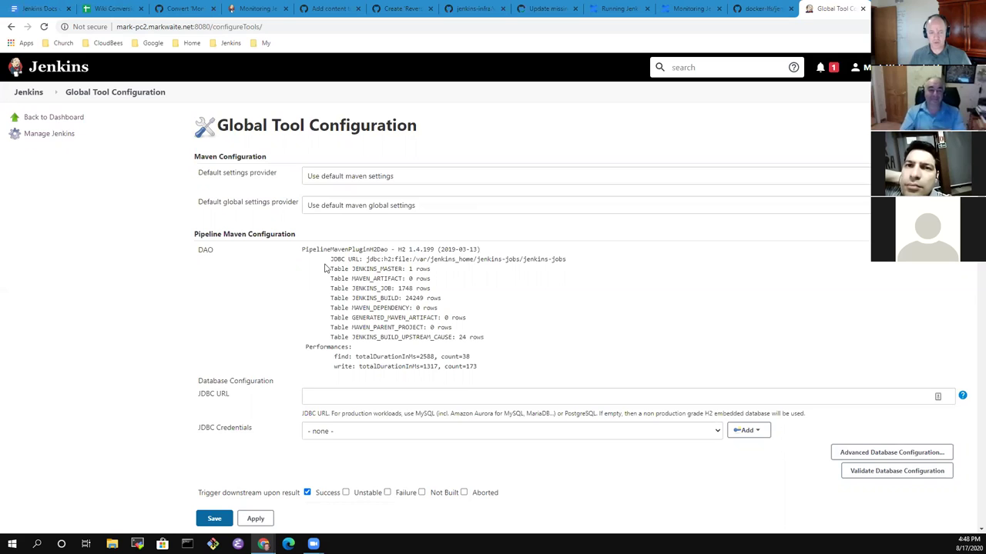
Zoom to 110%, scroll to the Ant section, and expand Ant installations.
key(ctrl+plus)
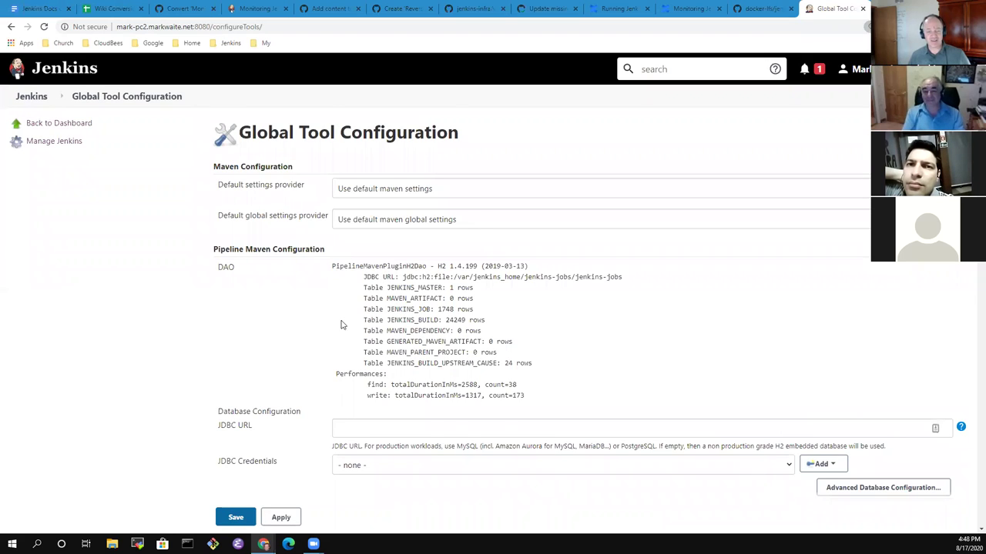
scroll(375, 324, down, 5)
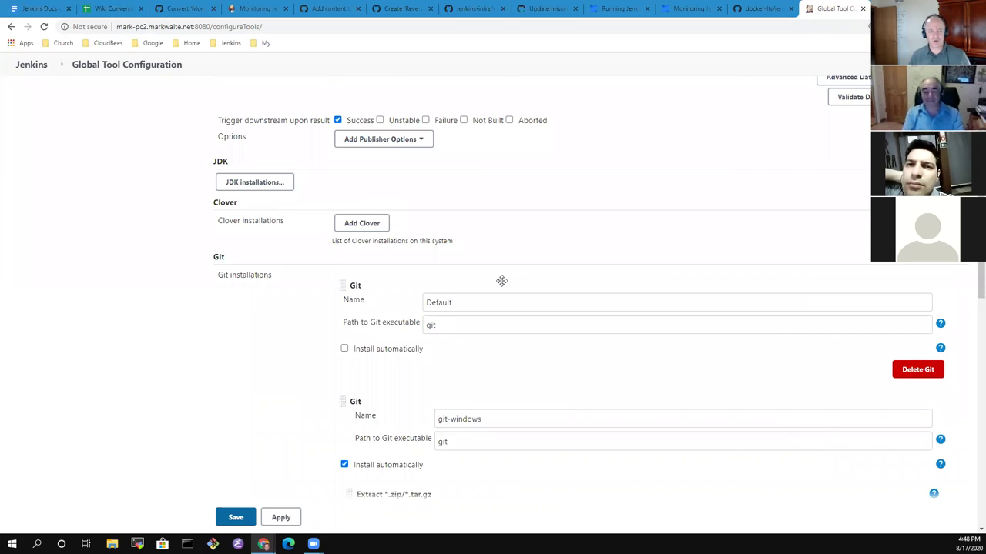
scroll(548, 321, down, 3)
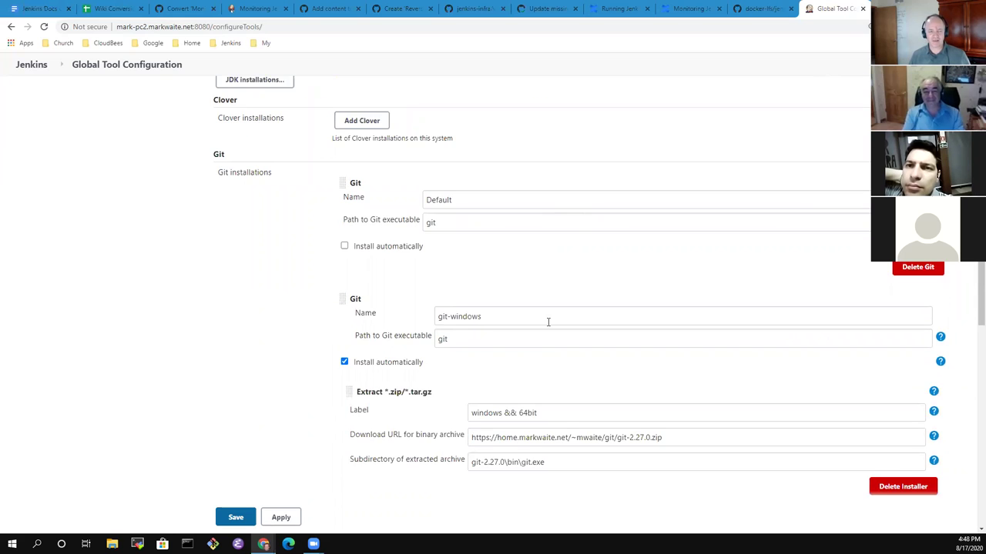
scroll(539, 314, up, 3)
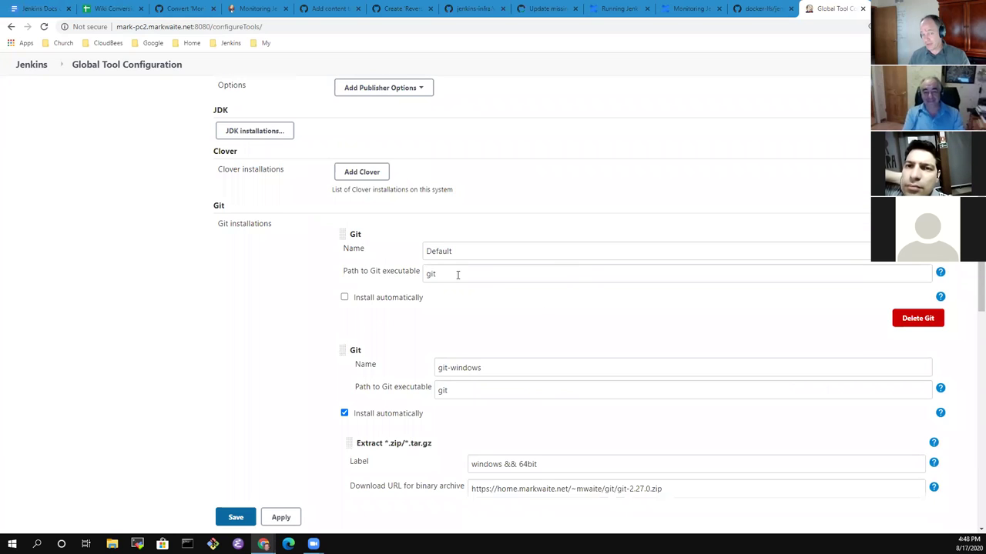
scroll(305, 298, down, 3)
scroll(306, 297, down, 10)
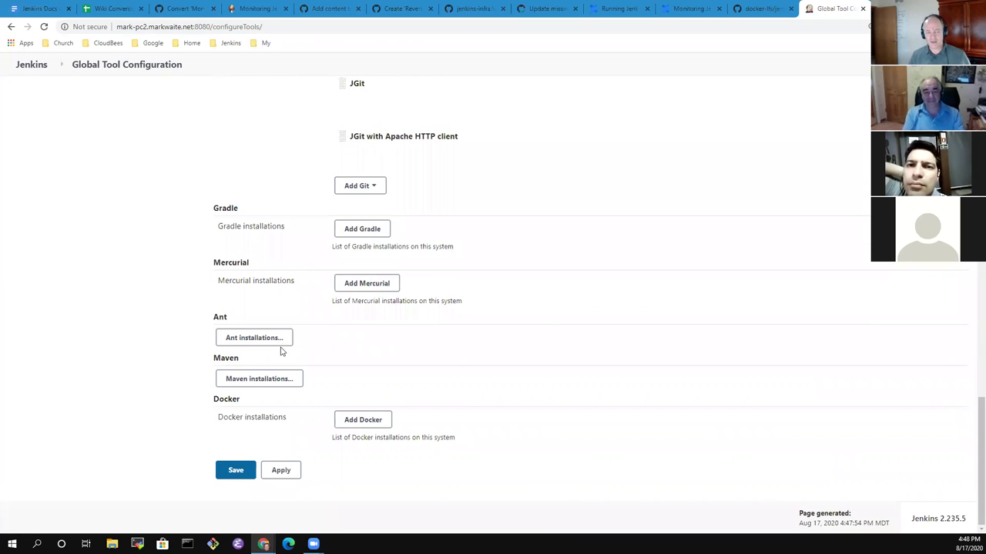
click(280, 345)
scroll(245, 279, down, 3)
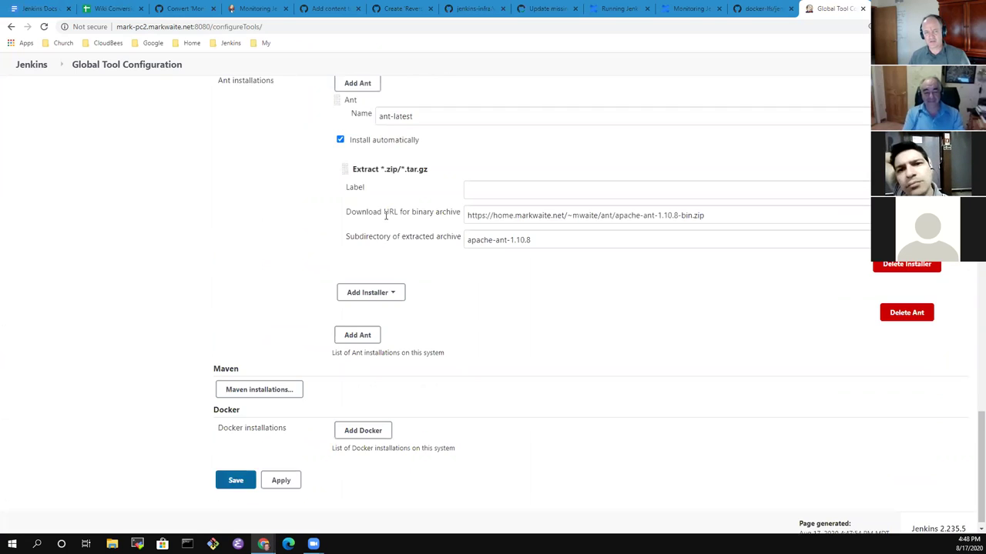
Review ant-latest's install-automatically option, download URL and apache-ant-1.10.8 subdirectory.
drag(413, 170, 375, 182)
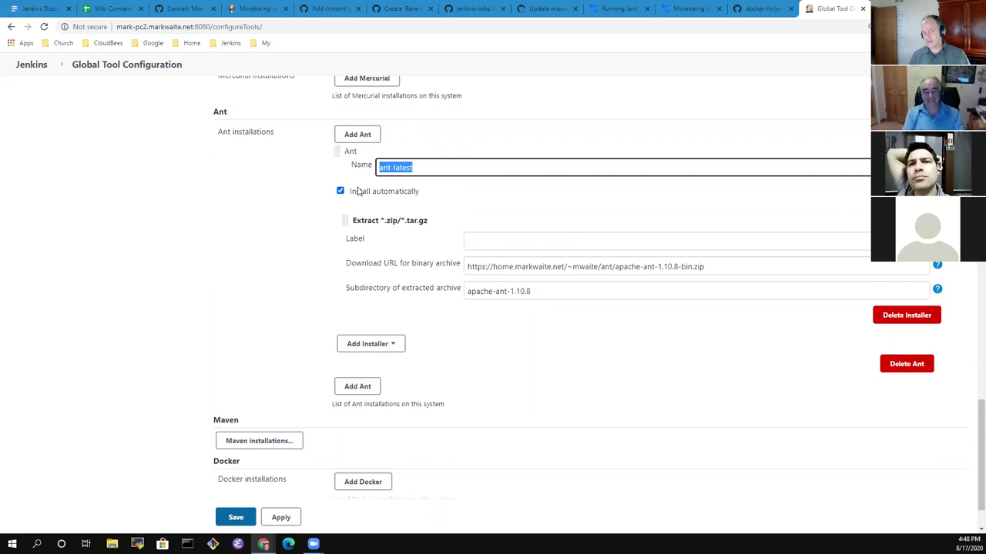
drag(419, 192, 369, 198)
click(334, 203)
drag(720, 271, 430, 263)
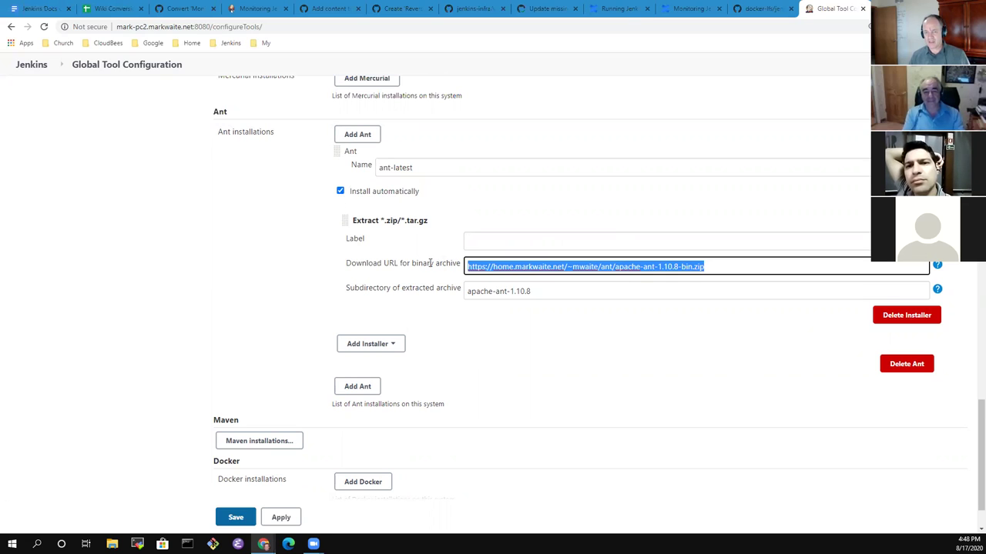
click(758, 264)
drag(533, 292, 410, 288)
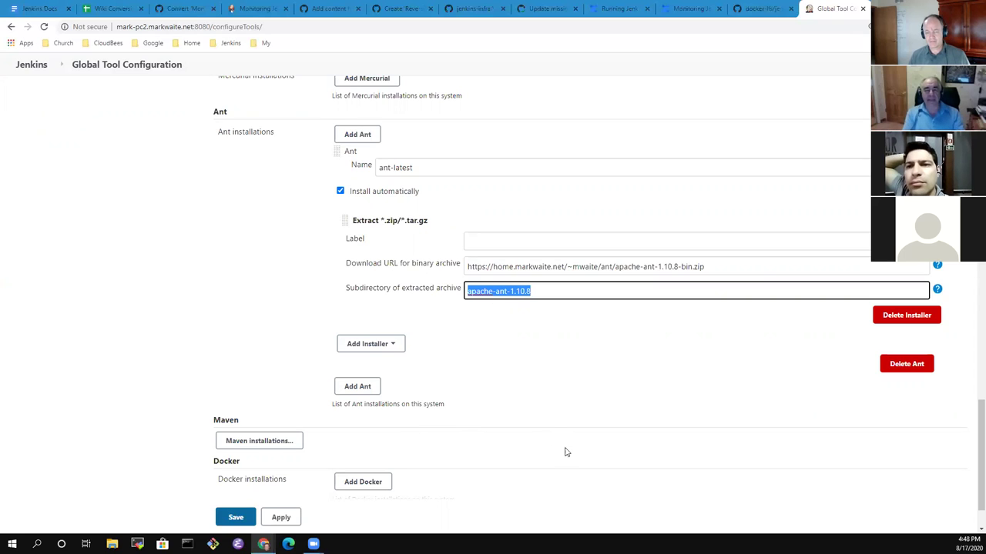
click(604, 378)
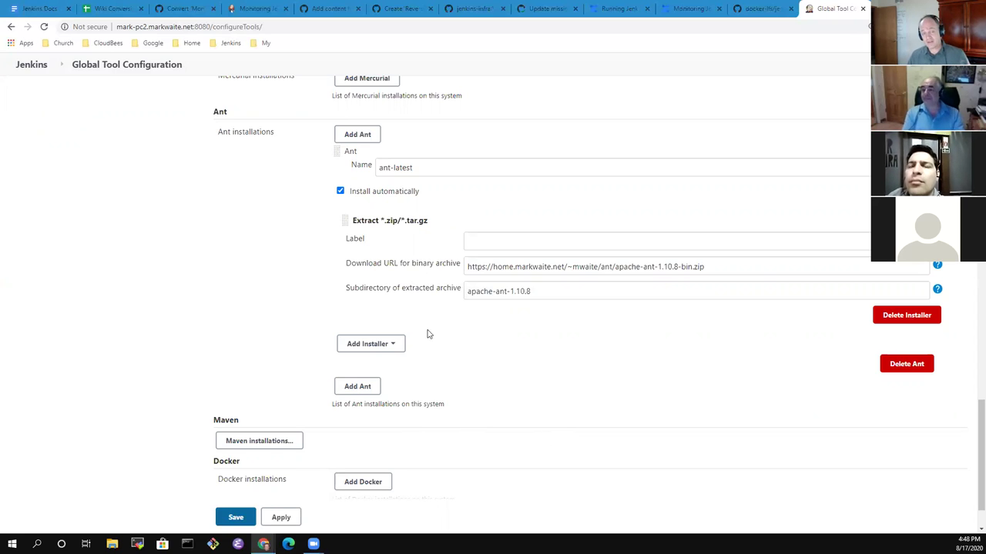
click(29, 66)
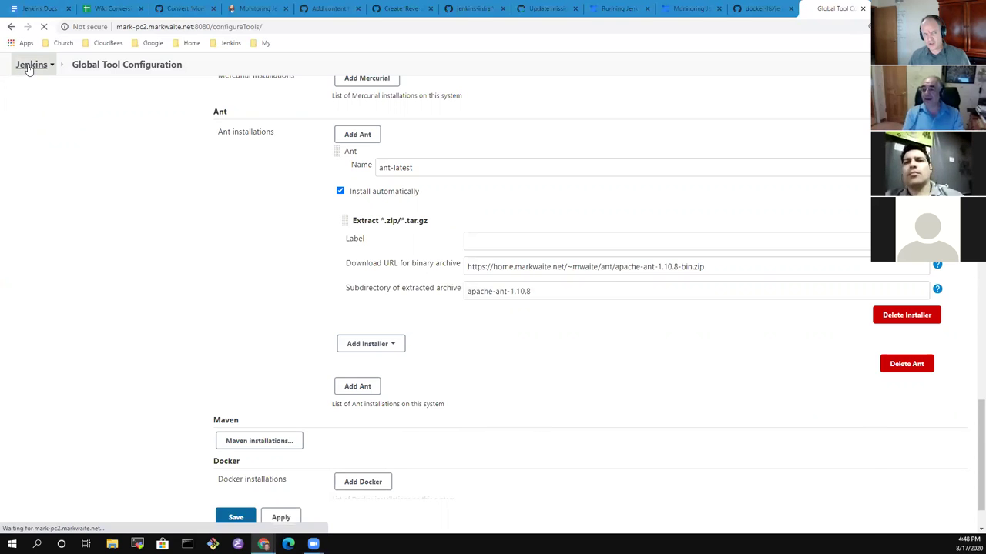
click(64, 213)
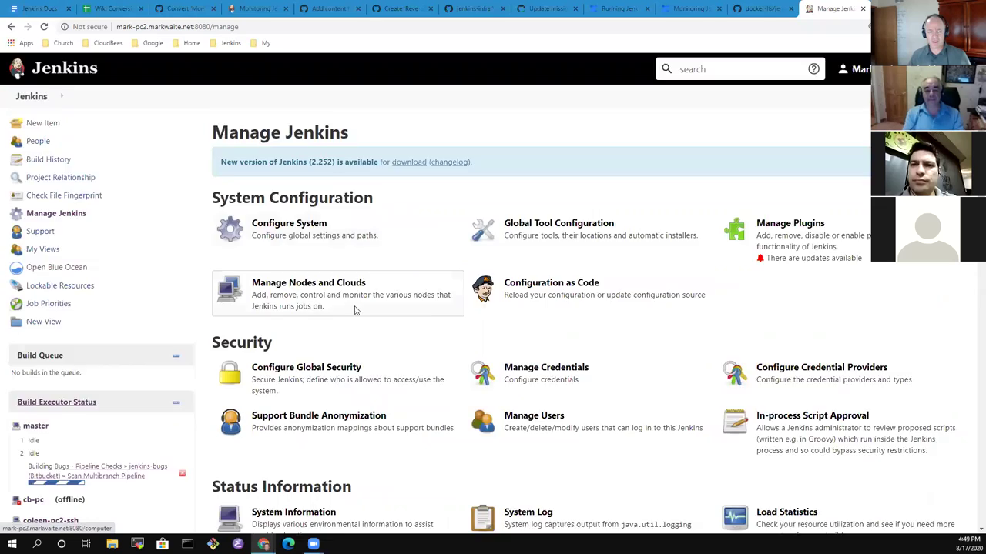
scroll(339, 306, down, 4)
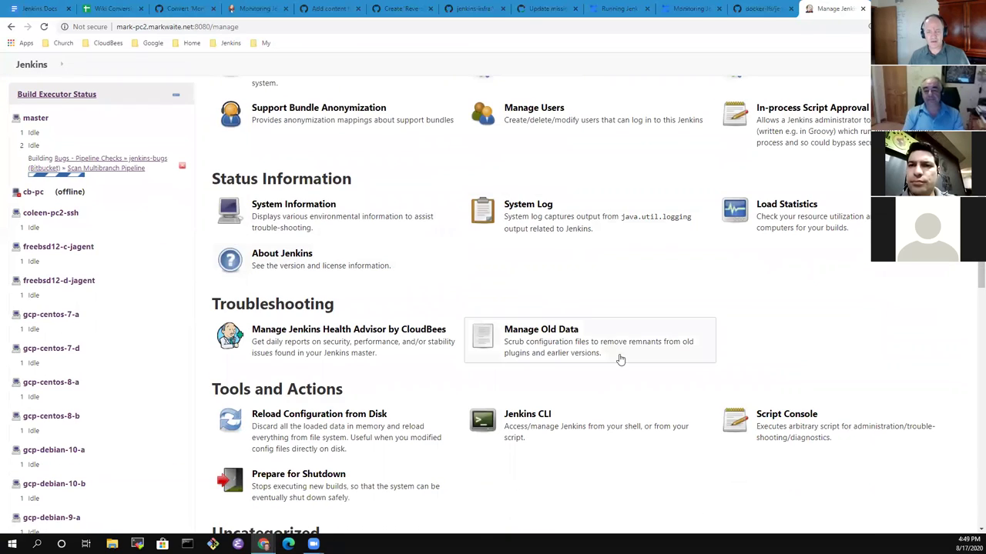
scroll(634, 356, up, 4)
scroll(647, 355, up, 1)
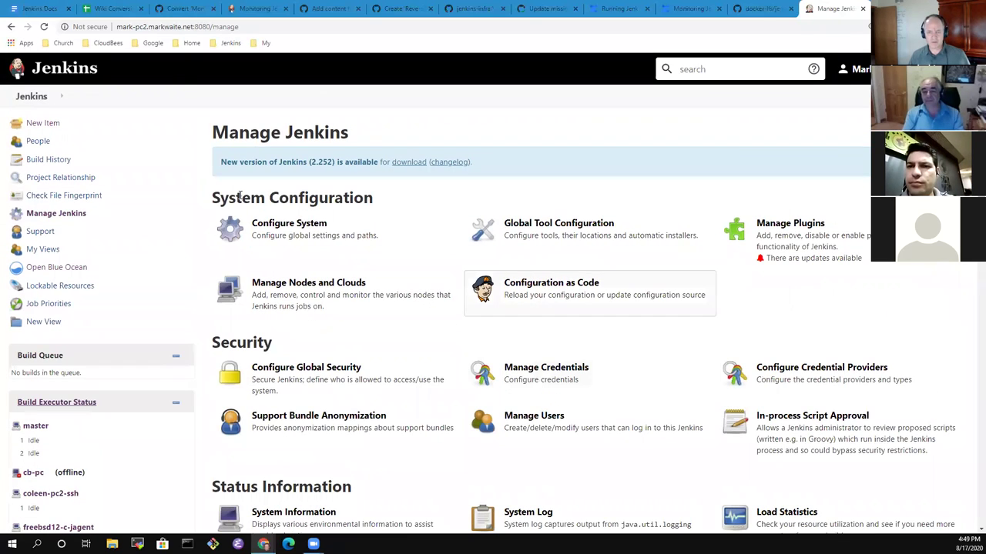
click(572, 286)
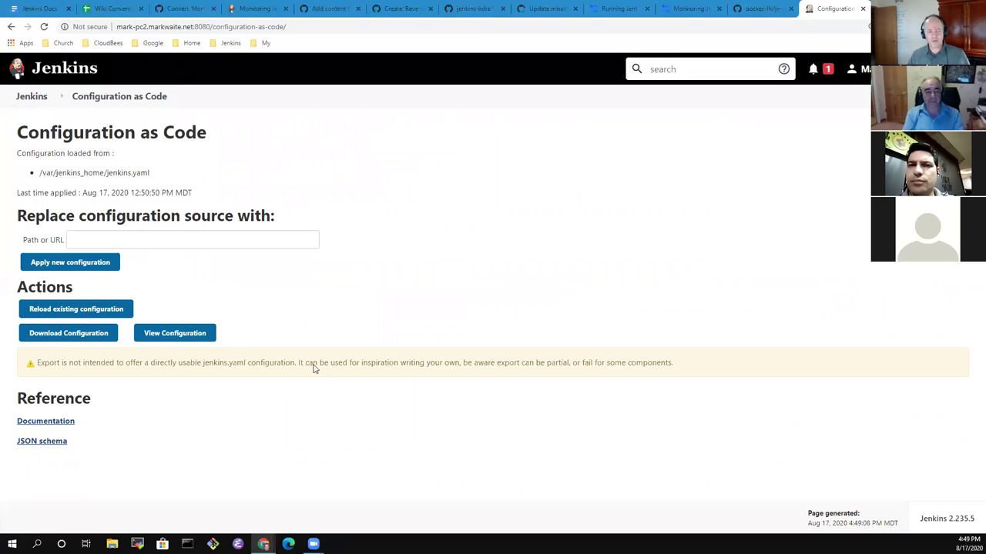
click(183, 339)
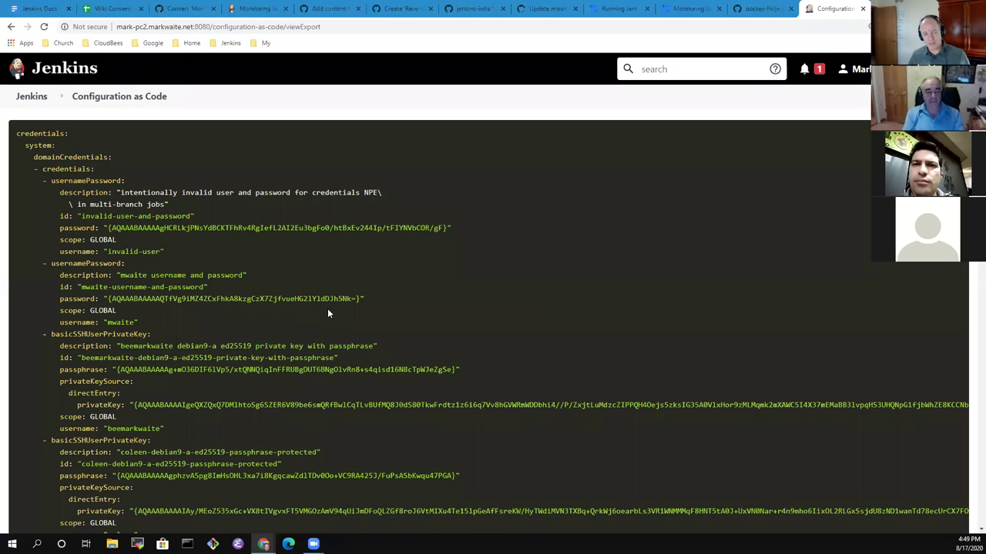
key(ctrl+f)
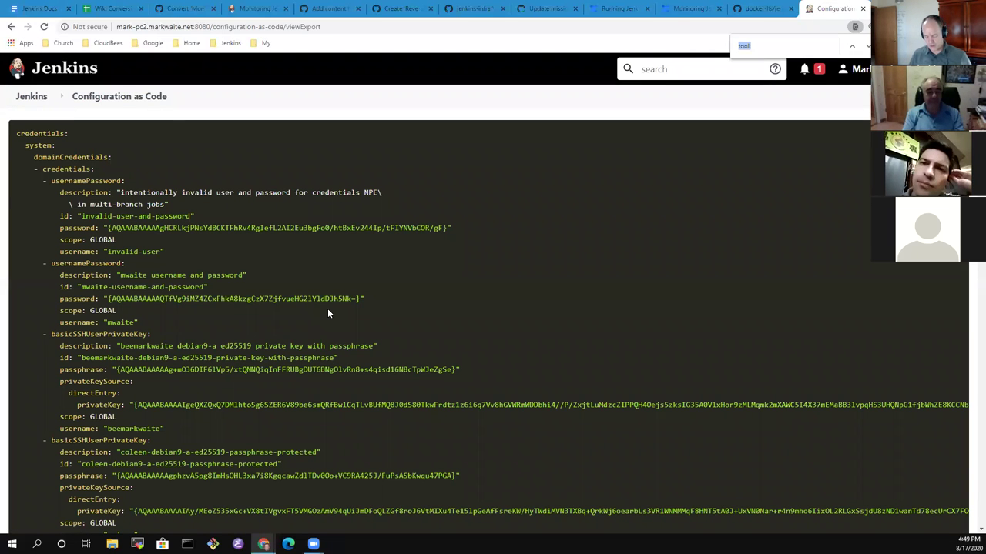
text(tool)
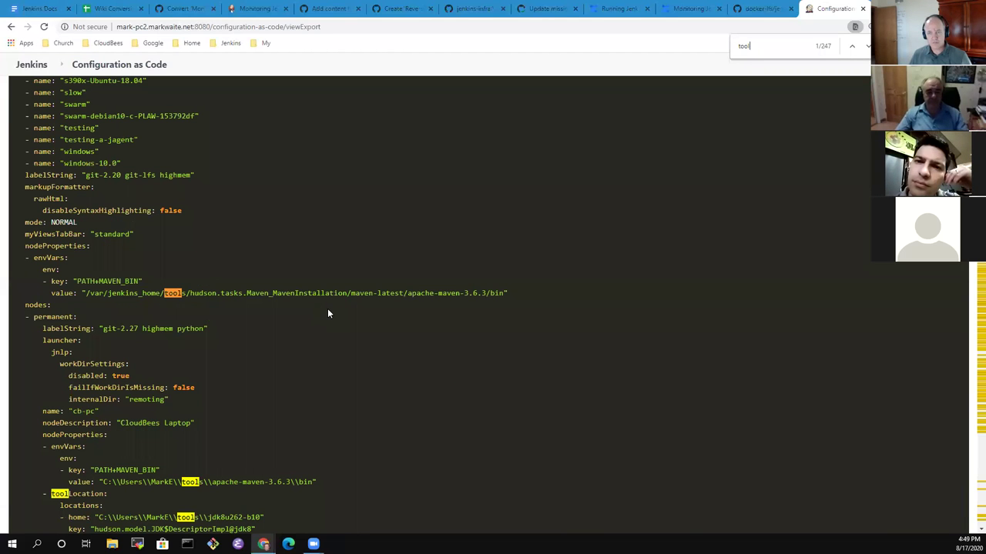
text(:)
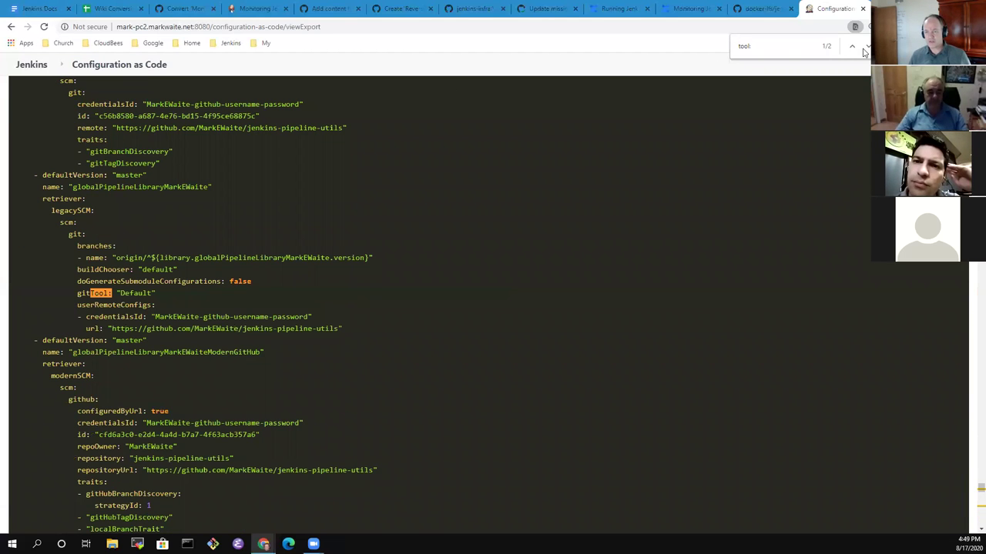
click(866, 48)
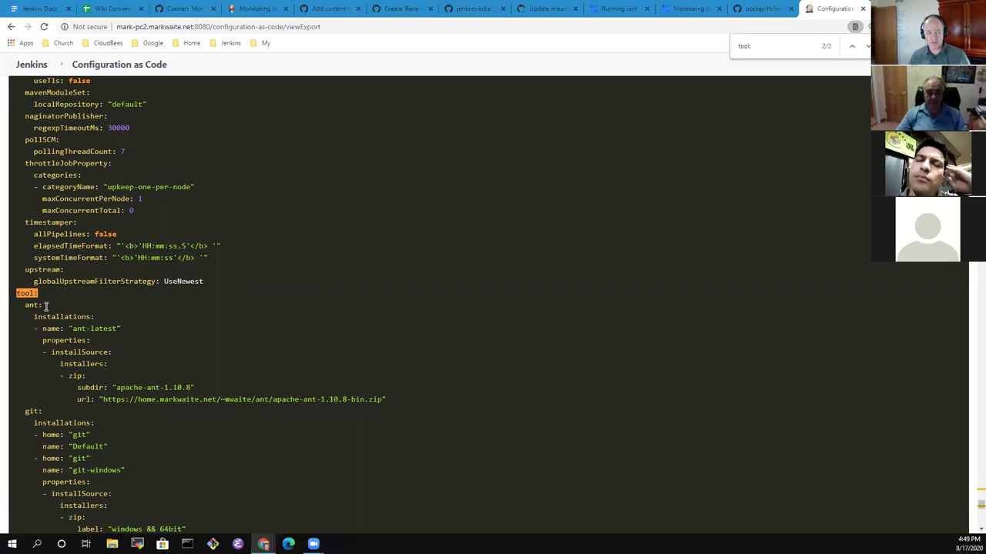
drag(16, 293, 420, 401)
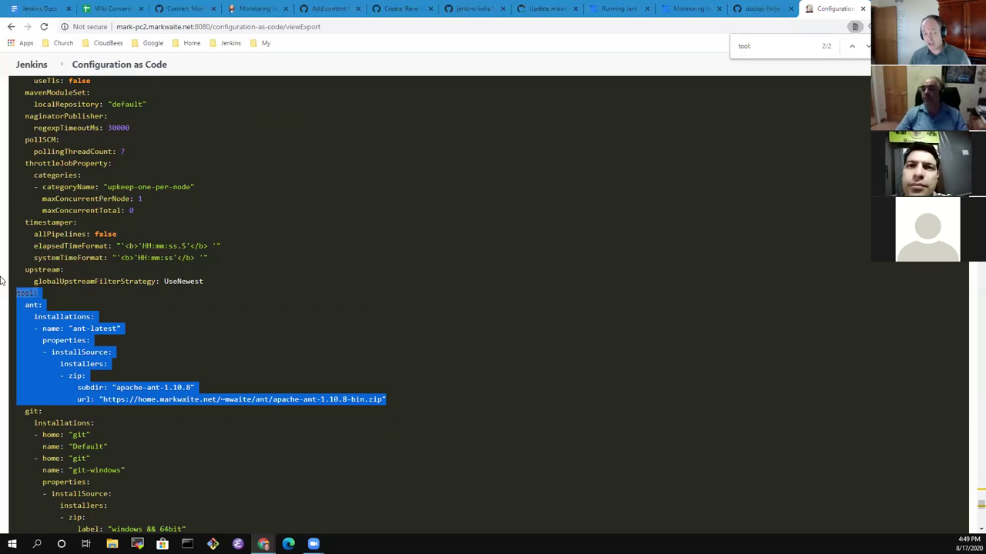
click(25, 294)
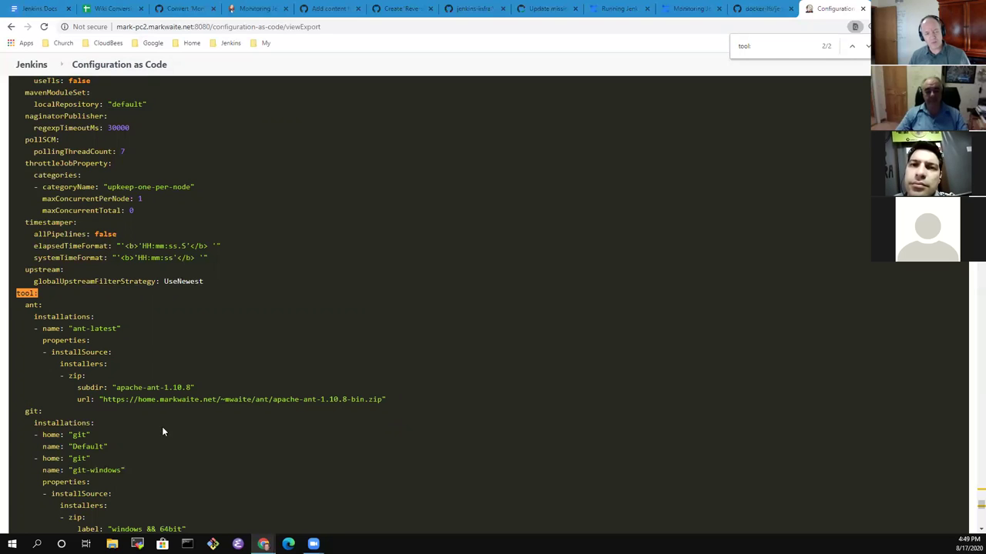
scroll(231, 397, down, 3)
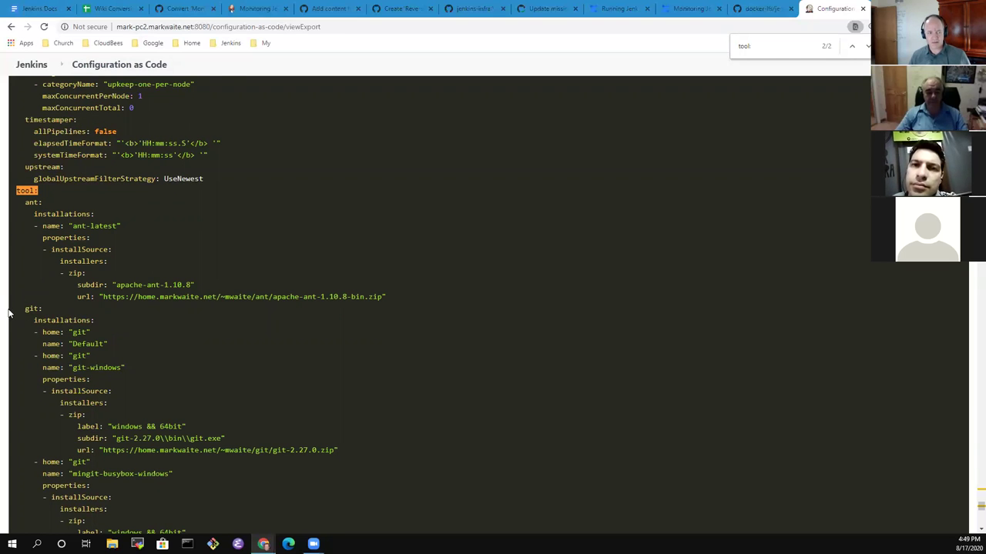
scroll(20, 305, down, 3)
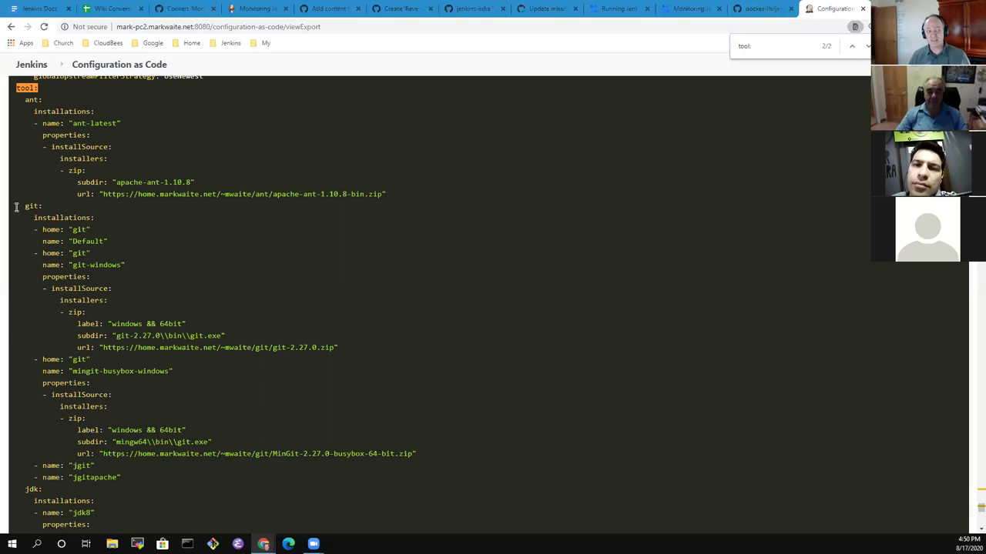
drag(16, 209, 173, 477)
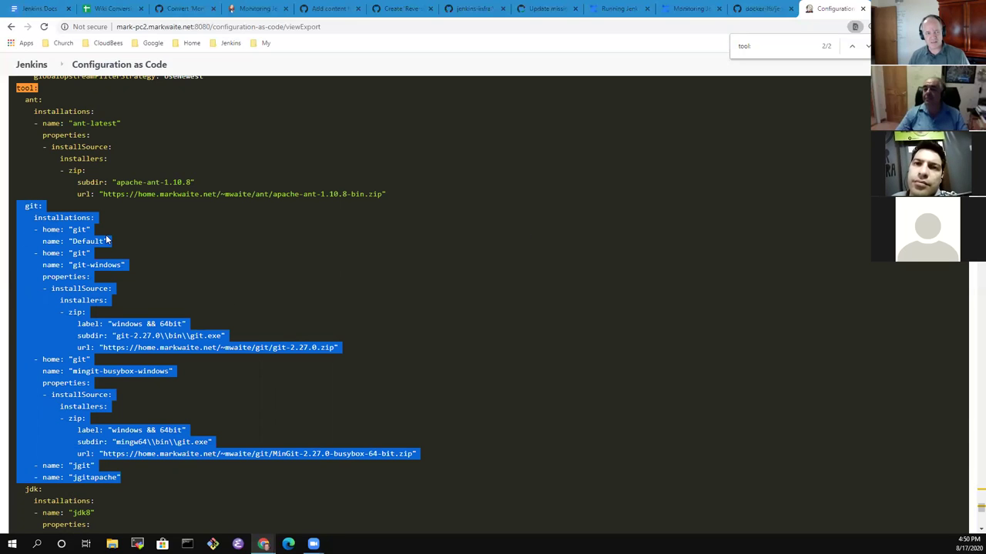
click(55, 232)
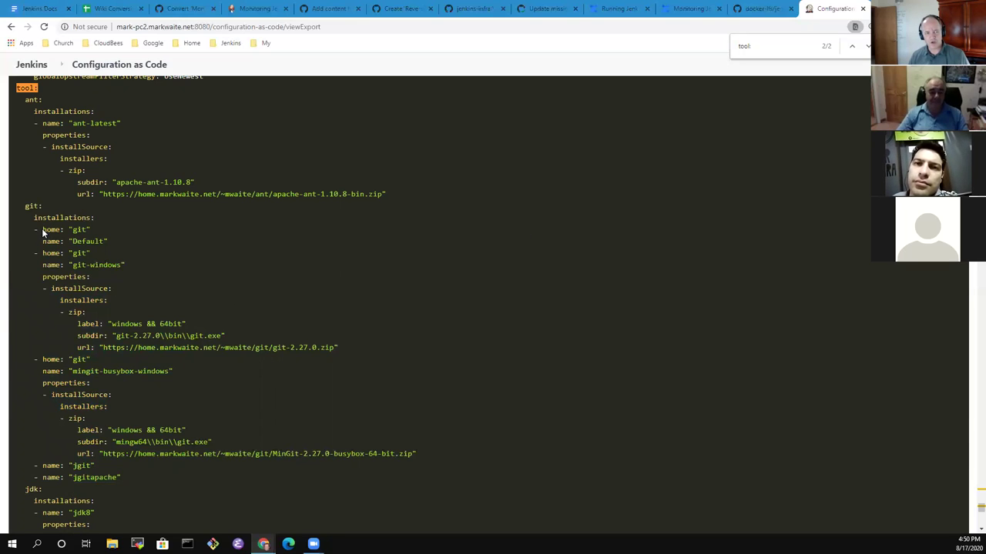
drag(42, 230, 123, 244)
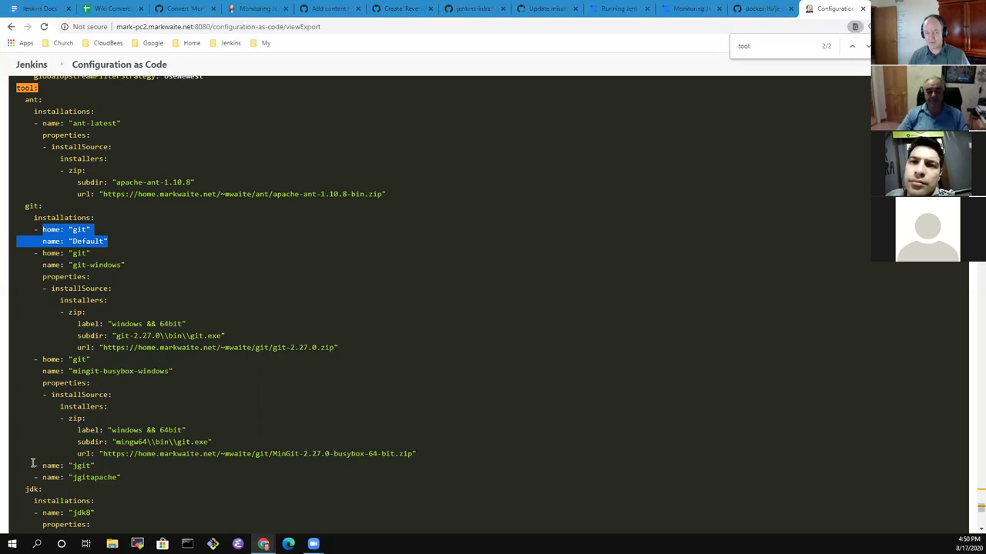
drag(34, 463, 110, 465)
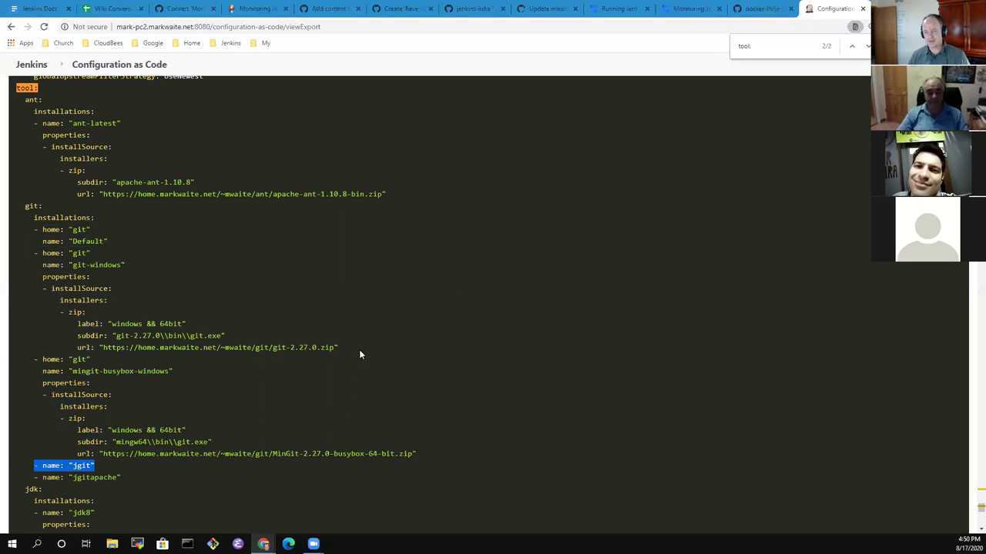
scroll(362, 331, down, 5)
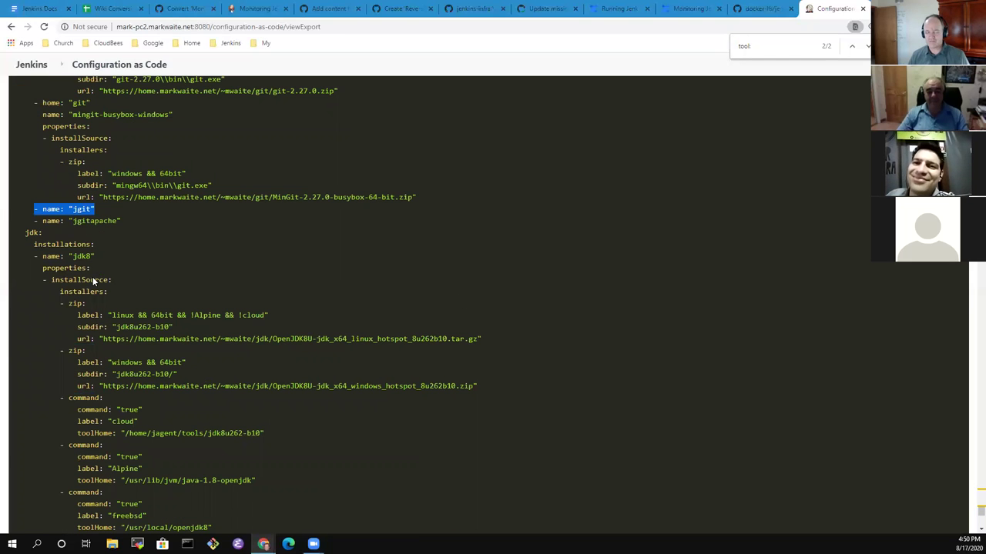
scroll(186, 286, down, 2)
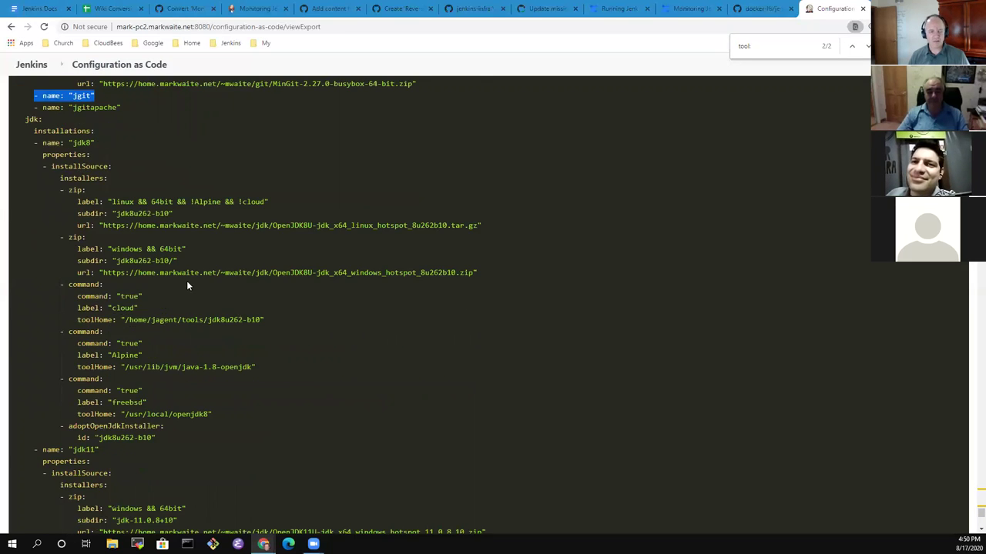
scroll(186, 285, down, 7)
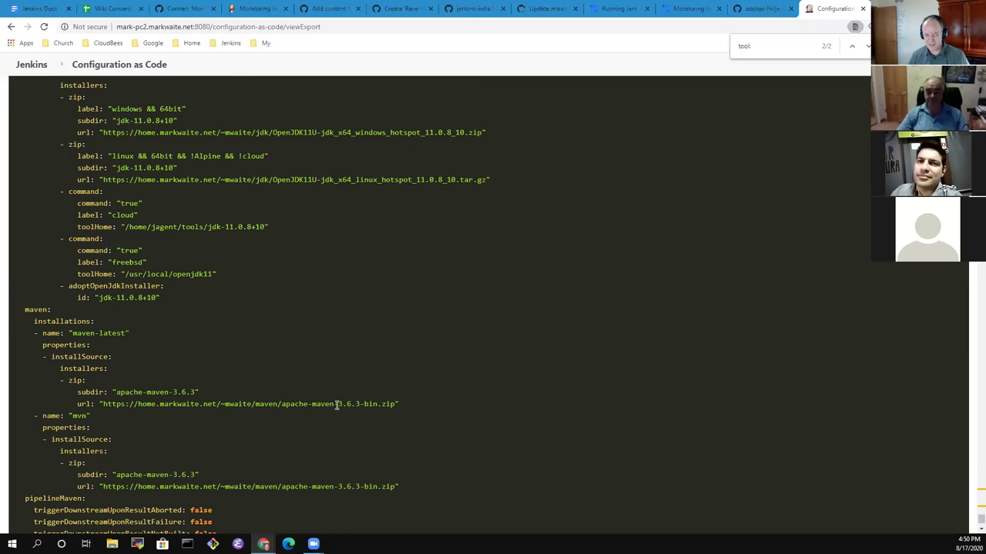
scroll(410, 362, up, 5)
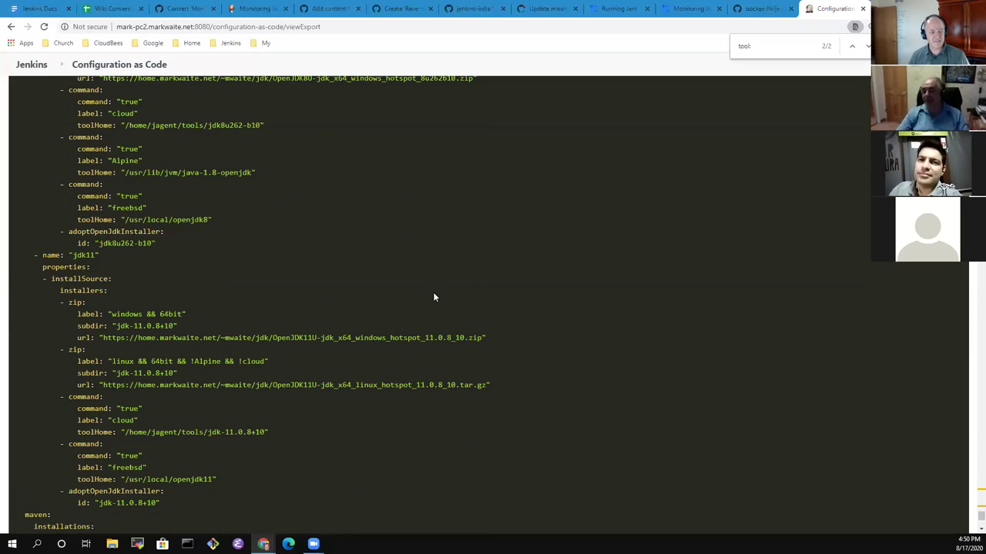
scroll(422, 290, up, 3)
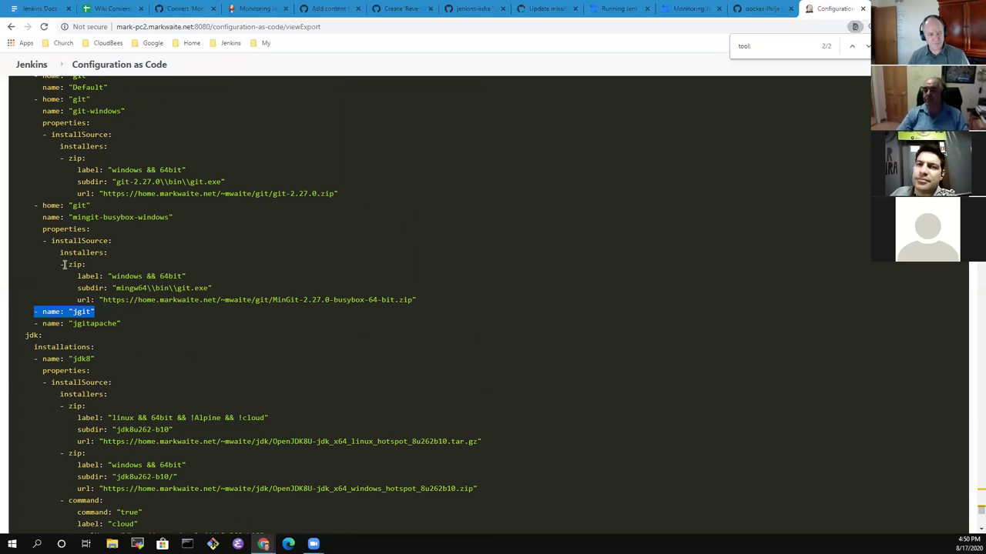
click(92, 251)
scroll(79, 252, up, 1)
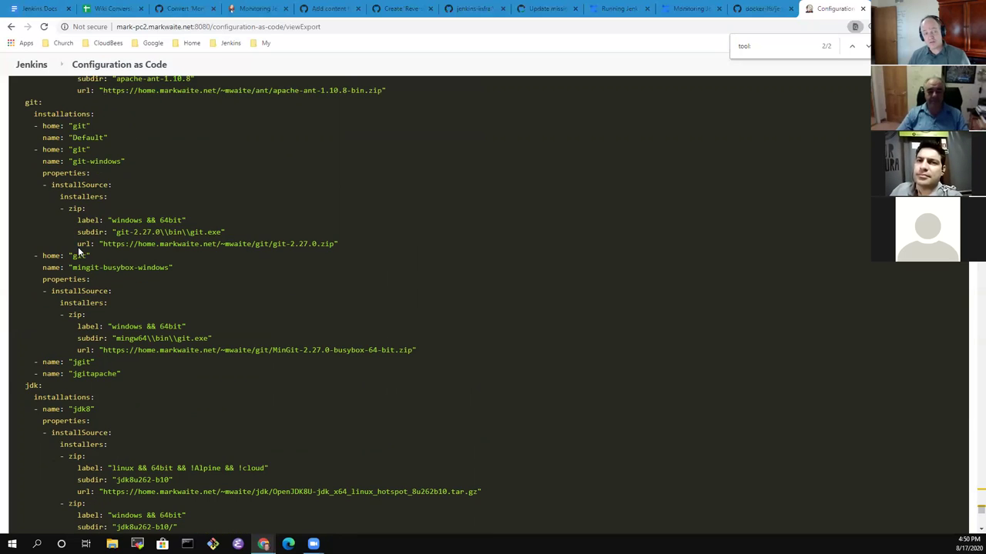
scroll(79, 251, up, 2)
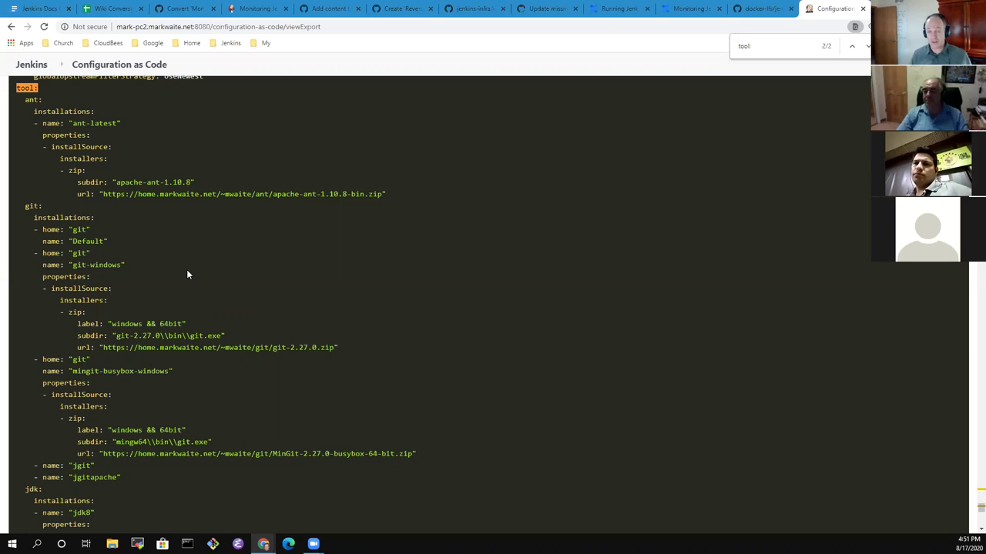
Close the find bar searching for tool: on the Configuration as Code page.
click(867, 46)
Return to the Configuration as Code main page and reset the zoom to normal.
click(120, 66)
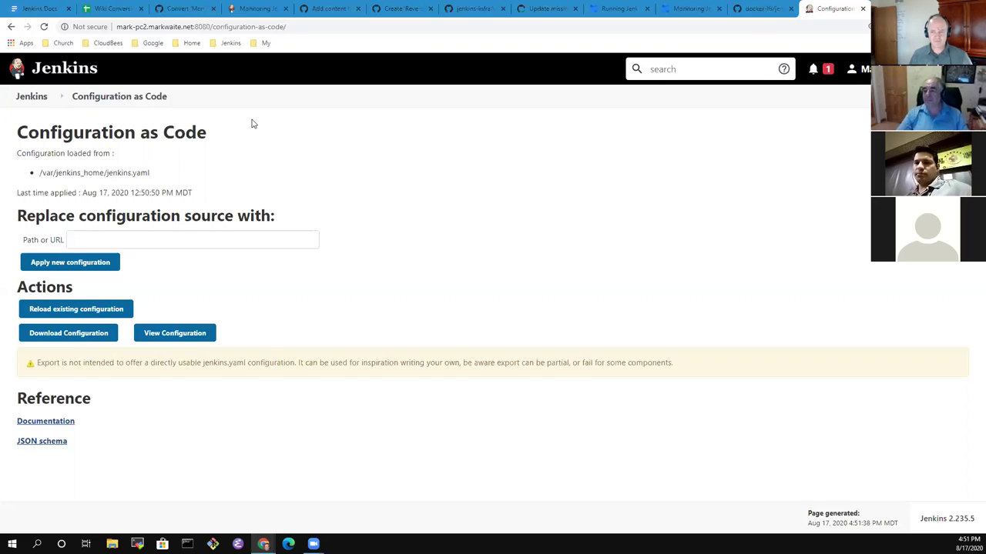
key(ctrl+minus)
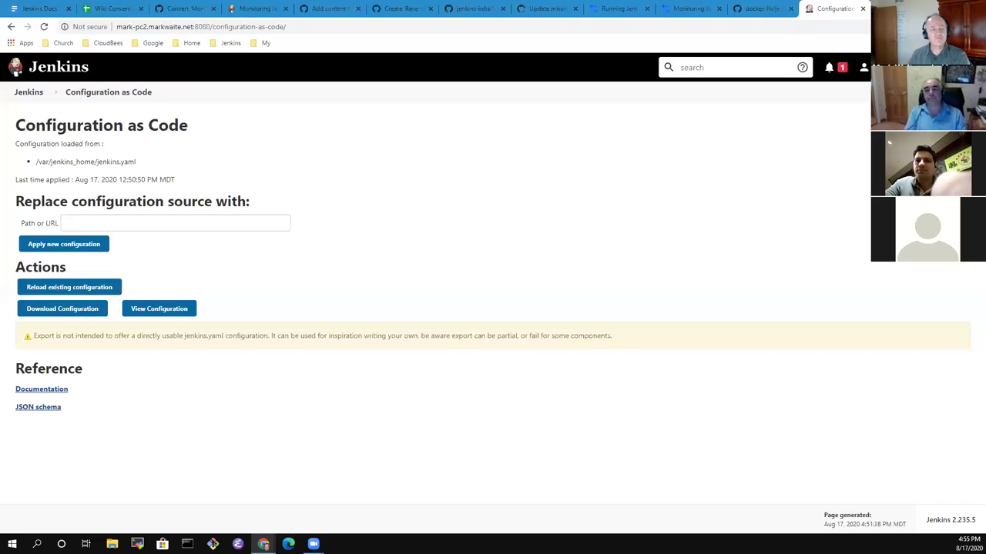
Go from the Jenkins dashboard to Manage Jenkins and open Global Tool Configuration.
click(22, 93)
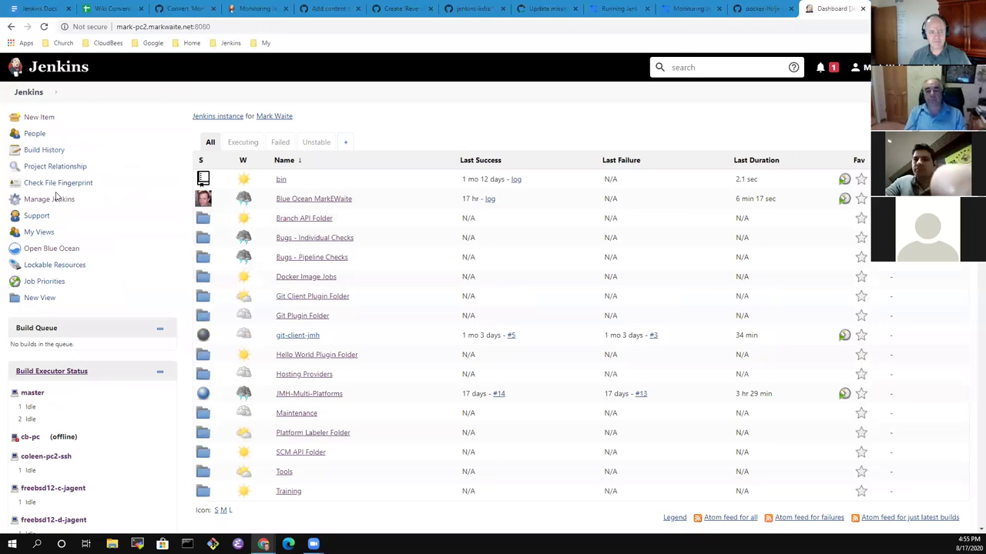
click(51, 200)
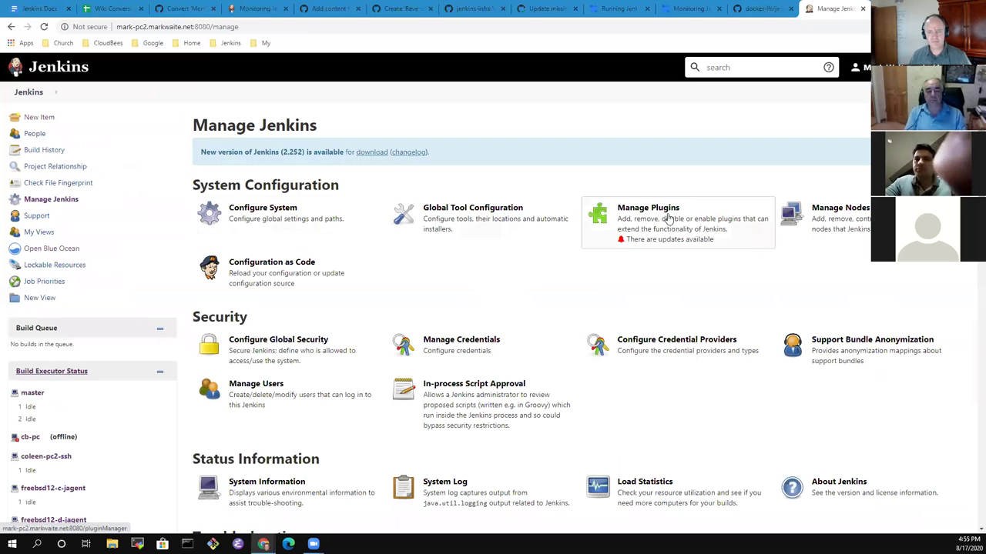
click(474, 230)
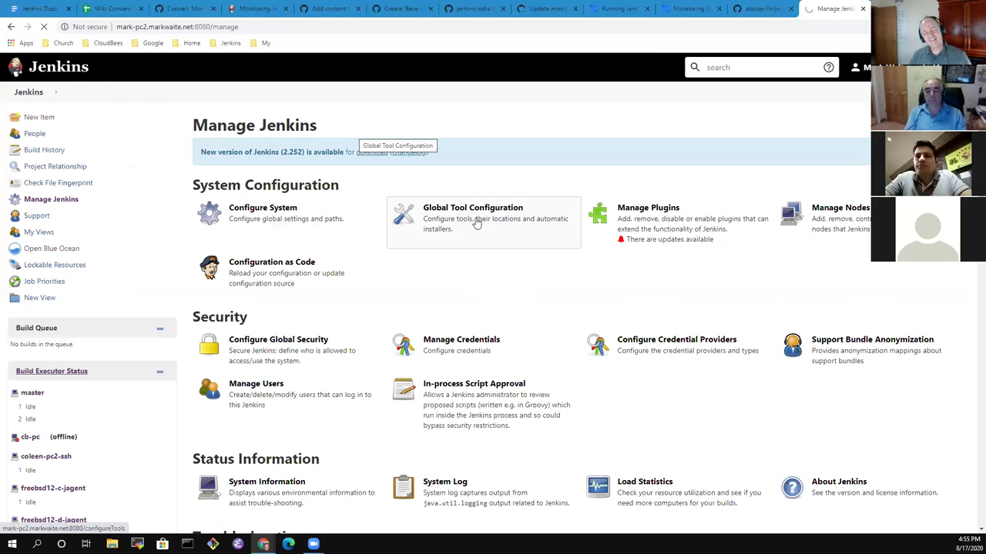
click(477, 222)
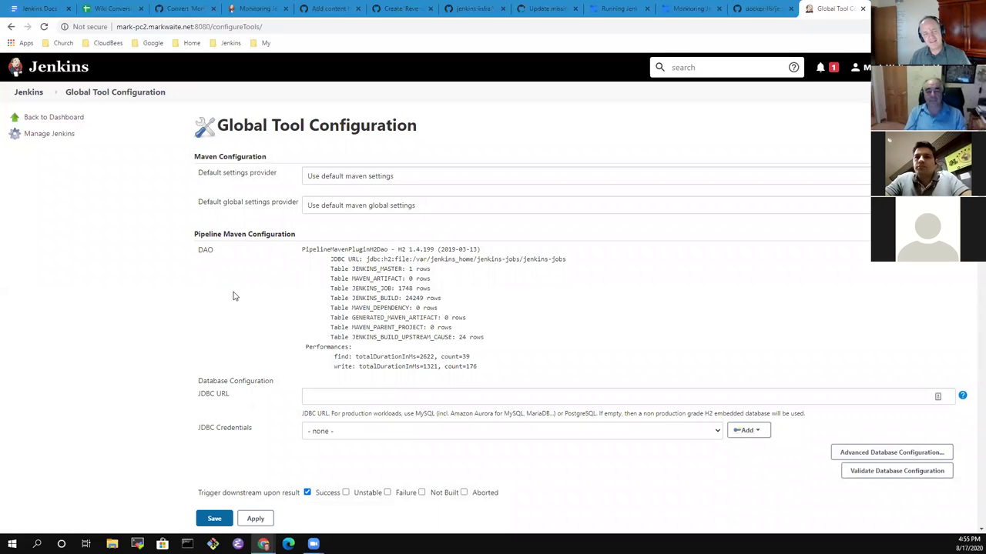
scroll(226, 292, down, 3)
scroll(225, 295, up, 3)
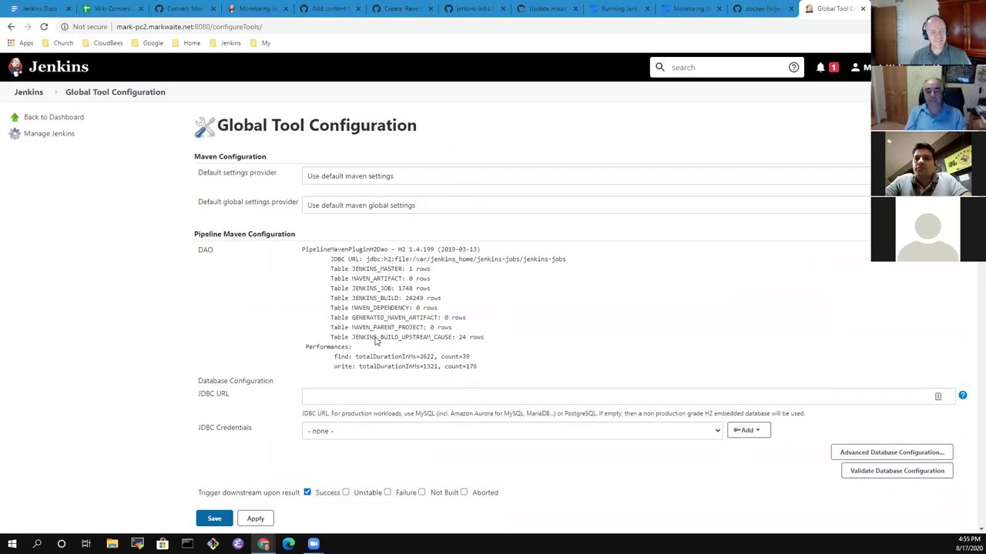
click(431, 184)
click(432, 182)
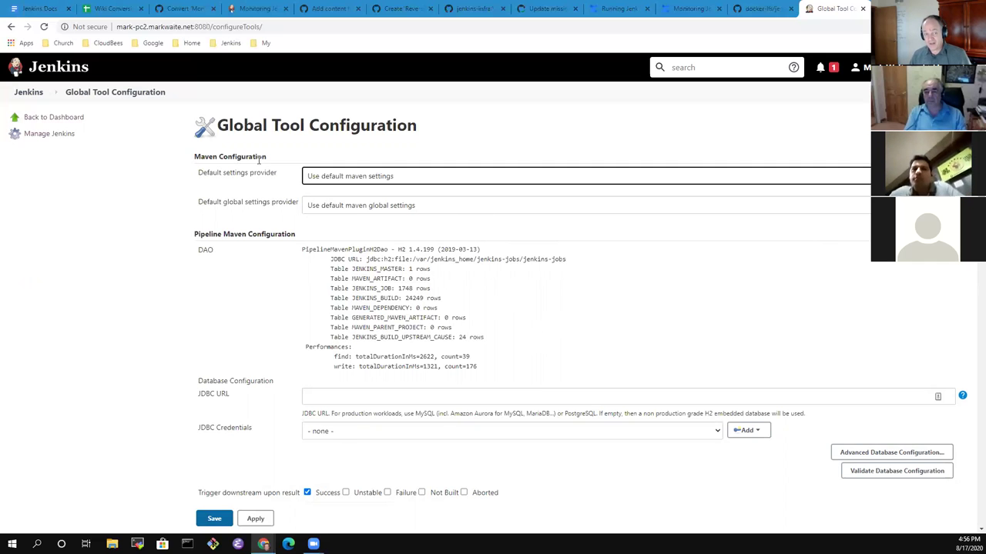
drag(269, 159, 189, 161)
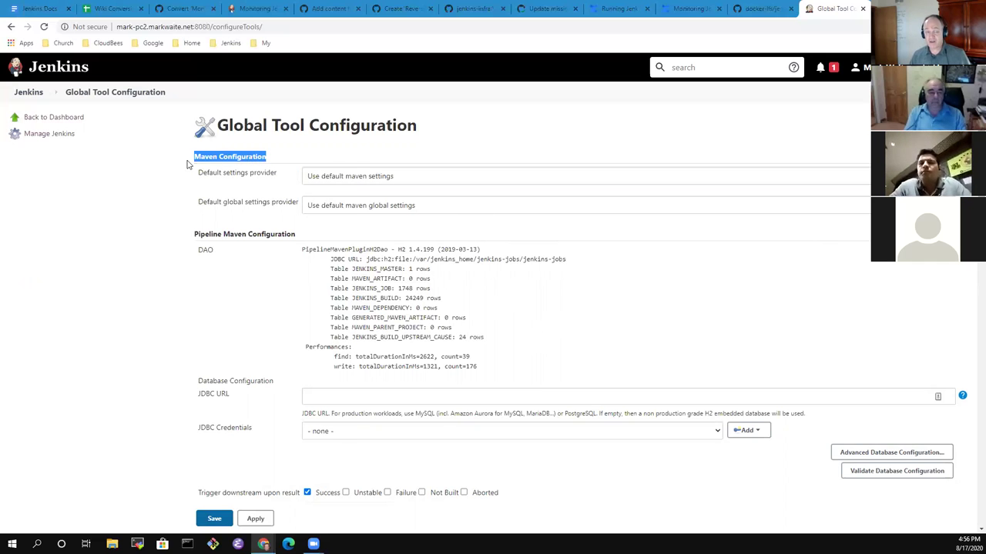
click(229, 159)
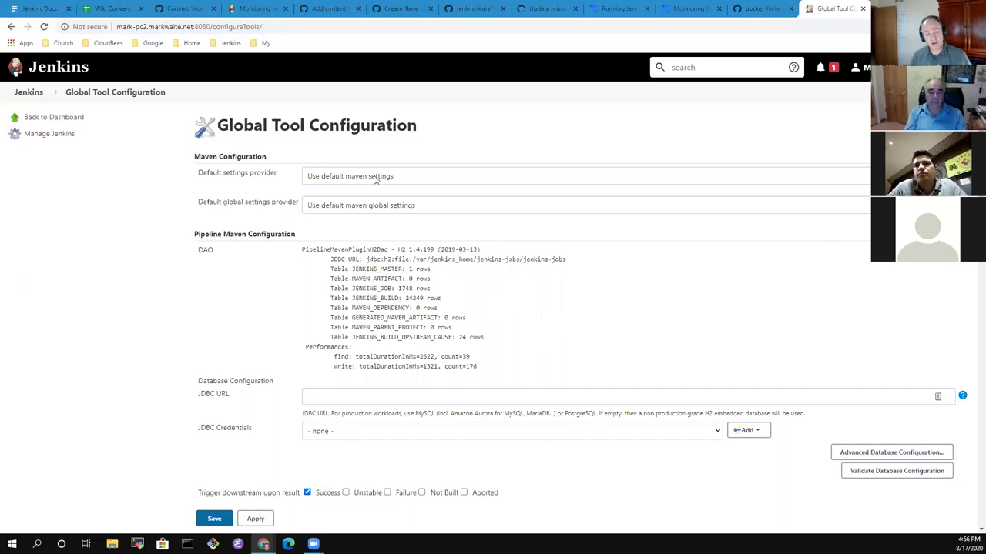
click(375, 179)
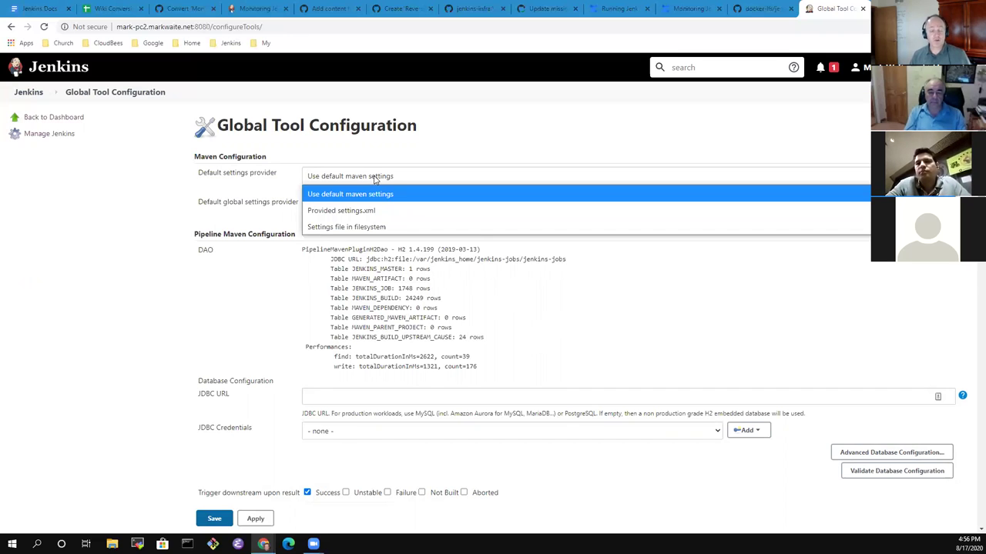
click(111, 257)
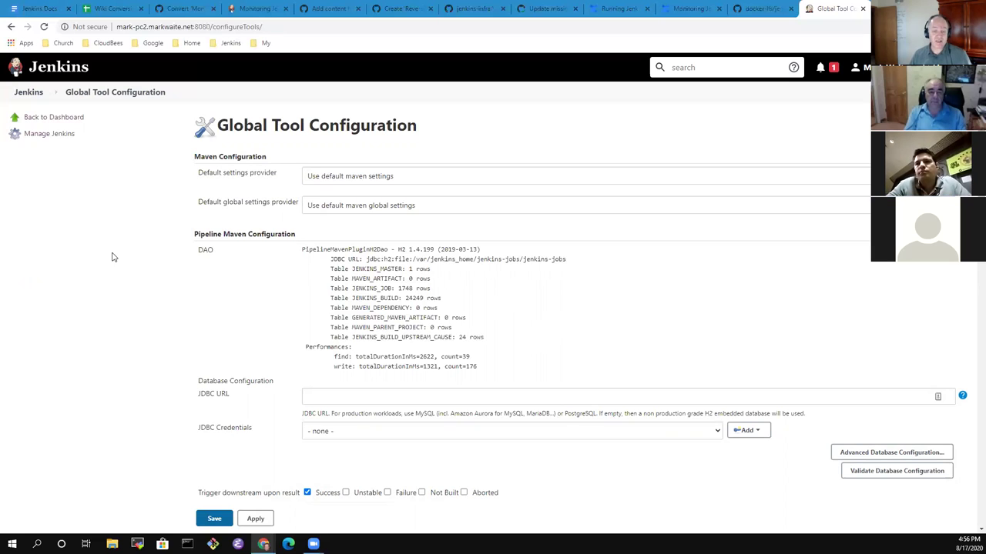
click(437, 176)
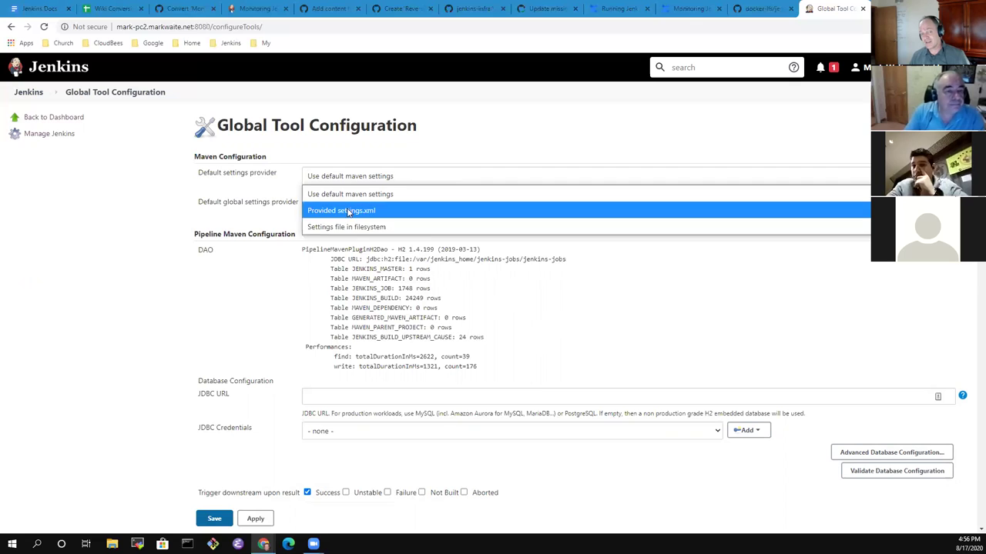
click(131, 321)
Expand JDK installations to show the jdk8 JDK and its installers.
scroll(193, 208, down, 4)
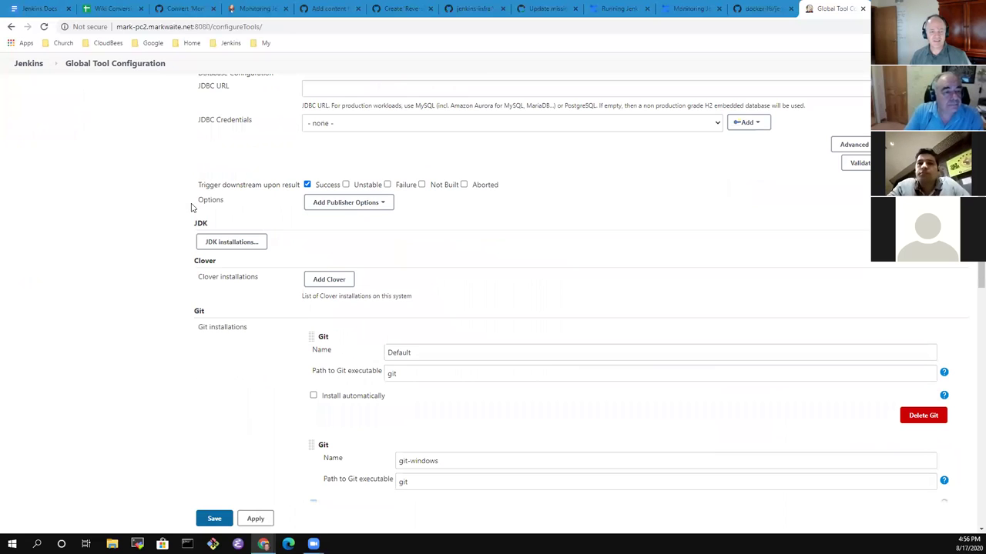
click(243, 245)
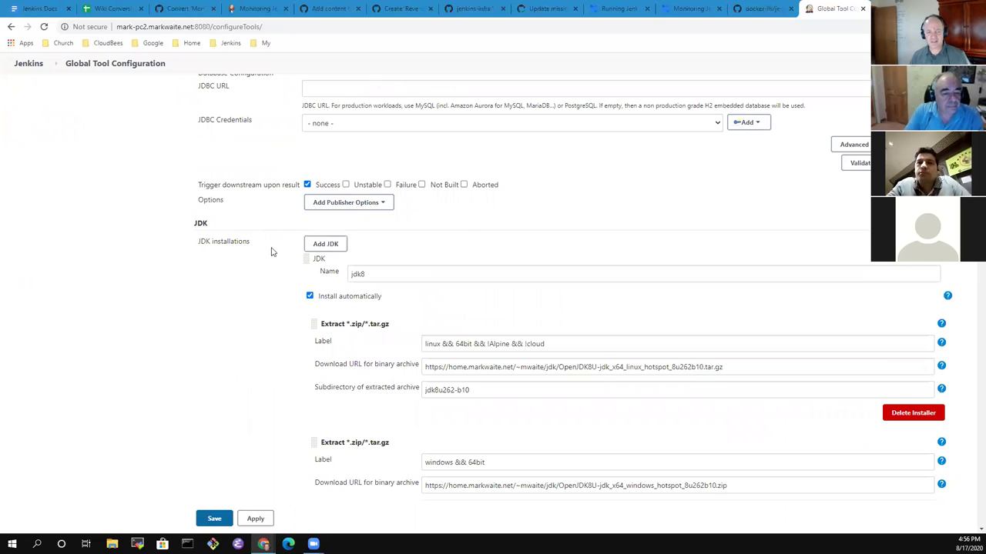
click(329, 248)
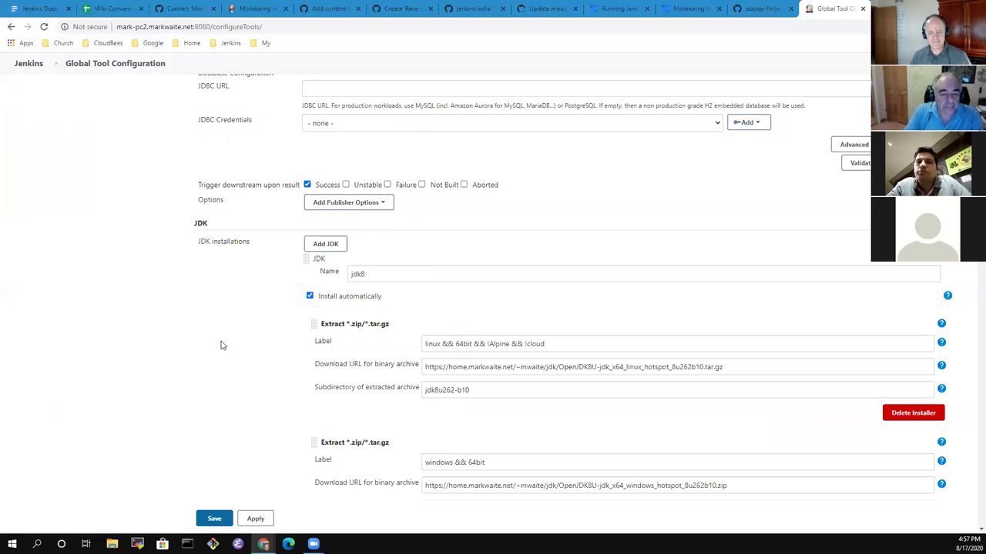
Check the default Maven settings provider choices without changing them, then scroll through jdk8's installers.
scroll(347, 341, up, 4)
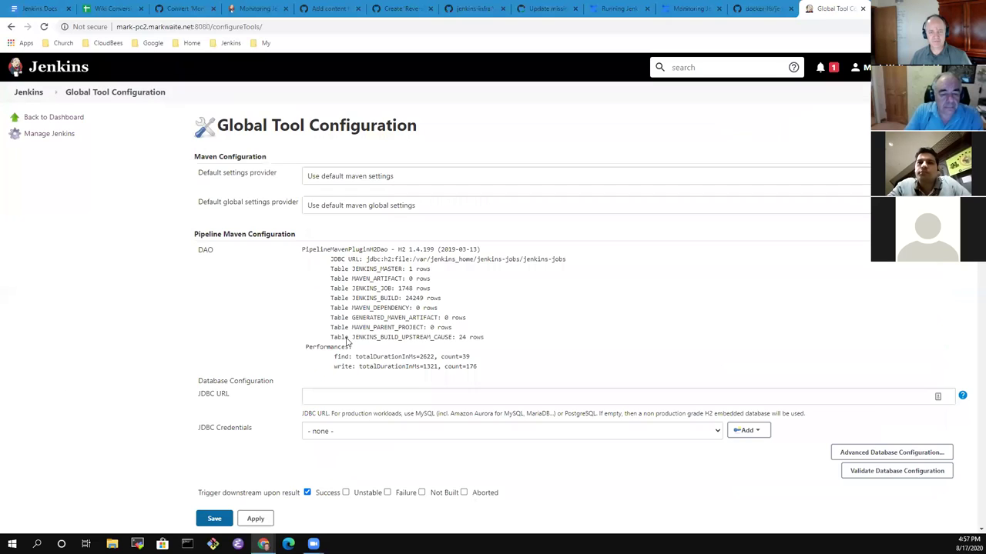
click(462, 182)
click(28, 193)
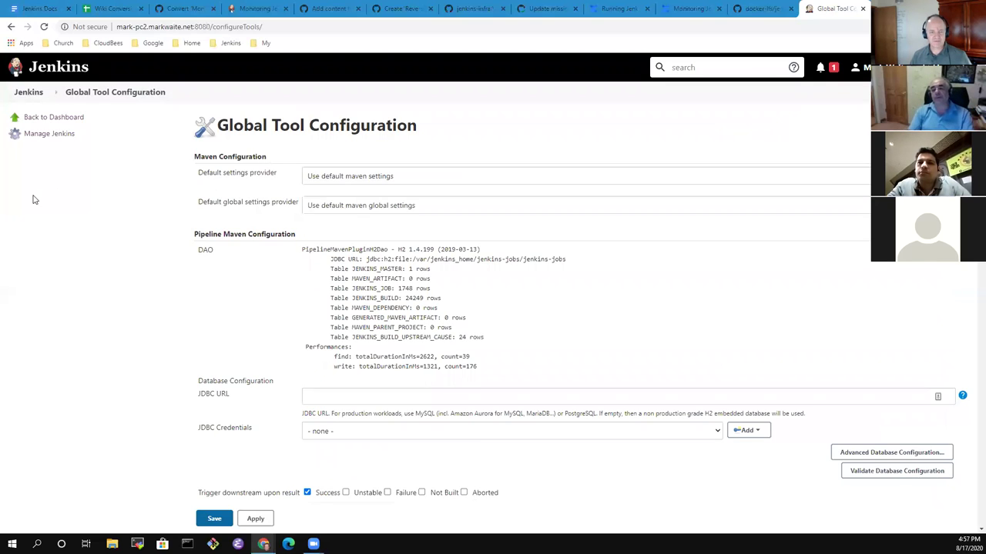
scroll(143, 288, down, 15)
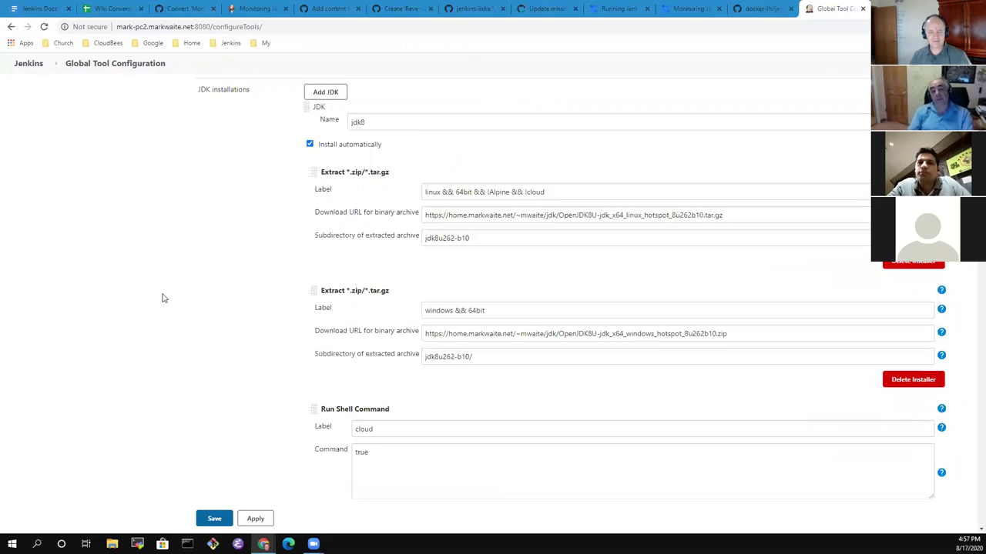
scroll(207, 309, up, 10)
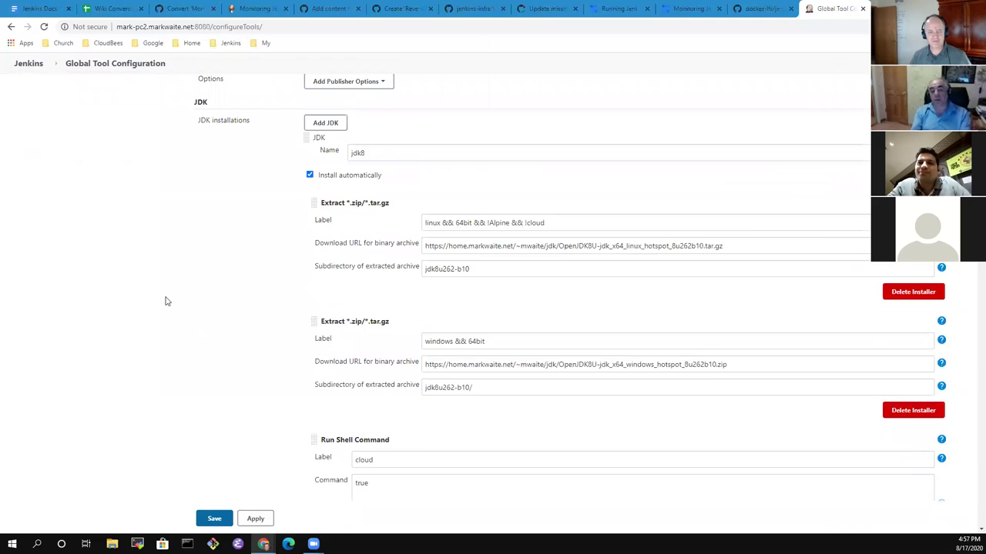
scroll(198, 322, down, 7)
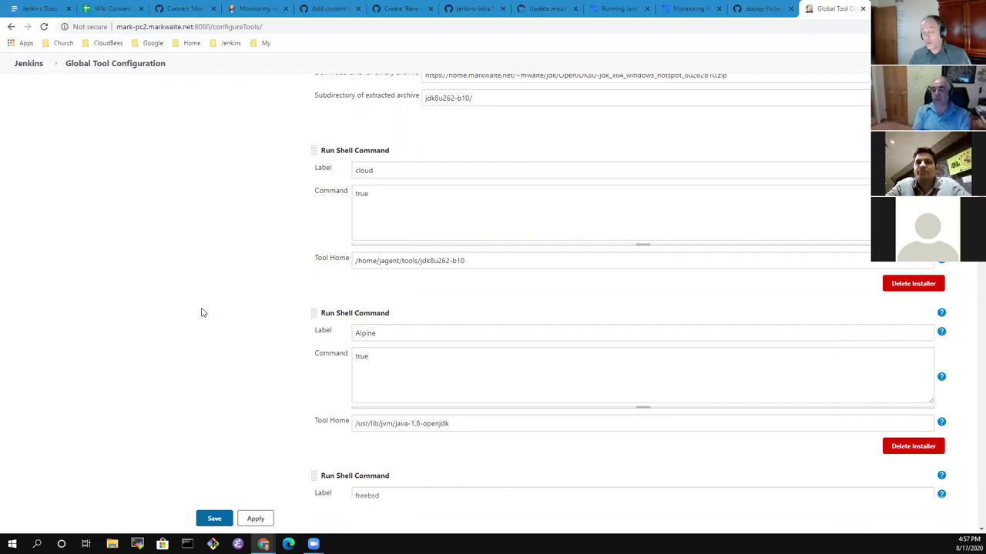
scroll(185, 370, up, 5)
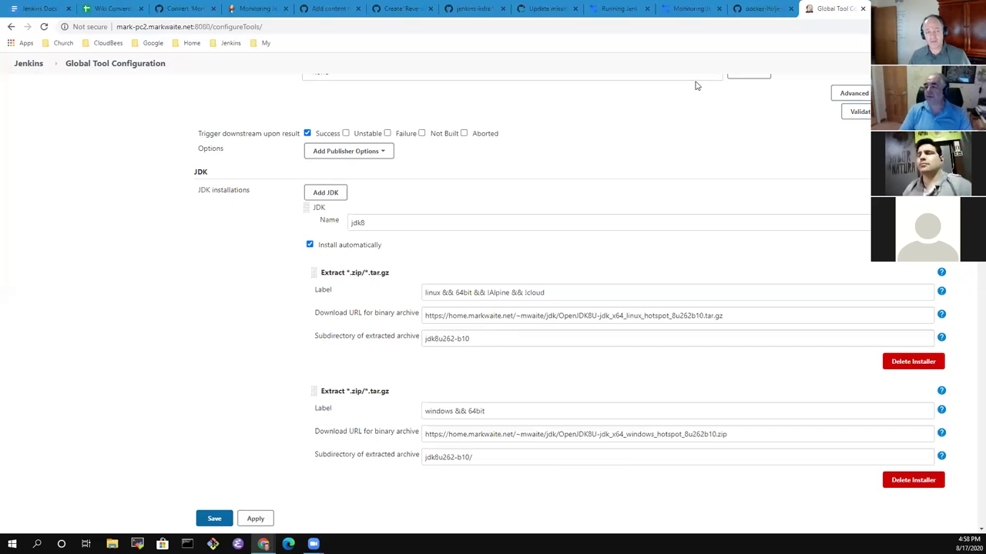
scroll(8, 321, up, 5)
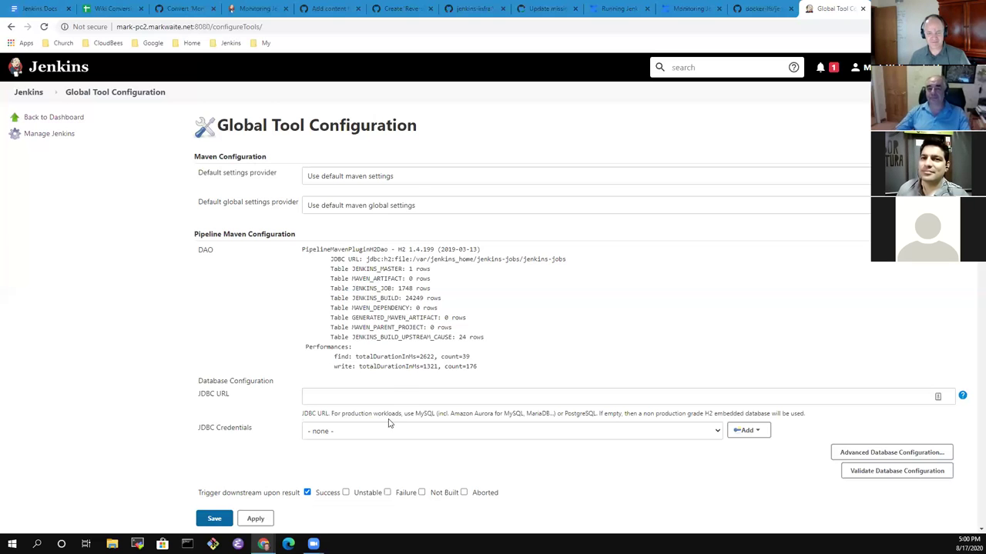
scroll(404, 427, down, 3)
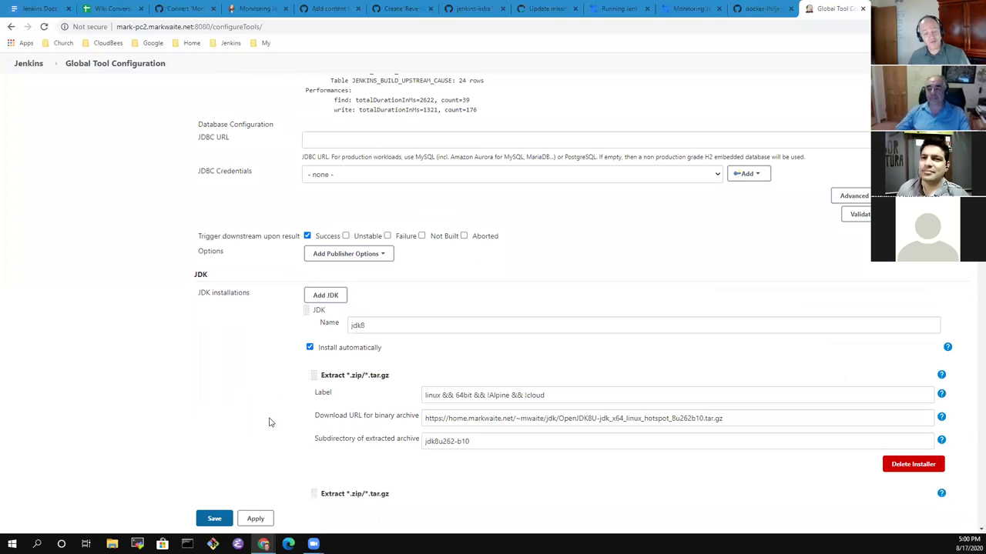
Return to the Jenkins Docs Office Hours notes and move to the empty bullet below the Tool configuration choices list.
click(111, 9)
click(39, 9)
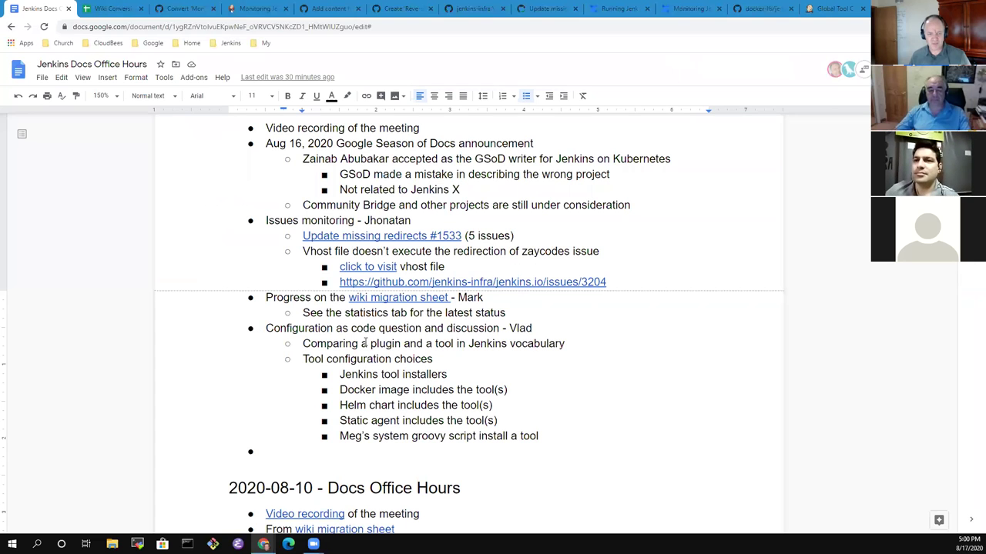
key(Down)
key(Down)
key(Down)
key(Down)
key(Down)
key(Down)
key(Down)
key(Down)
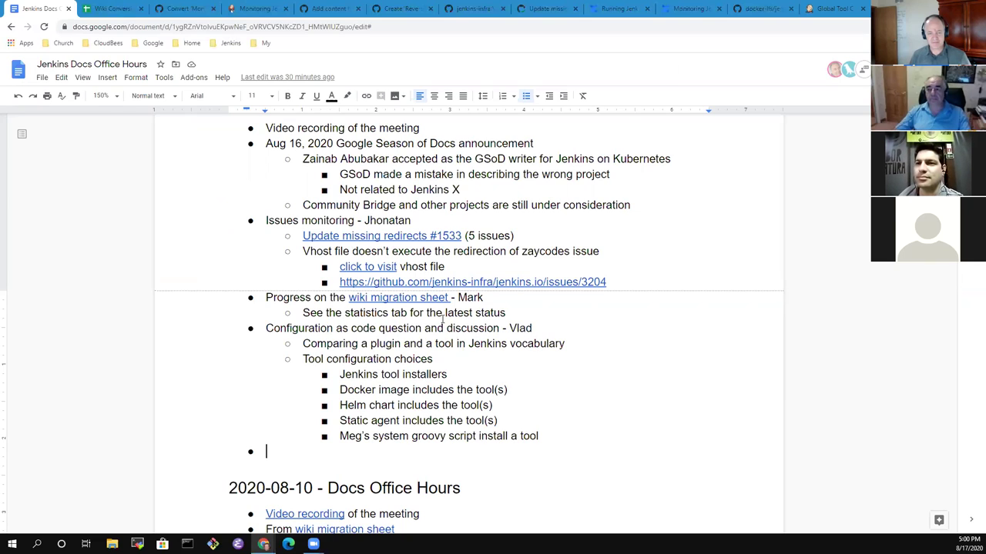
Move the Helm chart item so it sits below Static agent in the Tool configuration choices list.
click(393, 405)
key(Home)
key(shift+End)
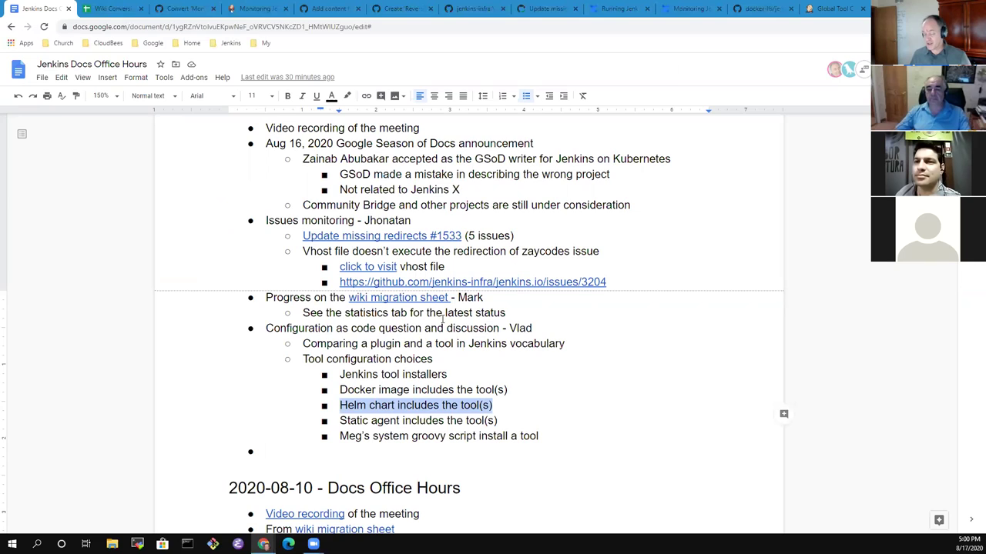
key(End)
key(Home)
key(shift+End)
key(End)
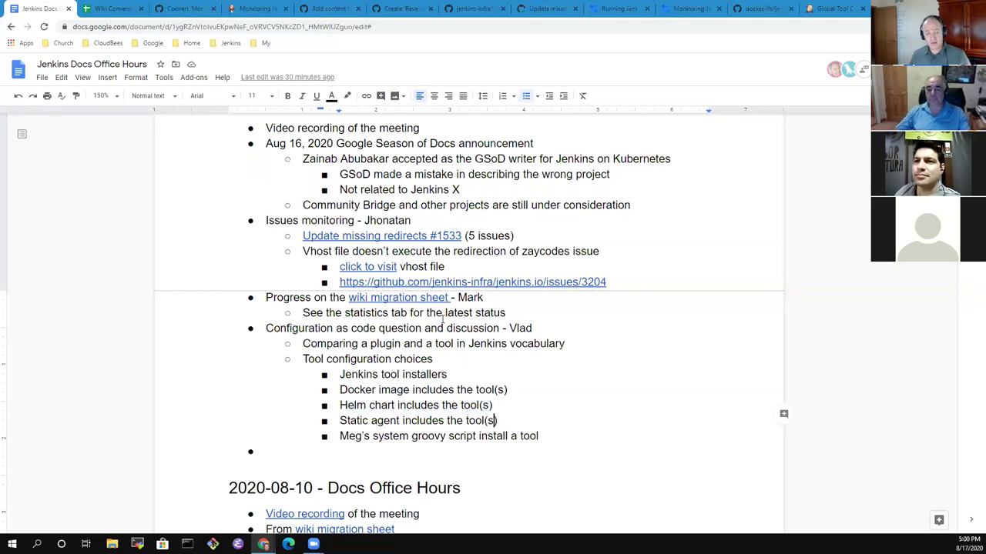
key(Up)
key(Down)
key(Home)
key(shift+End)
key(Delete)
key(Delete)
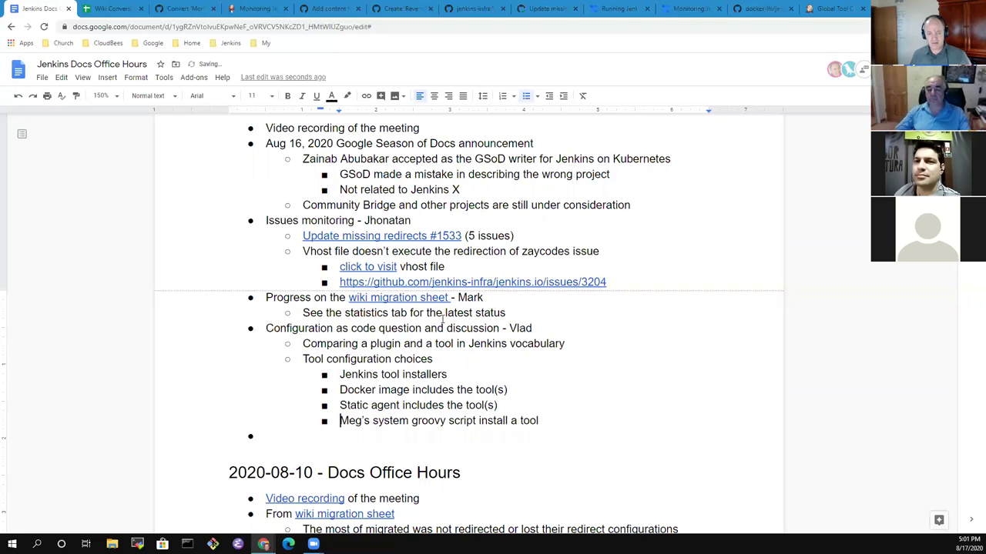
key(ctrl+z)
key(shift+End)
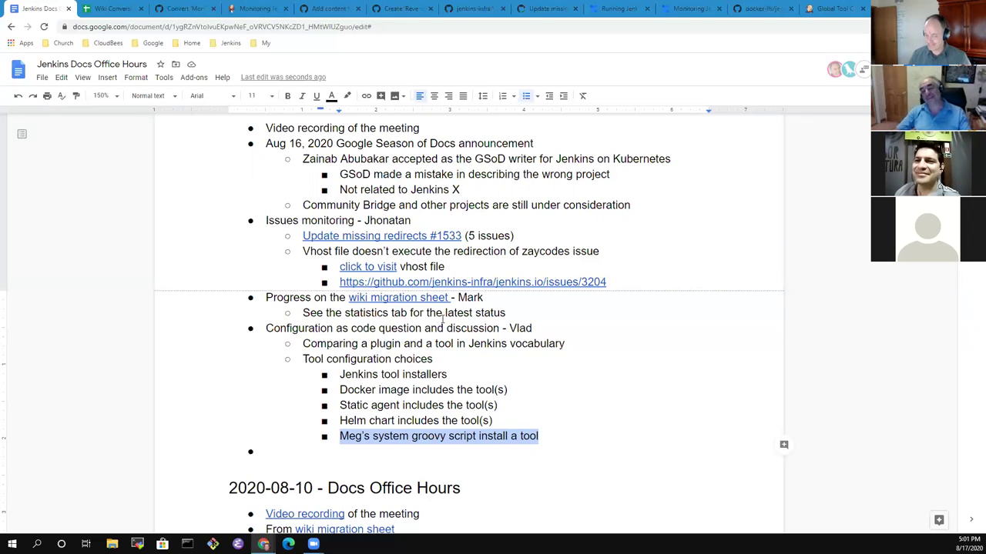
Put quotes around the word tool in the plugin-versus-tool comparison line.
key(Up)
key(Up)
key(Up)
key(Up)
key(Up)
key(Up)
key(ctrl+Right)
key(ctrl+Right)
key(ctrl+Right)
key(ctrl+Right)
key(ctrl+Right)
text(")
key(ctrl+Right)
key(Left)
text(")
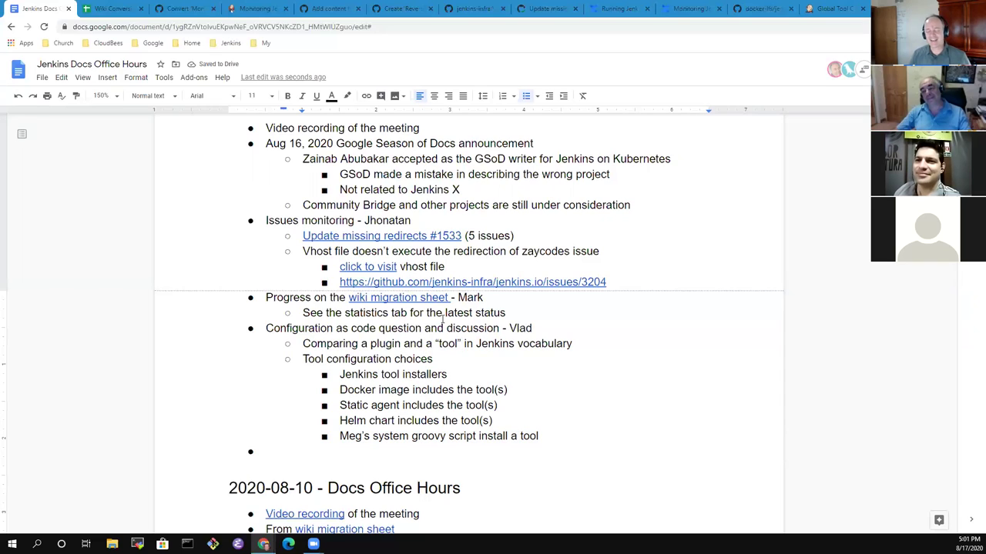
Check the quoted word tool, then delete the empty bullet so the system groovy script item ends the list.
key(Left)
key(ctrl+shift+Left)
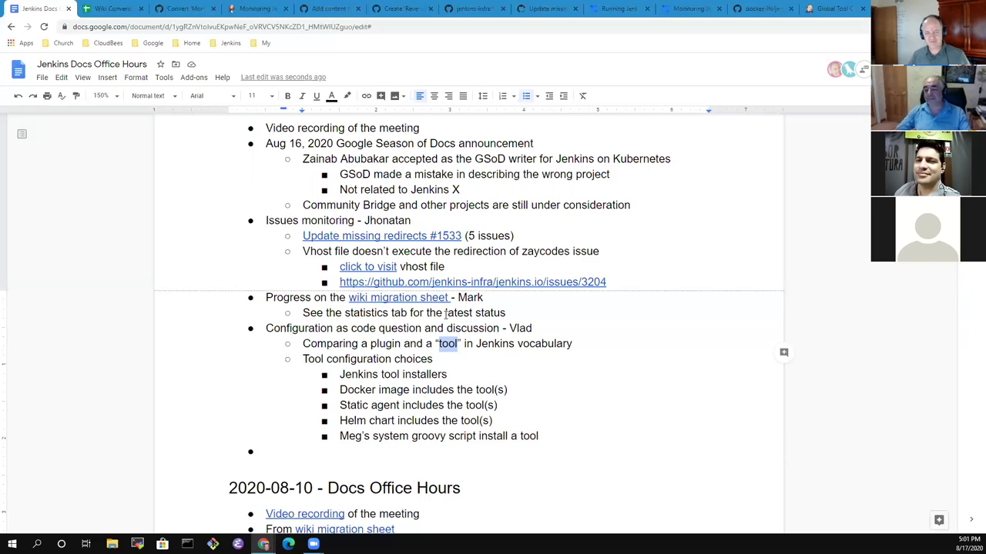
click(446, 315)
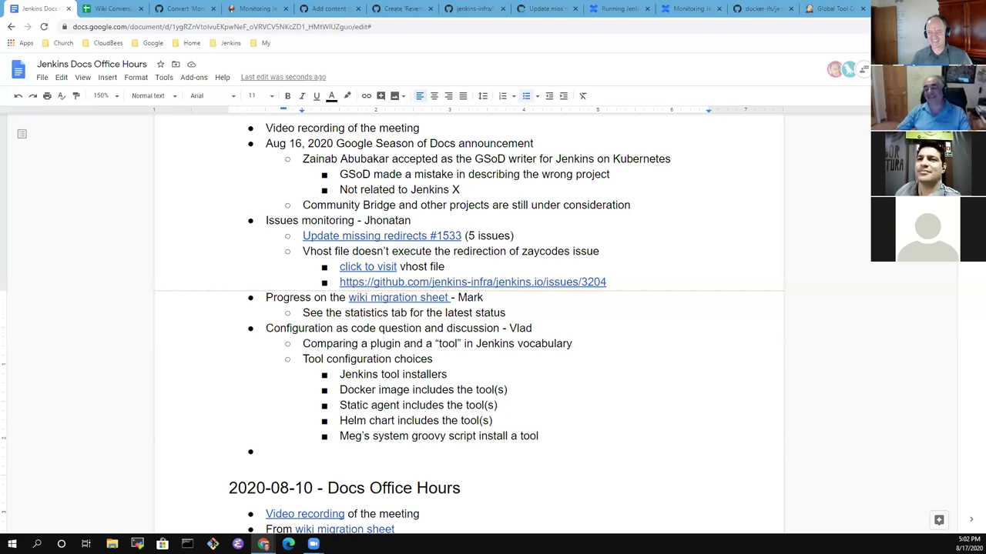
click(322, 461)
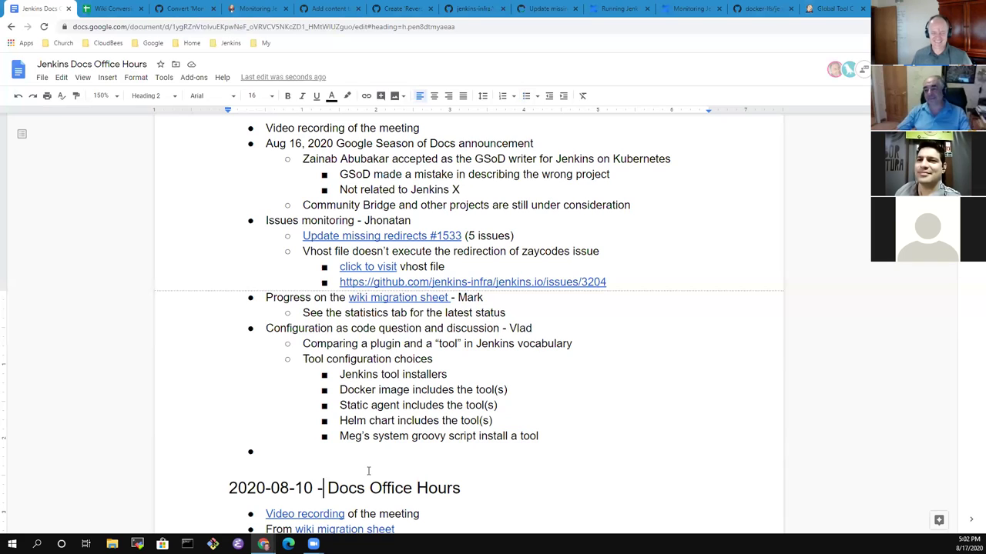
key(Return)
key(BackSpace)
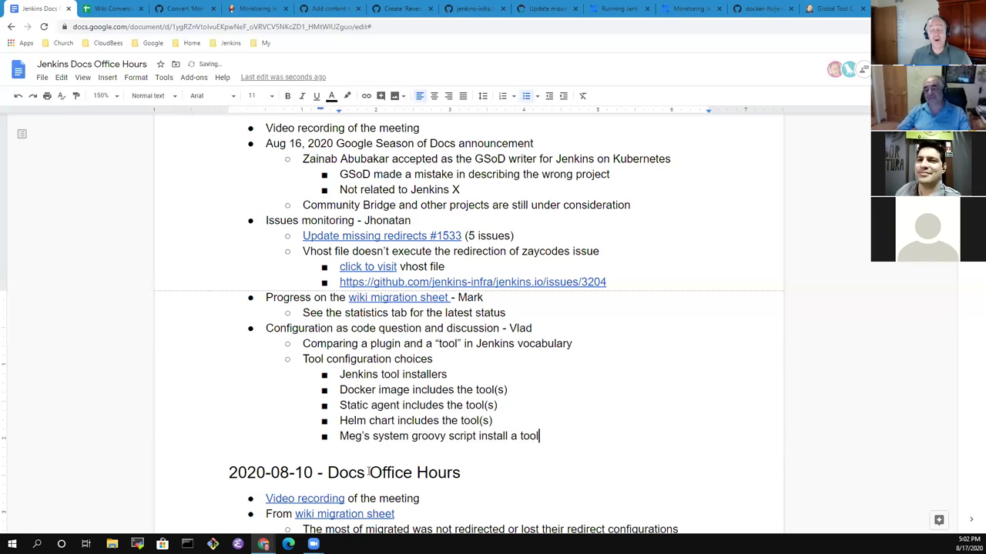